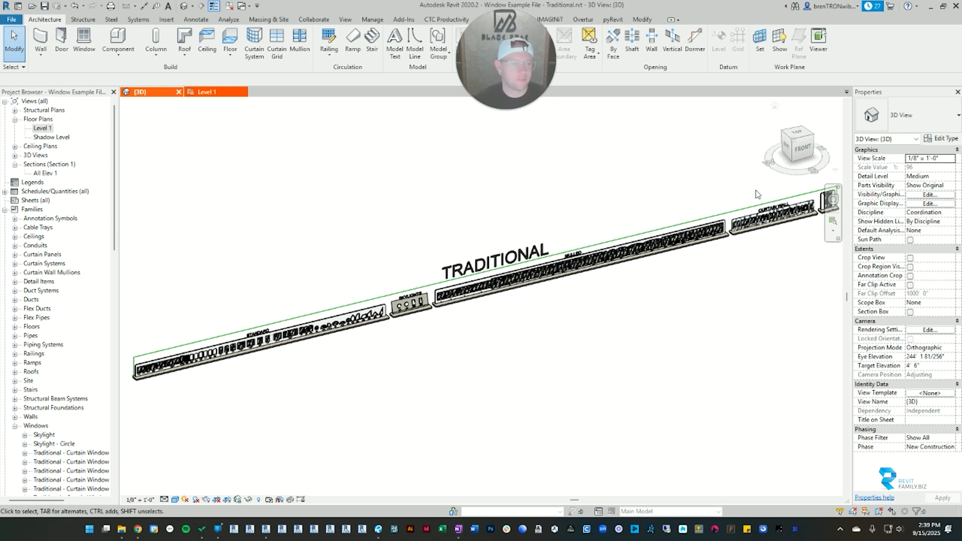
Open the Level 1 floor plan at the start of the standard window row.
left_click(216, 96)
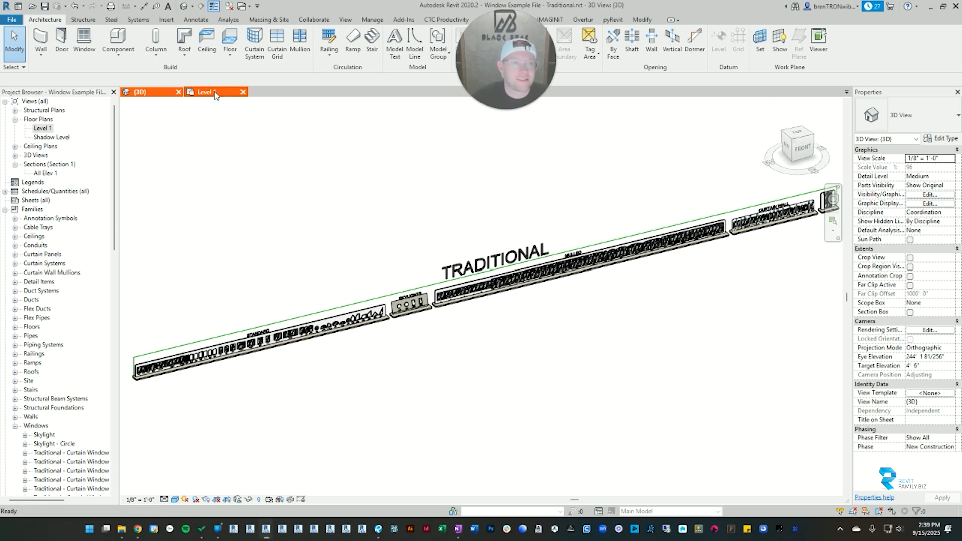
scroll(385, 281, "up", 5)
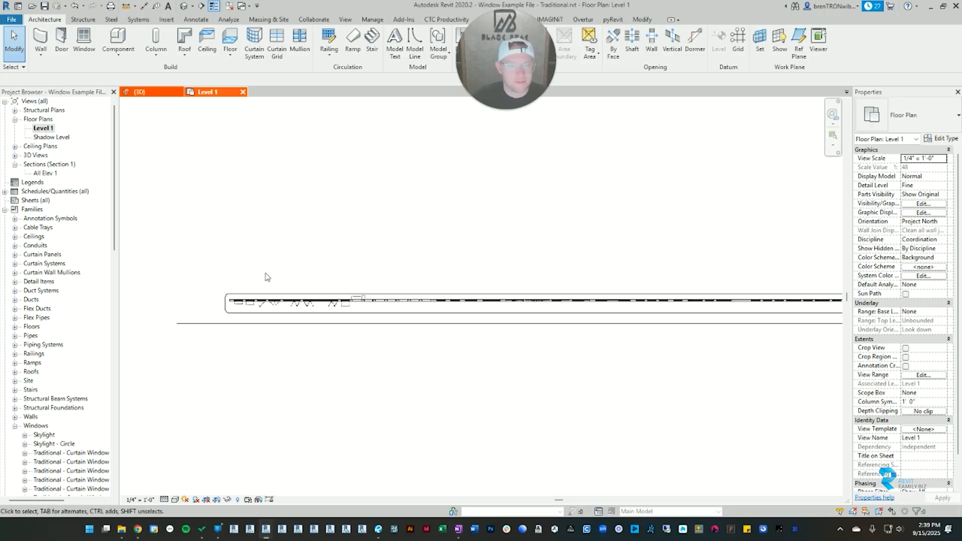
scroll(366, 294, "up", 3)
scroll(343, 289, "down", 2)
middle_click_drag(344, 285, 481, 282)
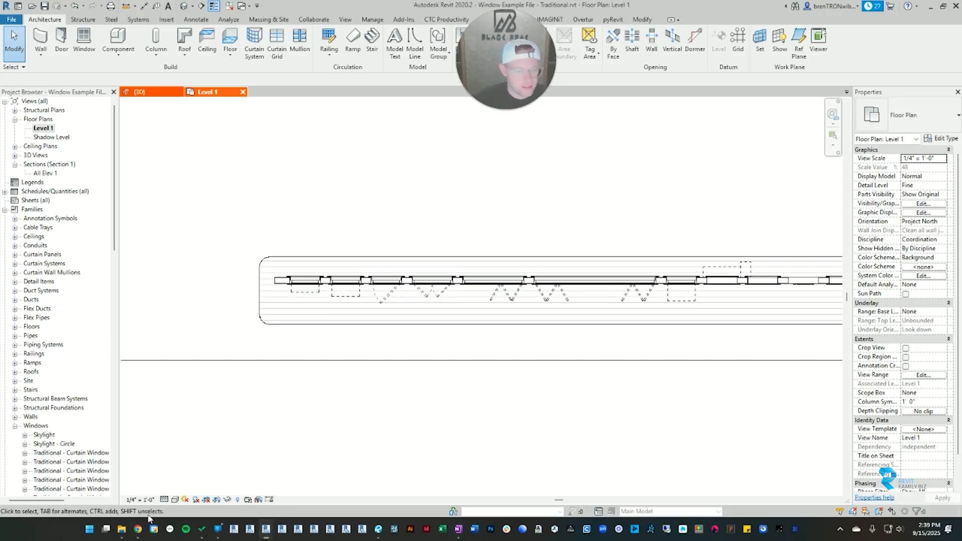
Switch to File Explorer and load the three Window Tag Feet Inch families from the 03 Traditional folder into the project.
left_click(122, 528)
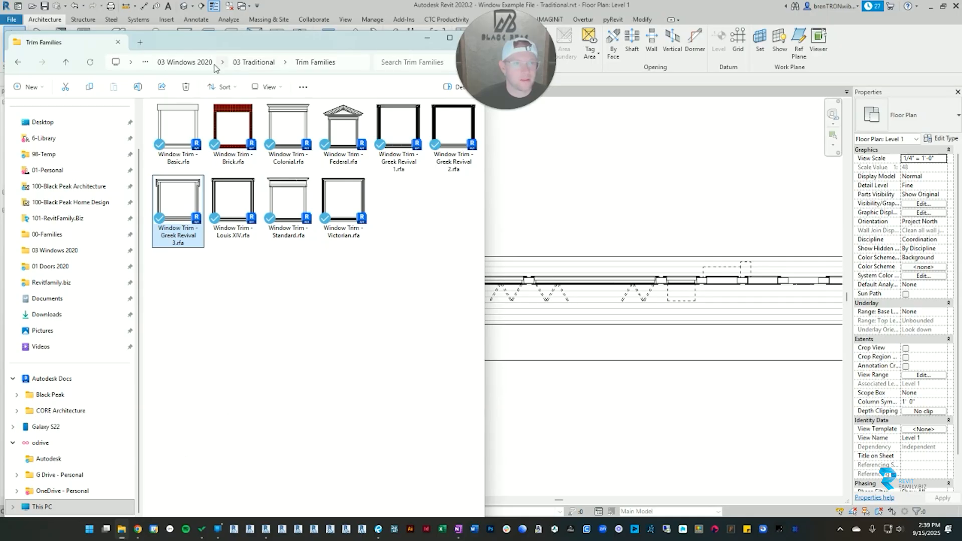
left_click(253, 62)
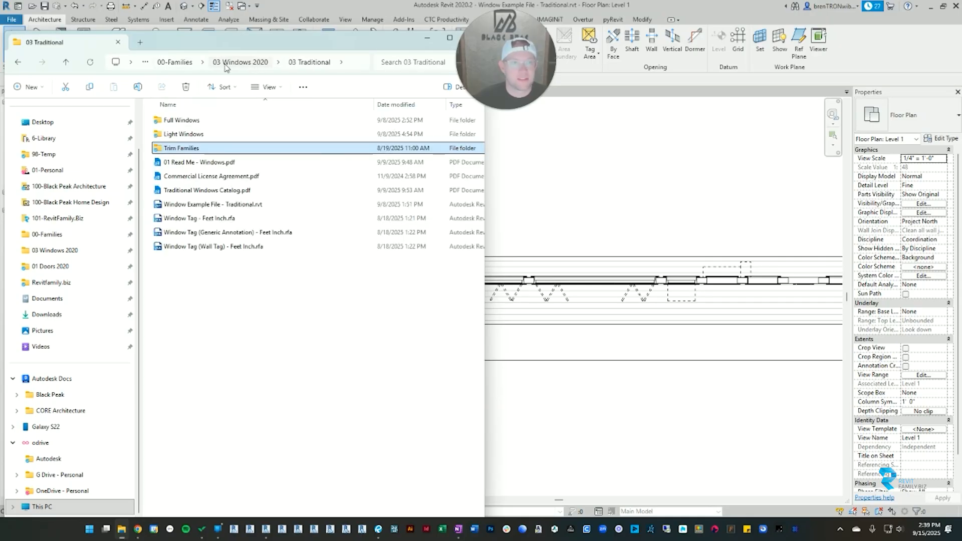
left_click(194, 219)
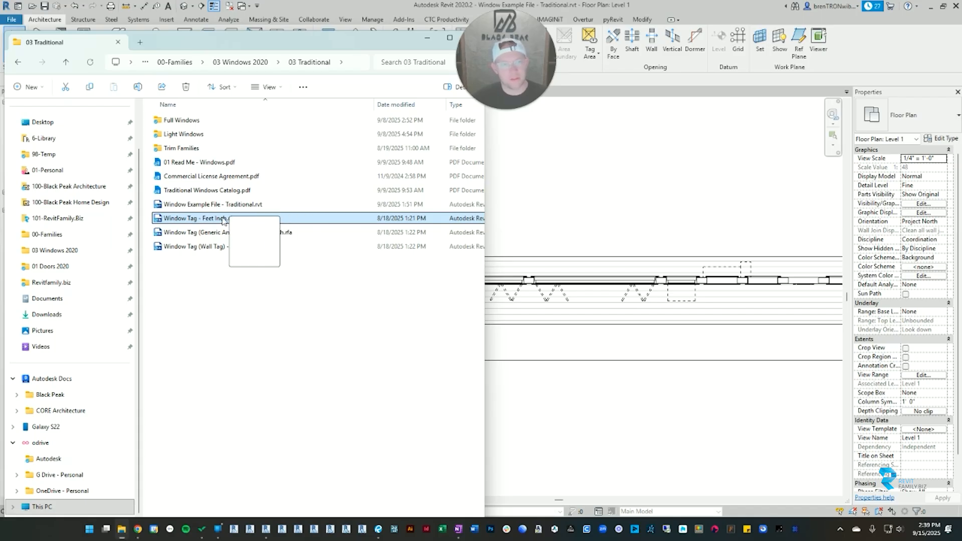
left_click(177, 246, "shift")
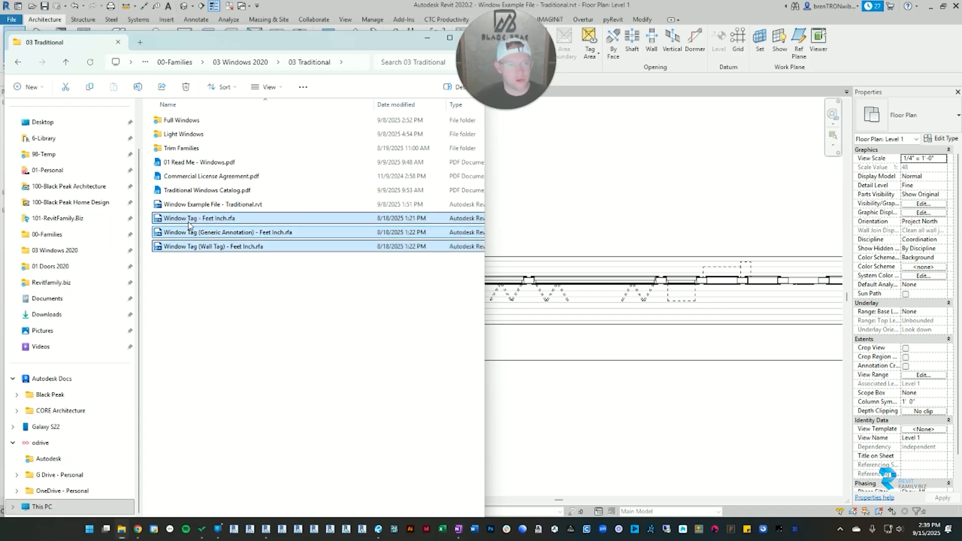
left_click_drag(192, 223, 636, 208)
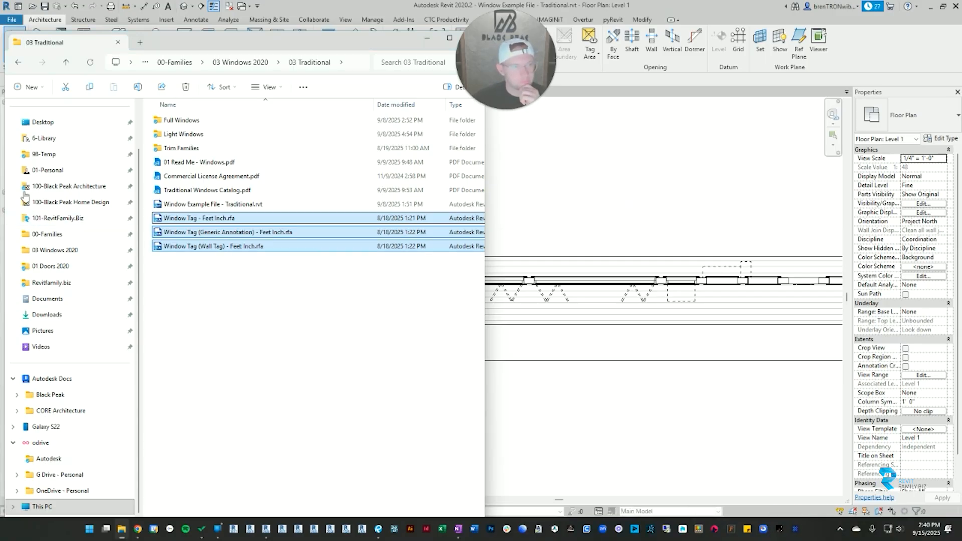
Return to Revit and tag the first five windows of the row with leaders in the Level 1 plan.
key("alt+Tab")
scroll(361, 205, "up", 4)
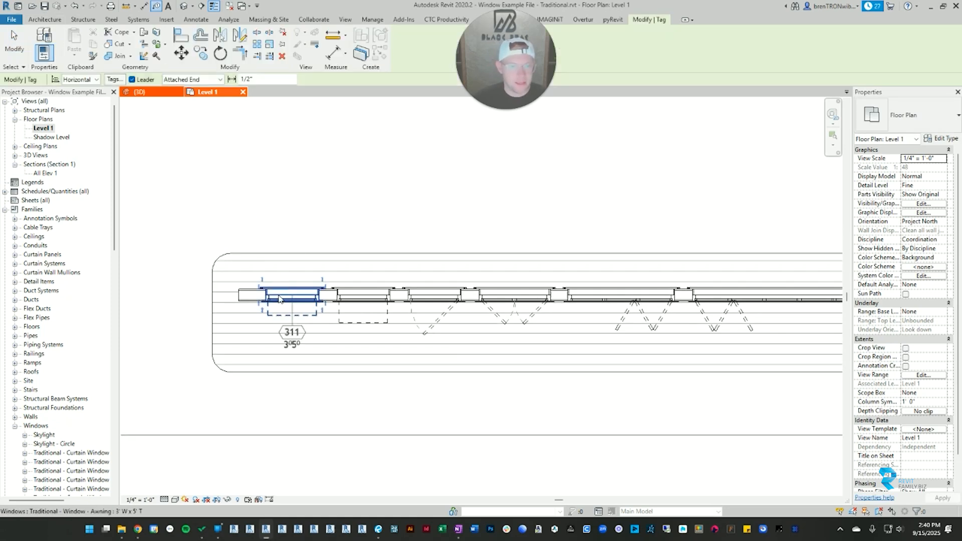
scroll(279, 300, "up", 4)
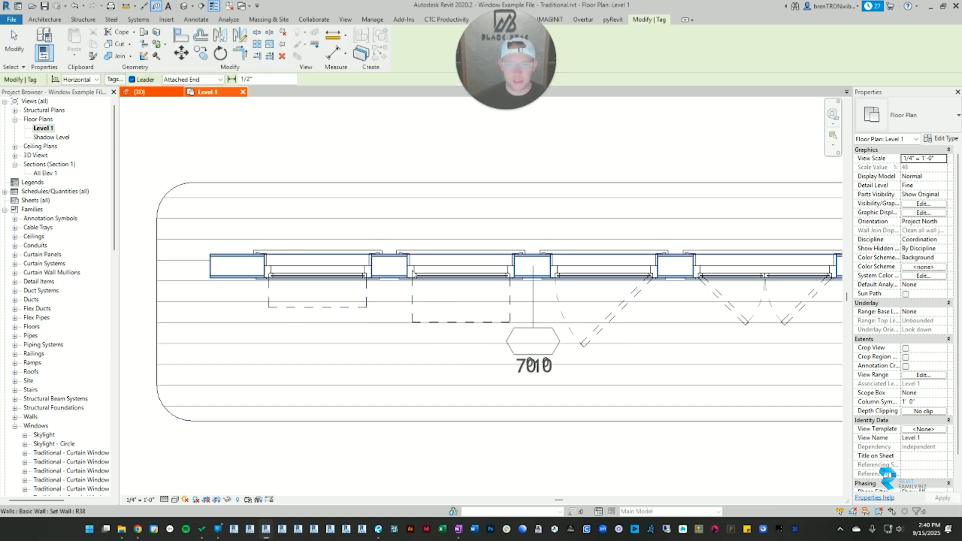
scroll(412, 273, "down", 3)
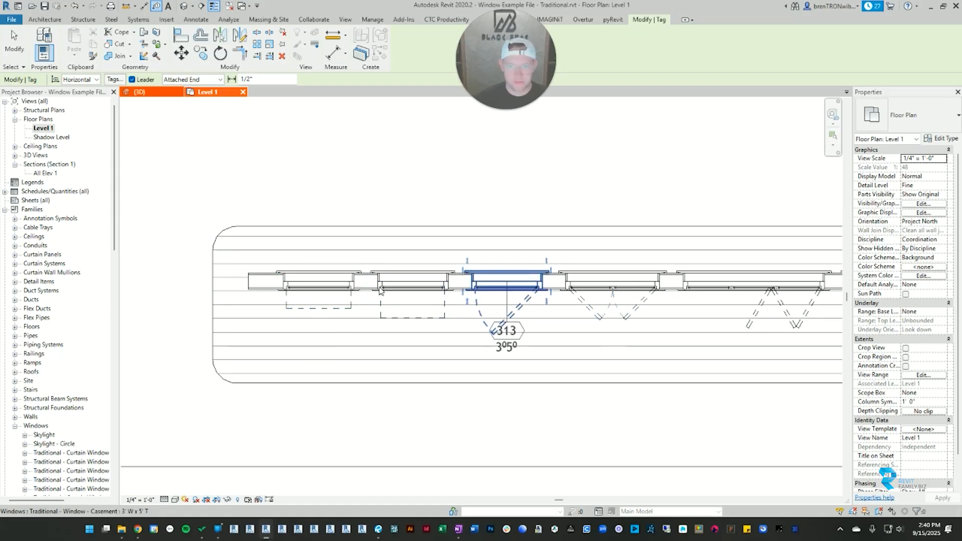
left_click(317, 287)
left_click(412, 288)
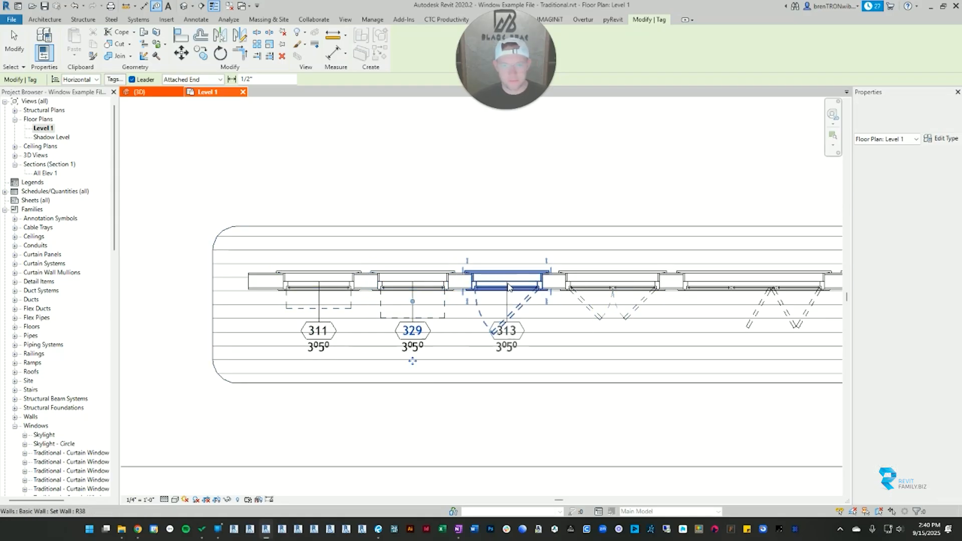
left_click(507, 287)
left_click(612, 287)
left_click(752, 286)
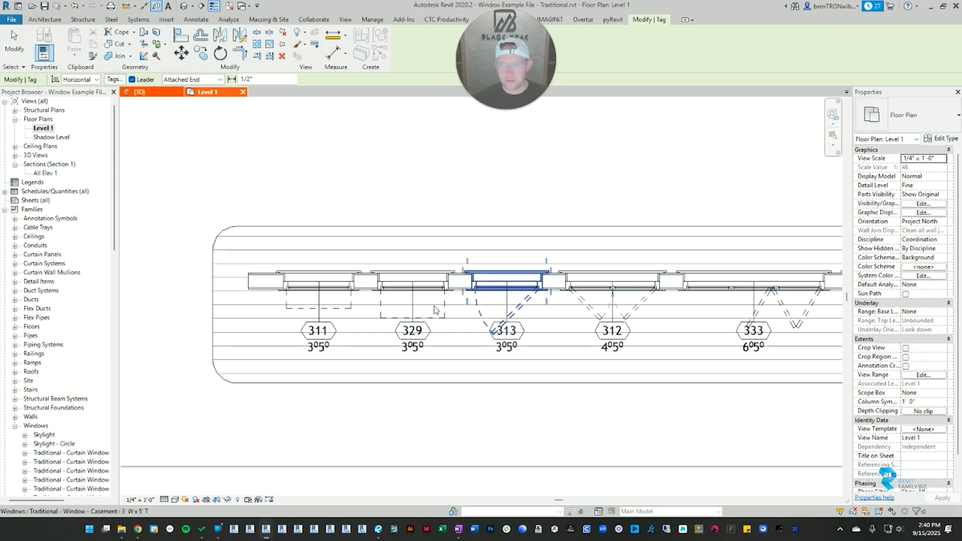
key("Escape")
Turn off the leader lines on all five window tags.
left_click(318, 346)
middle_click_drag(320, 350, 290, 330)
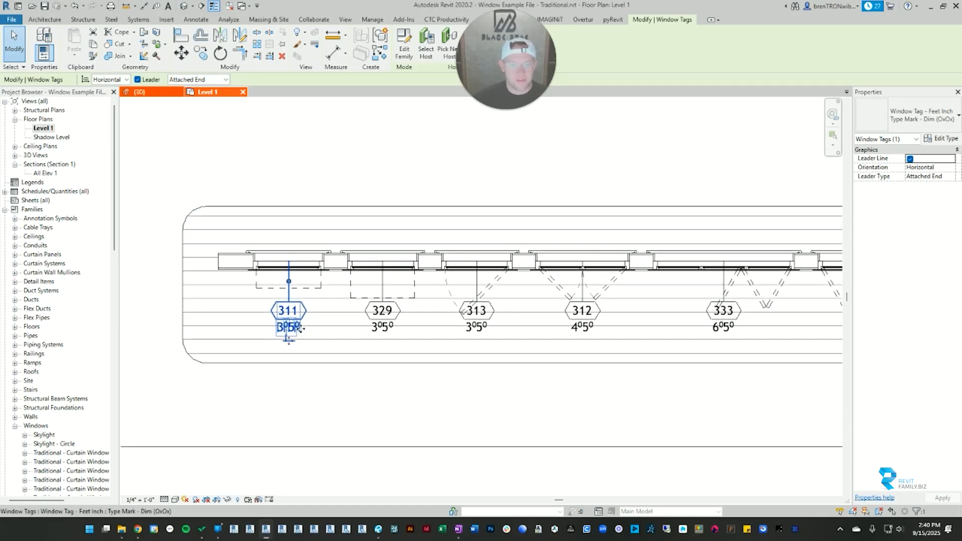
left_click(397, 316, "ctrl")
left_click(490, 313, "ctrl")
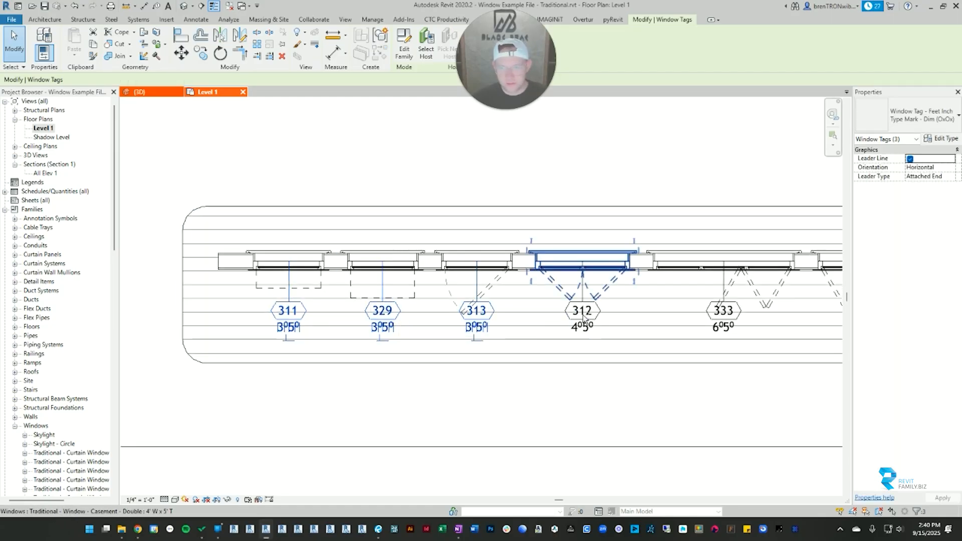
left_click(595, 312, "ctrl")
left_click(734, 310, "ctrl")
left_click(909, 159)
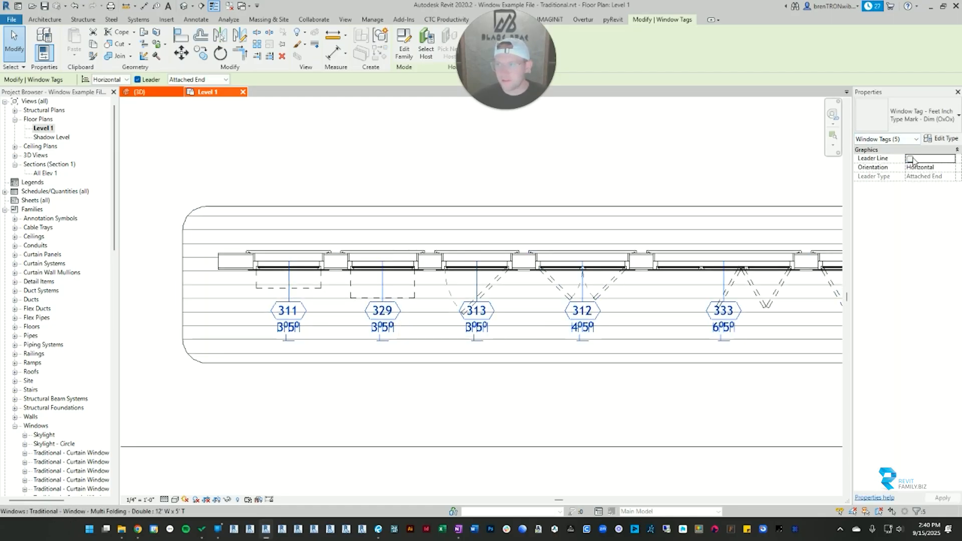
left_click(501, 174)
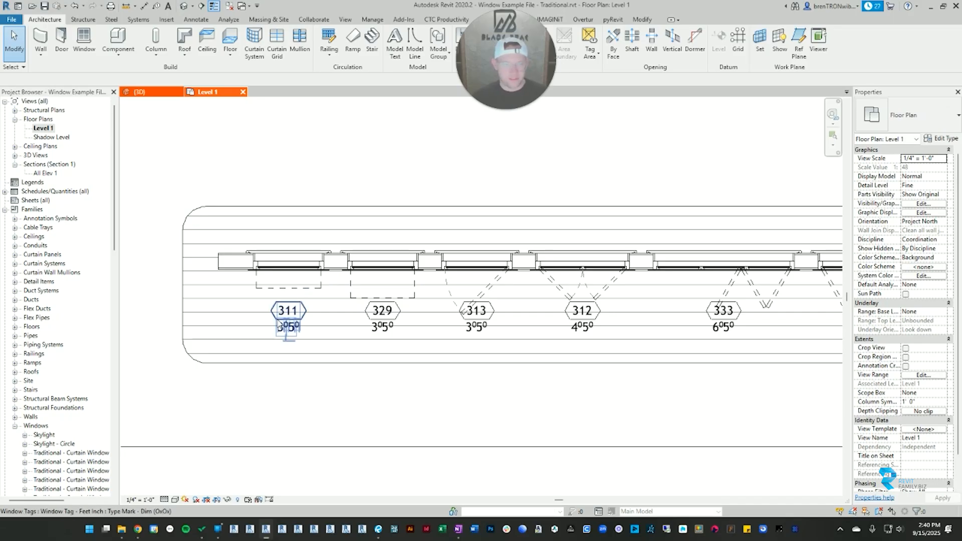
Review the available Window Tag - Feet Inch types for the first window's tag.
left_click(279, 322)
left_click(331, 189)
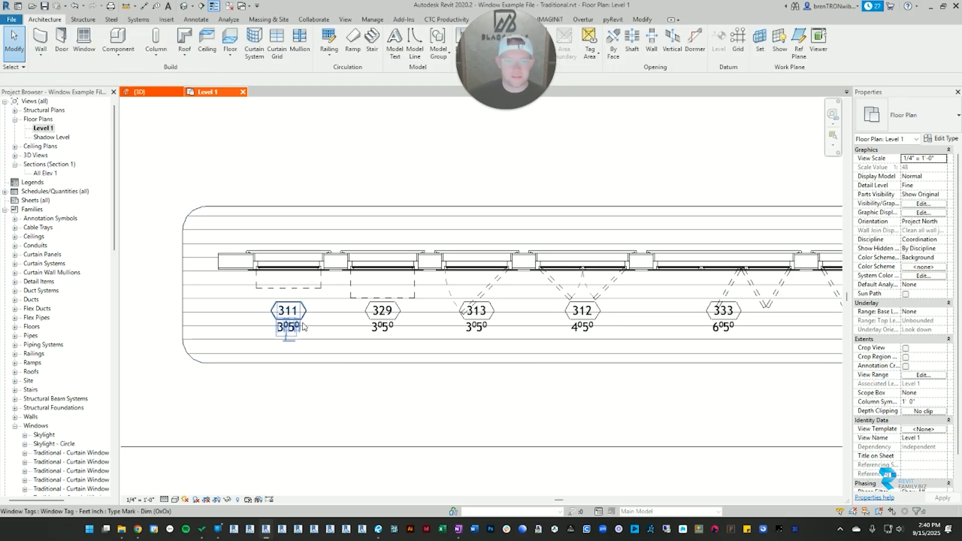
left_click(283, 324)
left_click(933, 118)
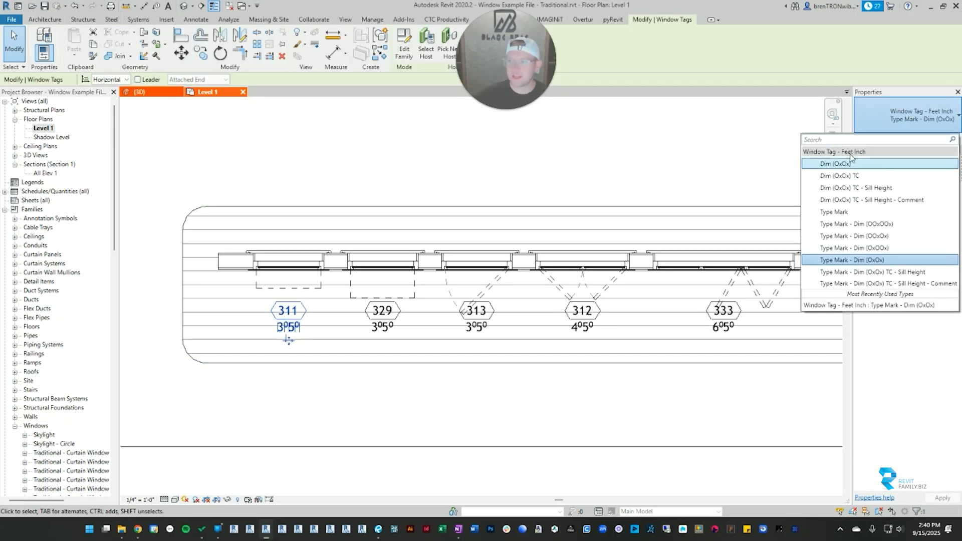
left_click(469, 204)
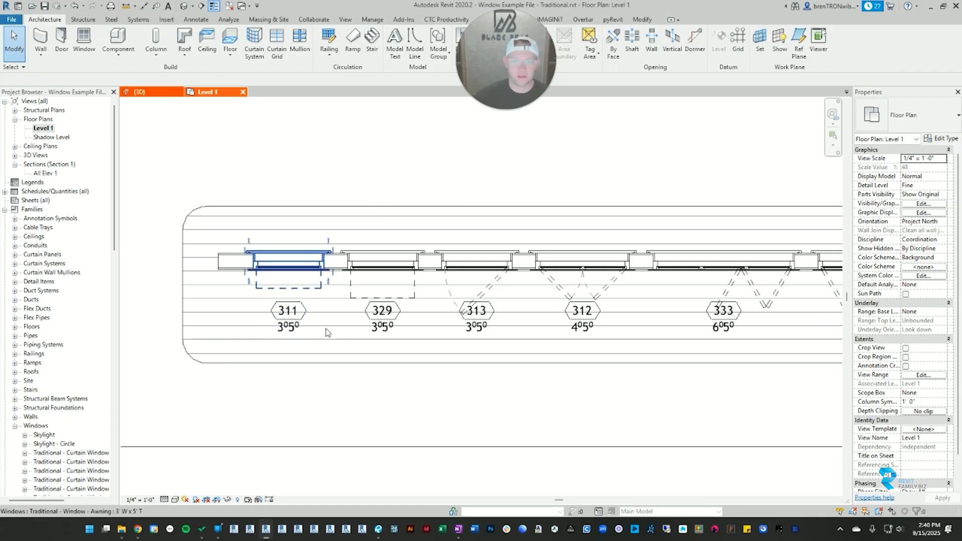
scroll(311, 315, "up", 3)
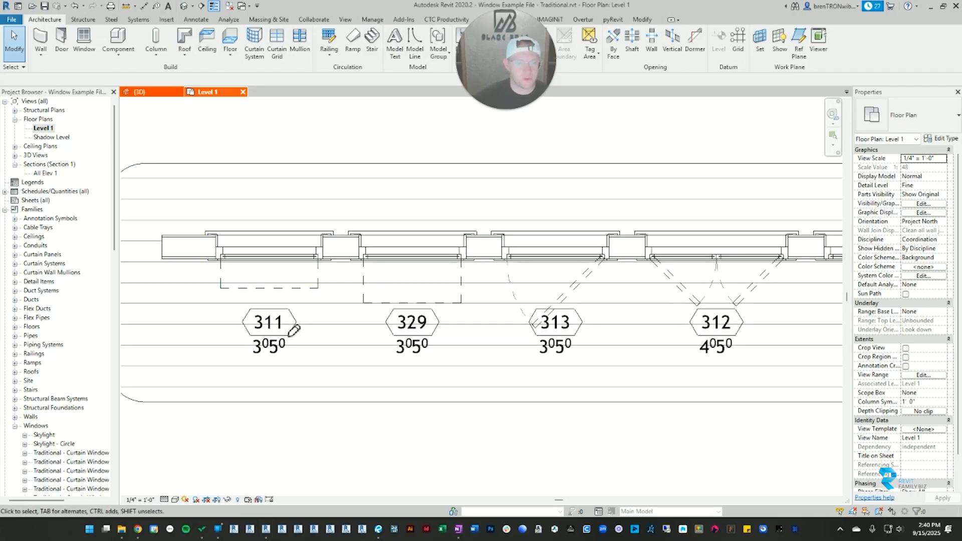
mouse_move(248, 308)
left_mouse_down()
mouse_move(245, 318)
mouse_move(310, 341)
mouse_move(228, 301)
mouse_move(288, 296)
mouse_move(213, 299)
mouse_move(241, 325)
mouse_move(316, 339)
mouse_move(232, 303)
mouse_move(246, 360)
mouse_move(295, 333)
mouse_move(246, 334)
mouse_move(265, 357)
mouse_move(294, 333)
mouse_move(250, 353)
mouse_move(291, 357)
left_mouse_up()
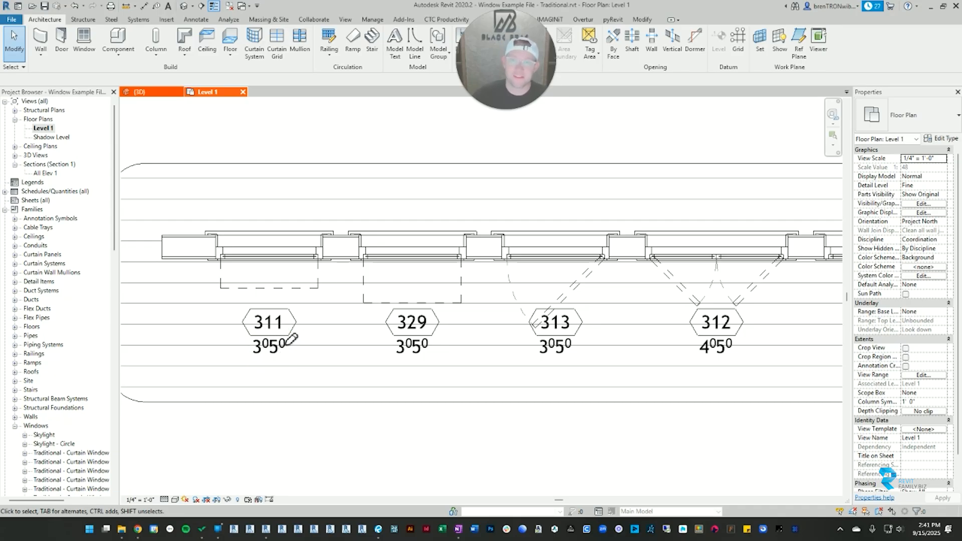
mouse_move(239, 334)
left_mouse_down()
mouse_move(280, 360)
mouse_move(261, 333)
left_mouse_up()
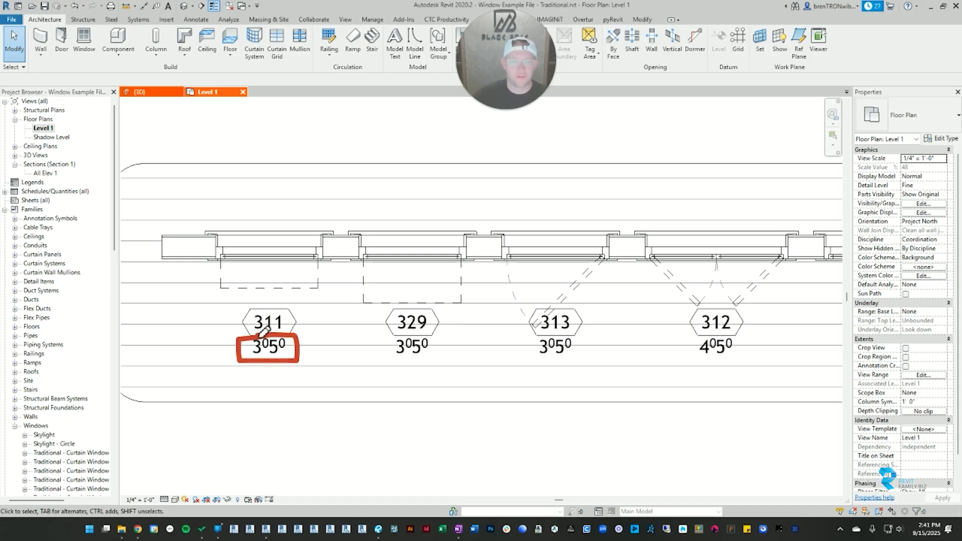
left_click(17, 231)
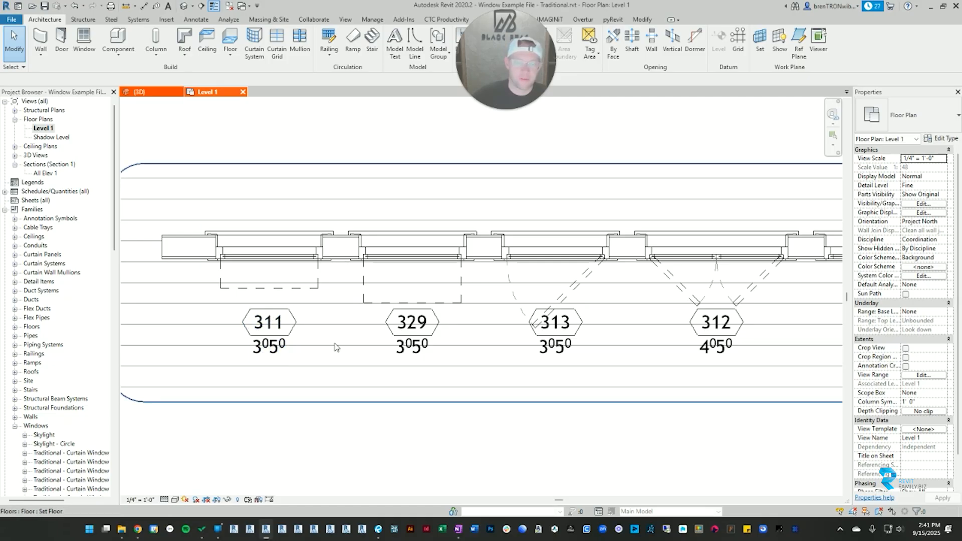
Move the first window's tag to the opposite side of the wall, just above the window.
left_click(266, 342)
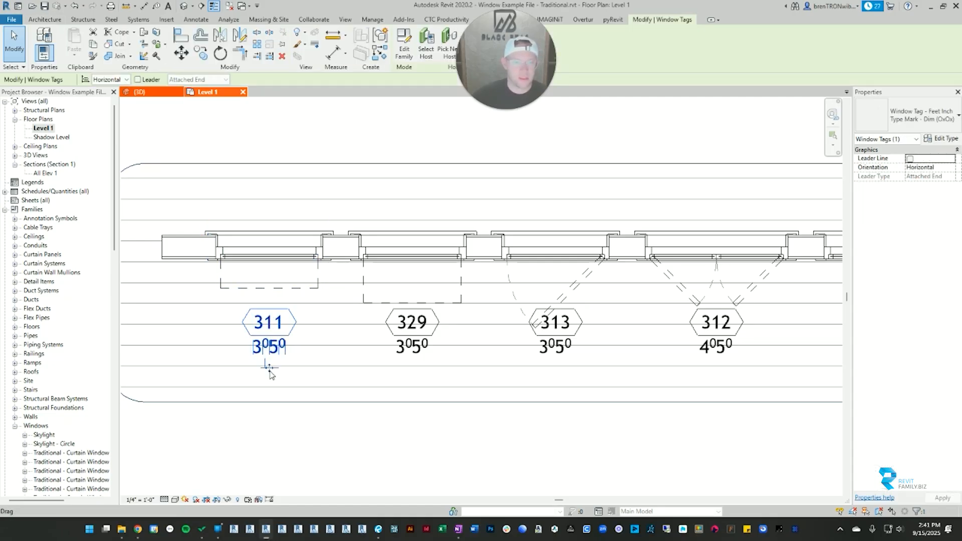
left_click_drag(269, 368, 275, 236)
left_click(328, 137)
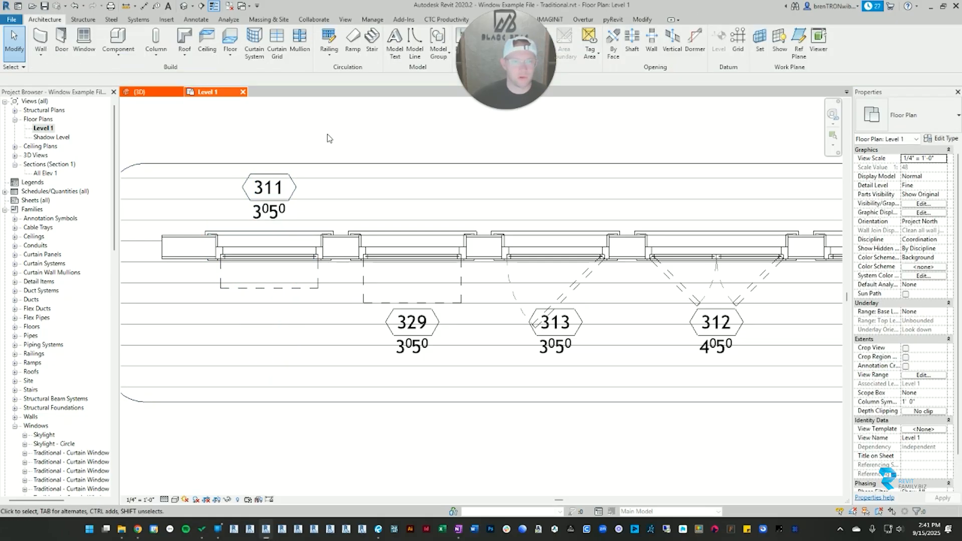
Change the second window's tag to the Type Mark type and move it above the window.
left_click(268, 183)
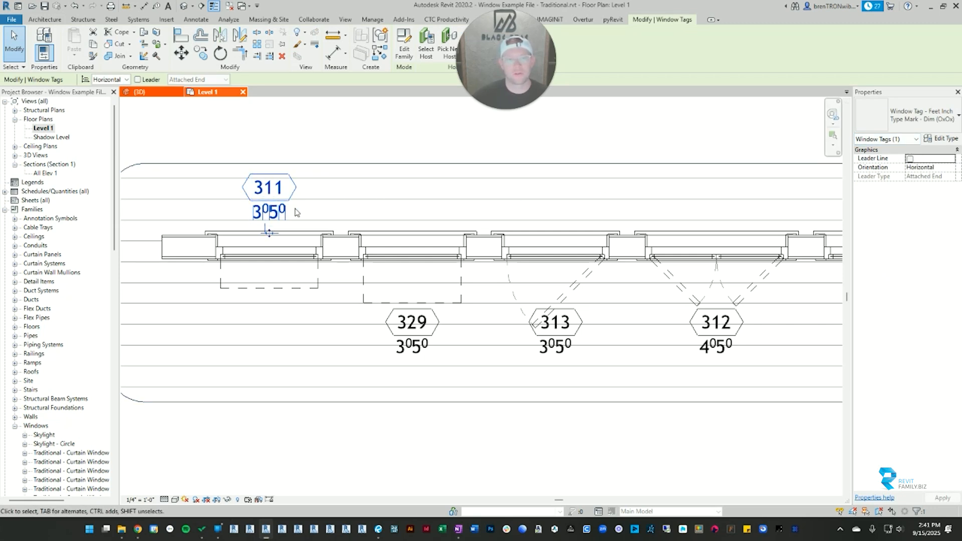
left_click(408, 346)
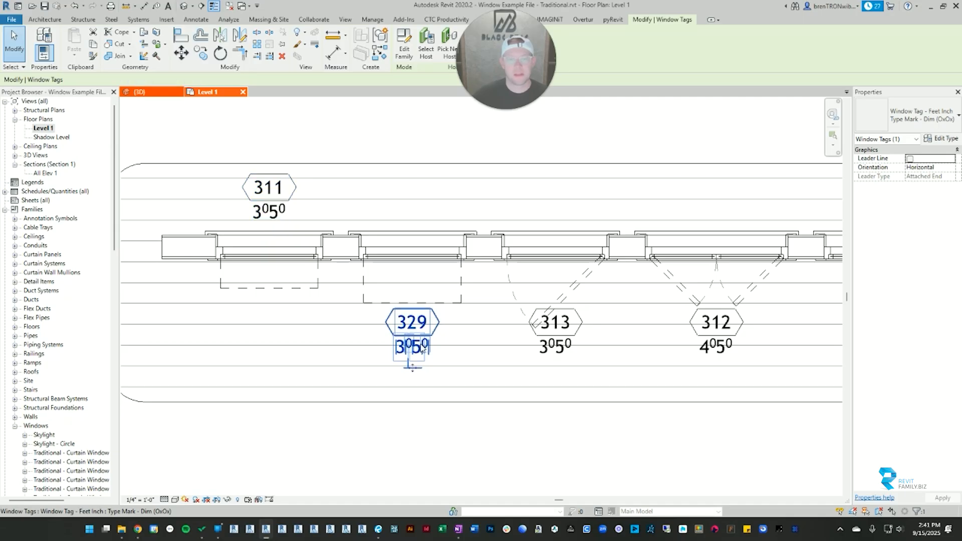
left_click(907, 116)
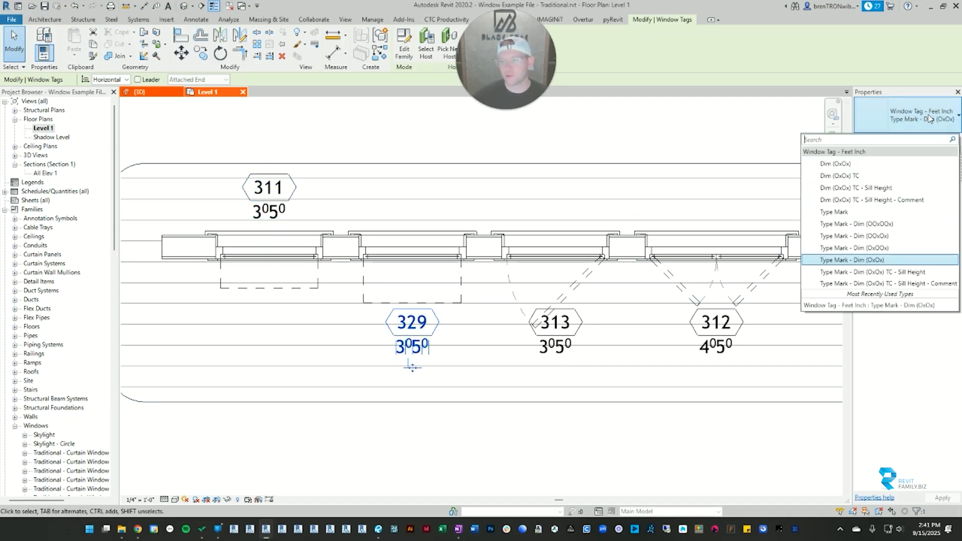
left_click(843, 213)
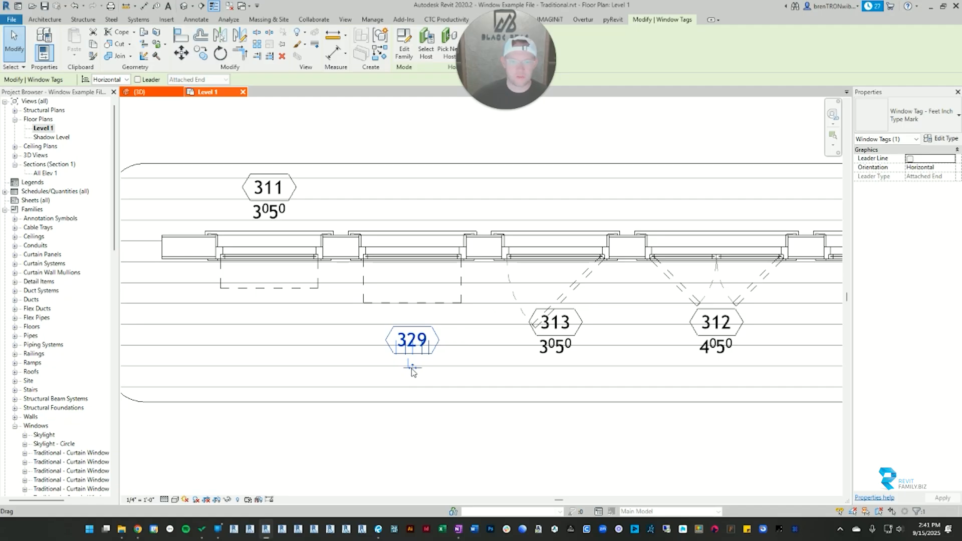
left_click_drag(411, 371, 411, 226)
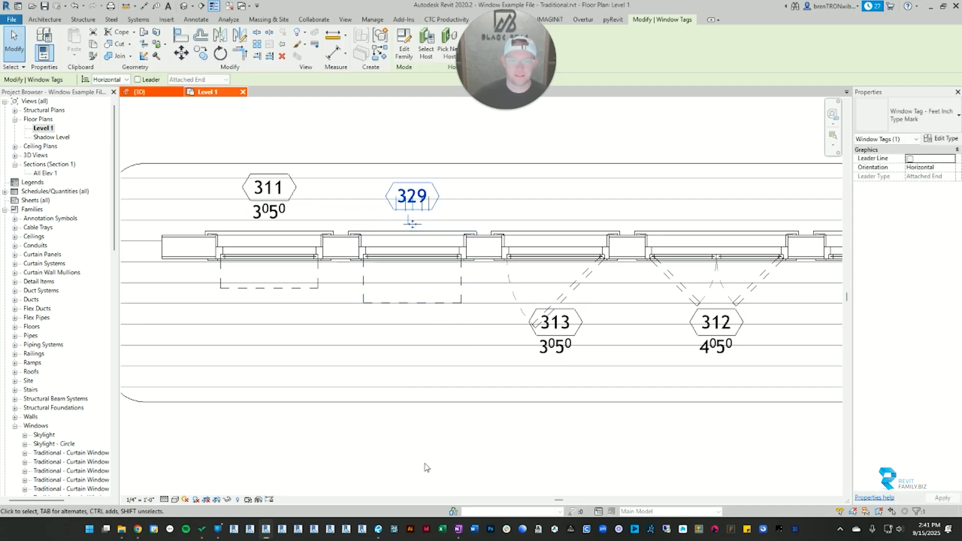
Set the second window's type mark to 100 through its tag and accept the type parameter change.
left_click(402, 203)
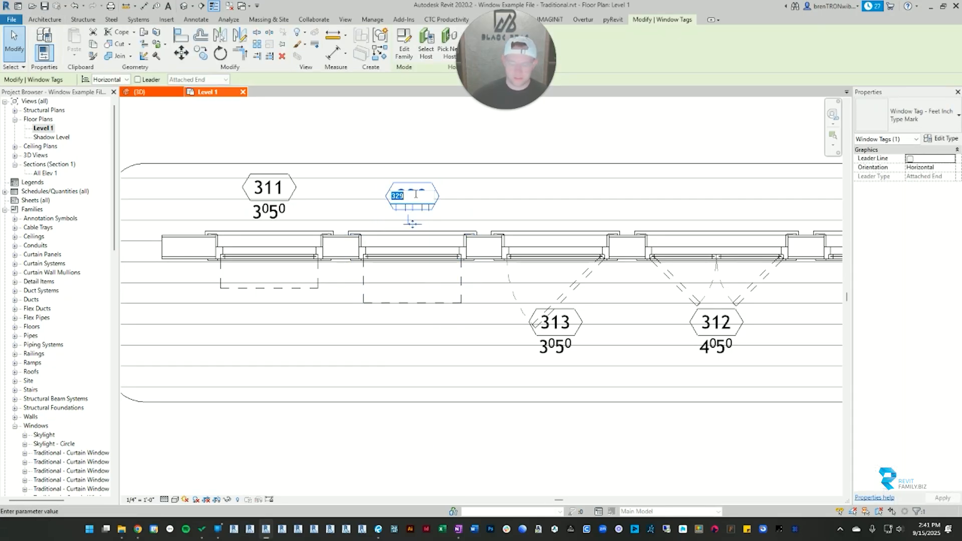
type("100")
key("Return")
left_click(554, 267)
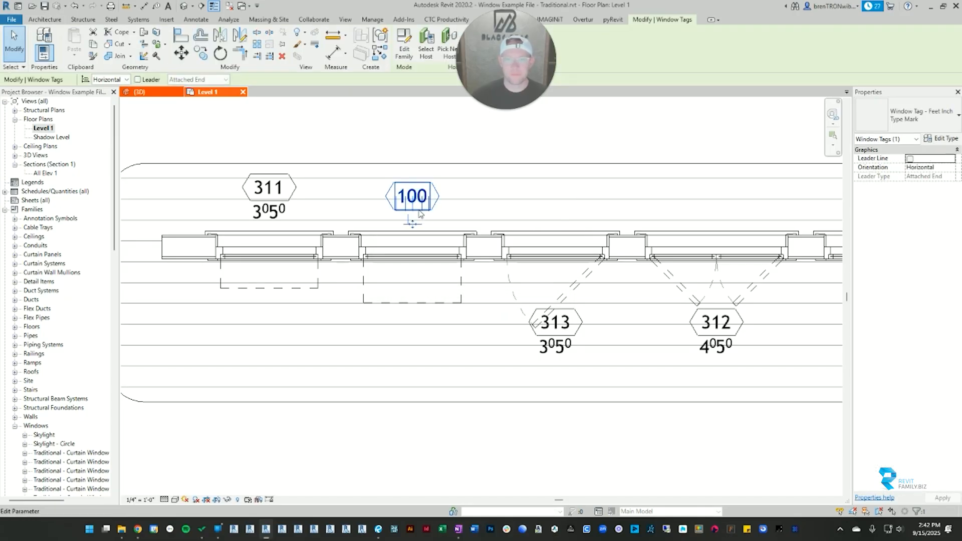
left_click(412, 197)
left_click(418, 138)
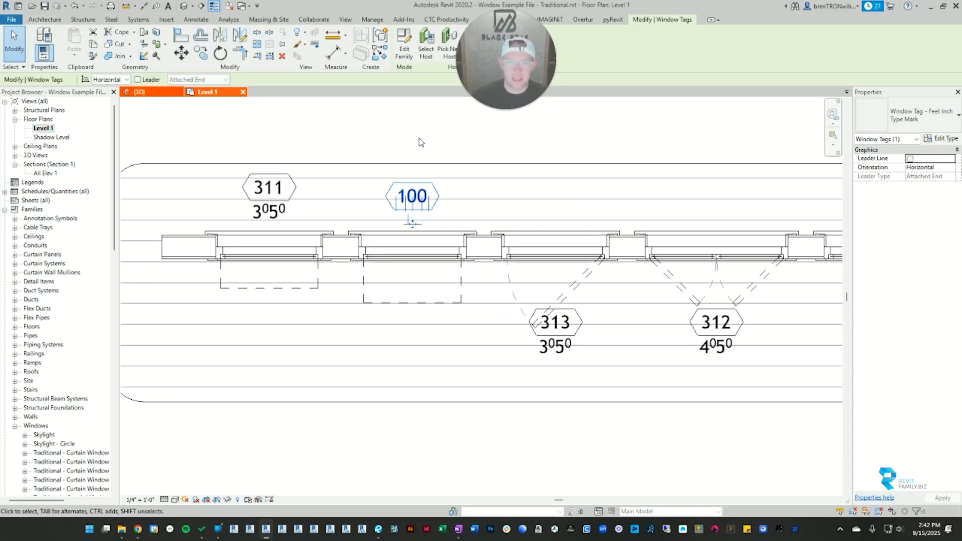
Set the Type Mark of the second window's Hopper type to 105 in its type properties.
left_click(397, 257)
scroll(932, 305, "down", 2)
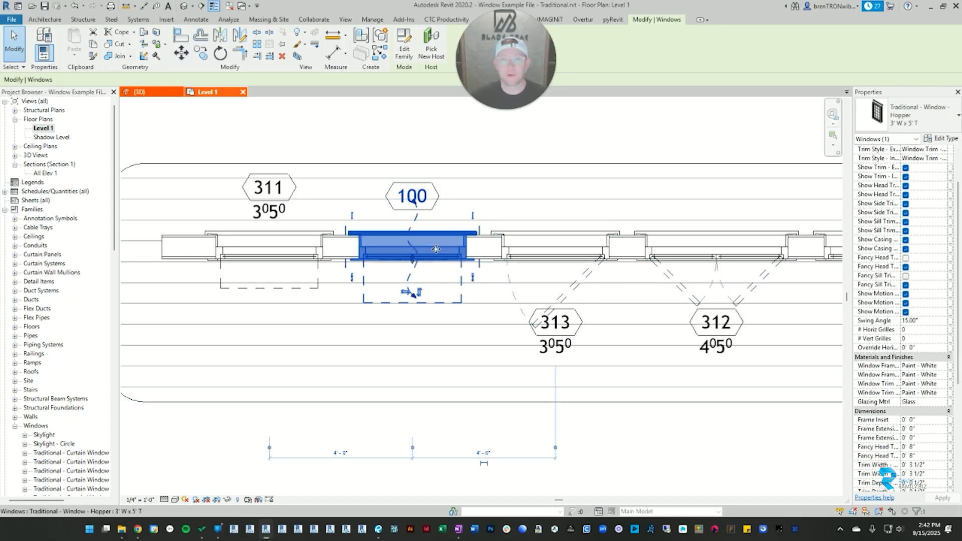
left_click(945, 140)
scroll(827, 323, "down", 3)
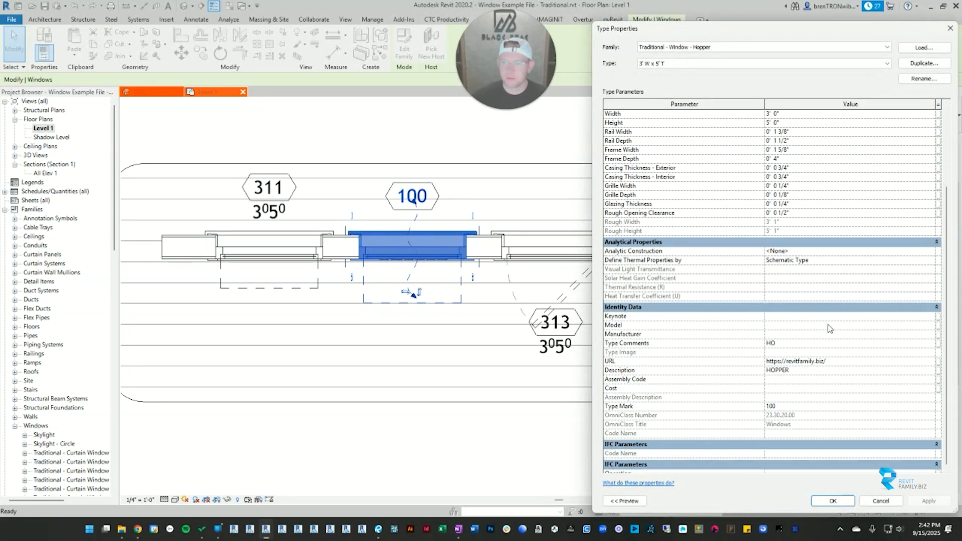
left_click(789, 406)
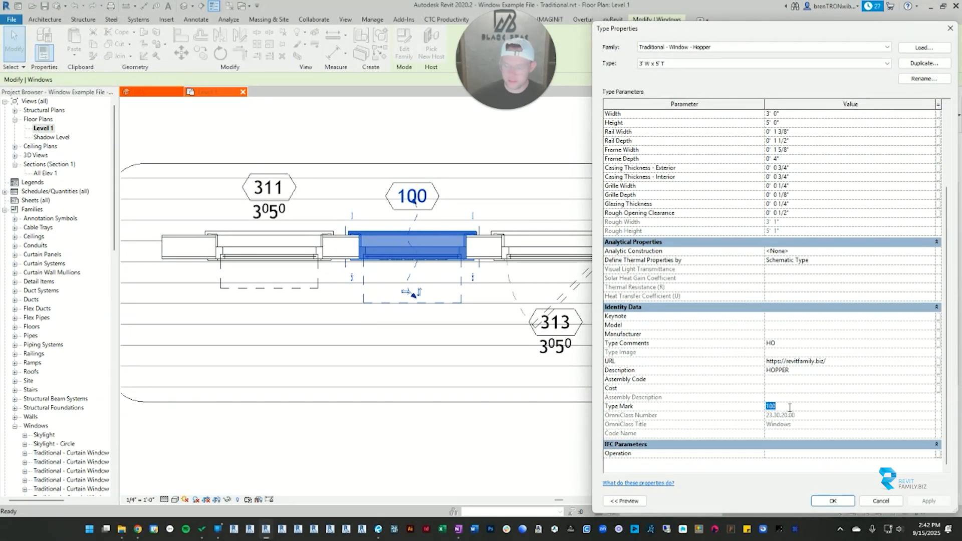
type("105")
left_click(832, 500)
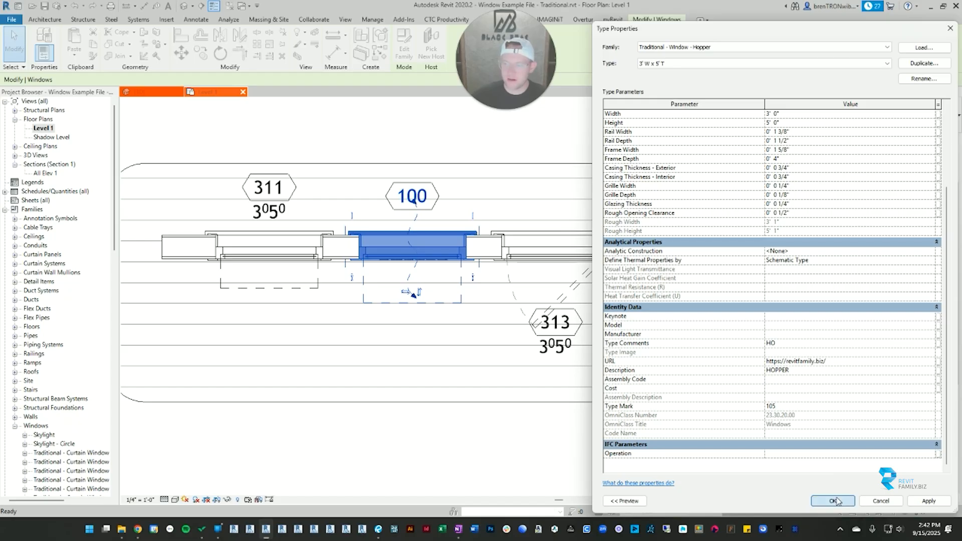
left_click(422, 143)
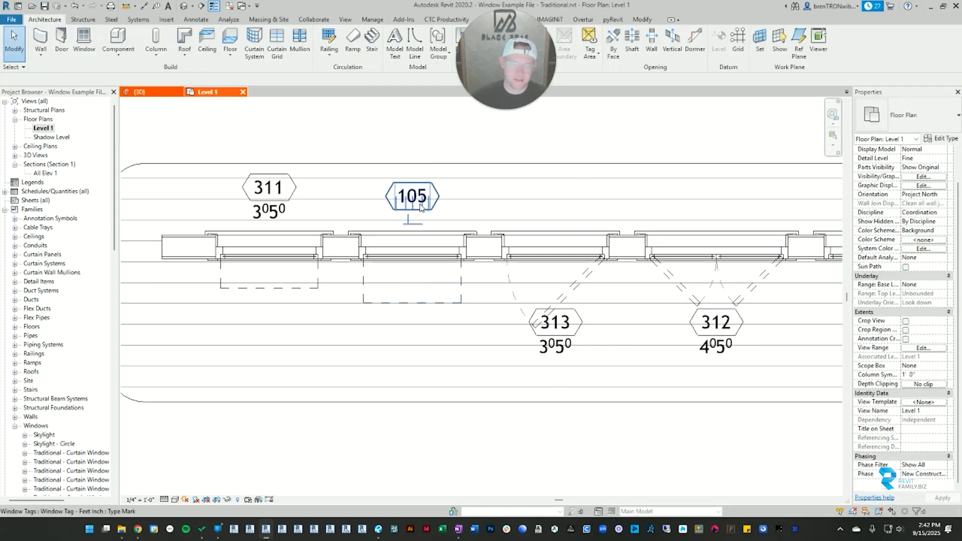
Set the first window's Awning type to a width of 2' 6" and a height of 4' 0".
left_click(412, 259)
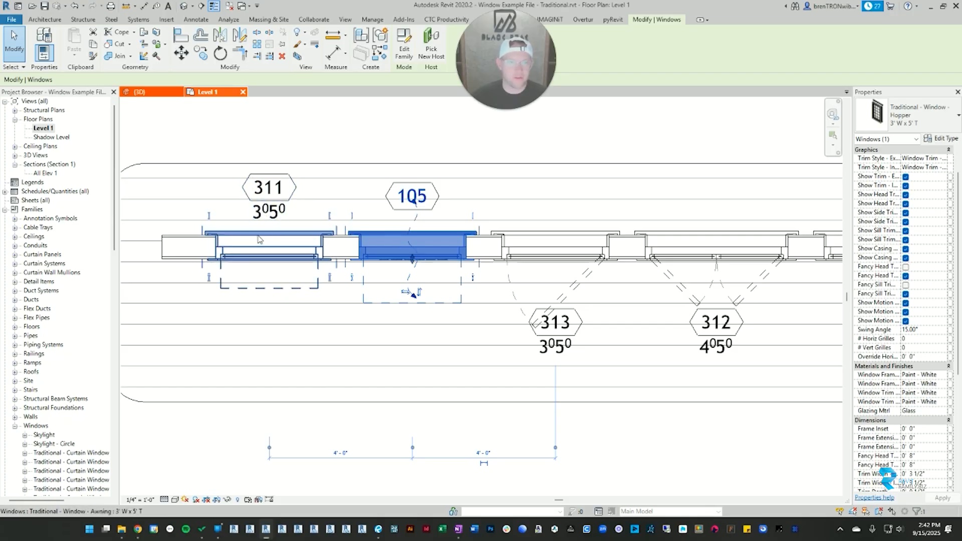
left_click(264, 241)
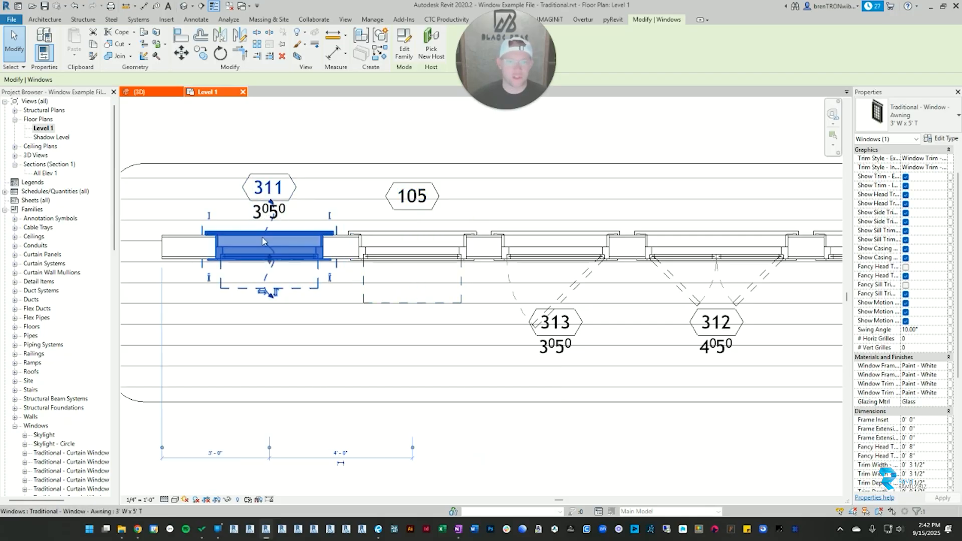
left_click(938, 138)
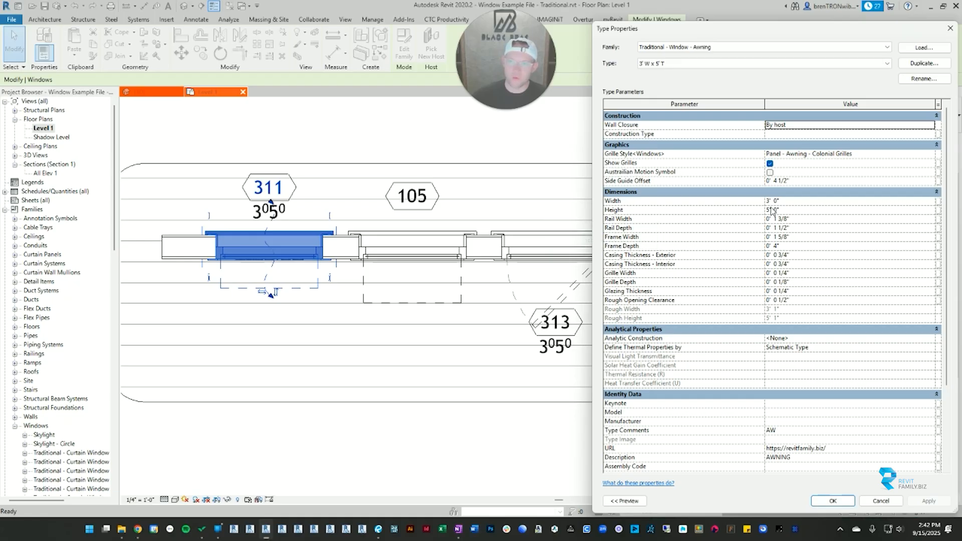
left_click(798, 200)
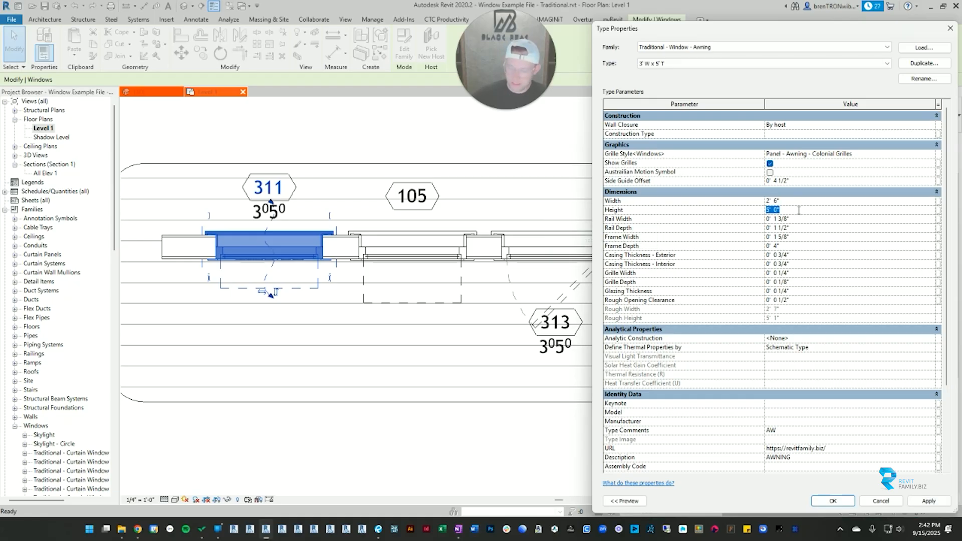
key("Tab")
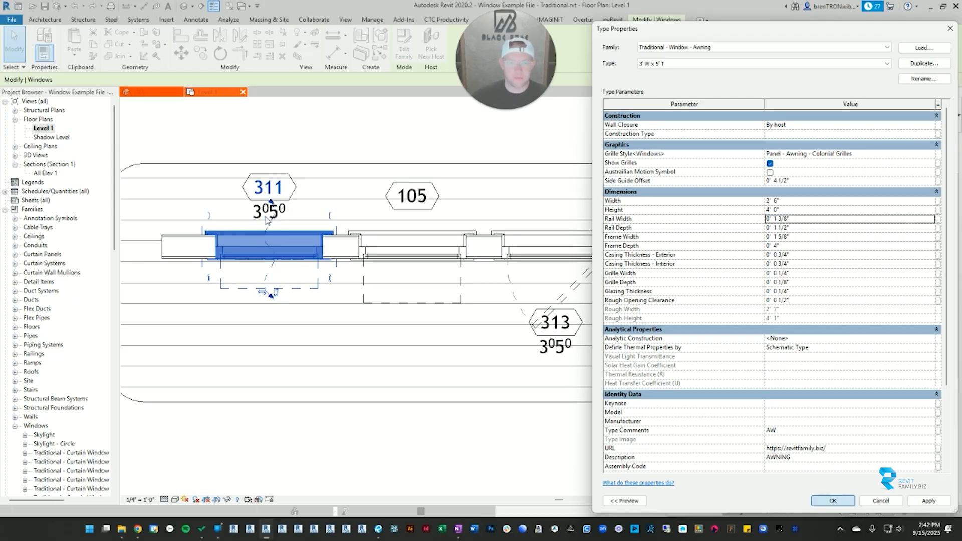
left_click(832, 501)
left_click(295, 165)
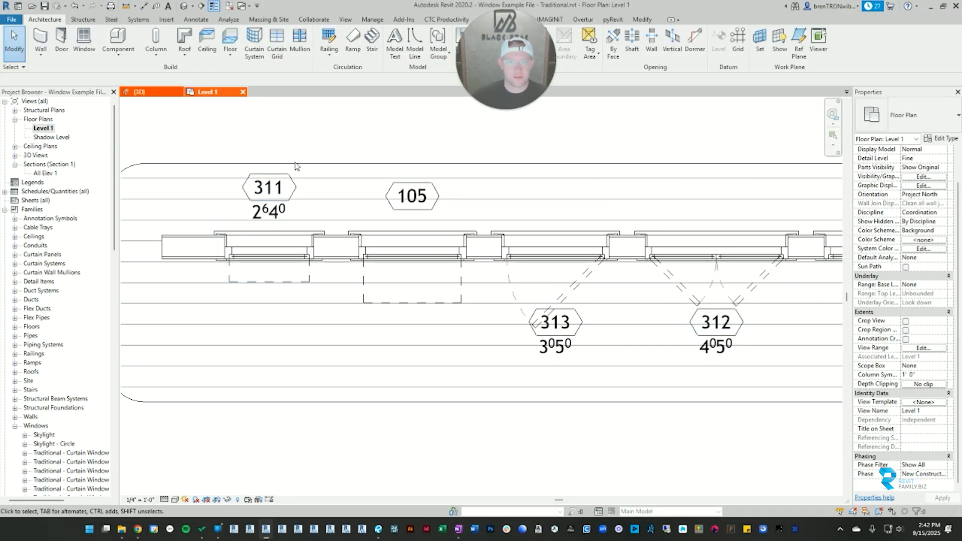
Change the tag of the third window, the casement, to the Dim (OxOx) type.
left_click(276, 219)
scroll(464, 171, "down", 3)
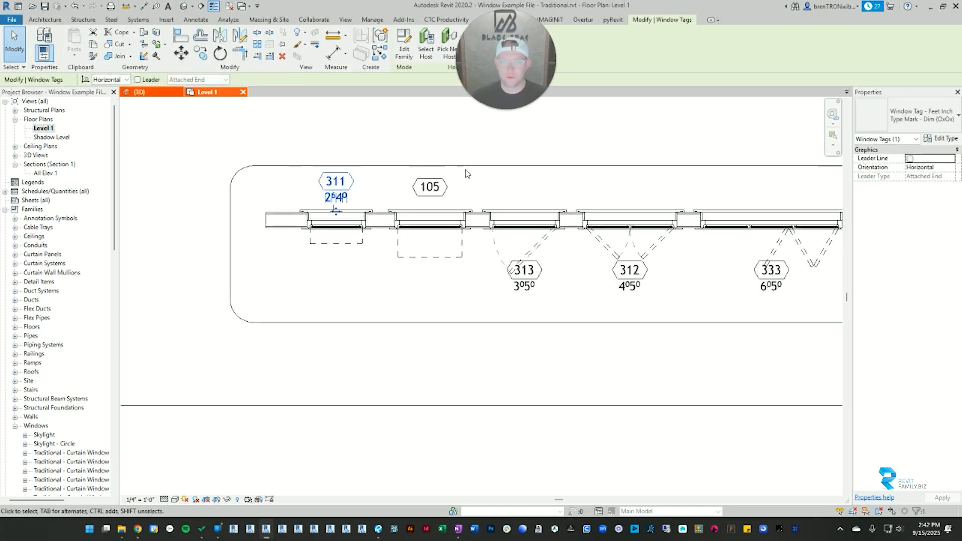
middle_click_drag(449, 191, 380, 213)
scroll(472, 312, "up", 4)
left_click(466, 302)
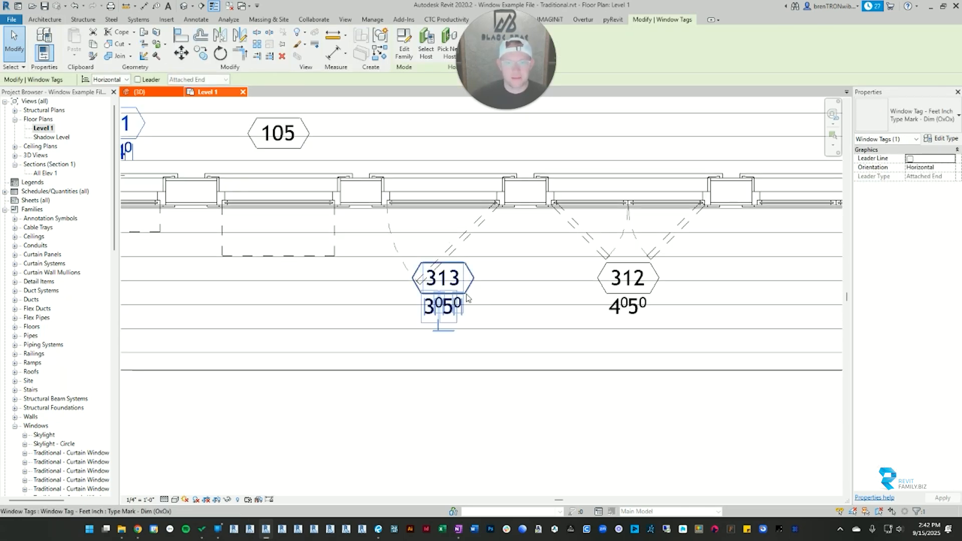
scroll(434, 318, "down", 2)
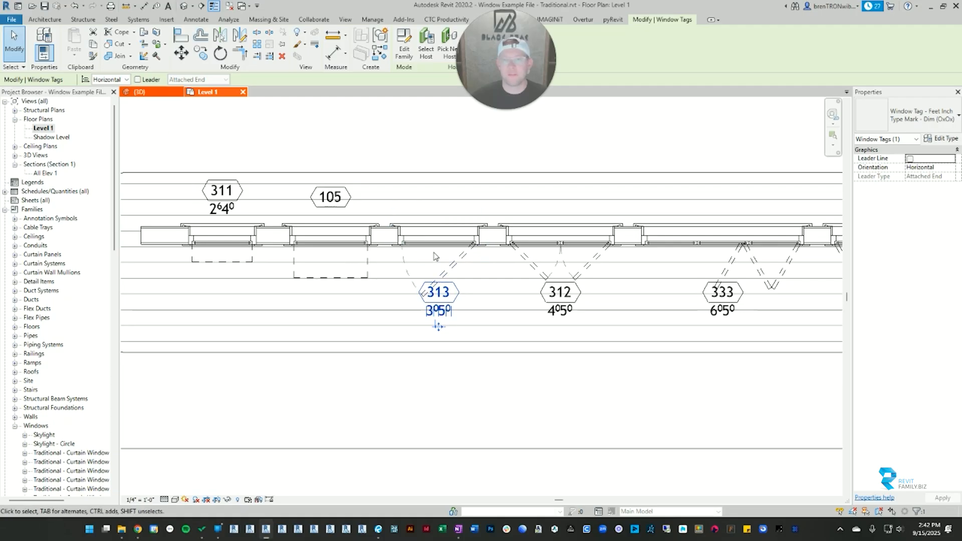
left_click(921, 115)
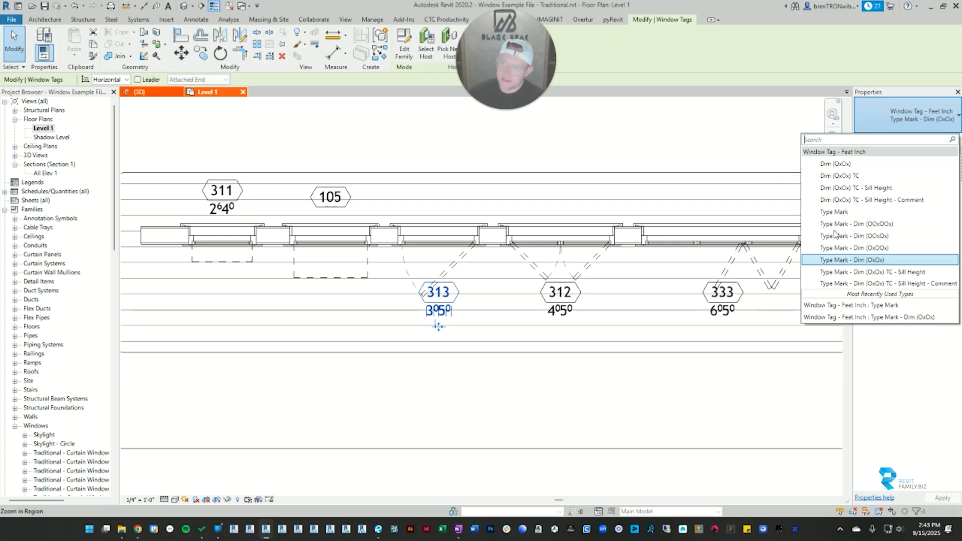
left_click(825, 167)
left_click(434, 407)
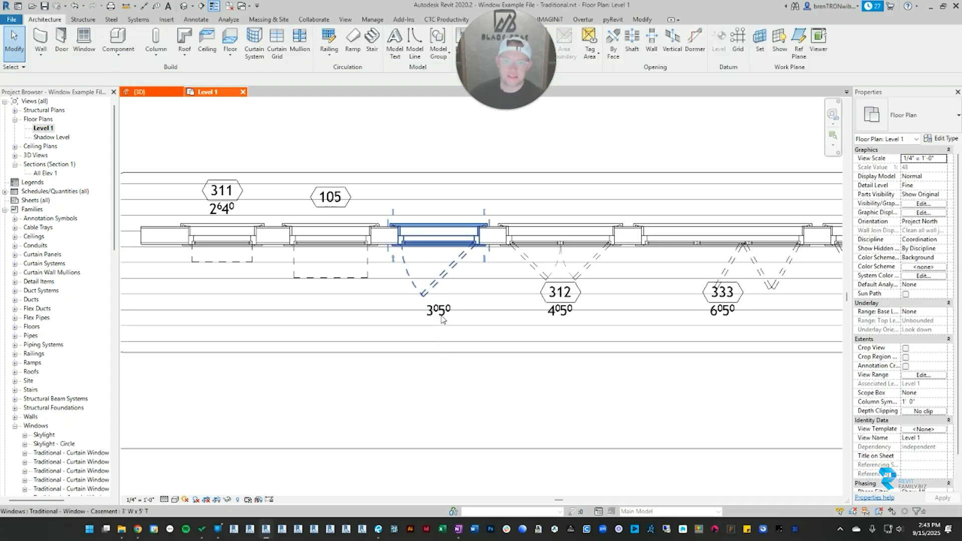
Switch the casement window's tag back to the Type Mark - Dim (OxOx) type.
left_click(439, 310)
left_click(907, 115)
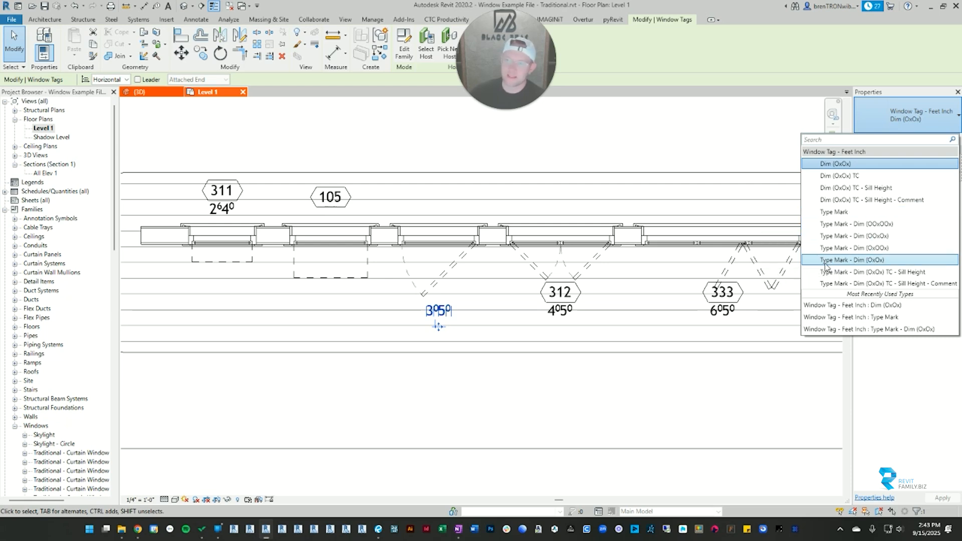
left_click(844, 261)
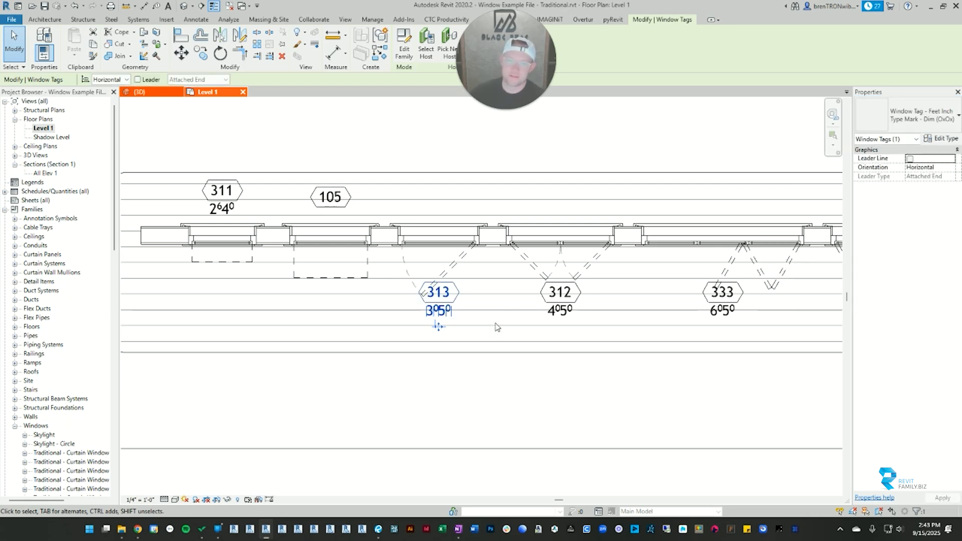
left_click(926, 117)
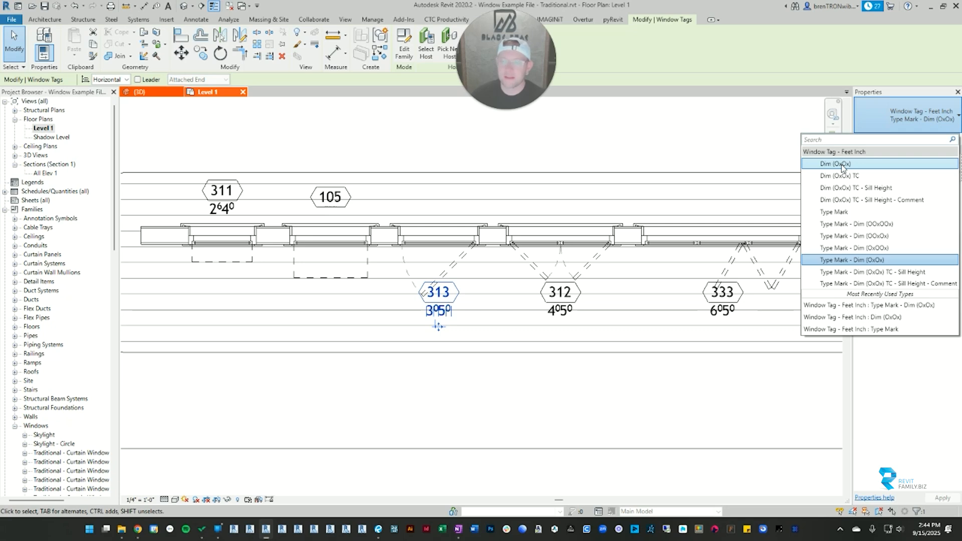
left_click(580, 178)
Tag the 12' W x 5' T Multi Folding - Double window beyond the one tagged 333.
scroll(580, 259, "down", 4)
middle_click_drag(594, 267, 353, 278)
scroll(470, 265, "up", 3)
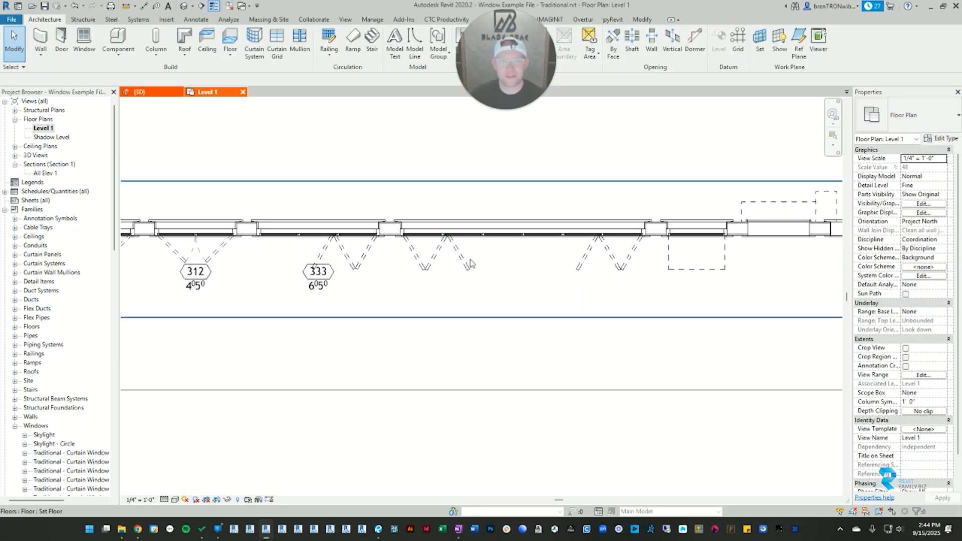
key("t")
key("g")
left_click(518, 264)
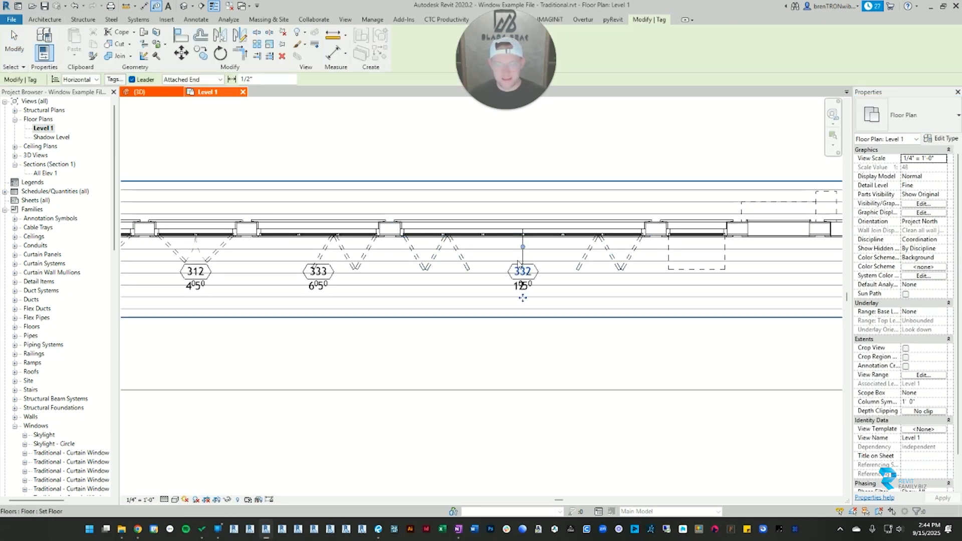
scroll(518, 260, "up", 2)
key("Escape")
key("Escape")
Move the 12-foot multi folding window's tag farther down, clear of the window and the floor edge.
left_click(547, 217)
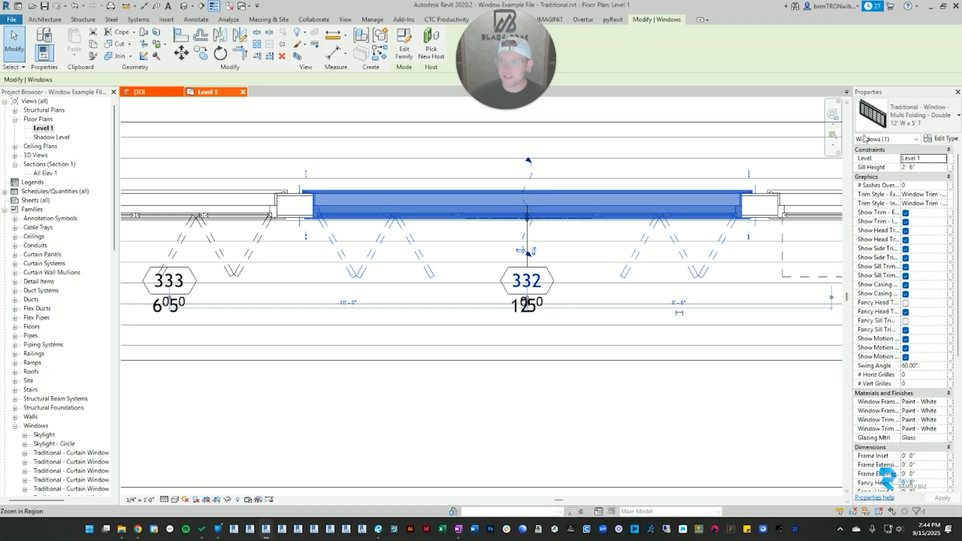
left_click(549, 299)
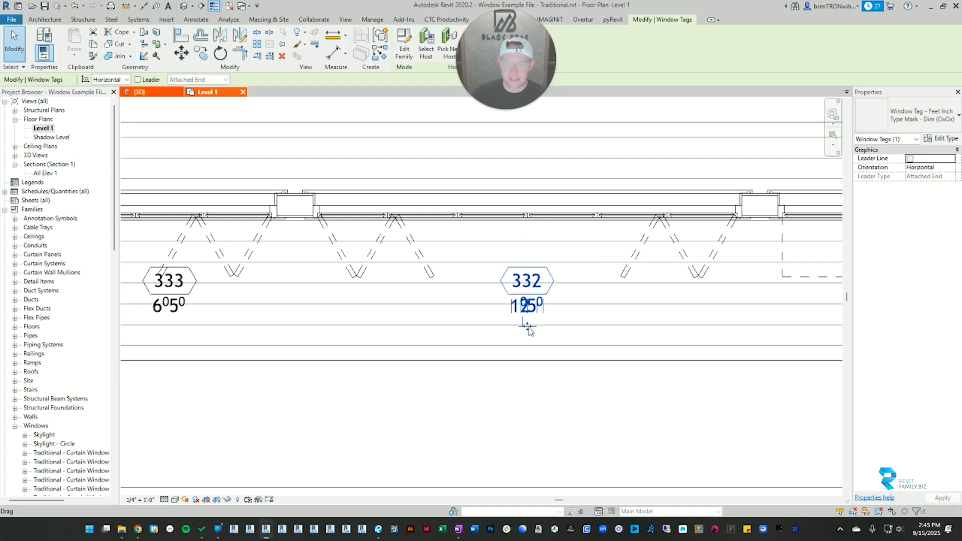
left_click_drag(529, 331, 522, 425)
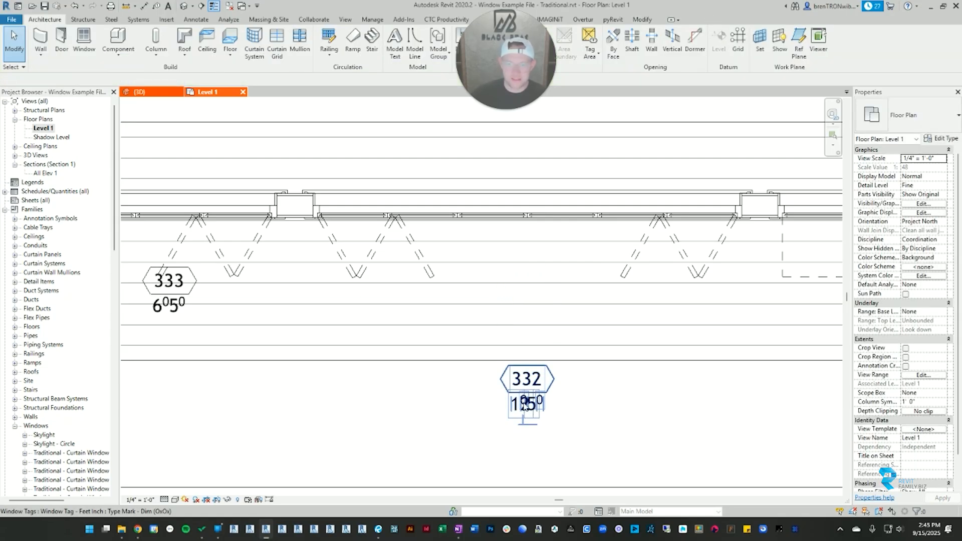
Change the 12-foot window's tag to the Dim (OxOx) type.
left_click(525, 403)
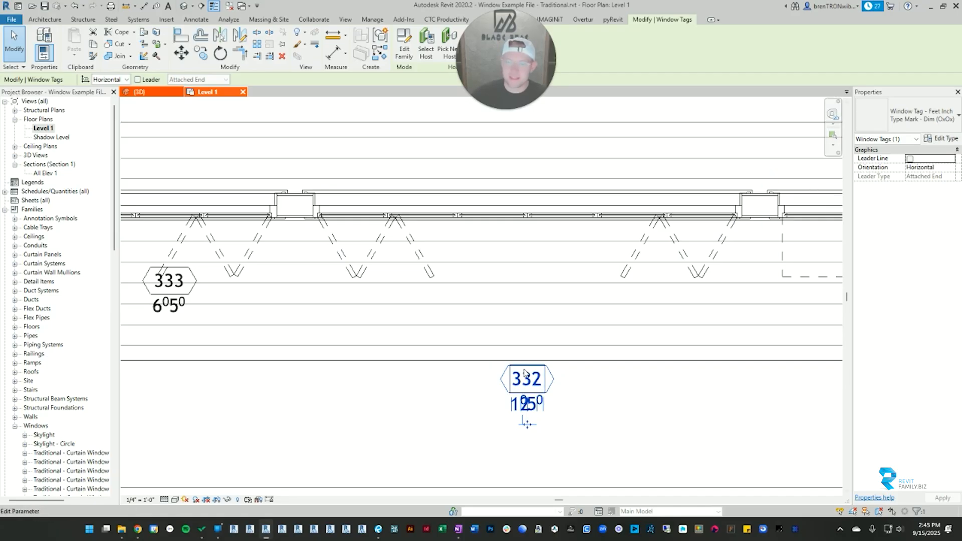
left_click(954, 124)
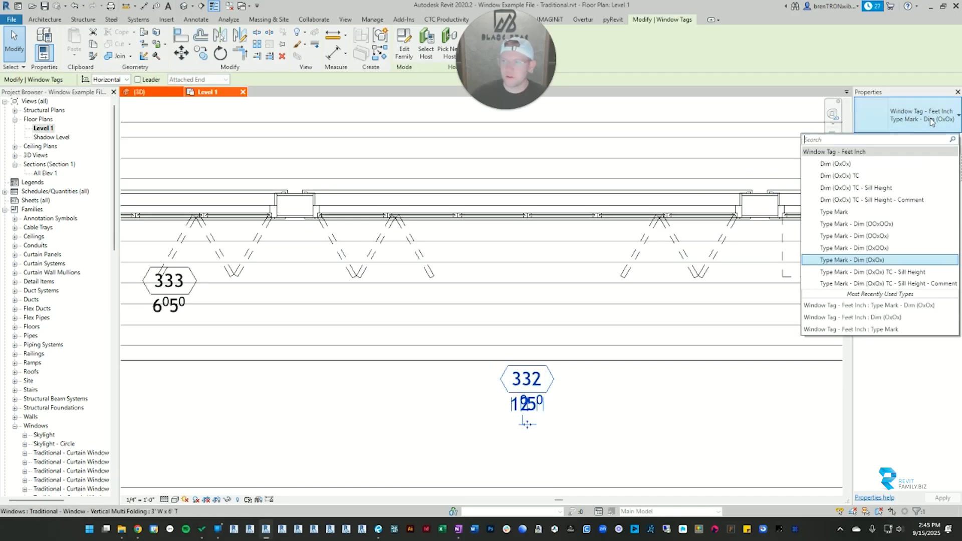
left_click(822, 164)
key("Escape")
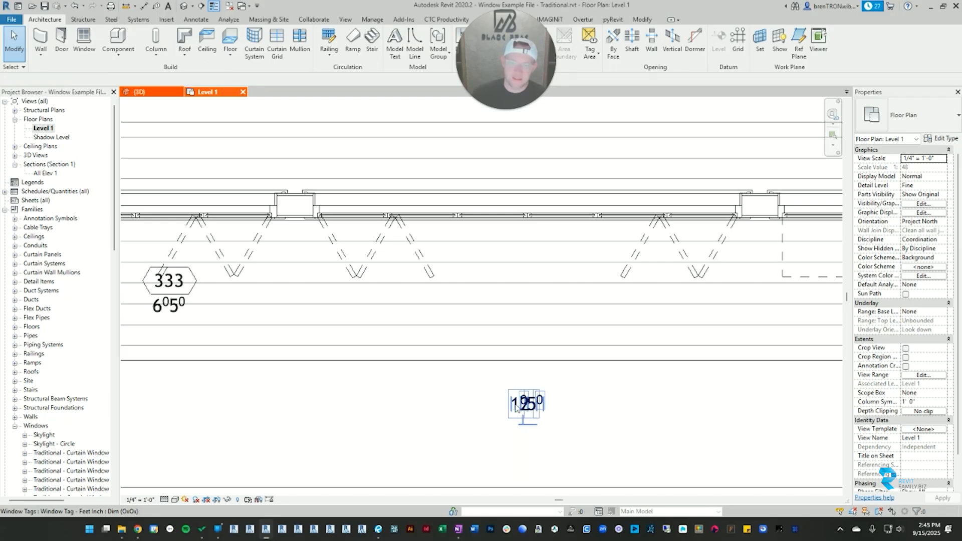
Change the 12-foot window's tag to the Type Mark - Dim (OOxOx) type for its two-digit width.
left_click(524, 405)
left_click(954, 118)
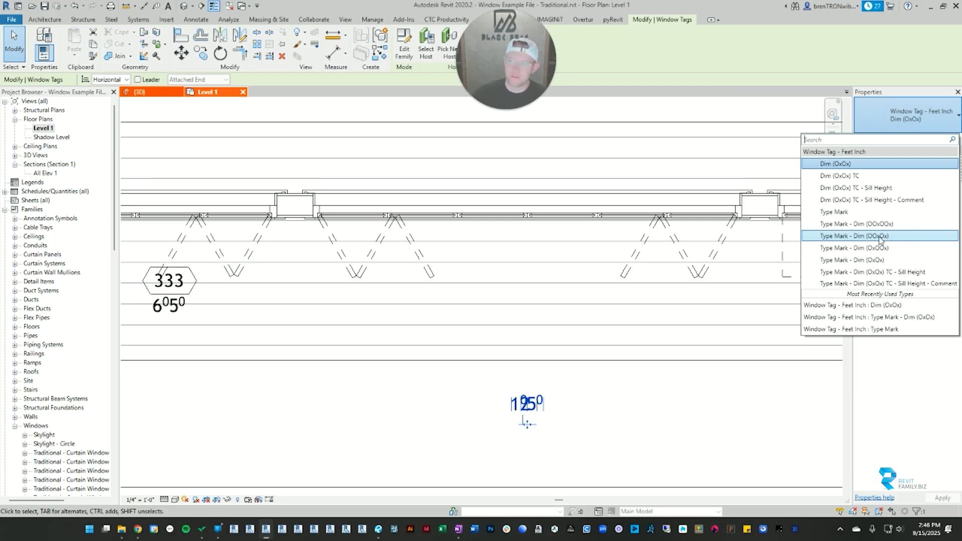
left_click(880, 239)
left_click(576, 425)
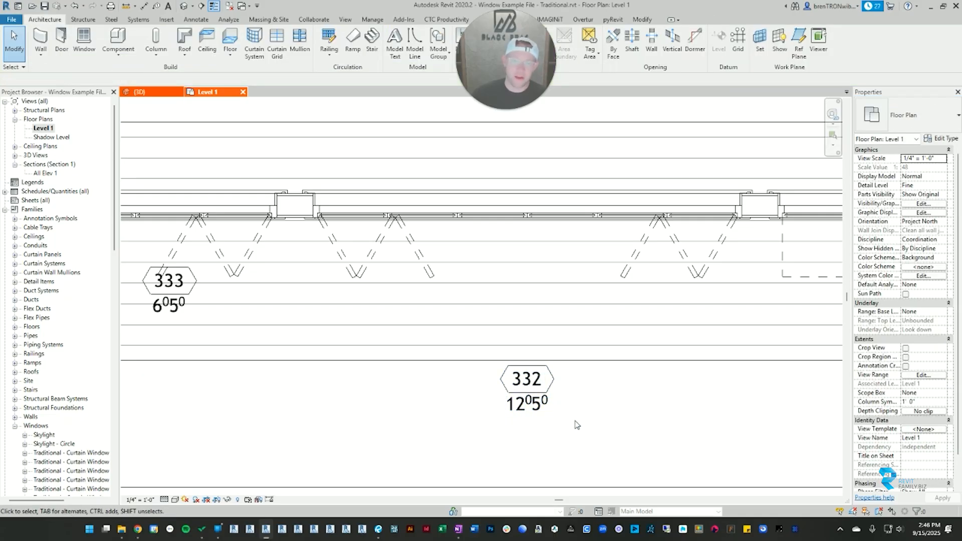
Switch the 12-foot multi folding window's tag to the Dim (OxOx) type.
left_click(524, 418)
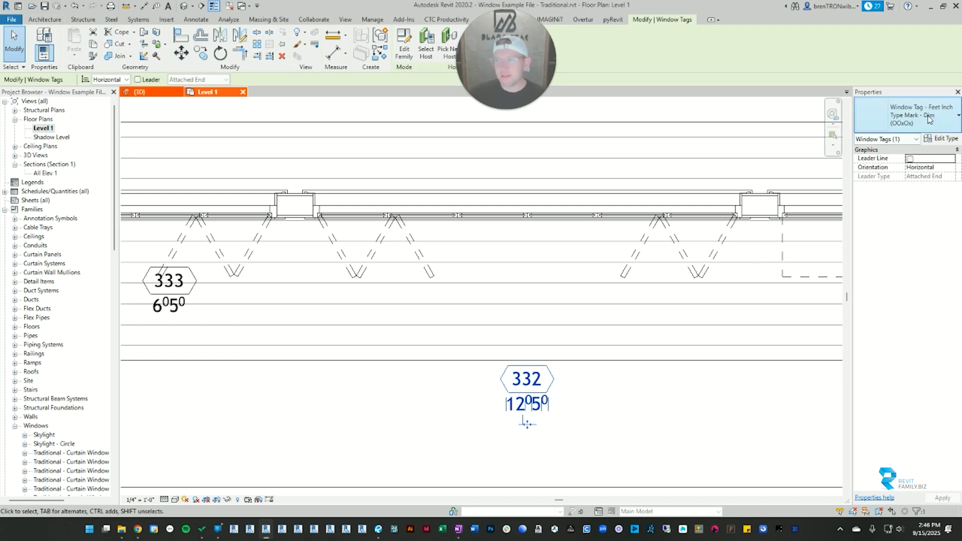
left_click(929, 119)
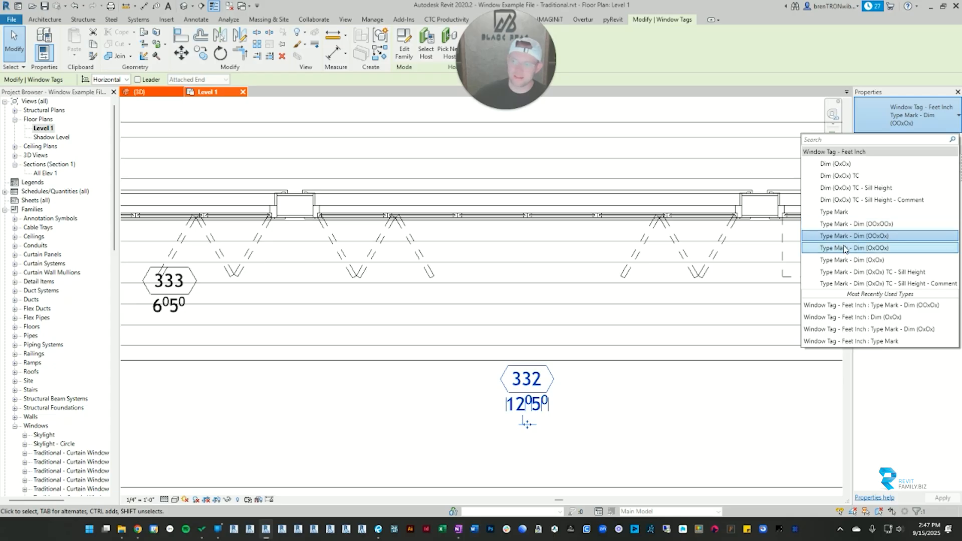
left_click(836, 166)
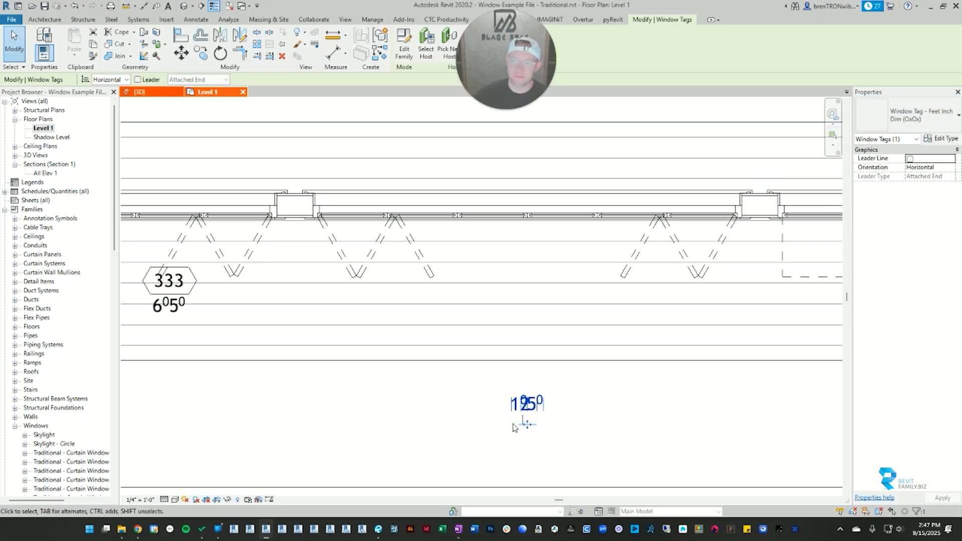
Duplicate the Dim (OxOx) tag type under the name Dim (OOxOx).
left_click(946, 140)
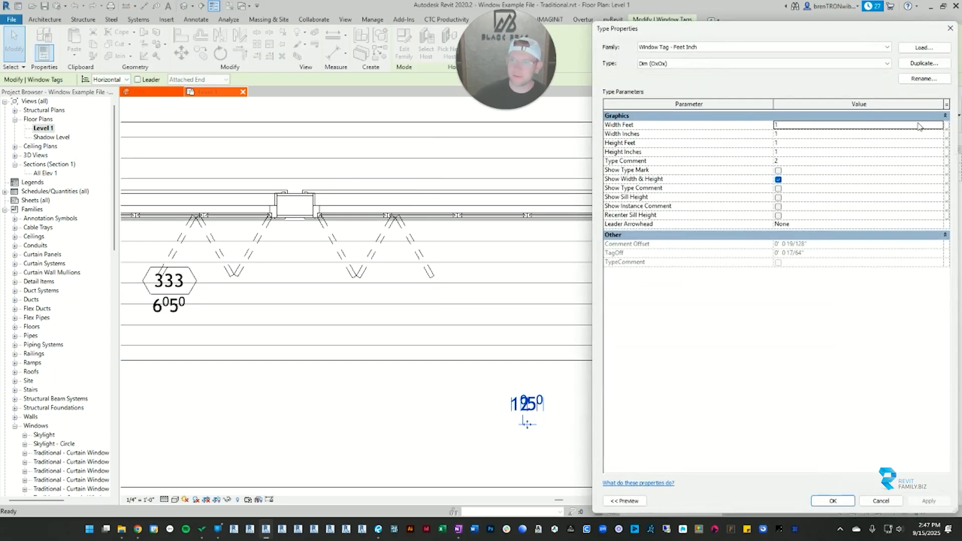
left_click(924, 63)
left_click(885, 292)
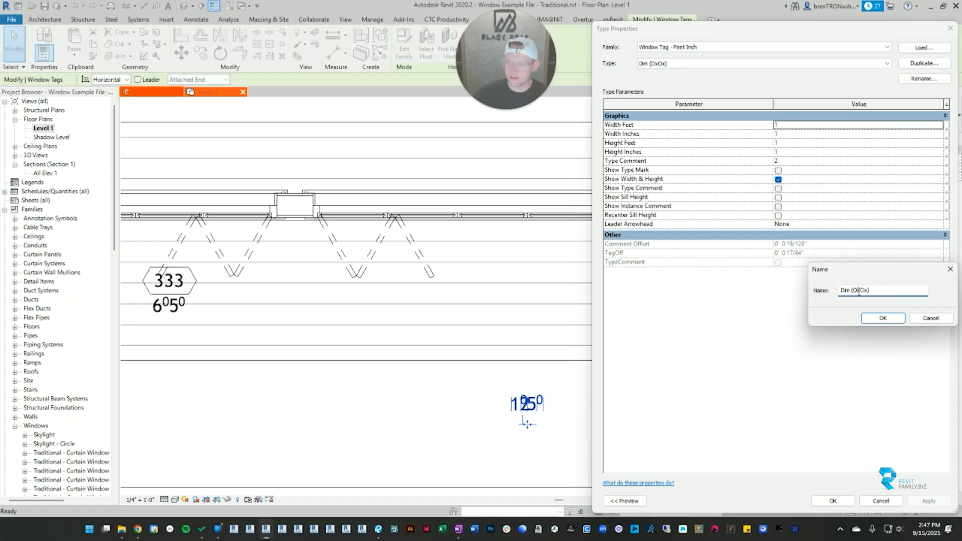
type("O")
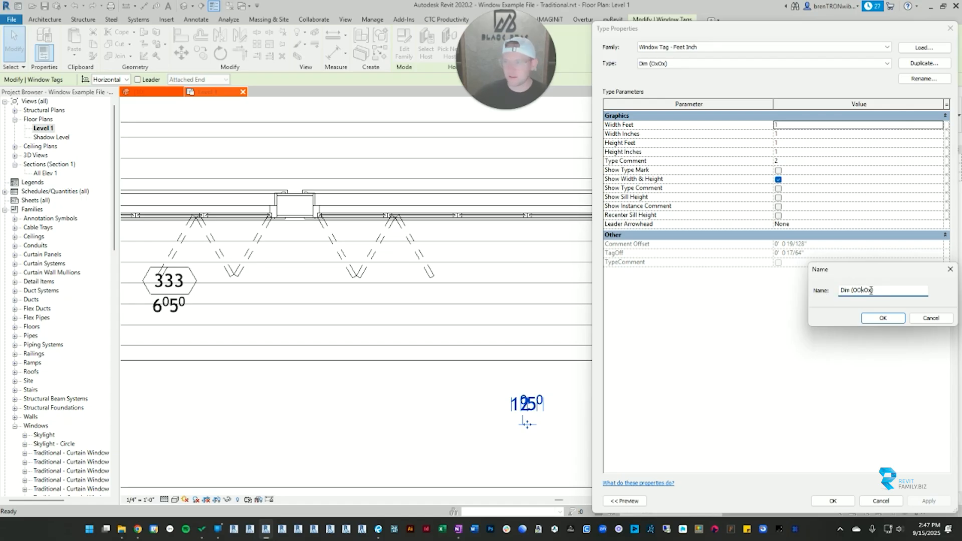
left_click(871, 320)
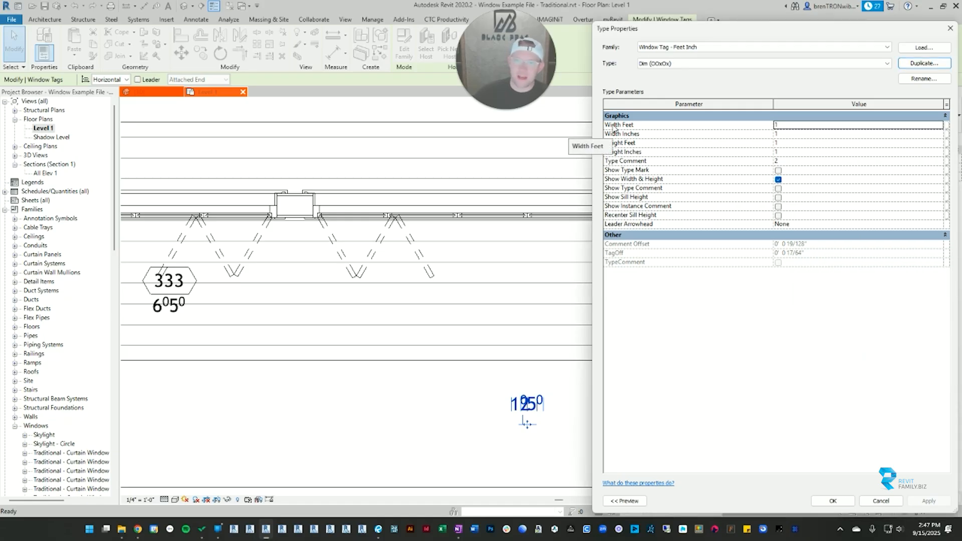
Set Width Feet to 2 in the Dim (OOxOx) tag type and apply the type changes.
left_click(781, 125)
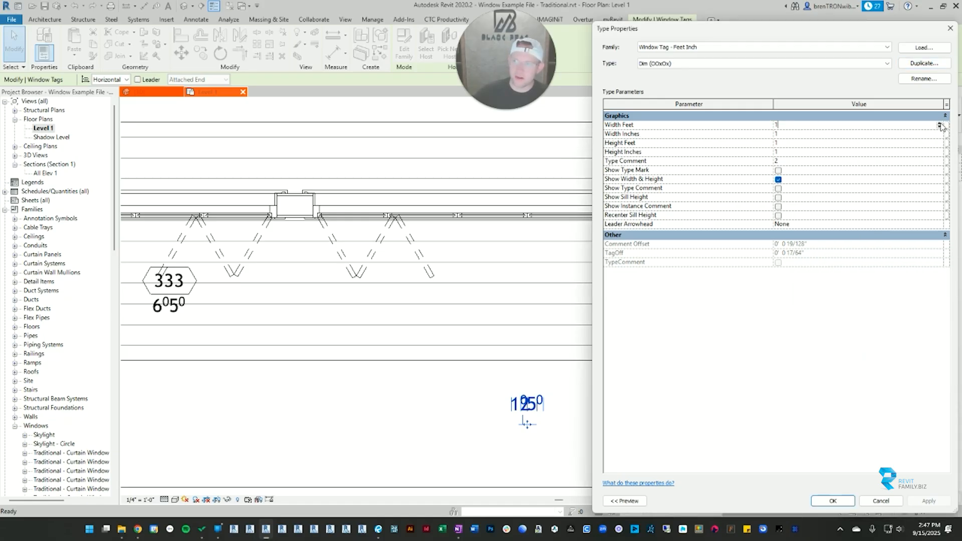
left_click(789, 133)
left_click(786, 143)
left_click(786, 151)
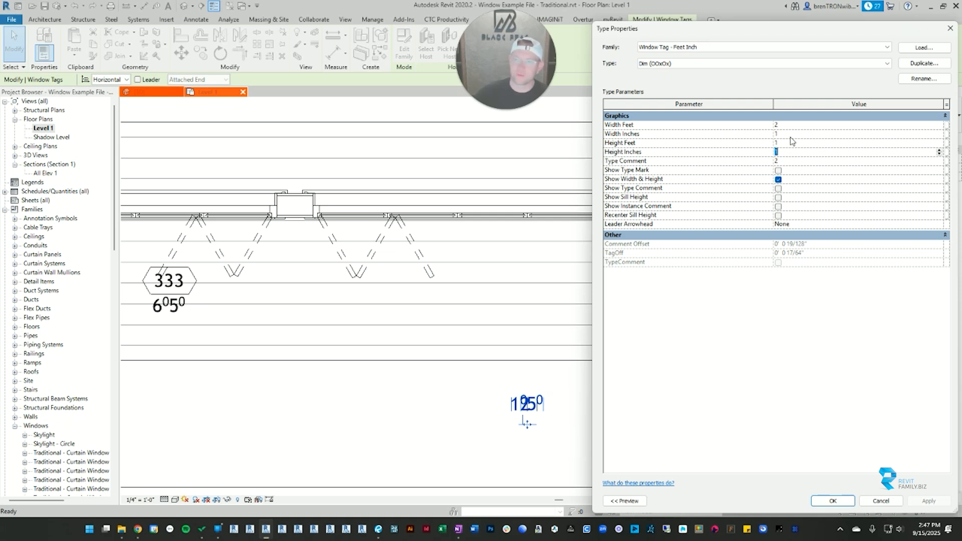
left_click(782, 125)
left_click(831, 501)
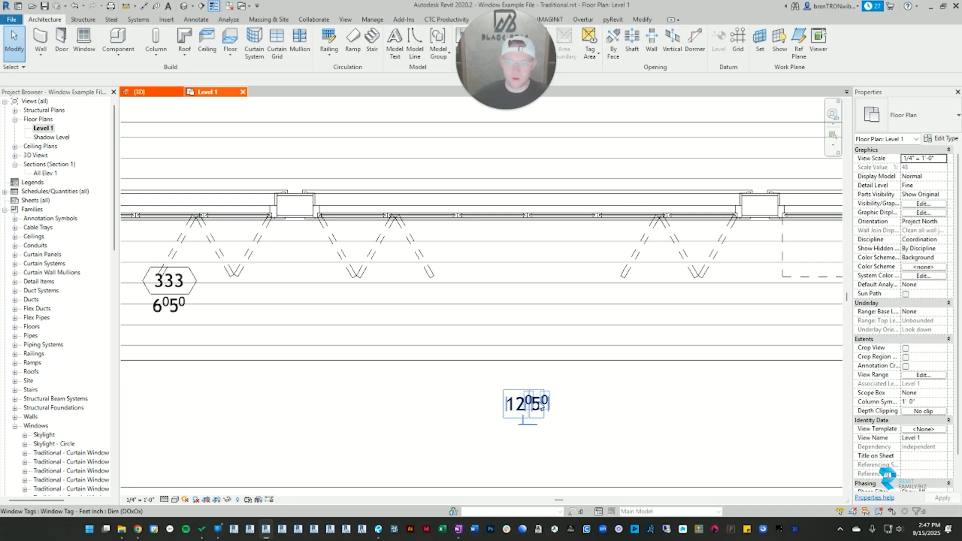
Move the 12-foot window's tag up close to the window, between its two sets of folding panels.
scroll(565, 390, "down", 2)
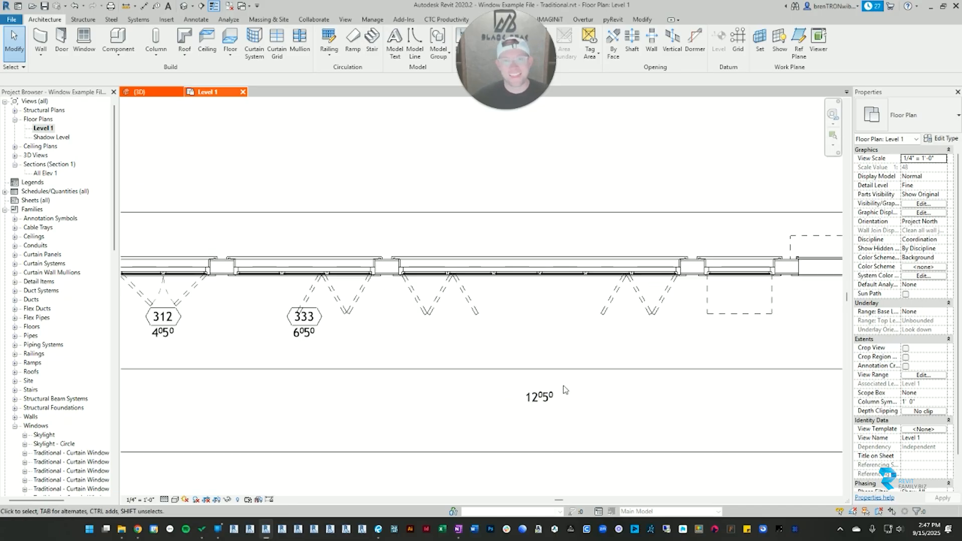
left_click(540, 399)
left_click_drag(541, 411, 543, 316)
left_click(451, 422)
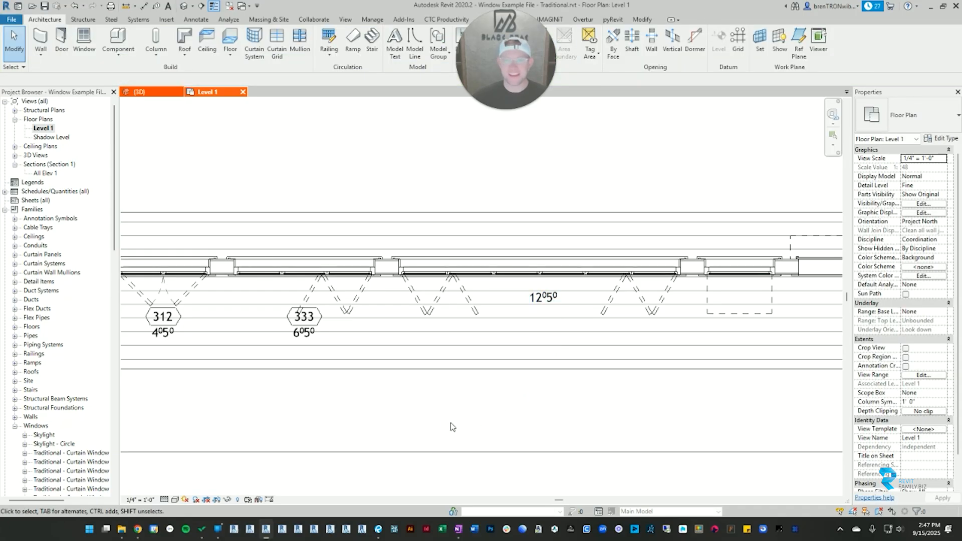
Change the casement window's tag marked 313 to the Dim (OxOx) TC type.
scroll(454, 403, "down", 2)
middle_click_drag(454, 404, 602, 380)
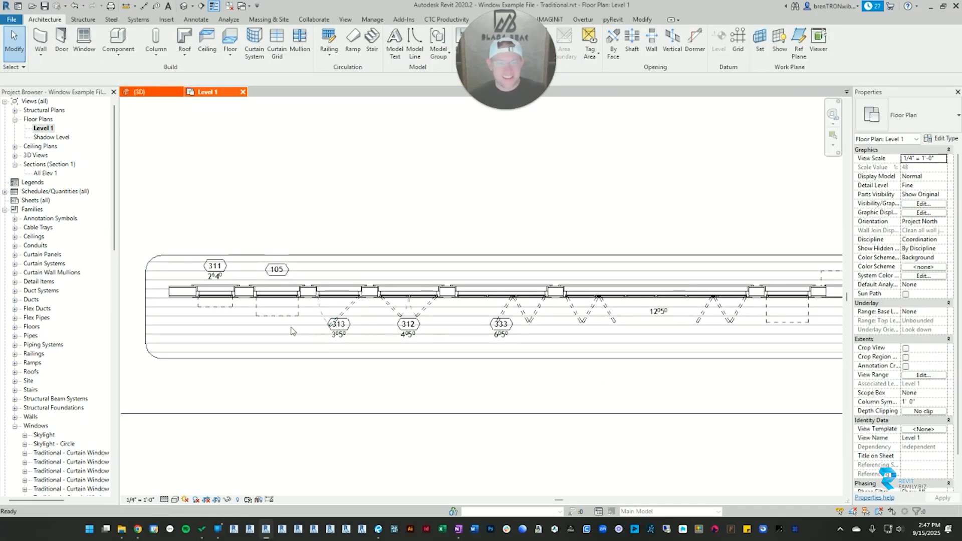
scroll(291, 326, "up", 3)
left_click(392, 326)
left_click(924, 112)
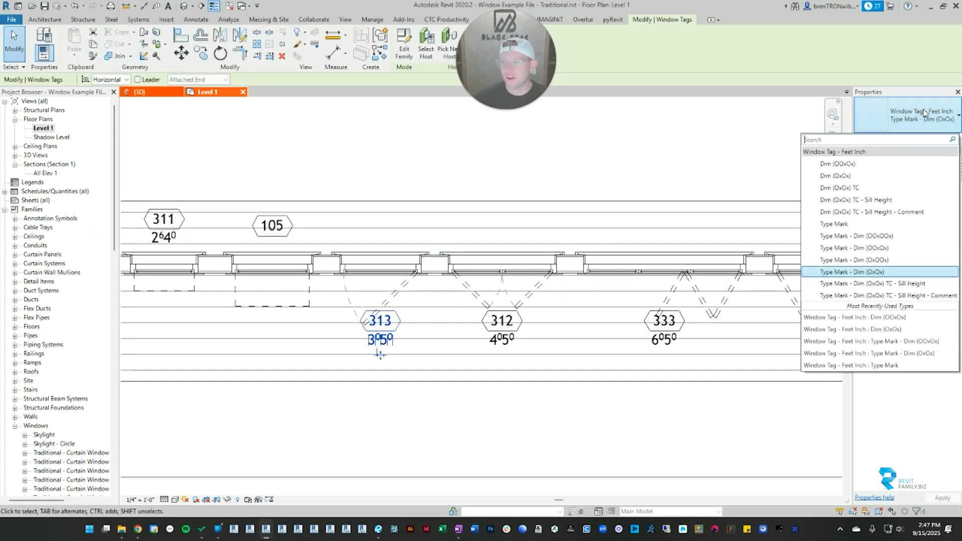
left_click(856, 188)
key("Escape")
scroll(384, 330, "up", 3)
left_click(410, 266)
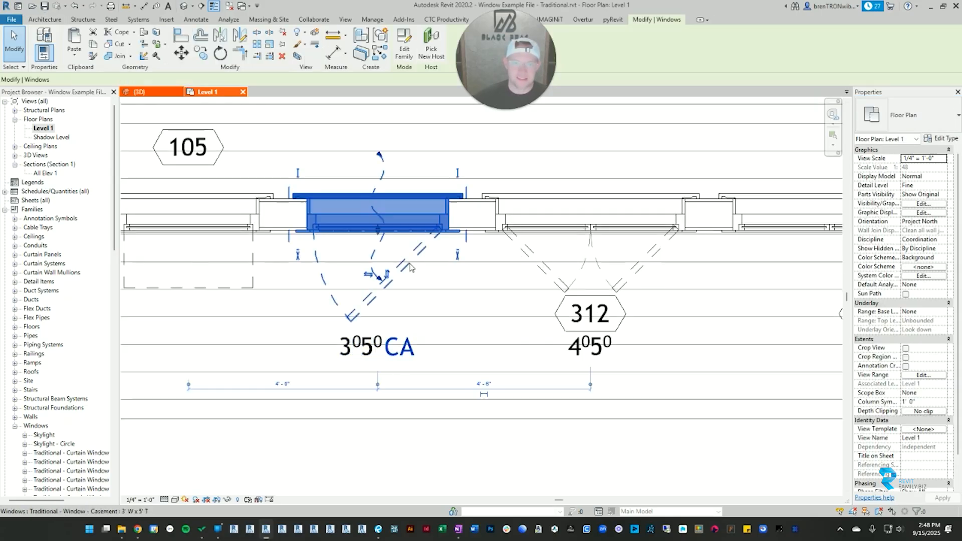
Change the hopper window's tag marked 105 to the Dim (OxOx) TC type.
scroll(378, 370, "down", 1)
middle_click_drag(377, 369, 550, 362)
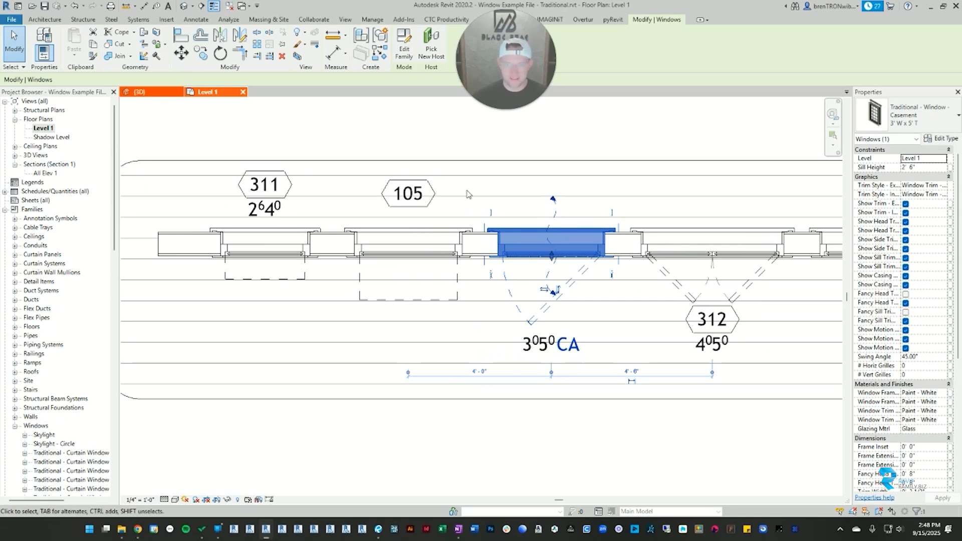
left_click(420, 193)
left_click(924, 112)
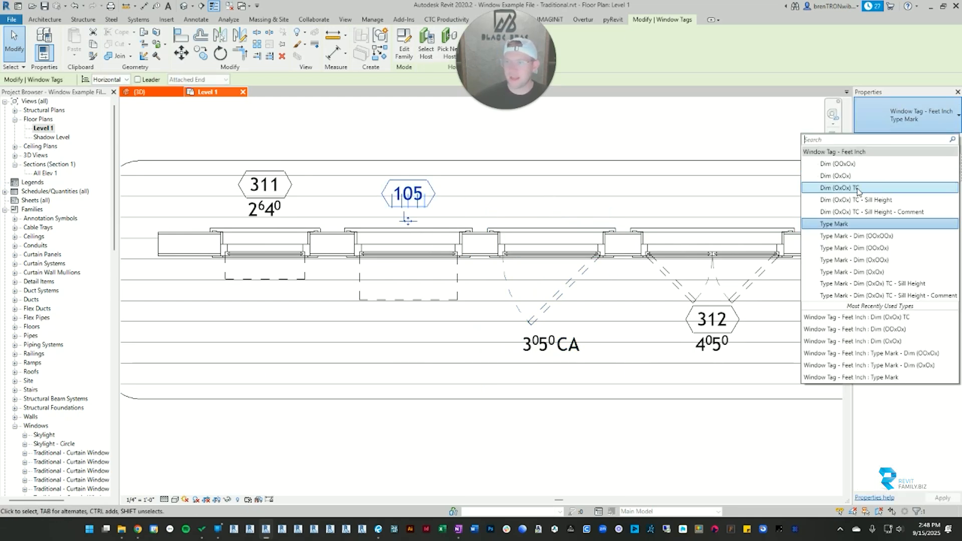
left_click(856, 189)
left_click(410, 253)
scroll(409, 210, "up", 2)
key("Escape")
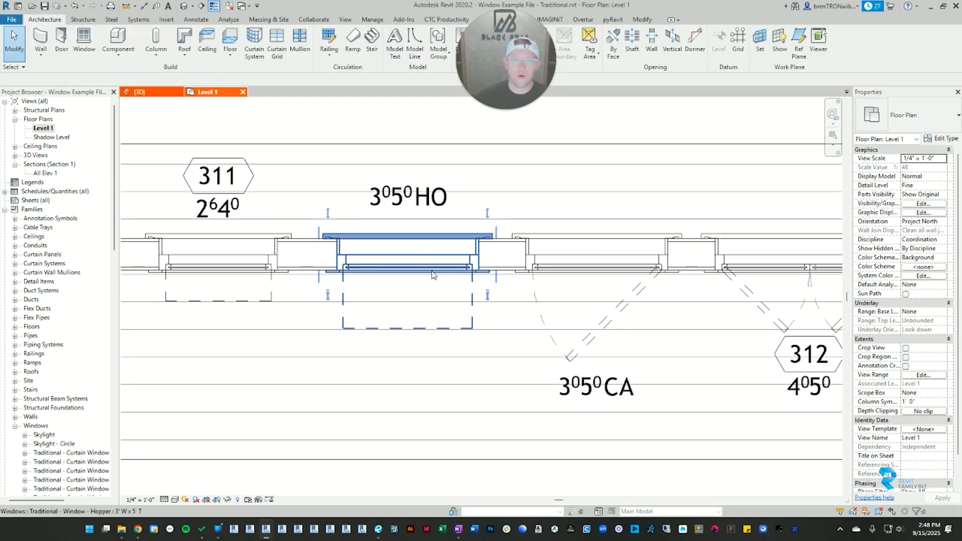
Change the window tag marked 311 to the Dim (OxOx) TC type.
left_click(224, 206)
left_click(924, 114)
left_click(850, 188)
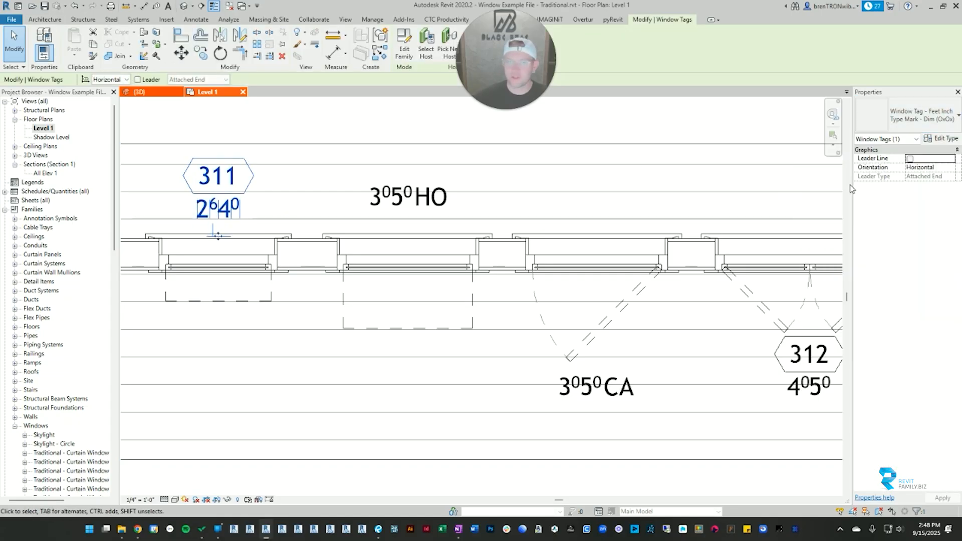
left_click(279, 125)
scroll(285, 313, "down", 3)
middle_click_drag(296, 322, 509, 331)
scroll(508, 330, "up", 1)
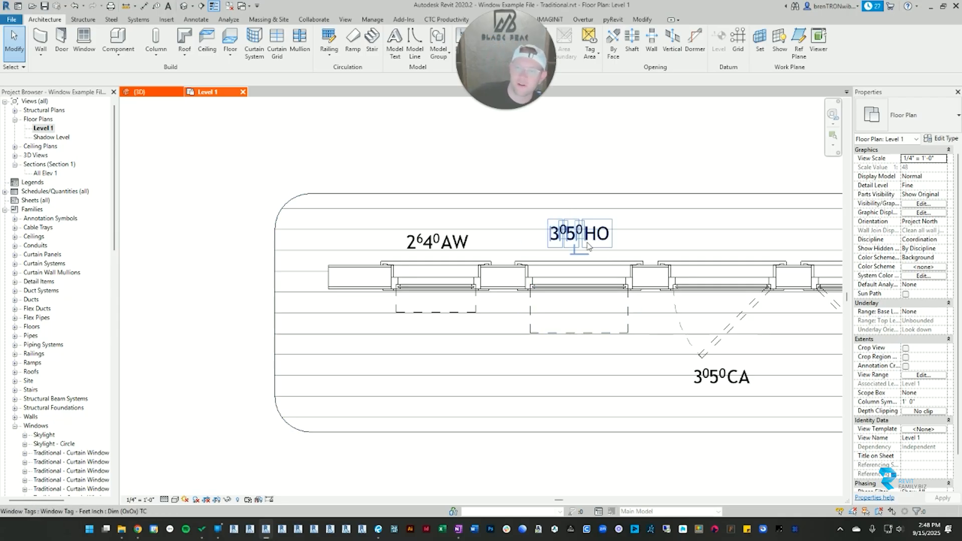
Set the Type Comments of the 3' W x 5' T hopper window type to HOP.
scroll(691, 385, "down", 1)
middle_click_drag(677, 388, 417, 360)
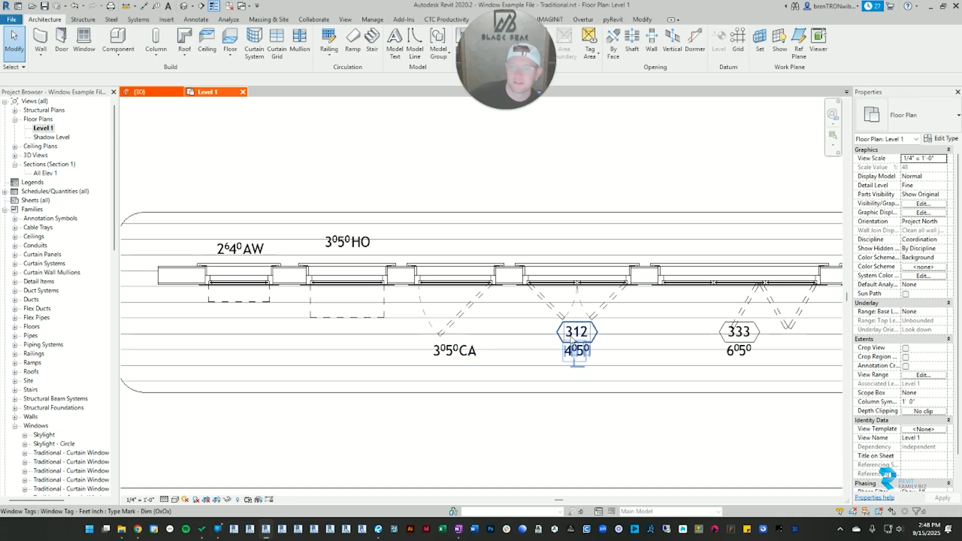
left_click(571, 339)
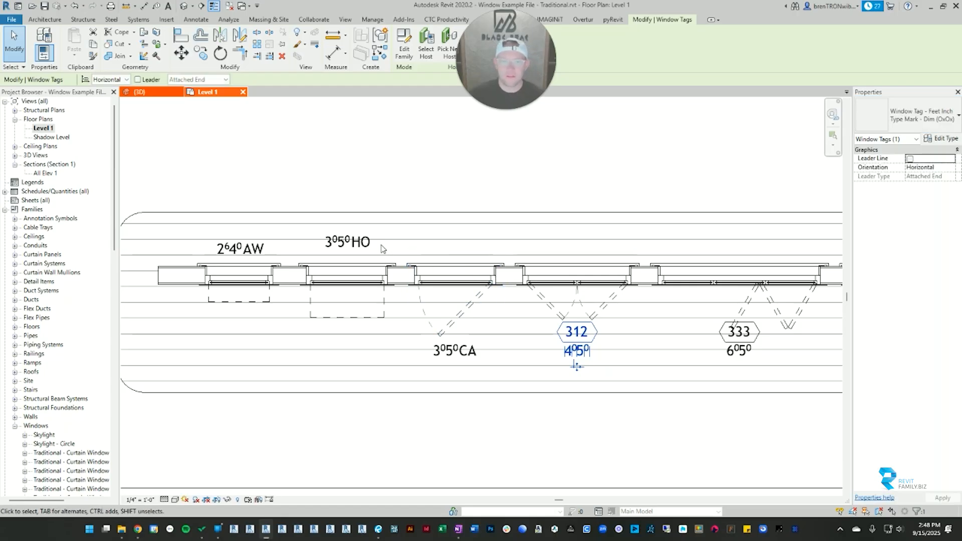
scroll(383, 249, "up", 5)
key("Escape")
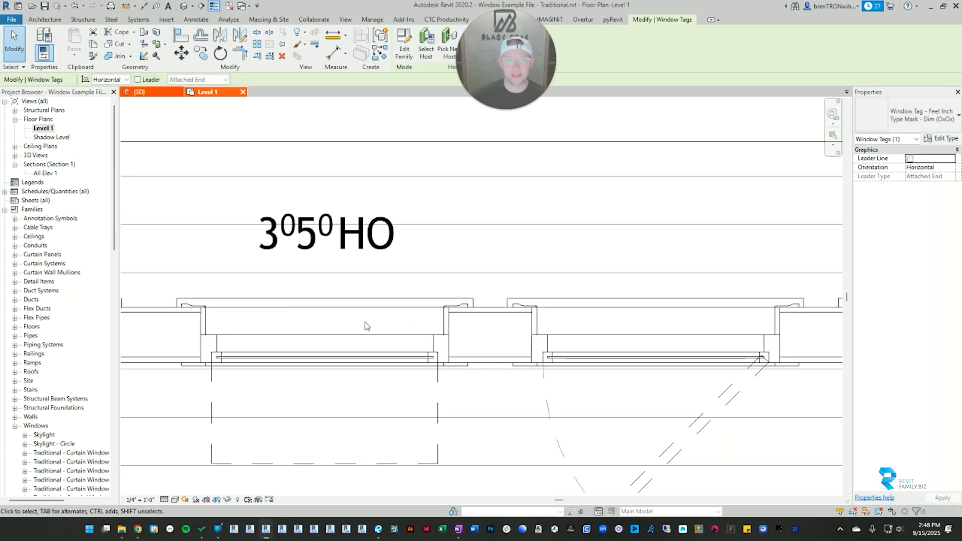
left_click(359, 336)
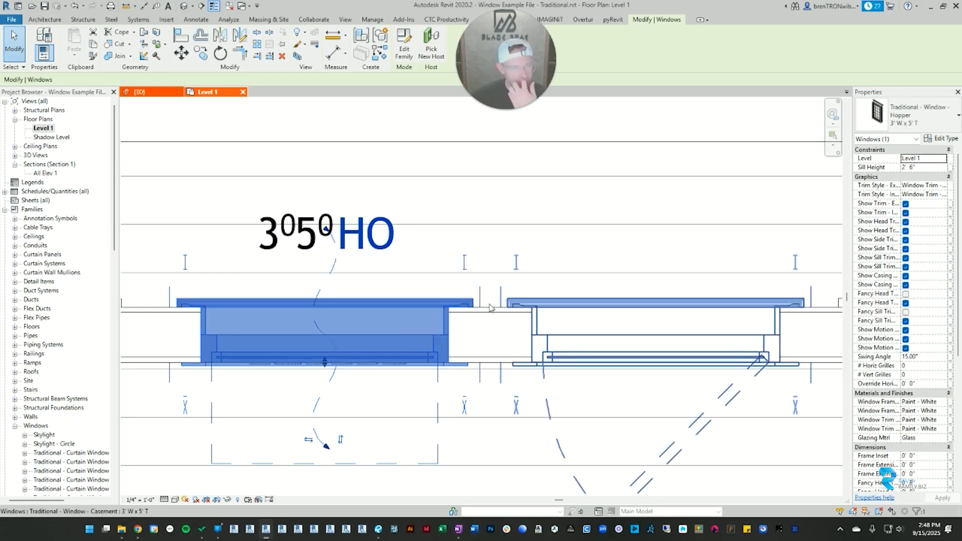
left_click(946, 141)
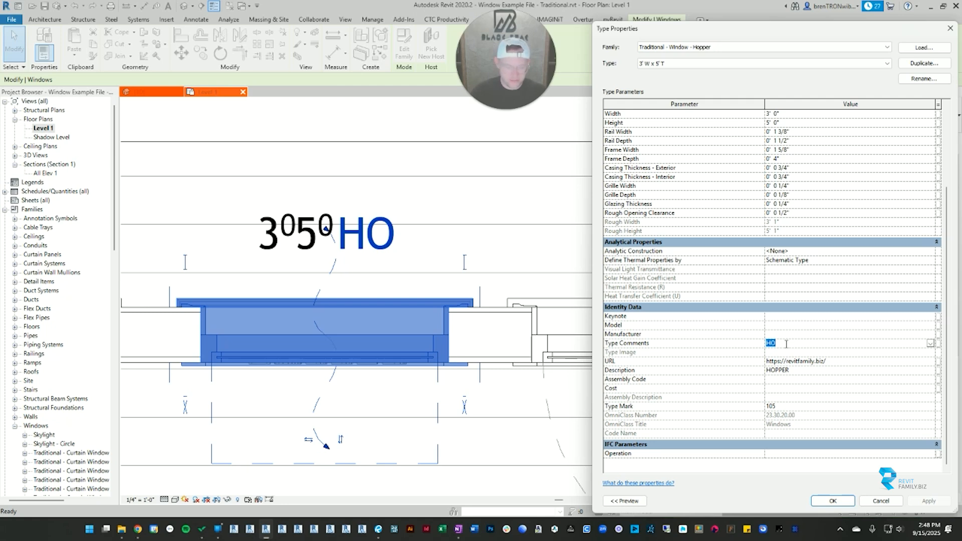
type("HOP")
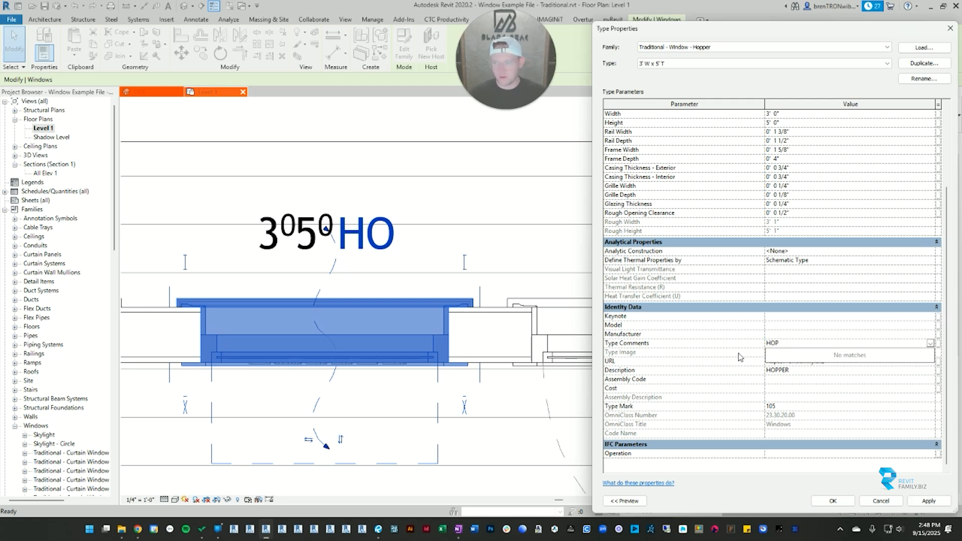
left_click(833, 501)
left_click(351, 177)
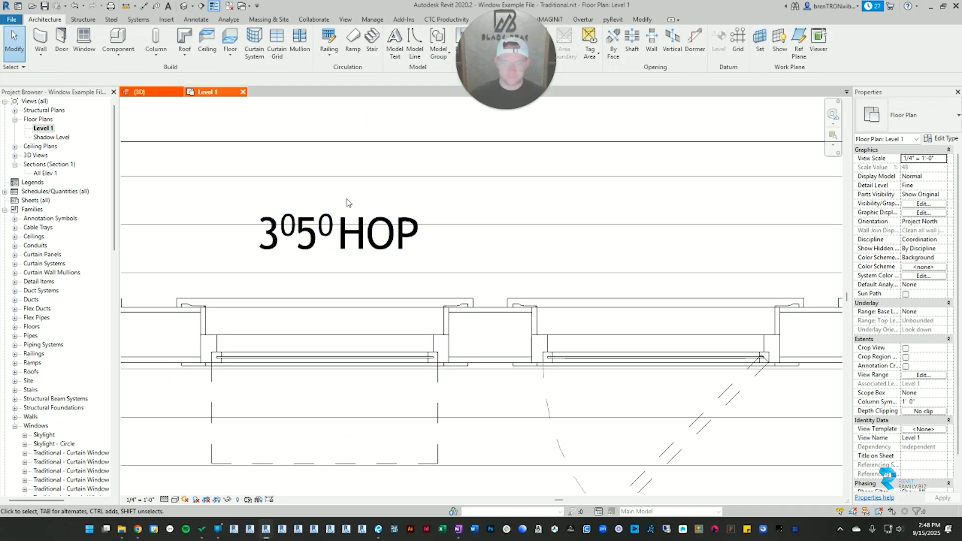
Change the casement window's tag to the Dim (OxOx) TC - Sill Height type.
scroll(349, 202, "down", 2)
scroll(320, 220, "up", 1)
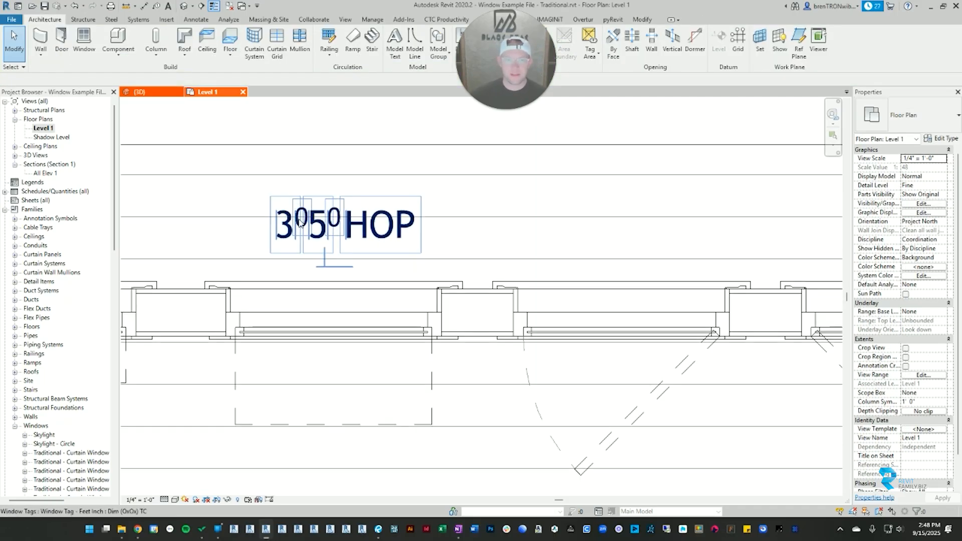
left_click(377, 224)
scroll(690, 329, "down", 2)
middle_click_drag(691, 329, 659, 292)
left_click(619, 398)
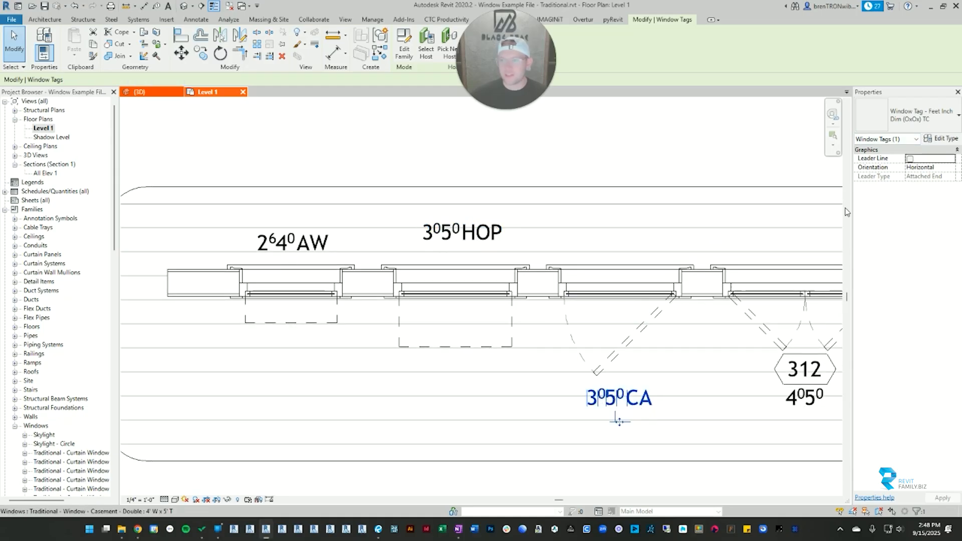
left_click(907, 115)
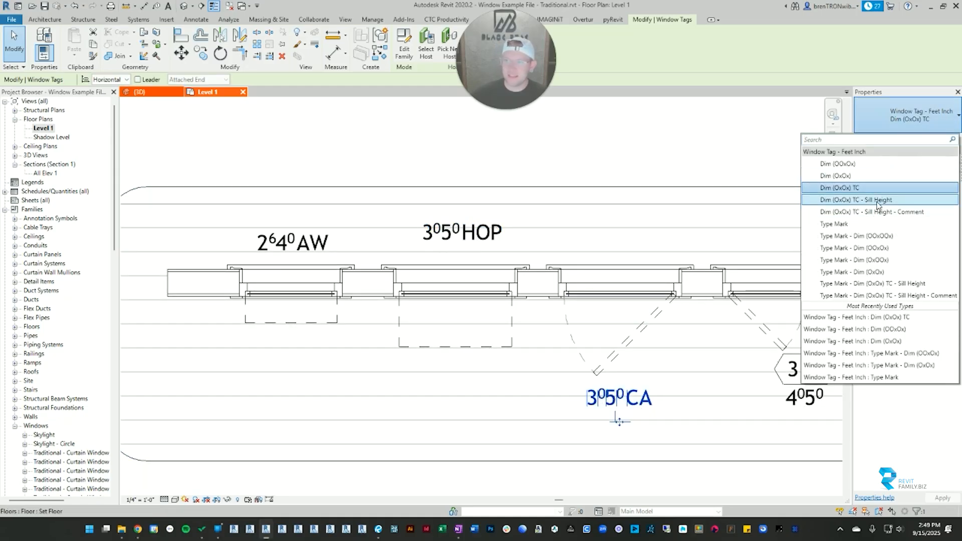
left_click(877, 200)
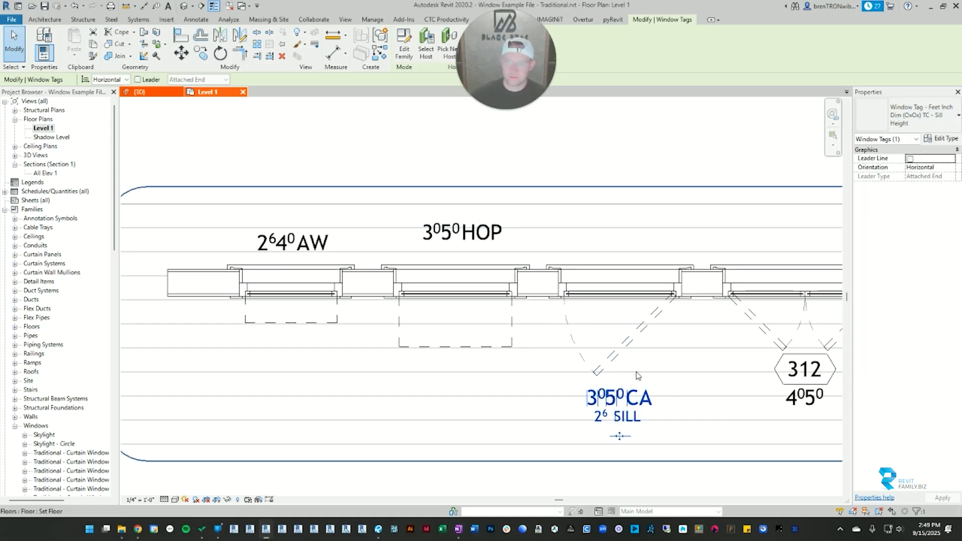
key("Escape")
Set the sill height of the 3' W x 5' T casement window to 3' 0".
scroll(591, 406, "up", 2)
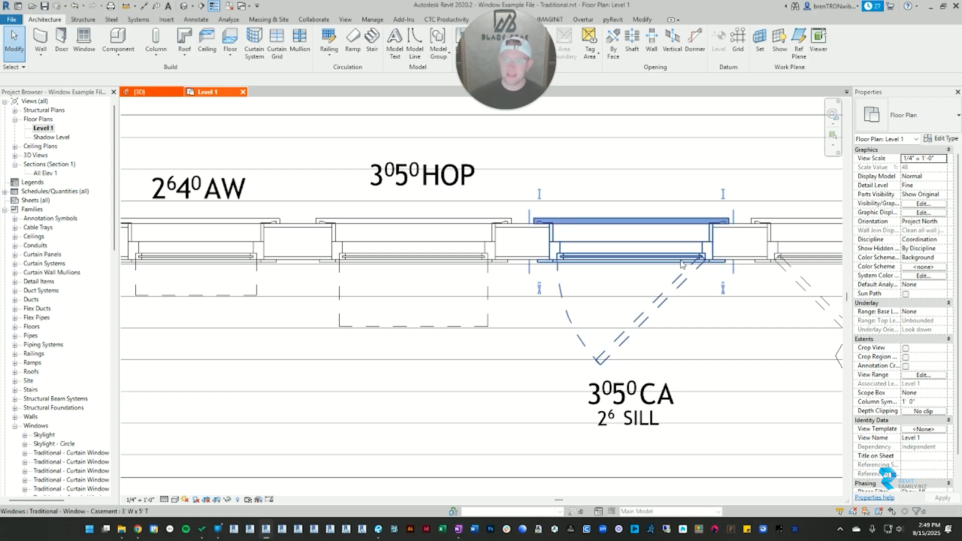
left_click(631, 238)
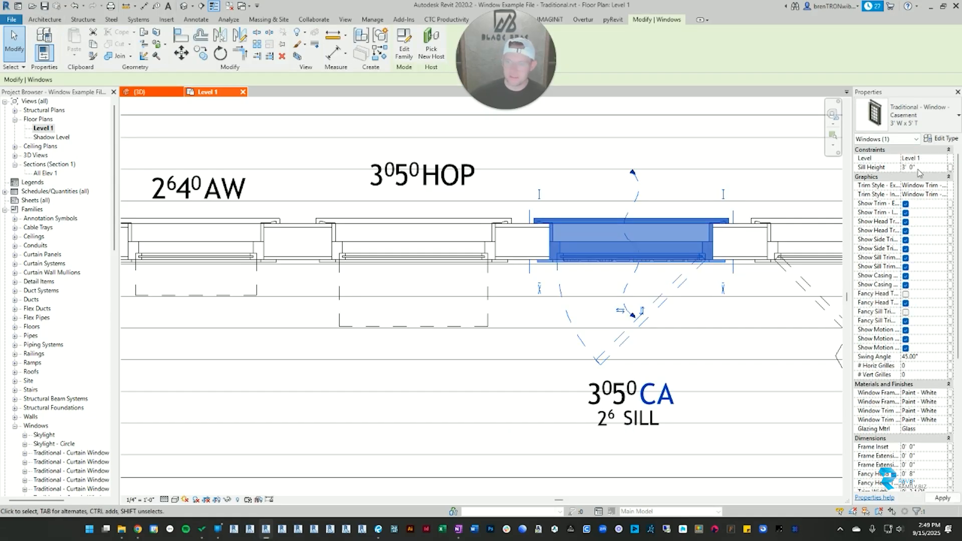
type("3")
key("Return")
left_click(691, 404)
Change the casement window's tag to the Dim (OxOx) TC - Sill Height - Comment type.
scroll(691, 404, "down", 2)
middle_click_drag(691, 403, 550, 383)
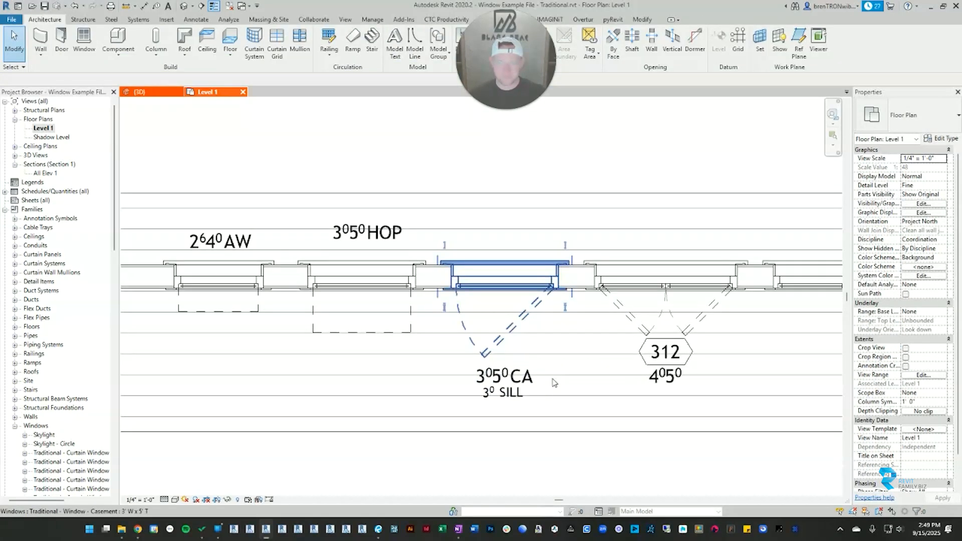
left_click(519, 390)
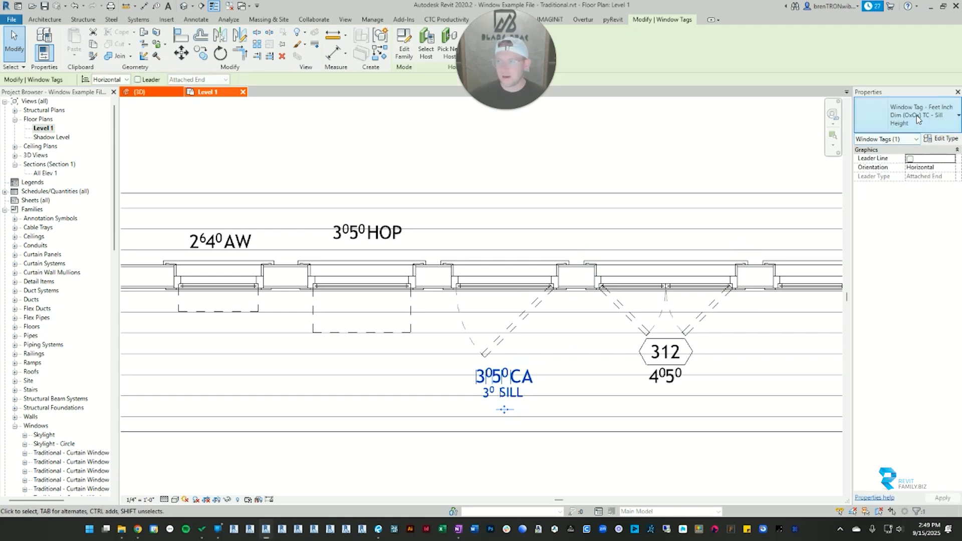
left_click(915, 115)
left_click(906, 215)
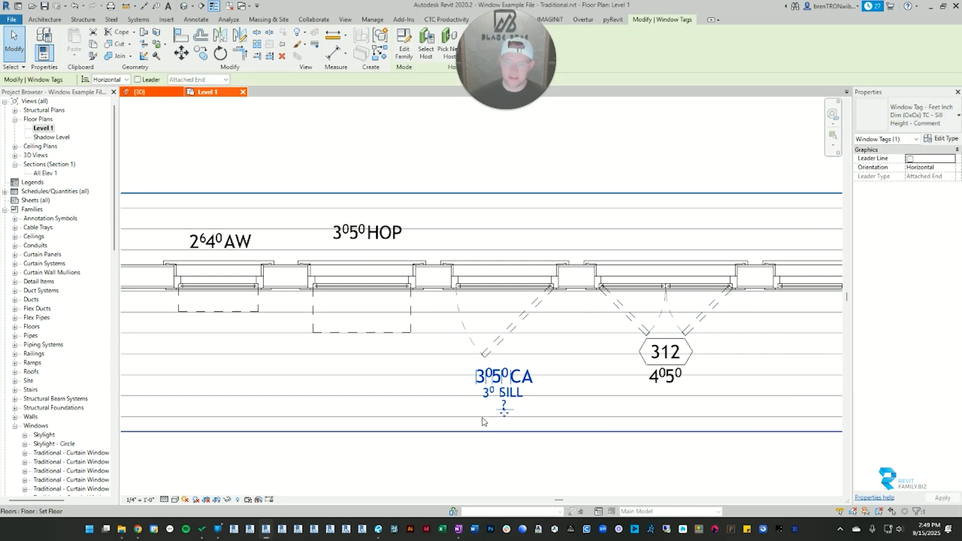
left_click(505, 446)
Set the instance Comments of the 3' W x 5' T casement window to Frosted.
scroll(500, 403, "up", 3)
left_click(516, 386)
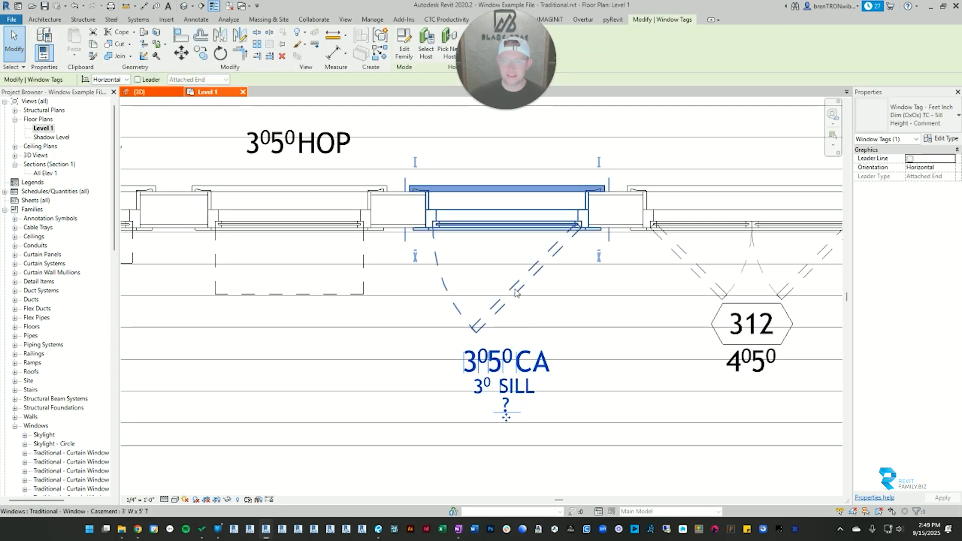
left_click(544, 233)
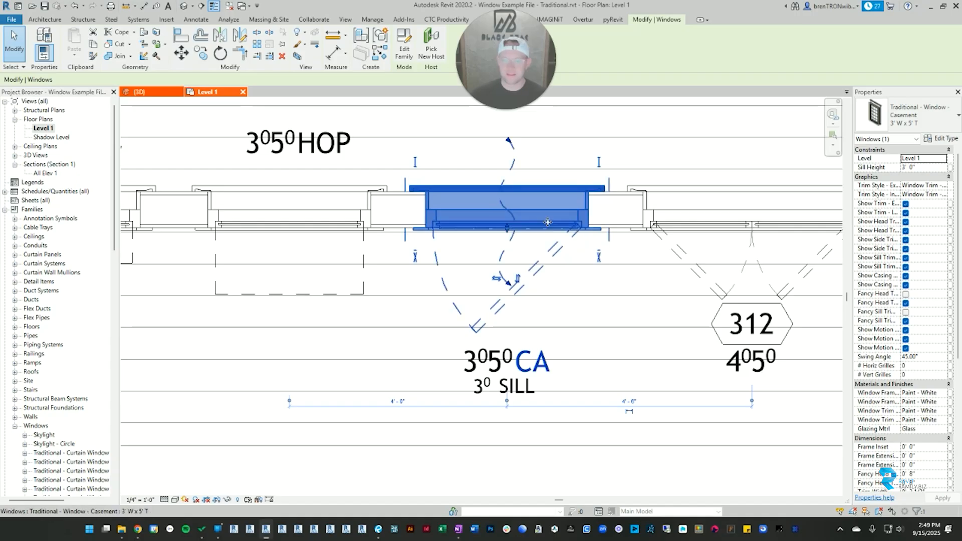
left_click(488, 375)
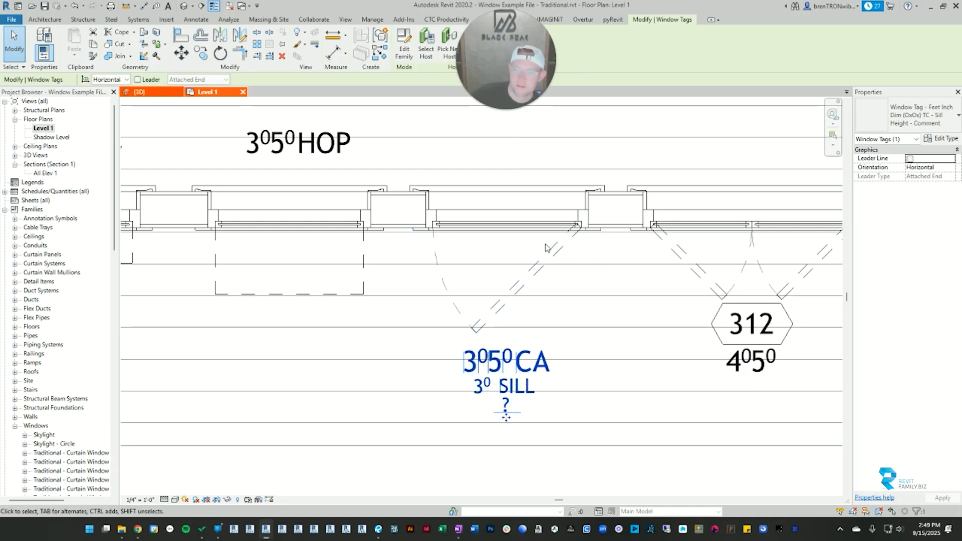
left_click(533, 224)
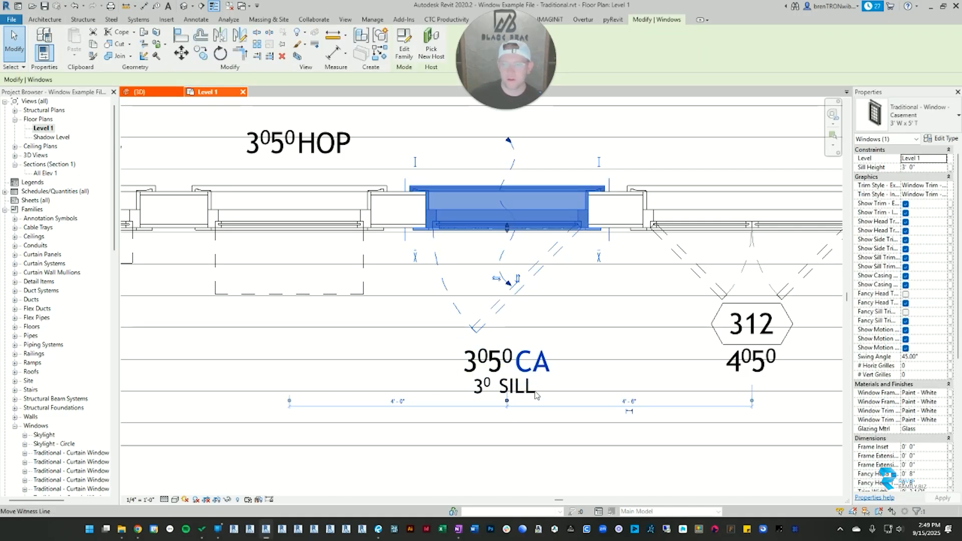
scroll(892, 360, "down", 5)
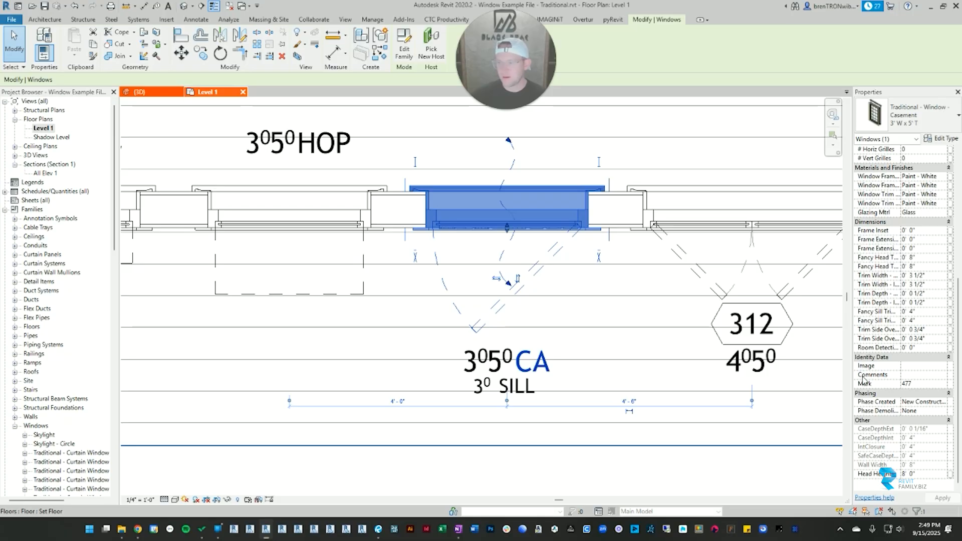
left_click(925, 376)
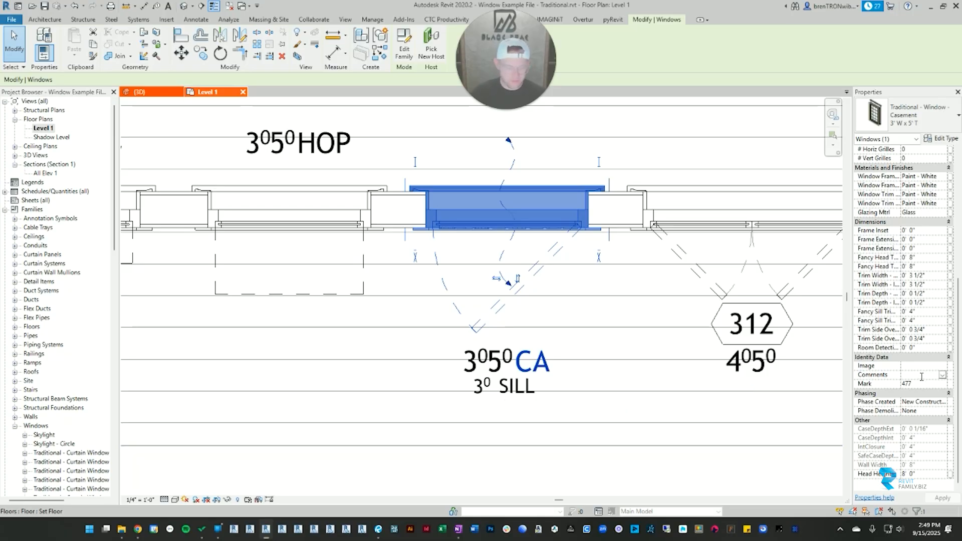
type("Frosted")
key("Return")
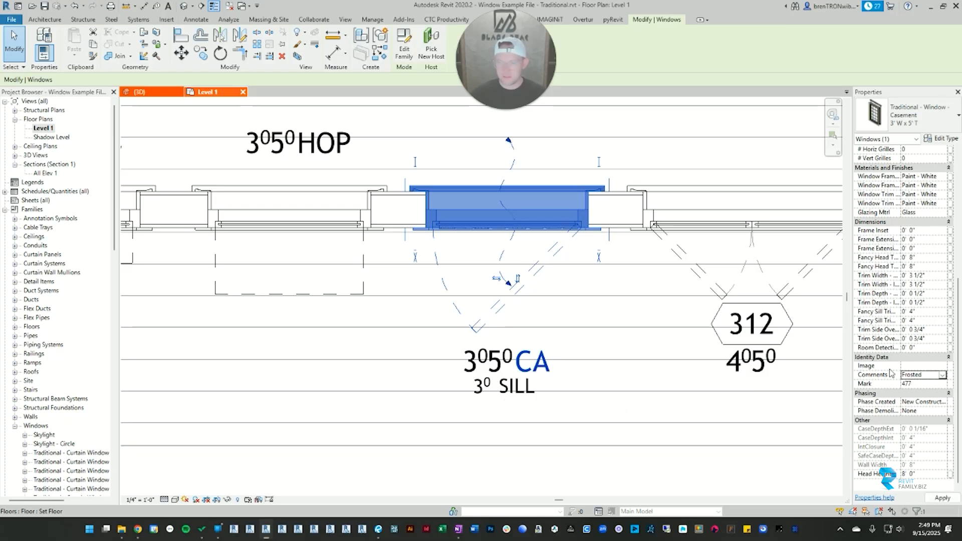
left_click(531, 458)
Review the casement tag's type properties, examining the width, height and Type Comment spacing values and the visibility options.
scroll(531, 459, "down", 3)
middle_click_drag(569, 474, 524, 441)
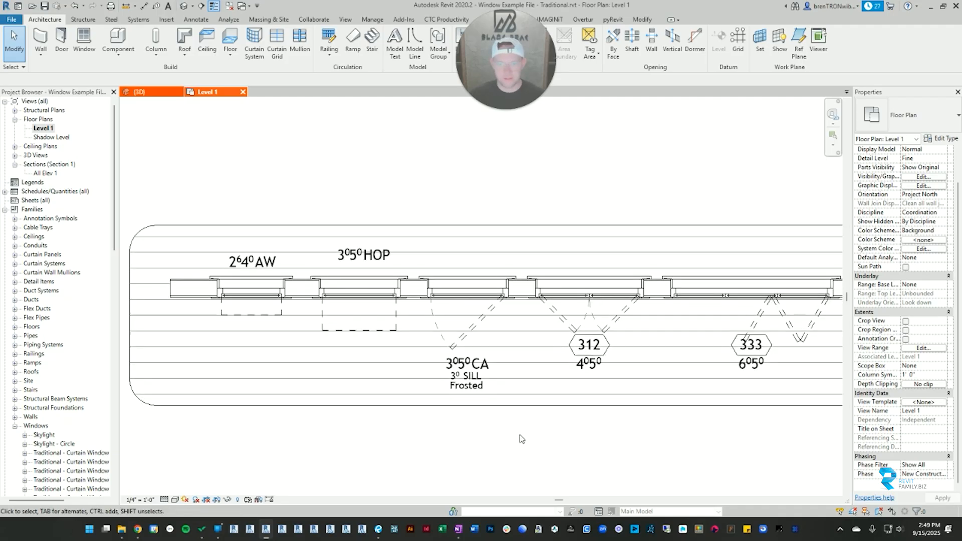
left_click(475, 364)
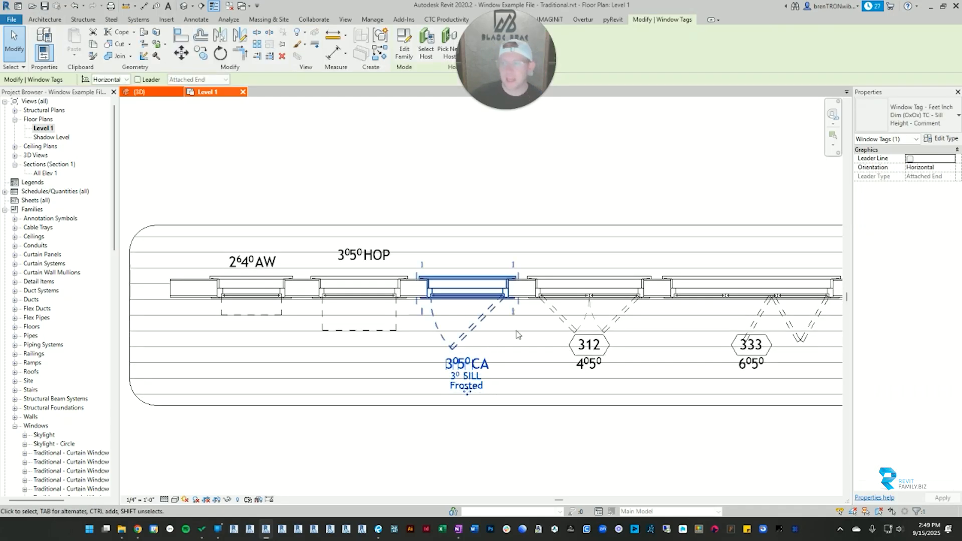
left_click(940, 138)
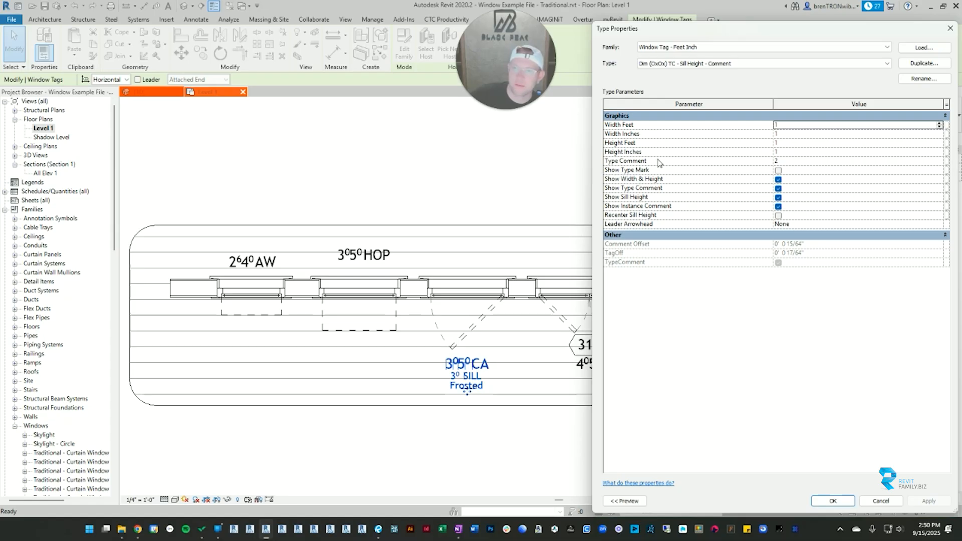
left_click(798, 162)
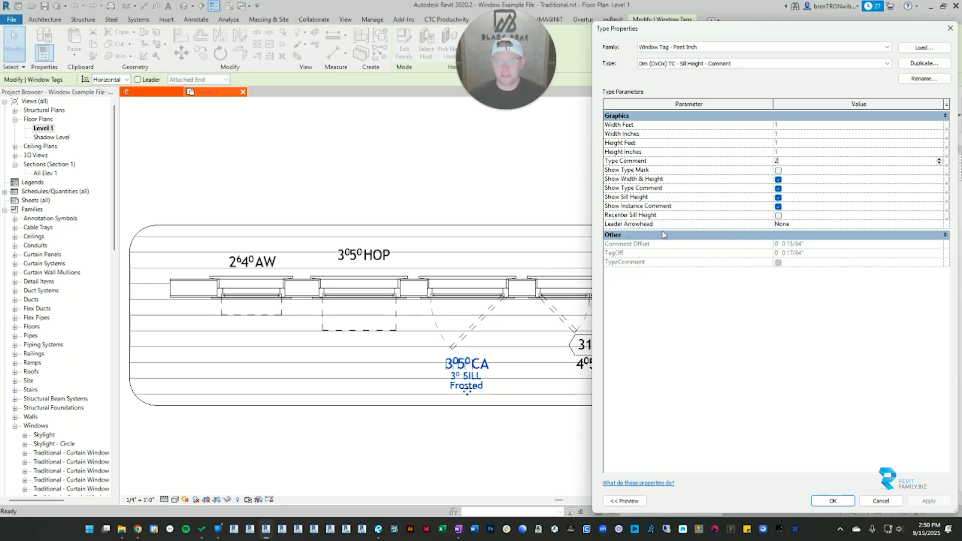
left_click(832, 500)
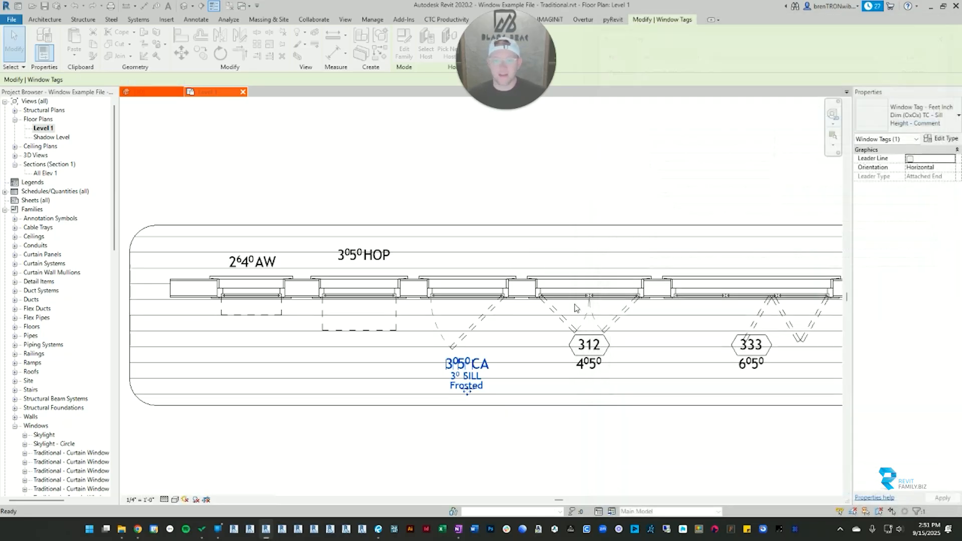
key("Escape")
Switch to the 3D view and examine the example custom curtain wall window at the far end of the model.
scroll(550, 364, "down", 3)
scroll(549, 364, "up", 1)
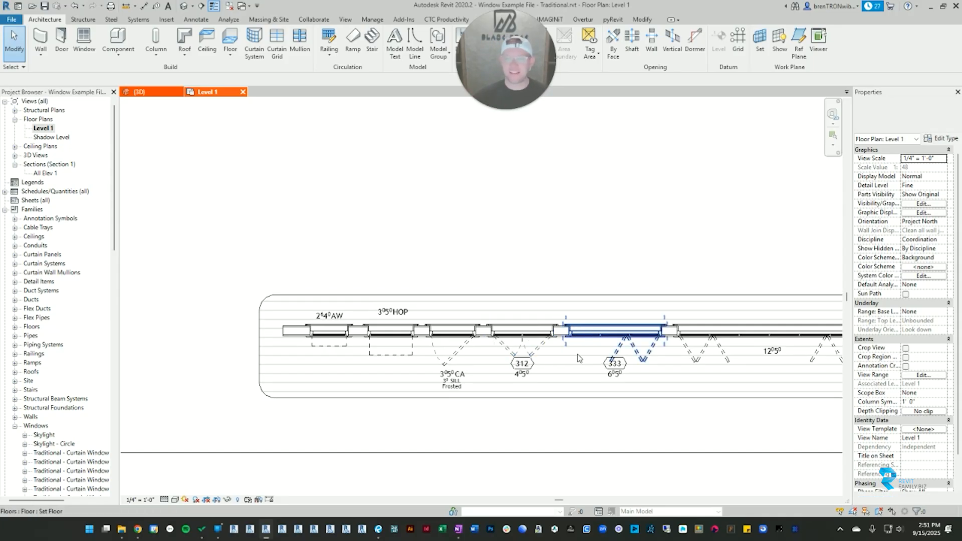
left_click(619, 372)
middle_click_drag(633, 342, 460, 337)
scroll(537, 293, "down", 1)
key("Escape")
scroll(537, 296, "down", 2)
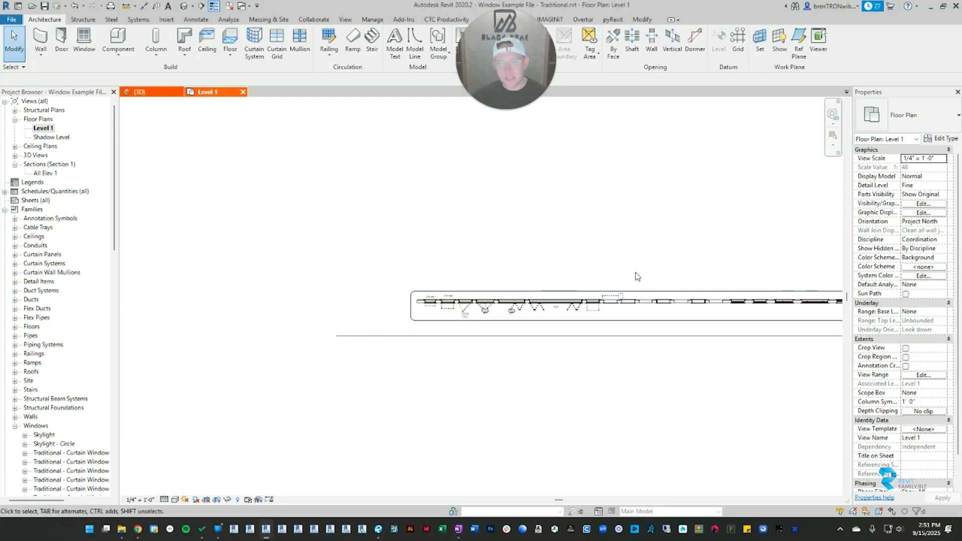
key("ctrl+Tab")
scroll(691, 272, "up", 8)
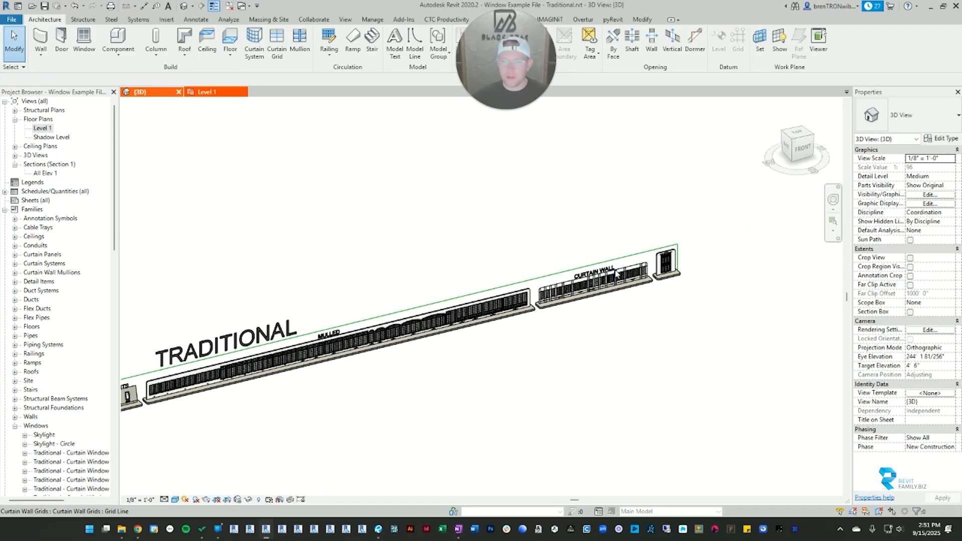
scroll(678, 271, "up", 5)
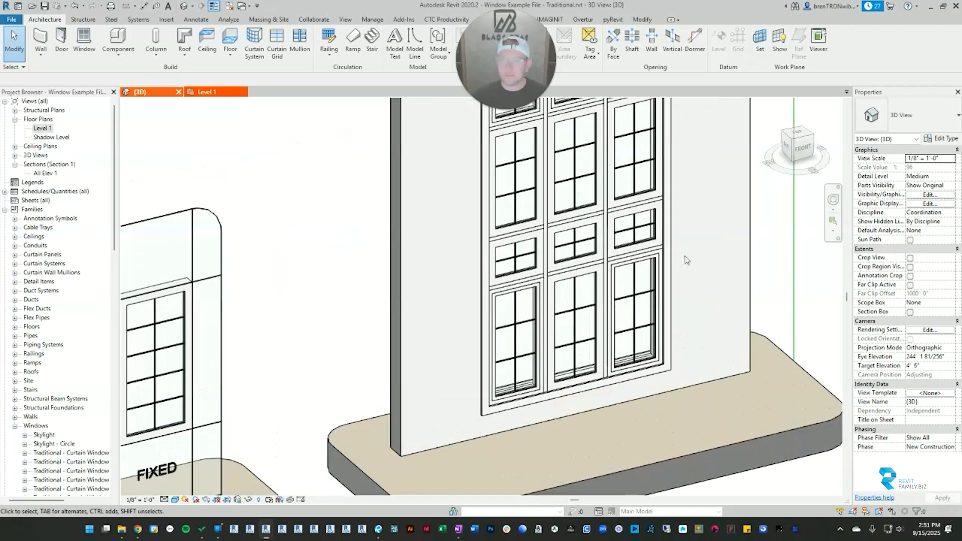
scroll(575, 193, "down", 4)
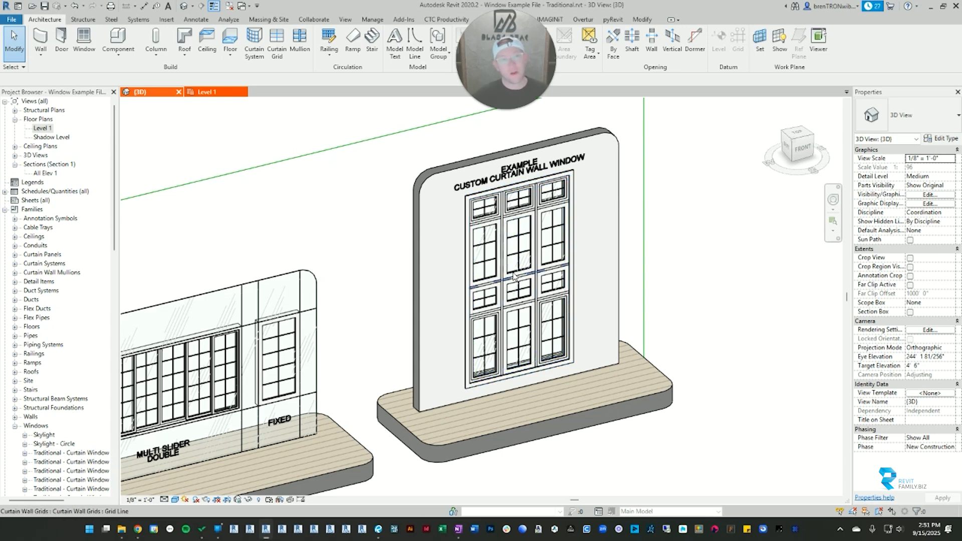
Return to the Level 1 floor plan and locate the custom curtain wall window on its separate end platform.
left_click(210, 93)
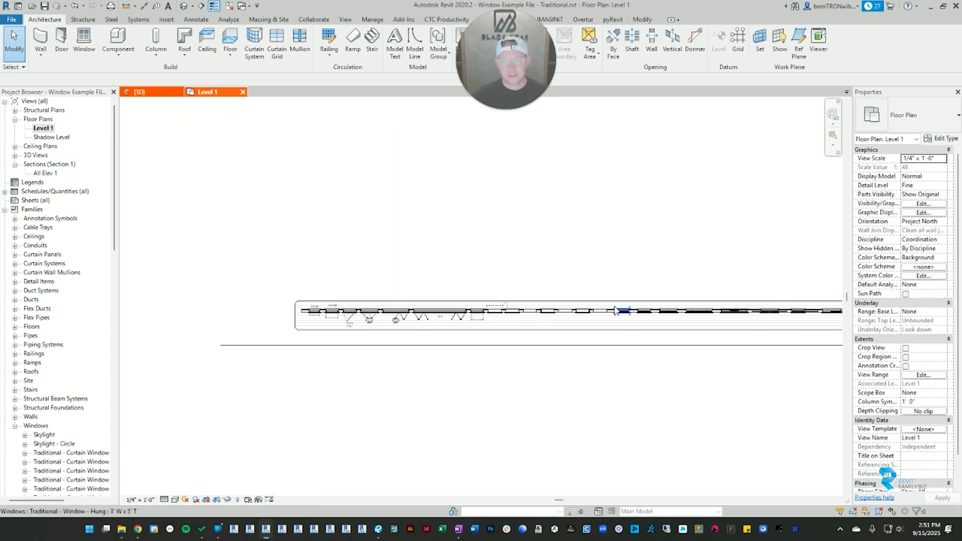
scroll(623, 310, "down", 2)
middle_click_drag(622, 310, 254, 303)
middle_click_drag(580, 318, 211, 334)
scroll(711, 334, "up", 2)
scroll(710, 345, "up", 1)
middle_click_drag(701, 331, 457, 326)
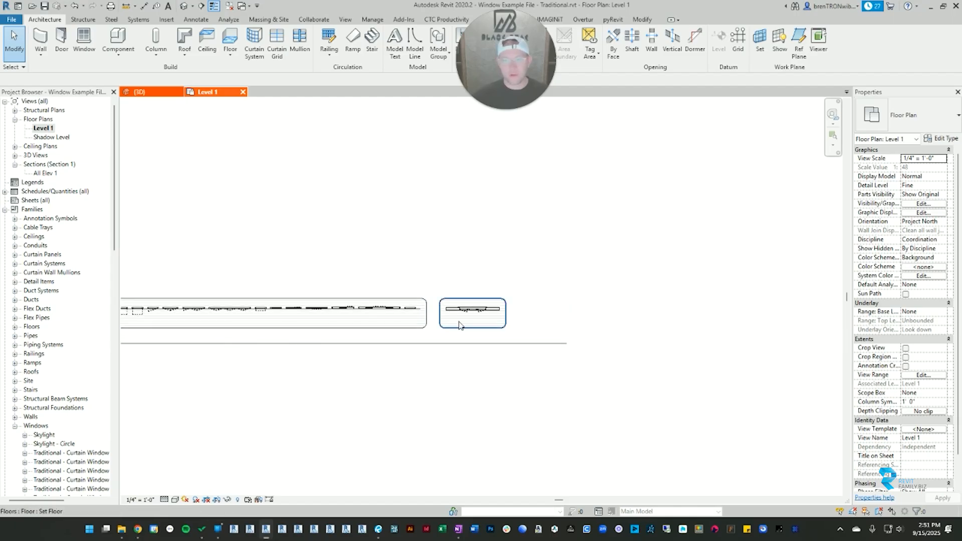
scroll(469, 310, "up", 5)
scroll(496, 291, "up", 3)
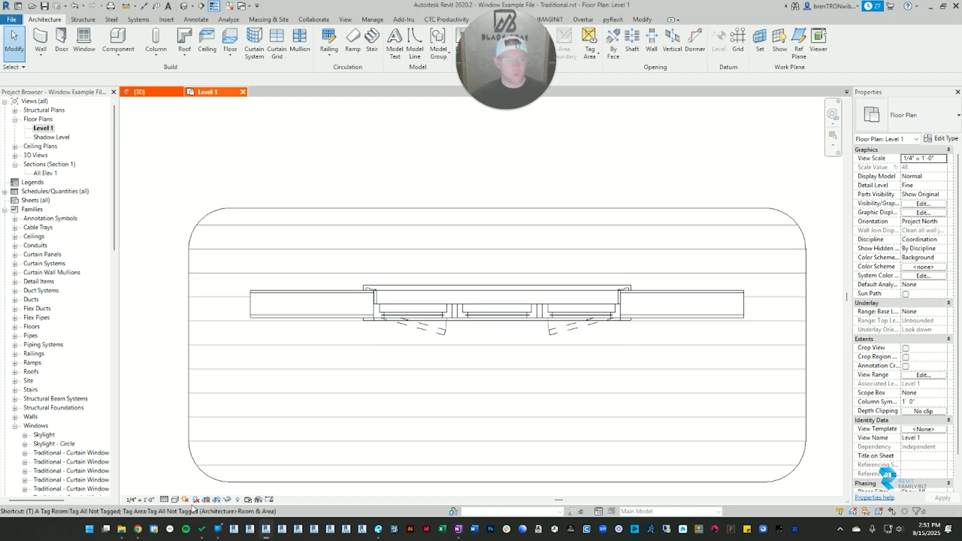
left_click(122, 529)
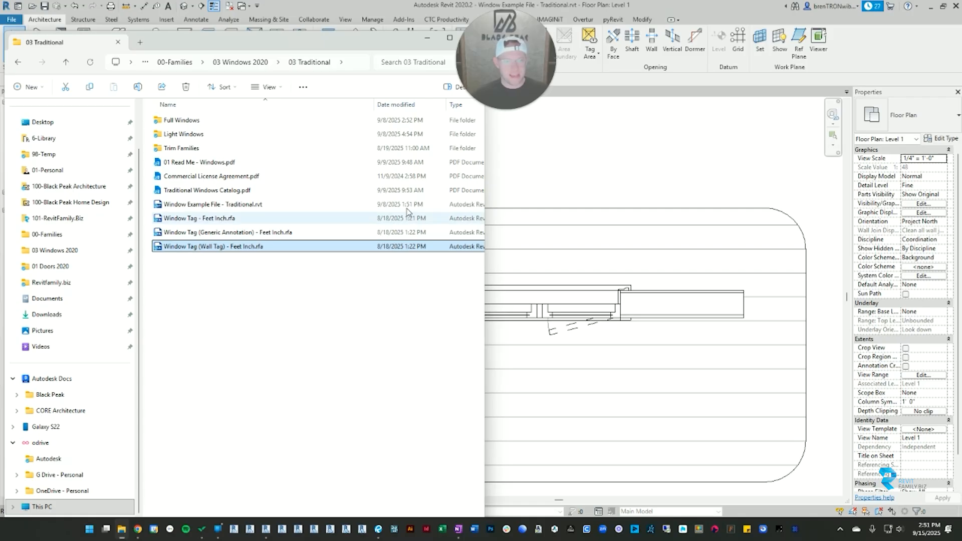
left_click_drag(341, 42, 309, 102)
left_click(402, 100)
Tag the custom curtain wall window by category with a leader, and move the tag sideways off the window's centre.
key("t")
key("g")
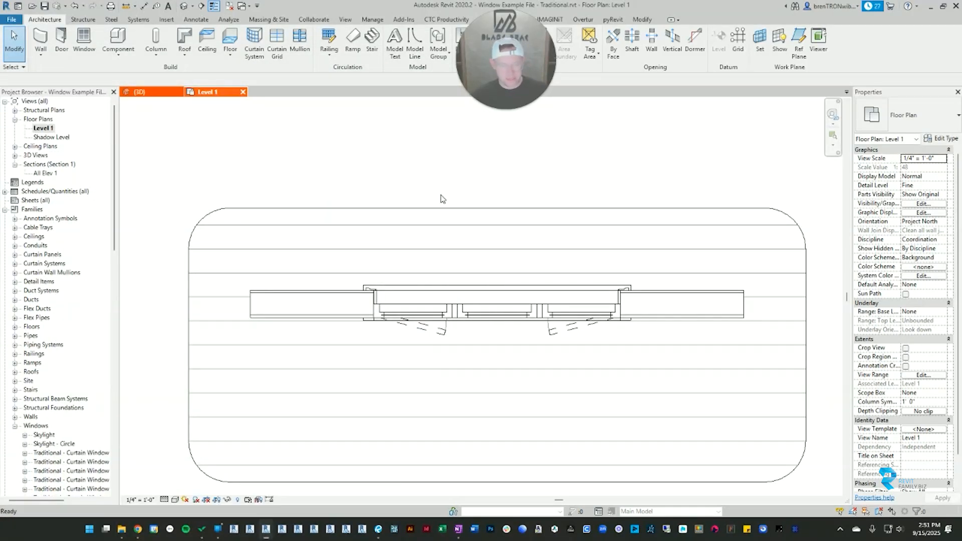
left_click(440, 320)
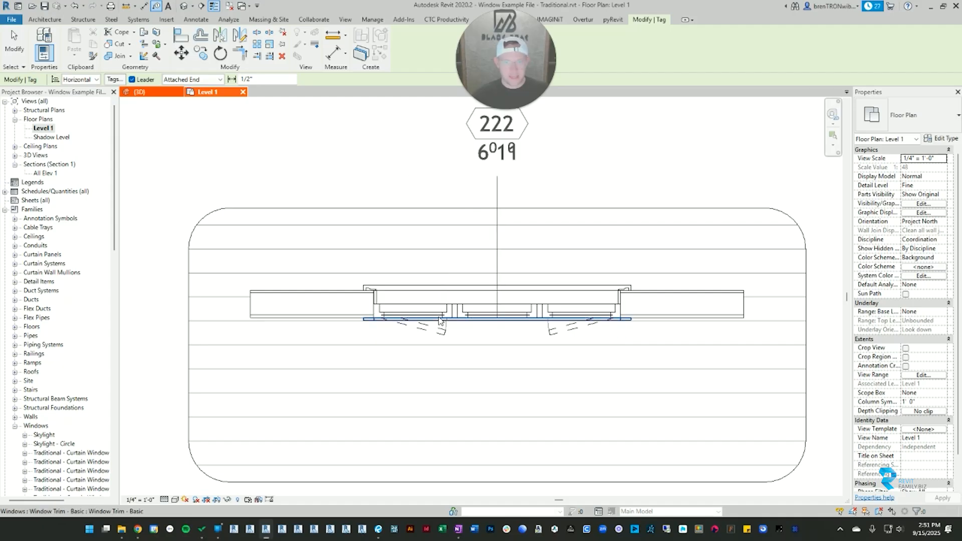
key("Escape")
middle_click_drag(562, 196, 526, 277)
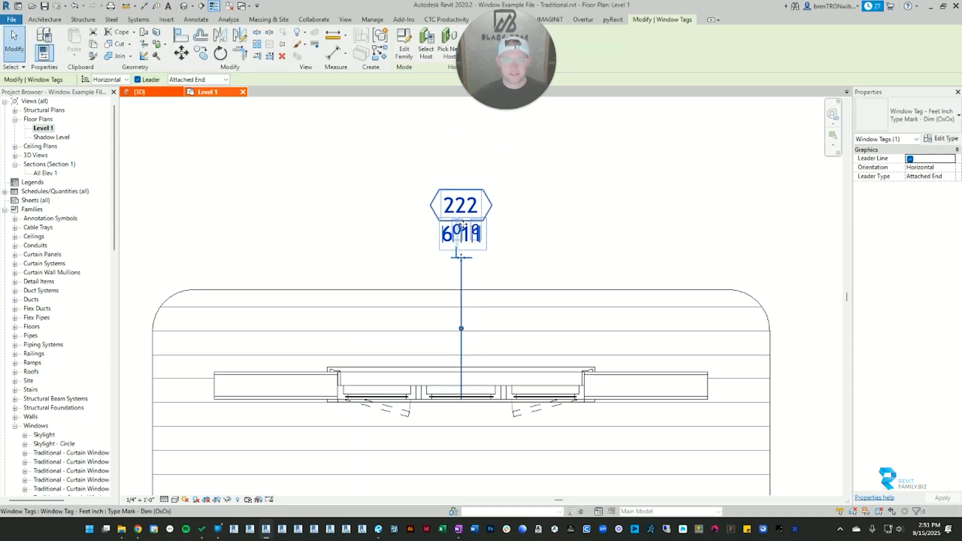
left_click_drag(475, 262, 534, 266)
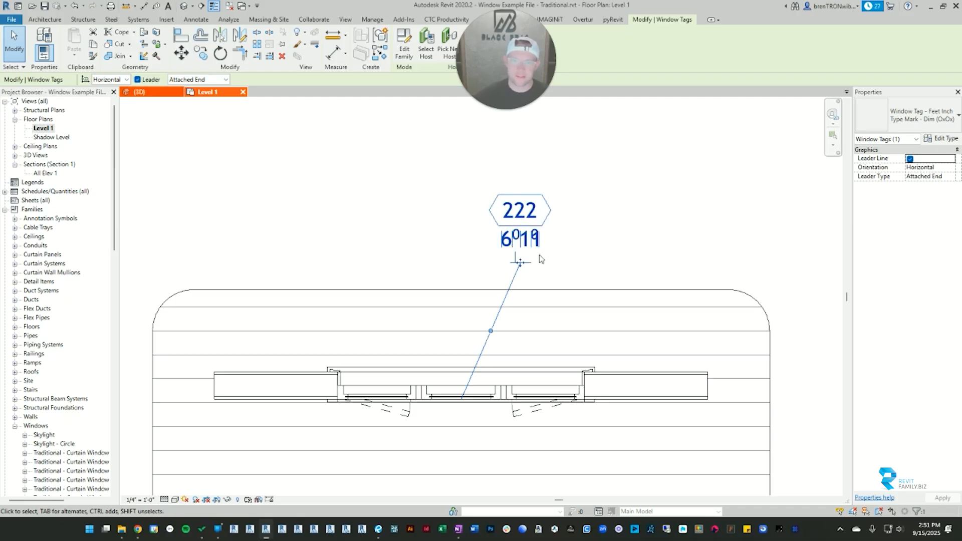
Change the custom curtain wall window's tag to the Type Mark - Dim (OOxOOx) type and move it slightly farther from the wall.
left_click(933, 125)
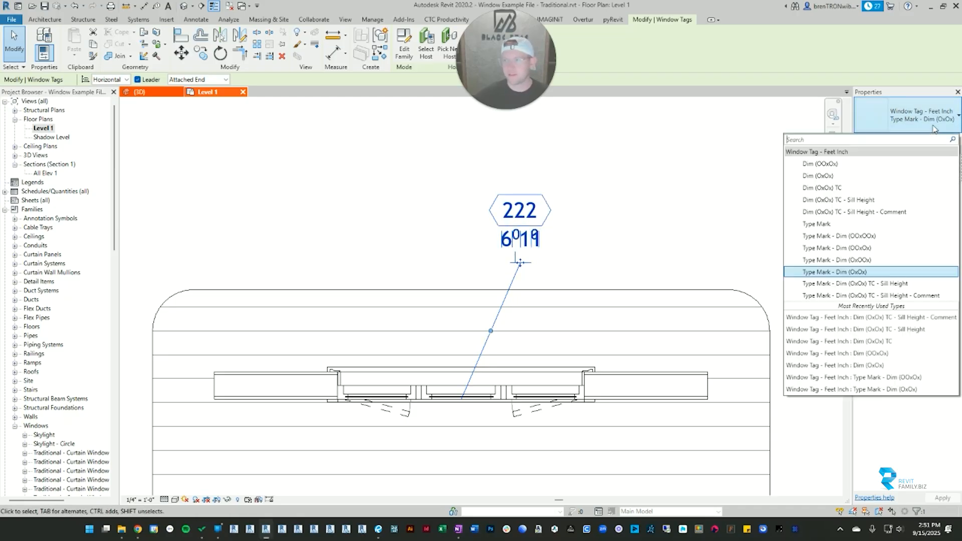
left_click(863, 237)
key("Escape")
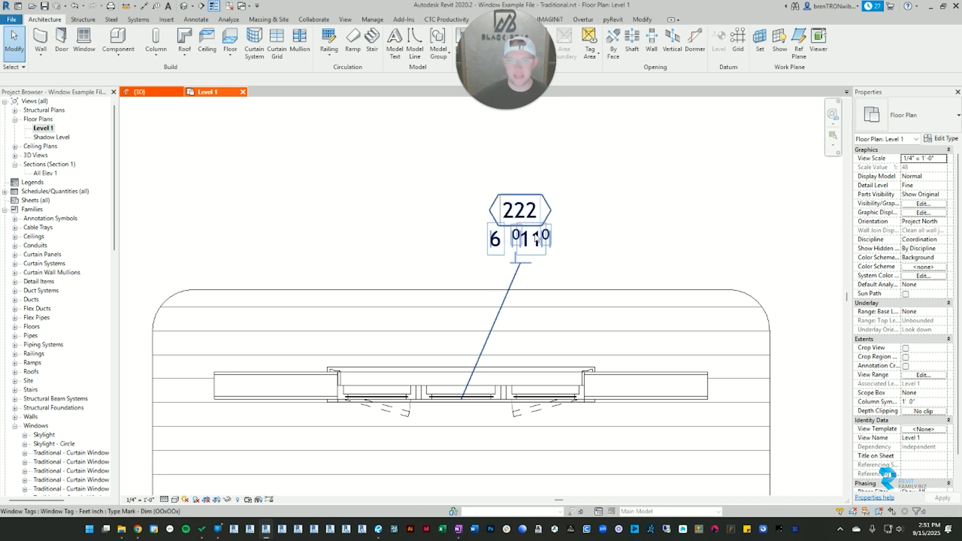
scroll(528, 250, "down", 2)
left_click(535, 263)
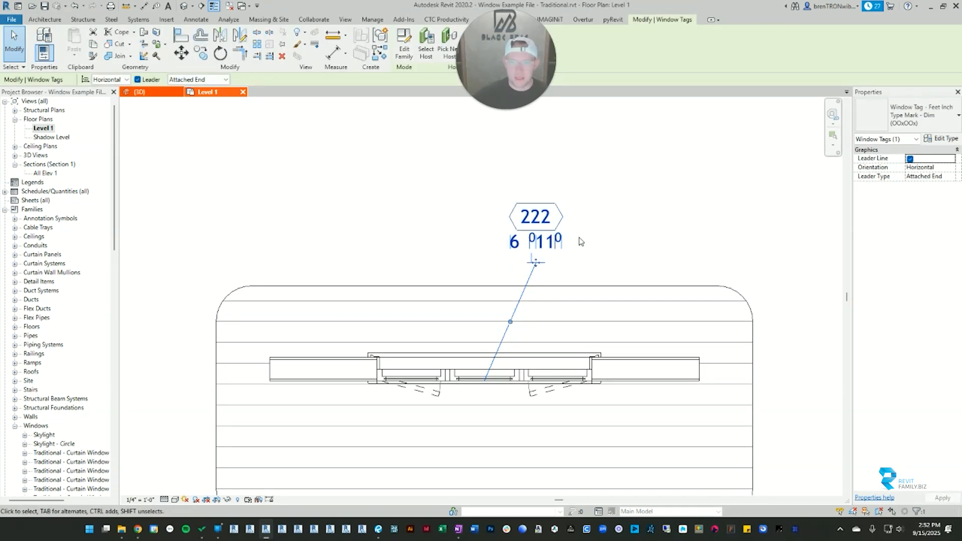
left_click_drag(535, 263, 521, 249)
left_click(607, 208)
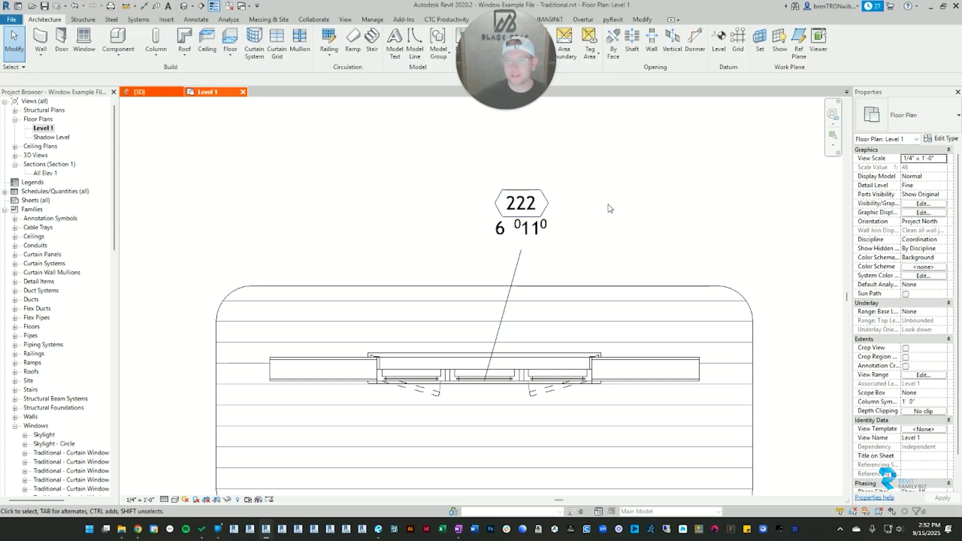
Change the custom curtain wall window's tag to the Dim (OxOx) TC - Sill Height type.
left_click(537, 210)
left_click(906, 127)
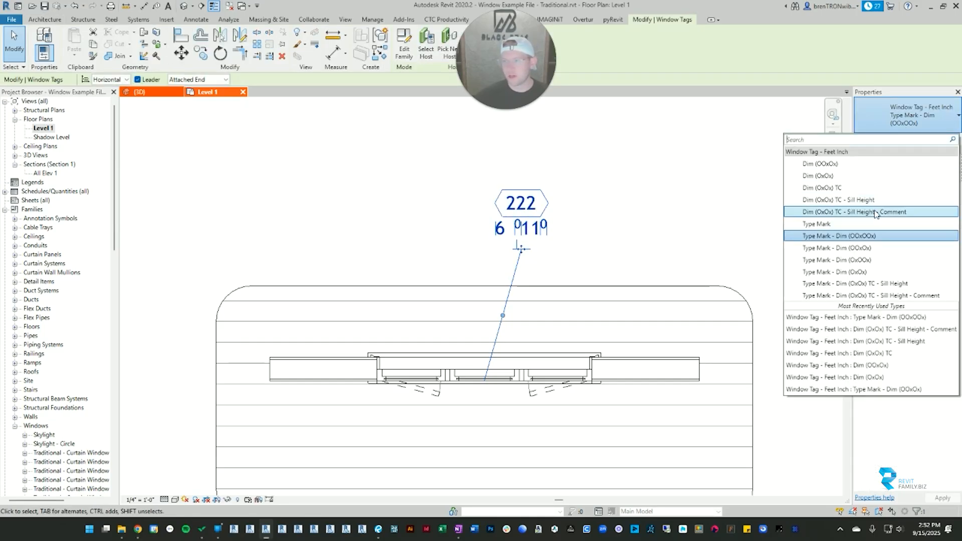
left_click(870, 200)
left_click(593, 256)
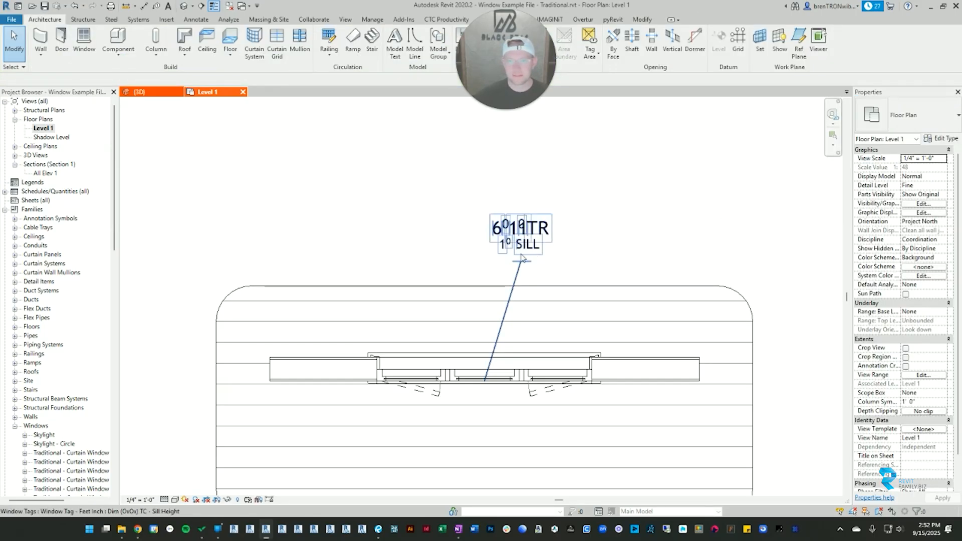
Change the custom curtain wall window's tag to the Dim (OxOx) TC - Sill Height - Comment type and move the tag sideways.
left_click(528, 248)
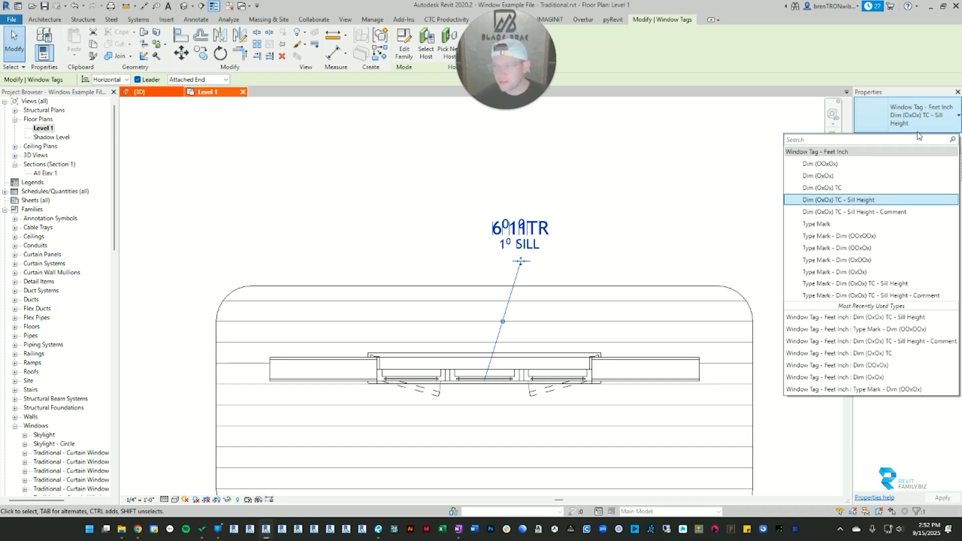
left_click(854, 211)
left_click(621, 227)
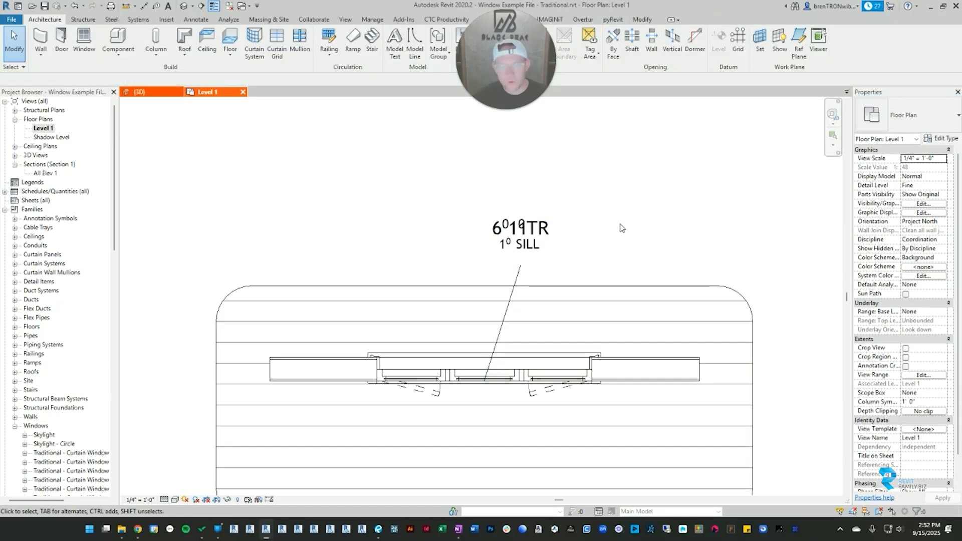
left_click(519, 232)
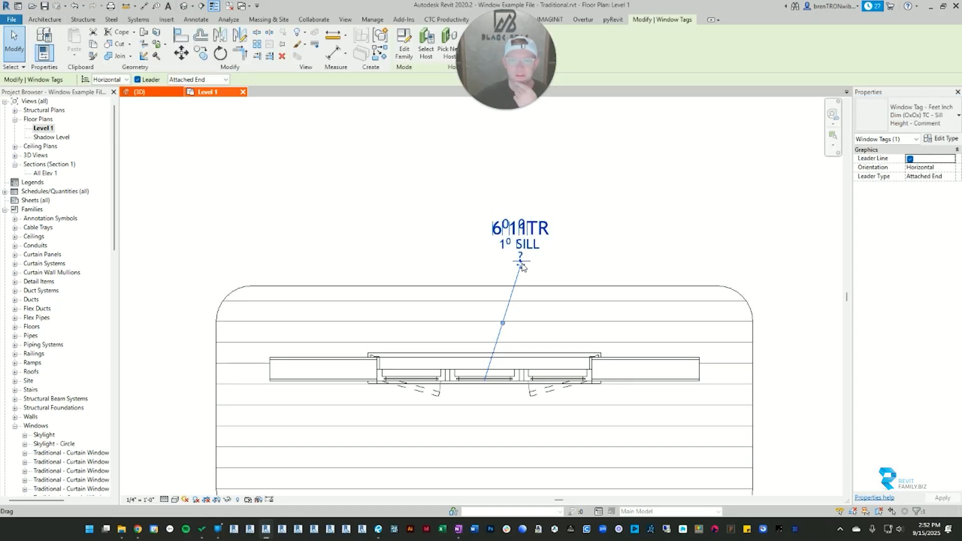
left_click_drag(465, 264, 411, 260)
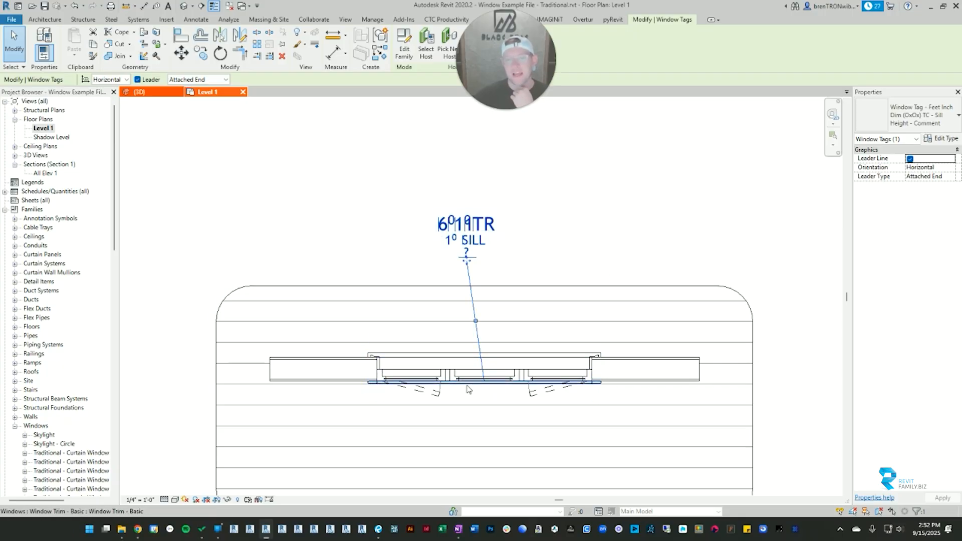
key("Escape")
Delete the custom curtain wall window's tag and temporarily hide the window's colonial trim.
left_click(465, 243)
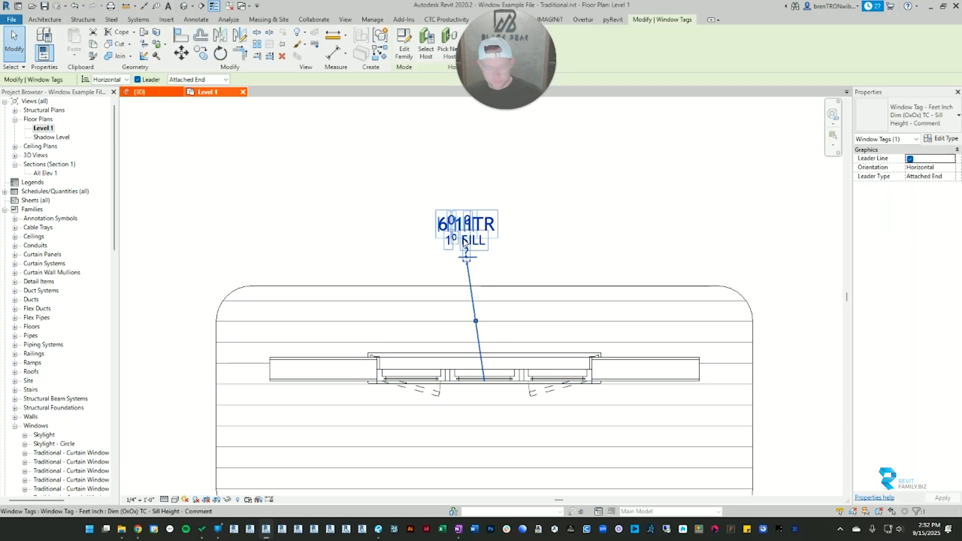
key("Delete")
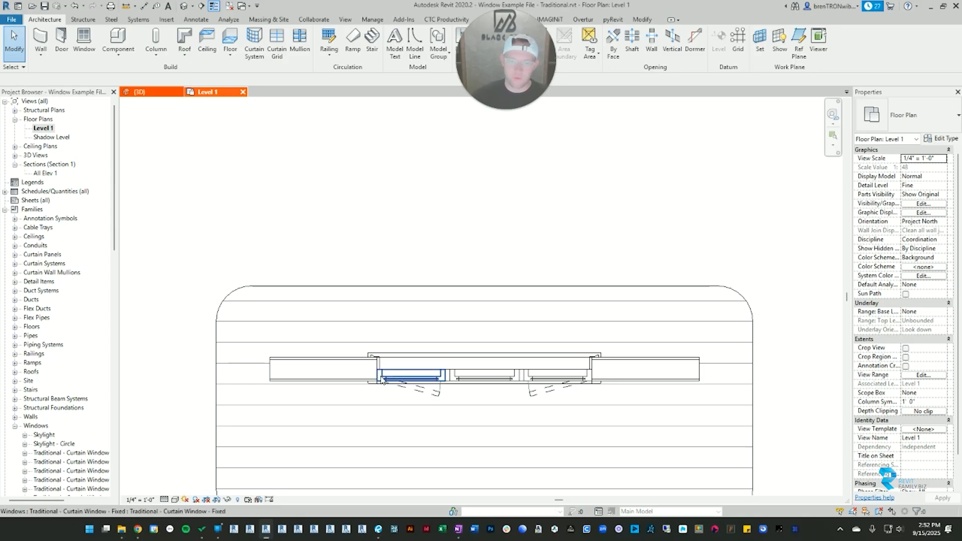
scroll(383, 374, "up", 2)
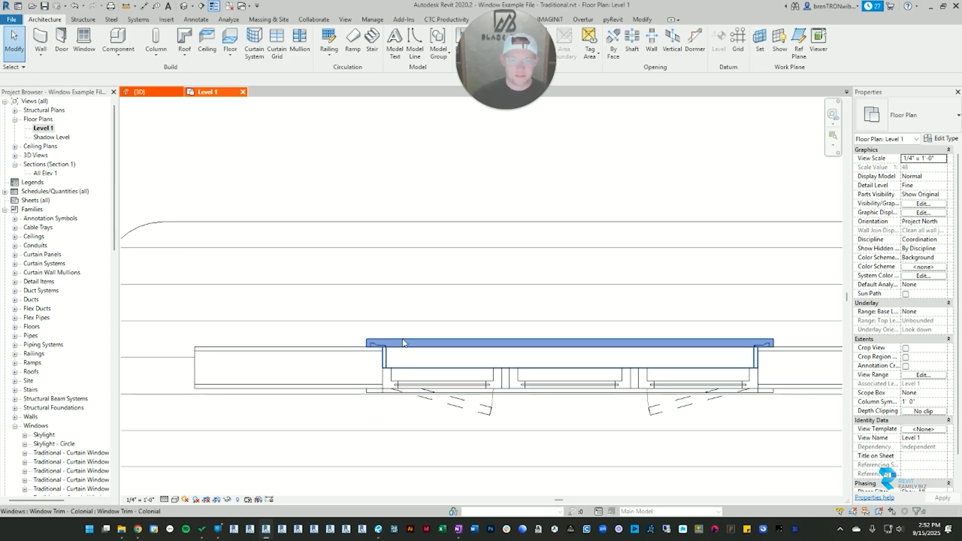
left_click(403, 342)
key("h")
key("h")
Temporarily hide the custom window's basic trim and its curtain wall.
left_click(386, 393)
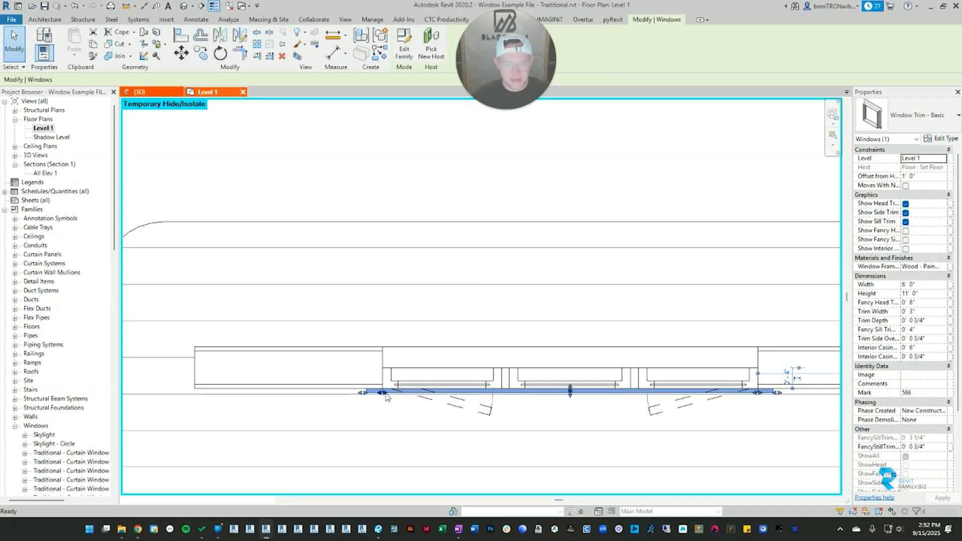
key("Escape")
left_click(432, 382)
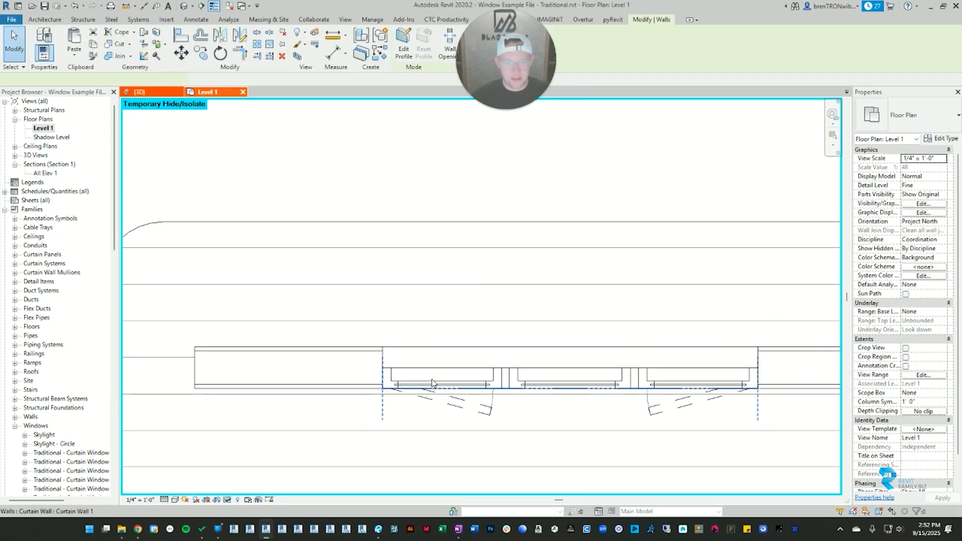
key("h")
key("h")
Temporarily hide the remaining fixed and casement curtain wall panels so only the wall opening is left.
left_click(439, 385)
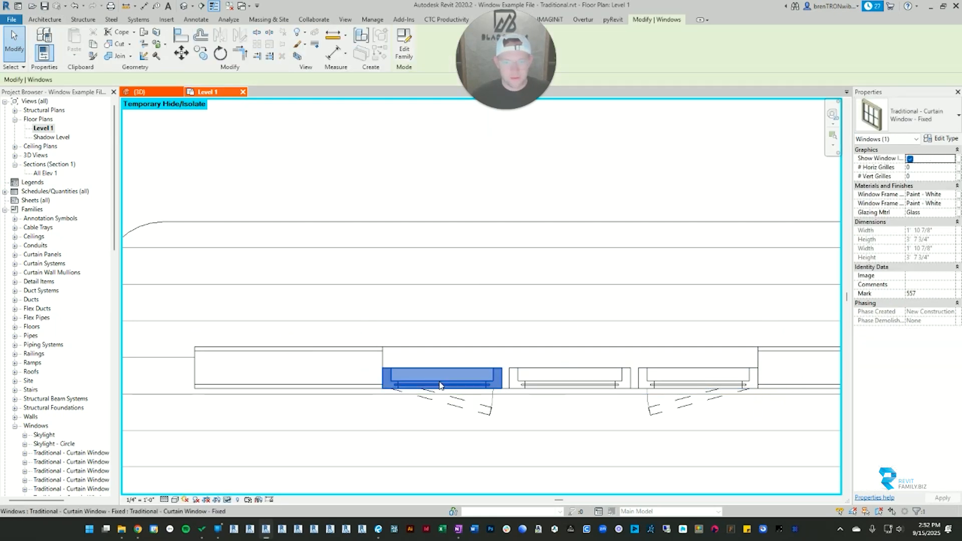
key("Escape")
left_click_drag(362, 290, 820, 447)
key("h")
key("h")
left_click(501, 371)
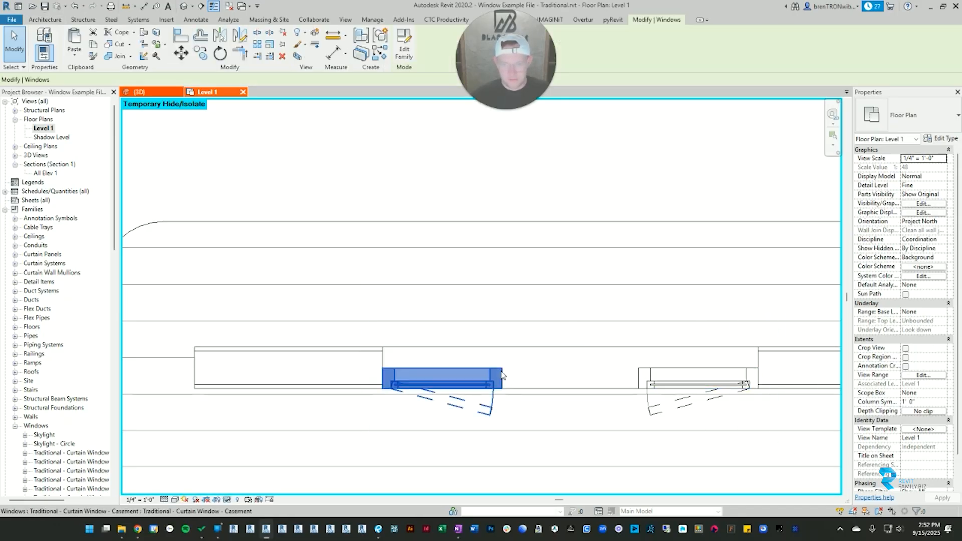
key("h")
key("h")
left_click(655, 370)
key("h")
key("h")
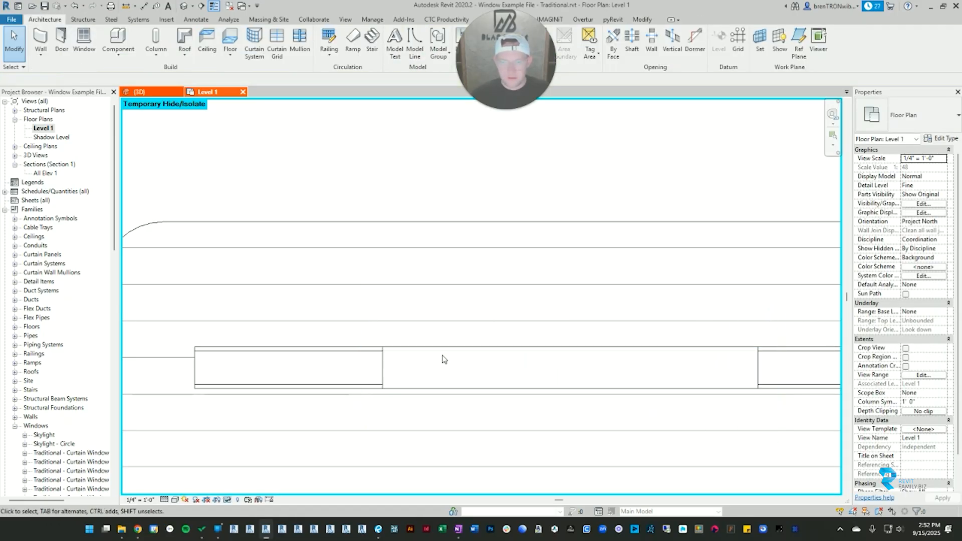
Tag the 6' W x 11' T opening window by category with a leader and inspect the tag.
left_click(397, 353)
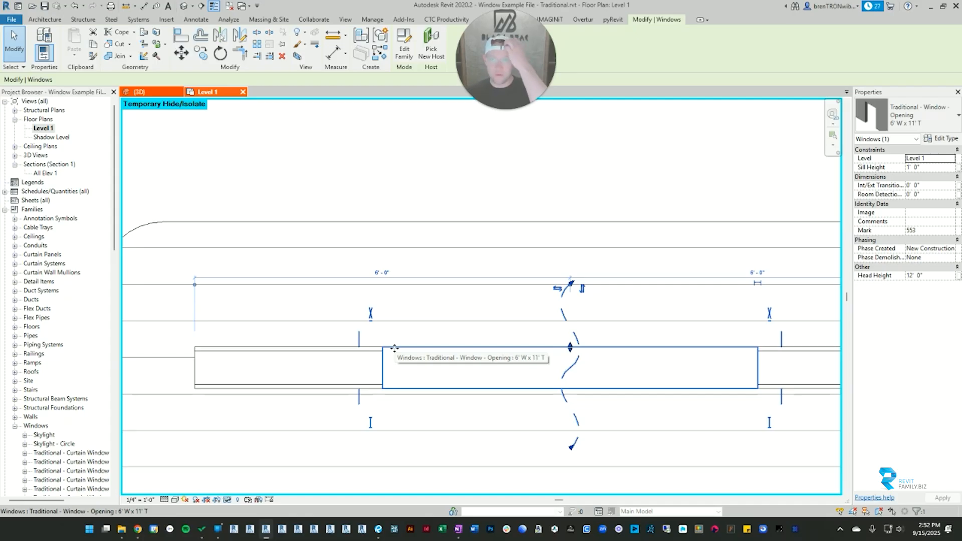
key("Escape")
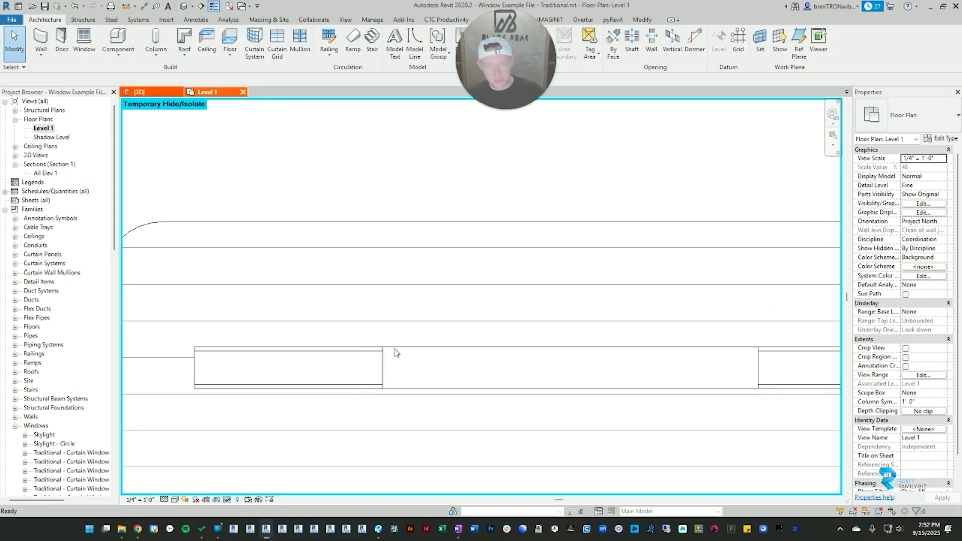
key("t")
key("g")
left_click(483, 349)
scroll(556, 295, "down", 2)
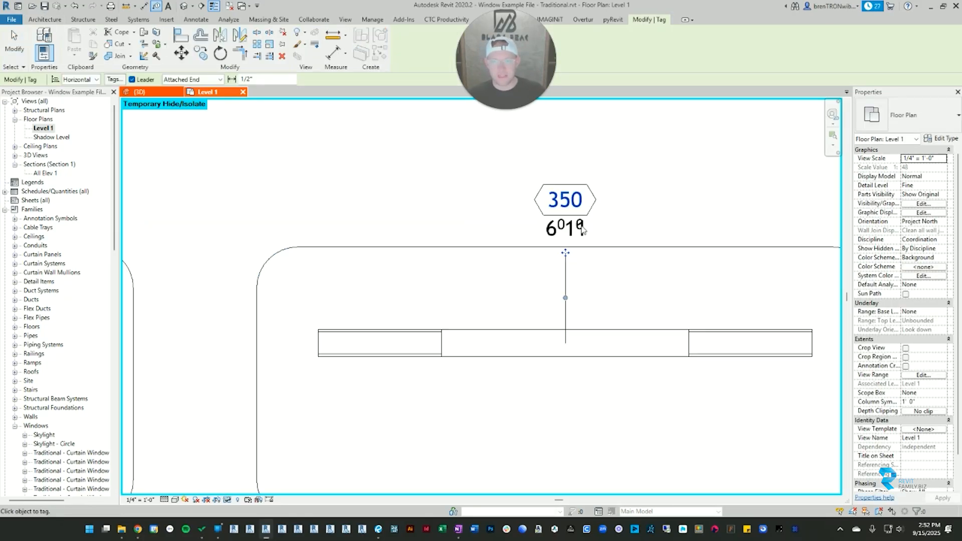
key("Escape")
left_click(590, 209)
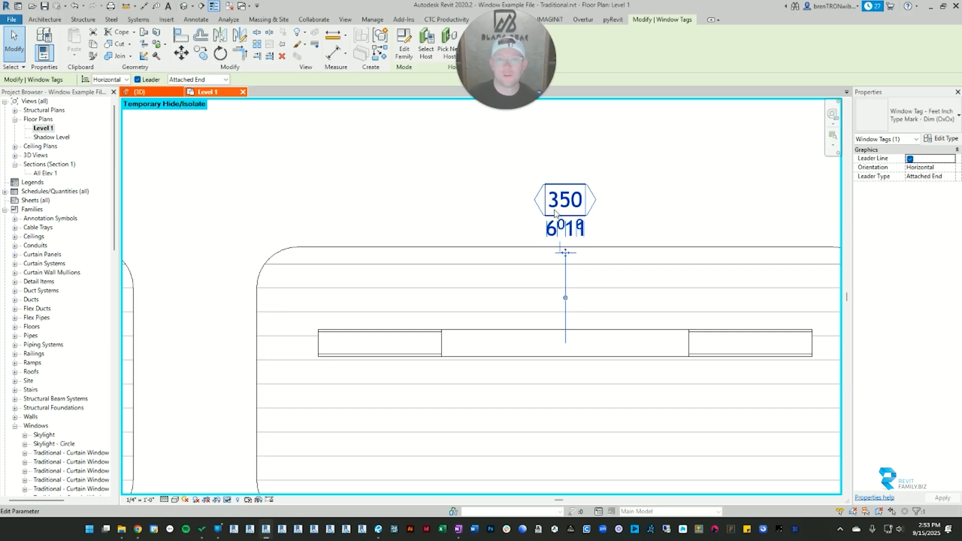
left_click(594, 234)
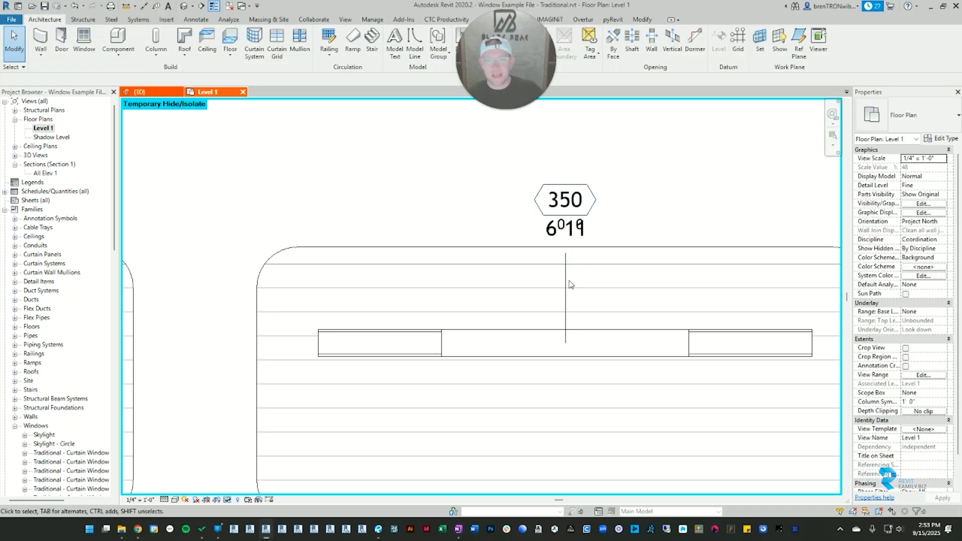
Delete the opening window's tag and inspect the bare opening in the wall.
left_click(567, 283)
key("Delete")
scroll(561, 293, "down", 2)
scroll(561, 296, "down", 2)
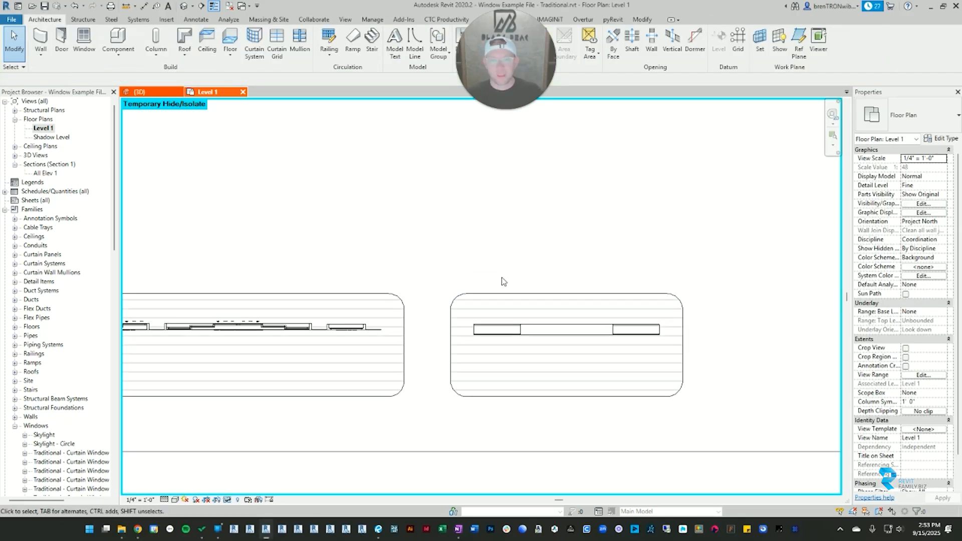
scroll(538, 331, "up", 4)
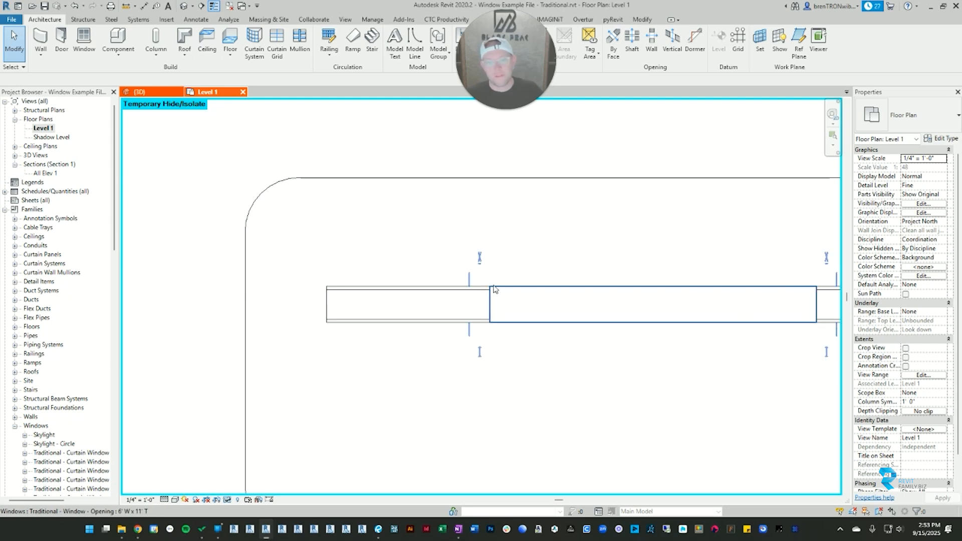
scroll(498, 290, "down", 3)
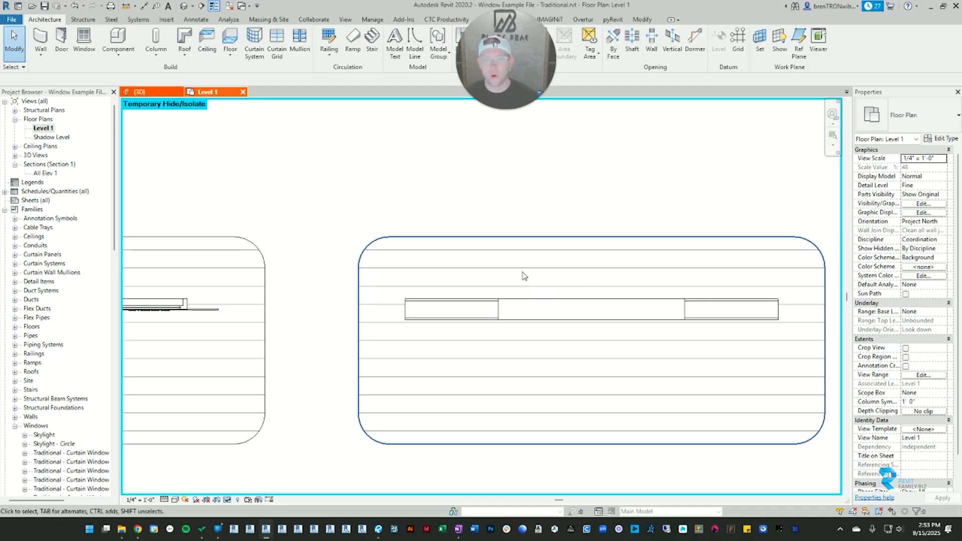
left_click(500, 315)
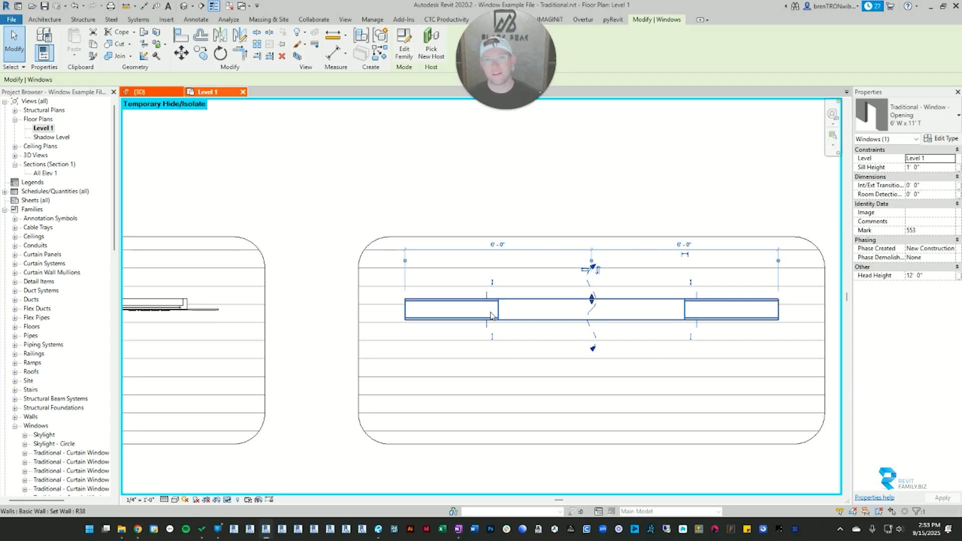
key("Escape")
Switch to the 3D view and browse from the custom curtain wall window past the mulled windows to the Standard wall.
scroll(530, 259, "down", 4)
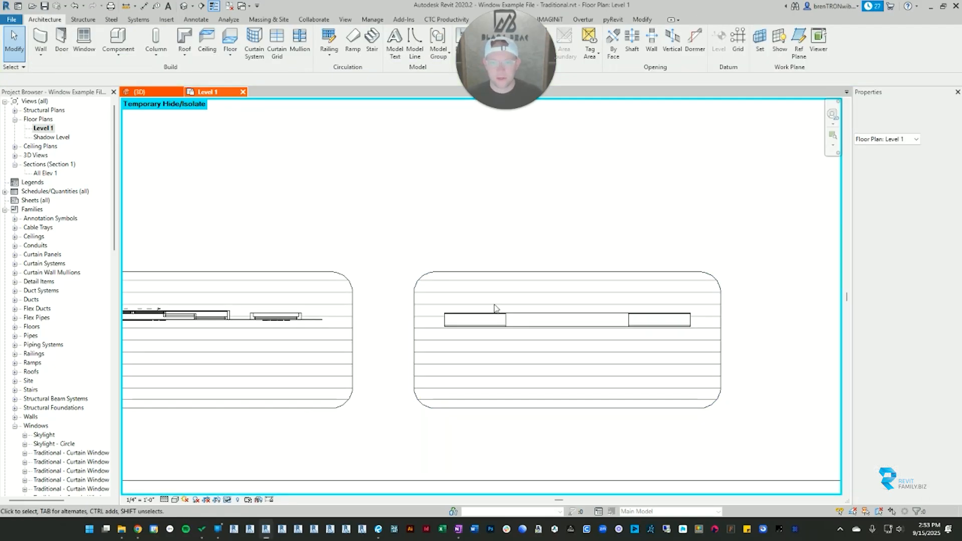
middle_click_drag(354, 268, 635, 281)
scroll(551, 291, "up", 5)
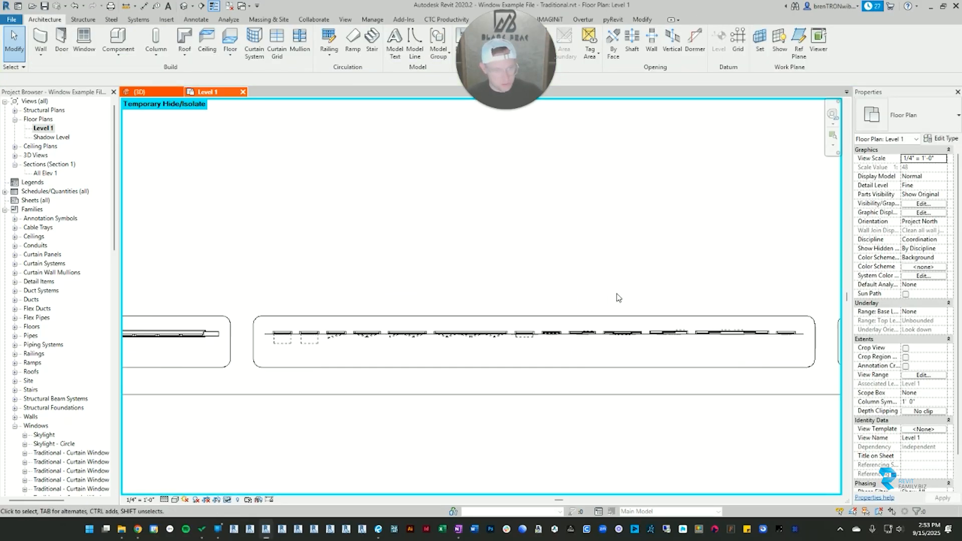
scroll(436, 286, "down", 4)
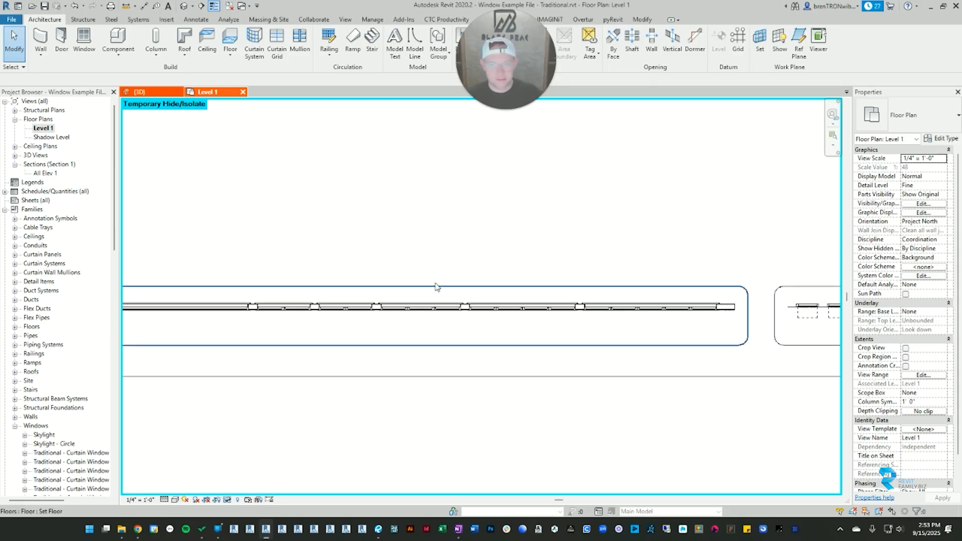
key("ctrl+Tab")
scroll(479, 308, "down", 4)
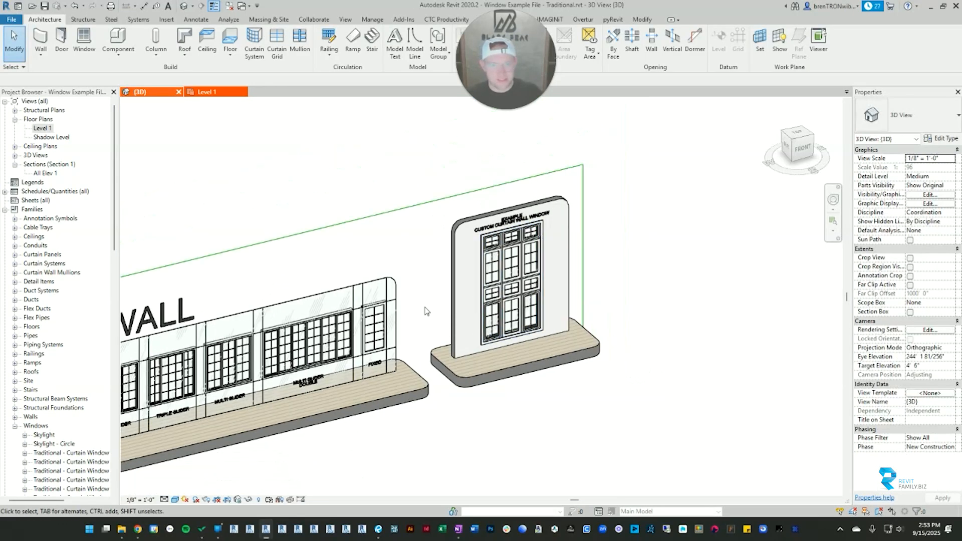
middle_click_drag(351, 325, 711, 290)
middle_click_drag(126, 398, 442, 344)
scroll(412, 341, "up", 2)
scroll(307, 374, "down", 4)
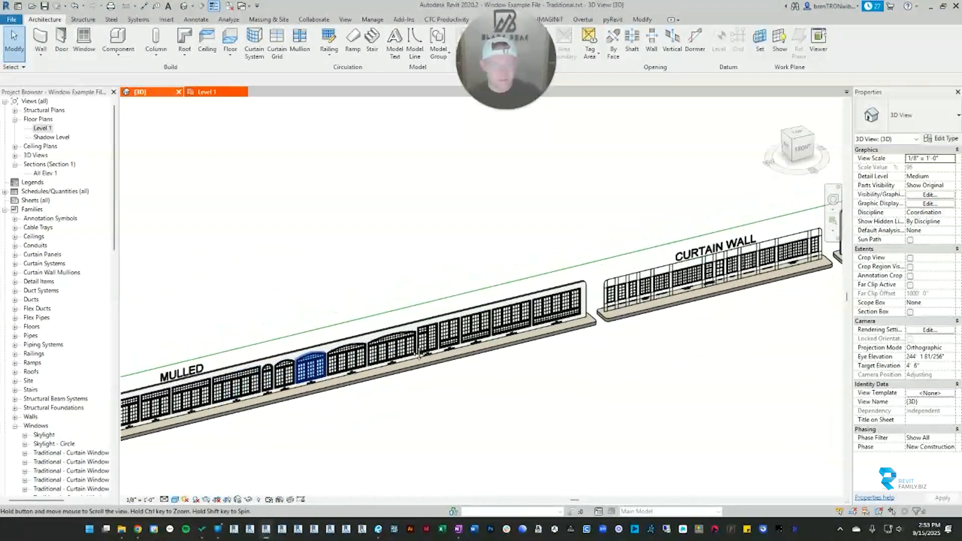
middle_click_drag(150, 415, 801, 273)
middle_click_drag(130, 435, 526, 345)
scroll(489, 356, "up", 2)
scroll(494, 354, "up", 2)
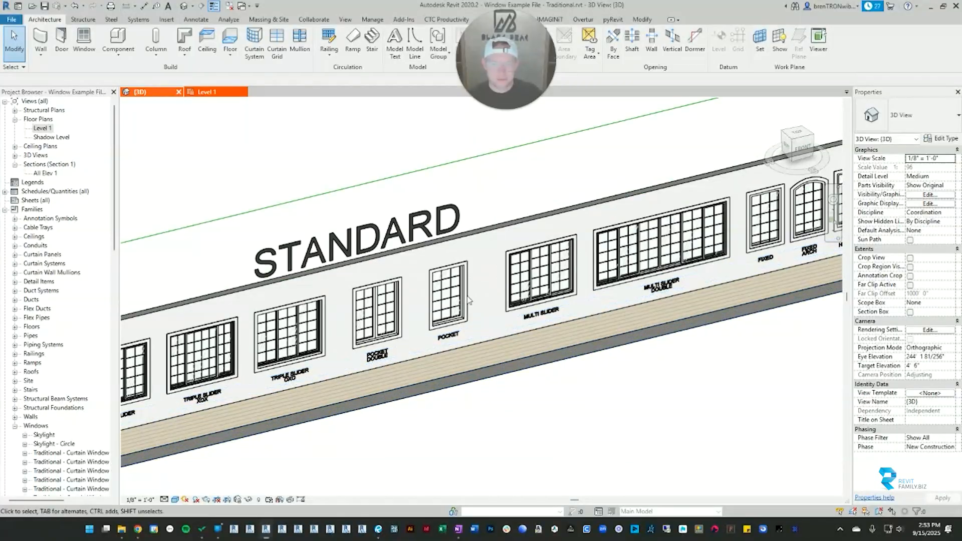
Find the awning window at the end of the Standard wall and review its type properties without changing them.
left_click(454, 300)
key("Escape")
scroll(396, 335, "down", 2)
middle_click_drag(400, 345, 784, 248)
scroll(318, 345, "up", 2)
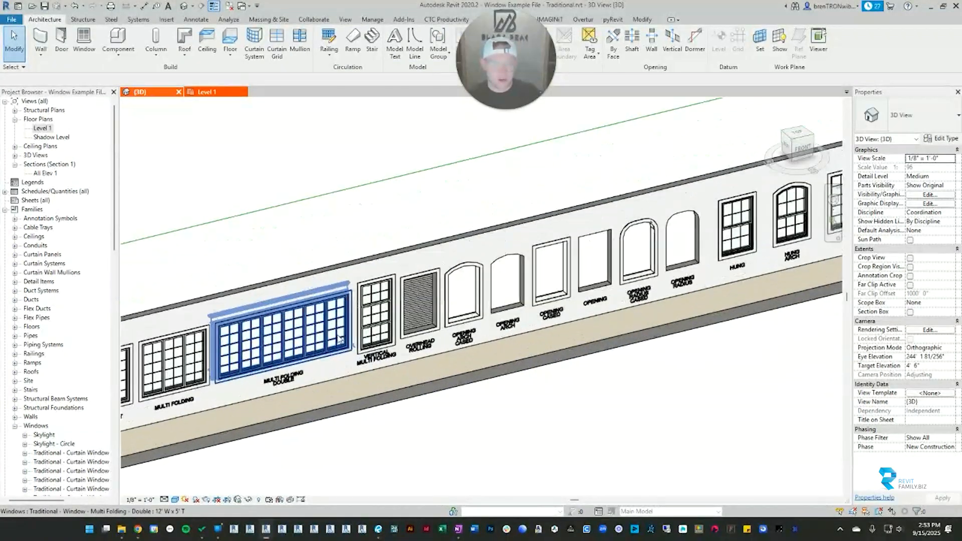
middle_click_drag(315, 344, 700, 275)
left_click(353, 340)
scroll(361, 335, "up", 3)
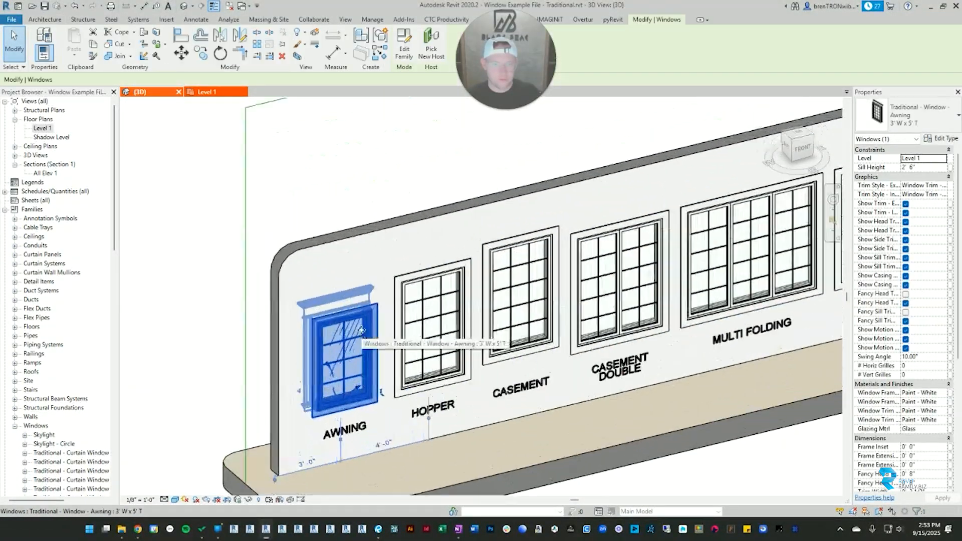
left_click(939, 138)
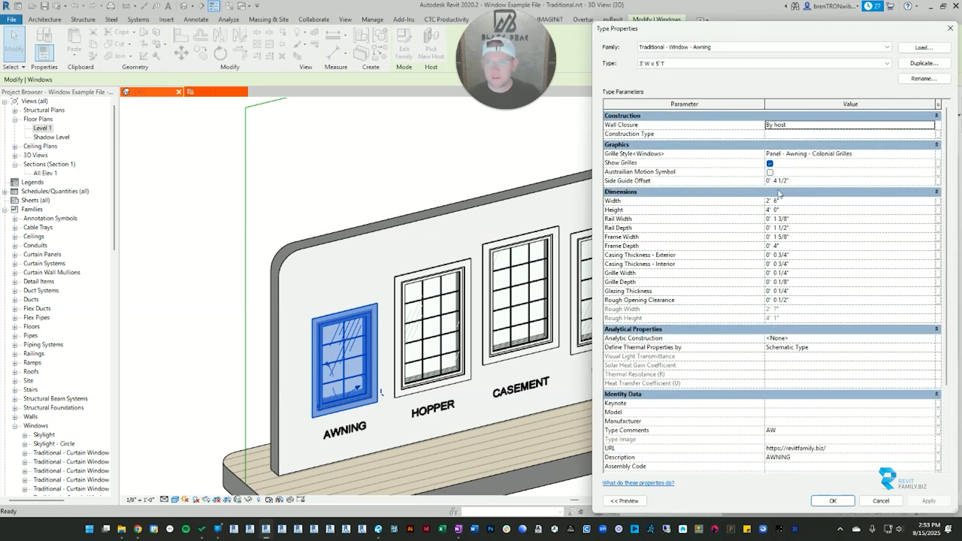
key("Escape")
key("Escape")
key("Escape")
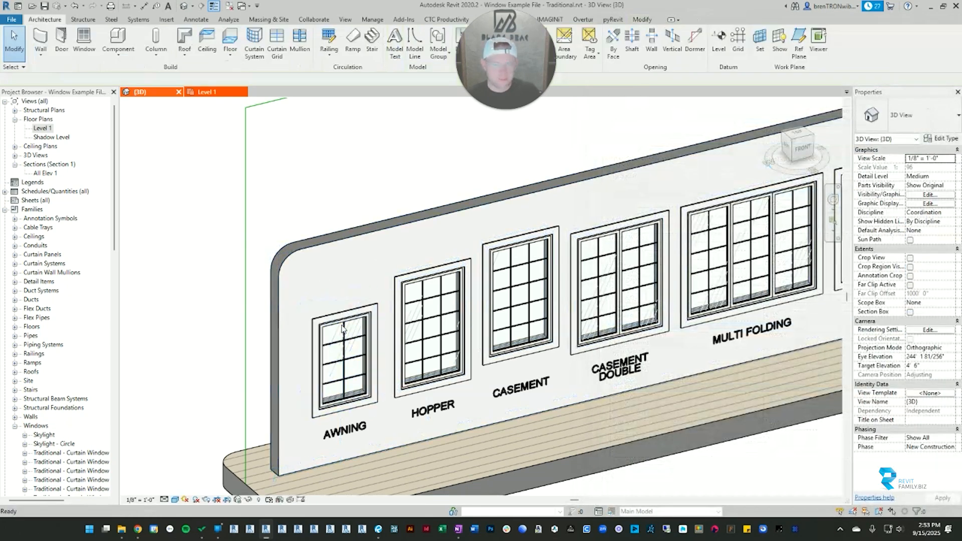
Copy the awning window straight up about 5' 4" so the copy sits directly above the original.
left_click(344, 345)
left_click(343, 345)
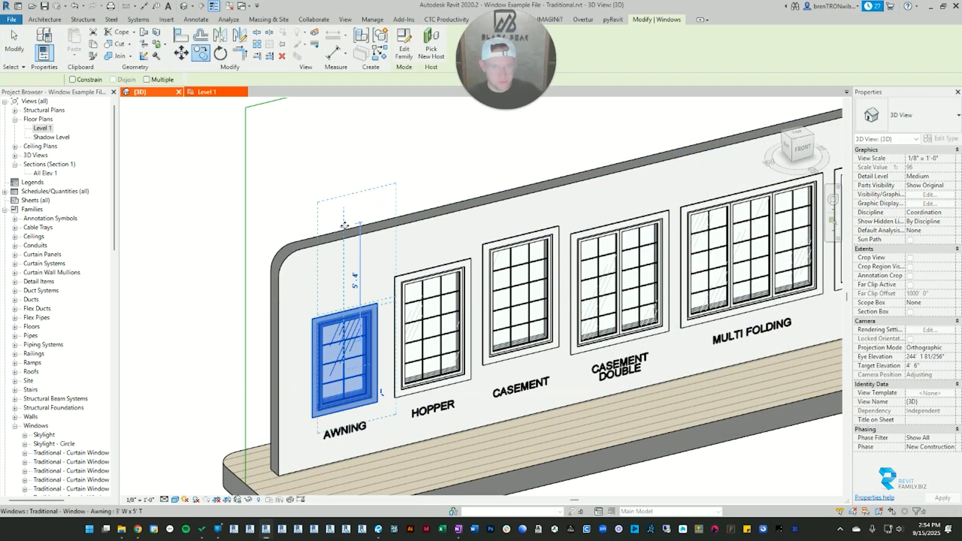
left_click(343, 227)
key("Escape")
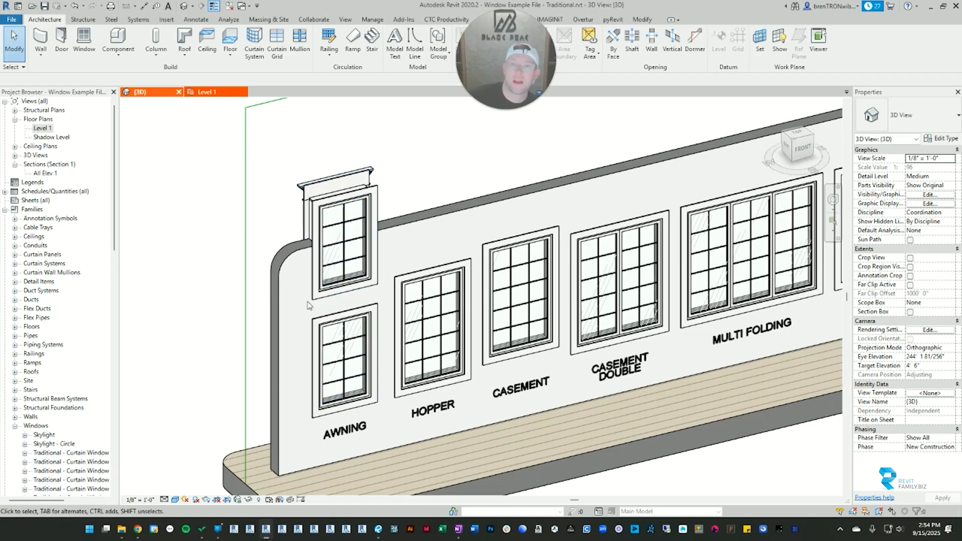
Return to the Level 1 floor plan and locate the tagged awning window at the end of the Standard wall.
left_click(207, 92)
scroll(381, 268, "down", 4)
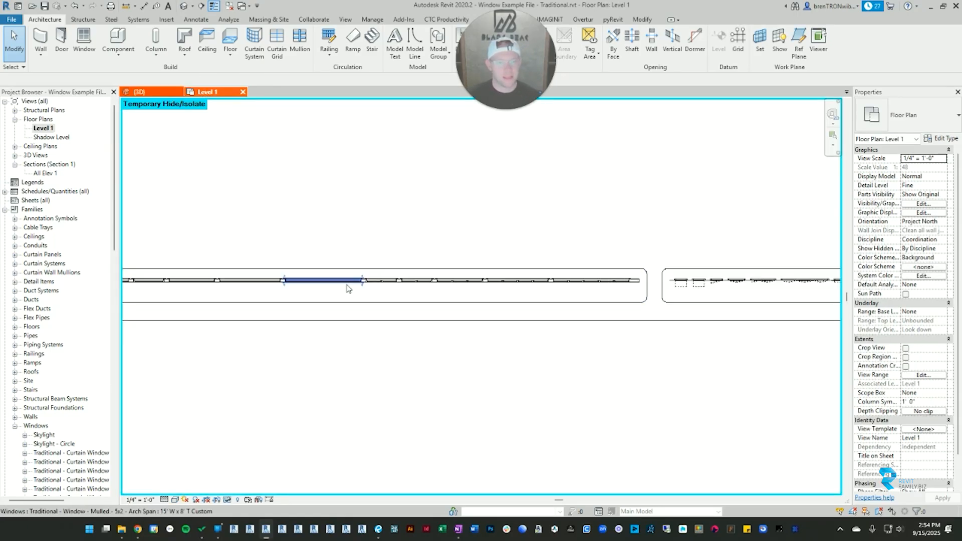
middle_click_drag(165, 300, 821, 304)
middle_click_drag(324, 296, 616, 290)
scroll(363, 281, "up", 5)
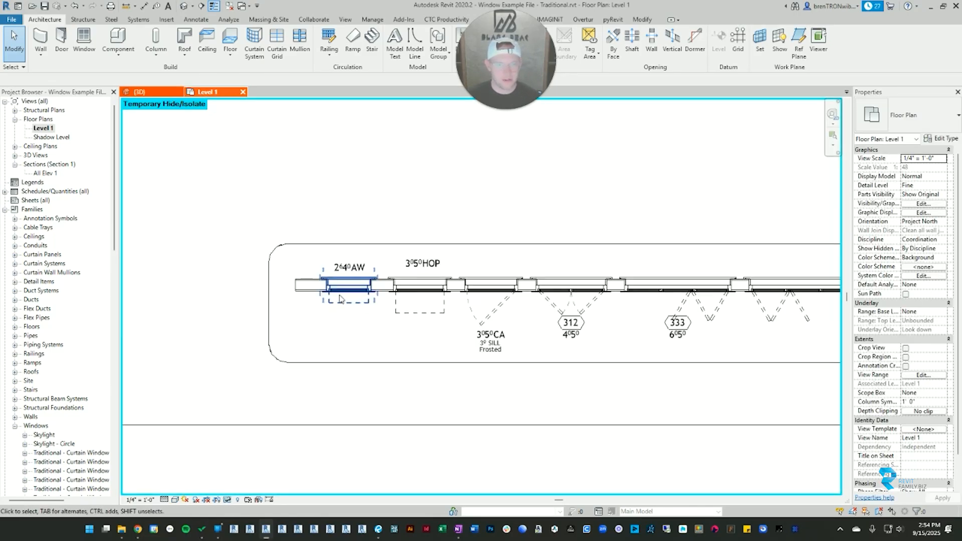
Select the upper awning window copy in the 3D view and examine where it falls in the Level 1 floor plan.
left_click(371, 257)
left_click(365, 299)
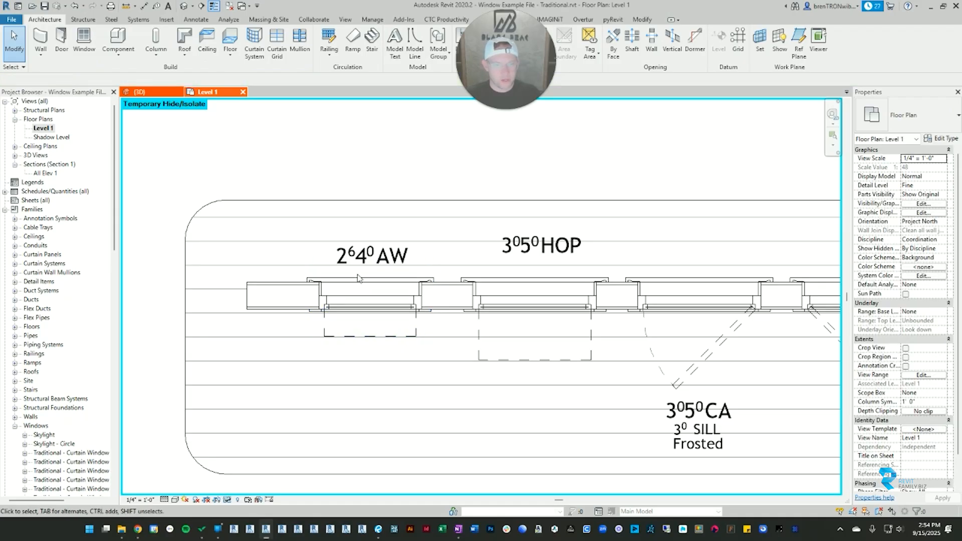
key("ctrl+Tab")
left_click(361, 199)
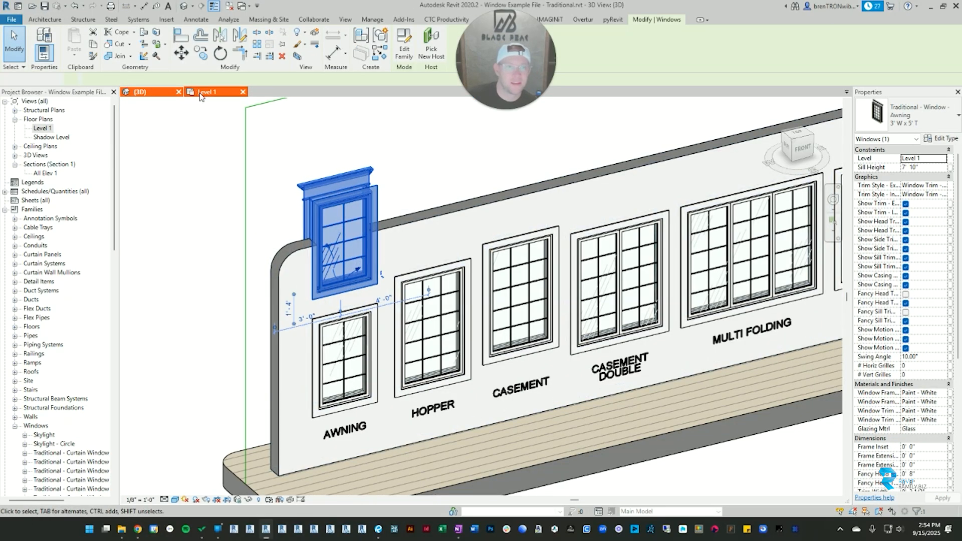
key("ctrl+Tab")
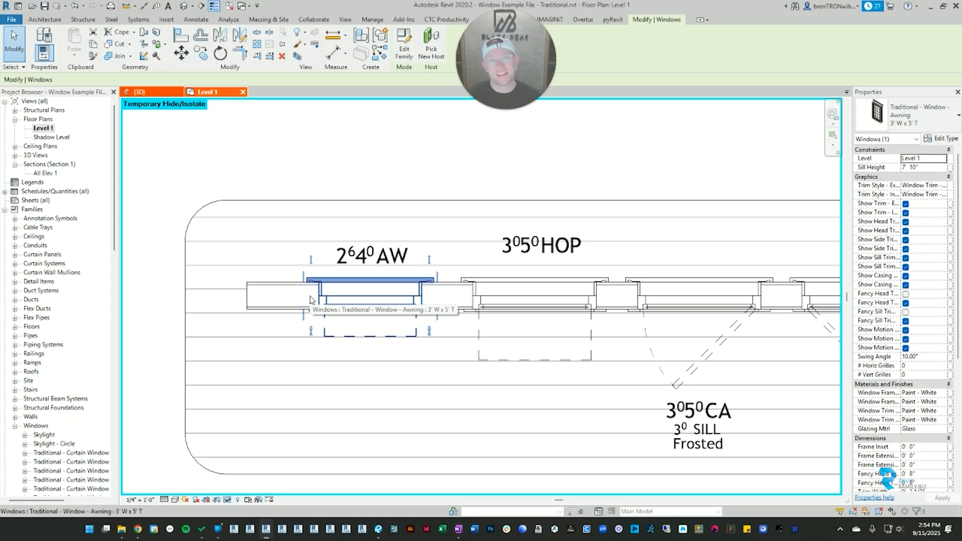
left_click(363, 188)
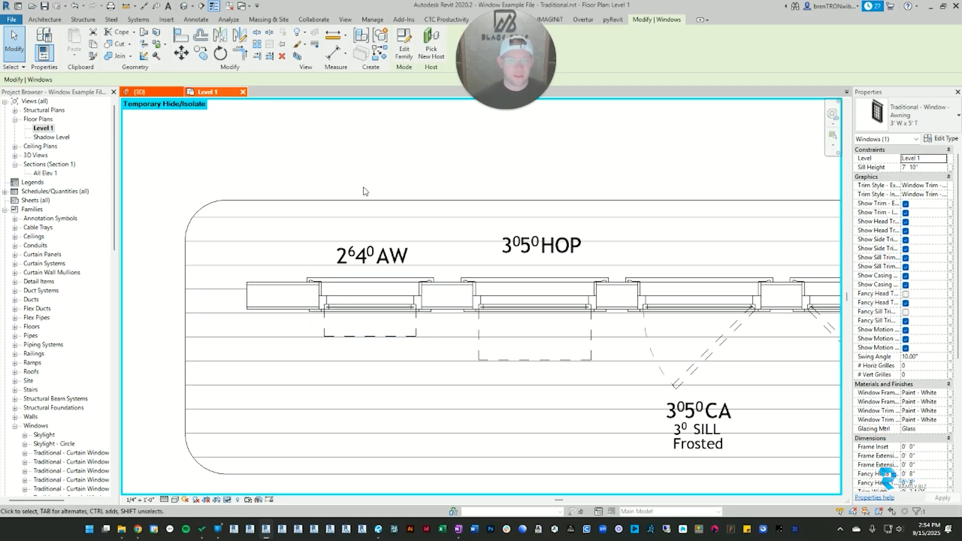
Switch to File Explorer and locate the Window Tag (Generic Annotation) - Feet Inch.rfa file in the 03 Traditional folder.
left_click(121, 528)
left_click(159, 296)
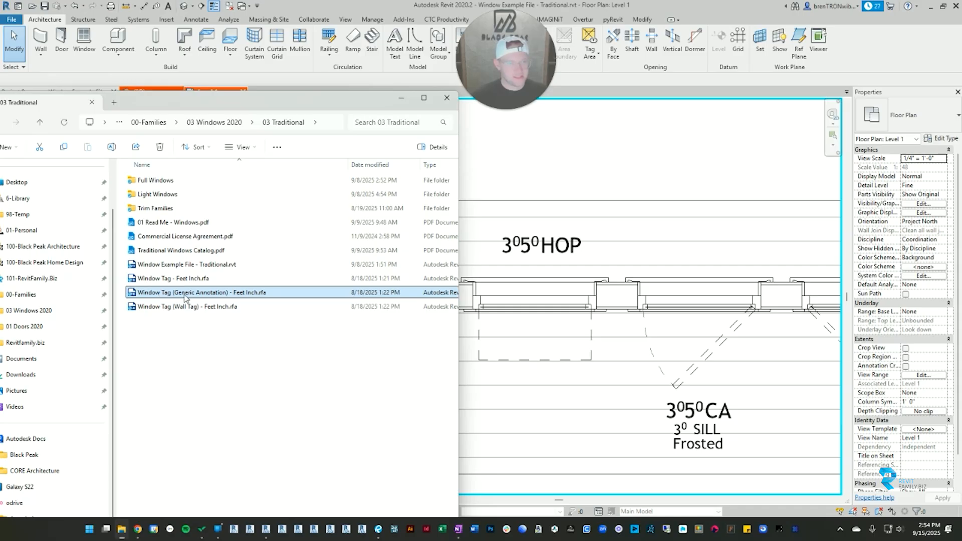
left_click(446, 97)
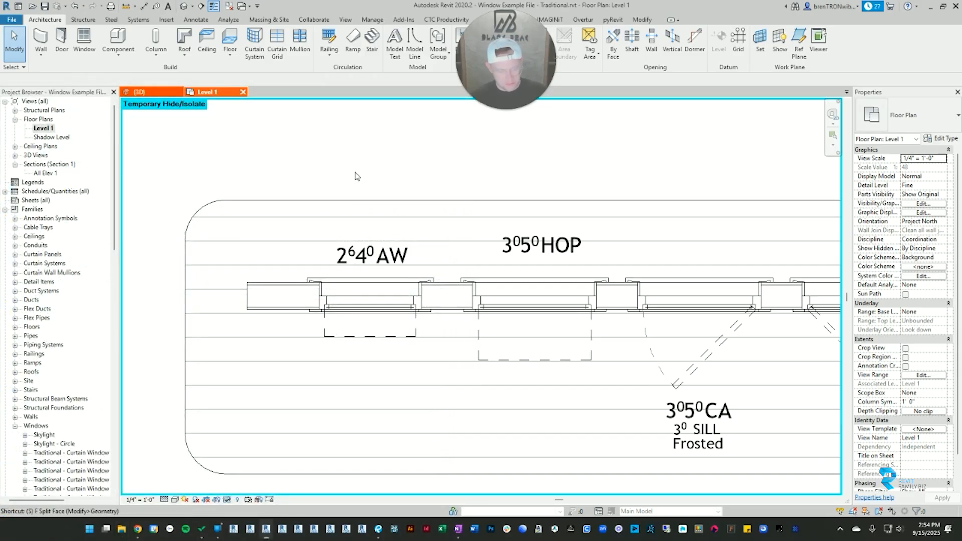
key("y")
key("Escape")
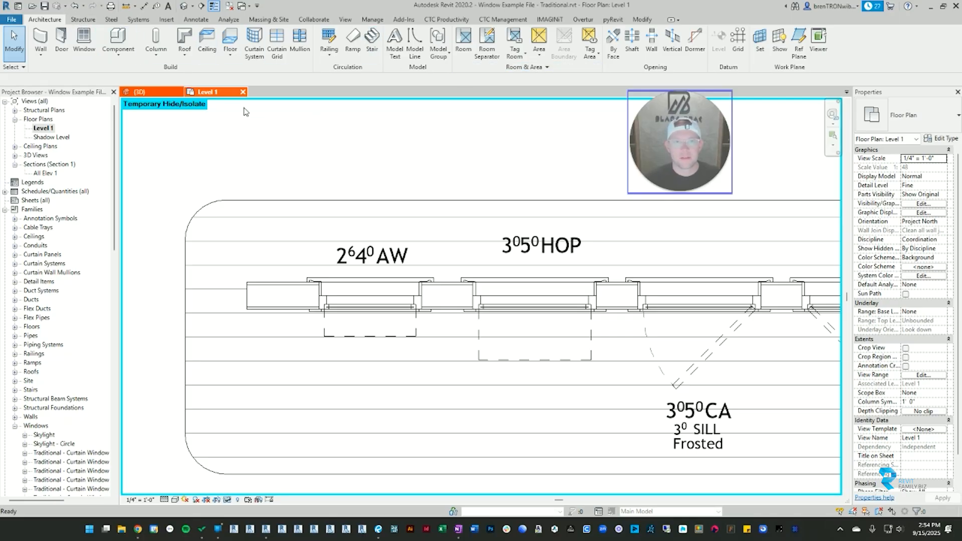
Place a Window Tag (Generic Annotation) - Feet Inch symbol just above the awning window's tag.
left_click(196, 20)
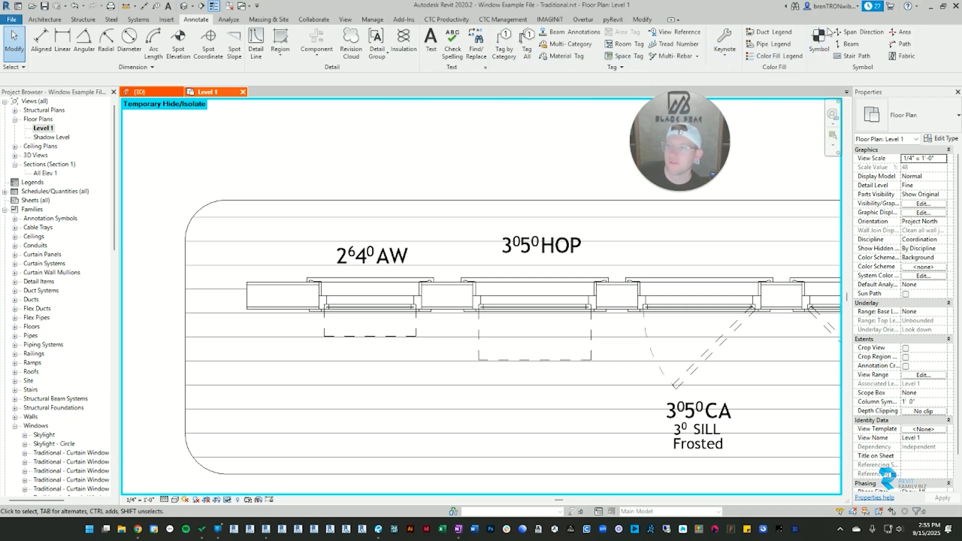
left_click(819, 50)
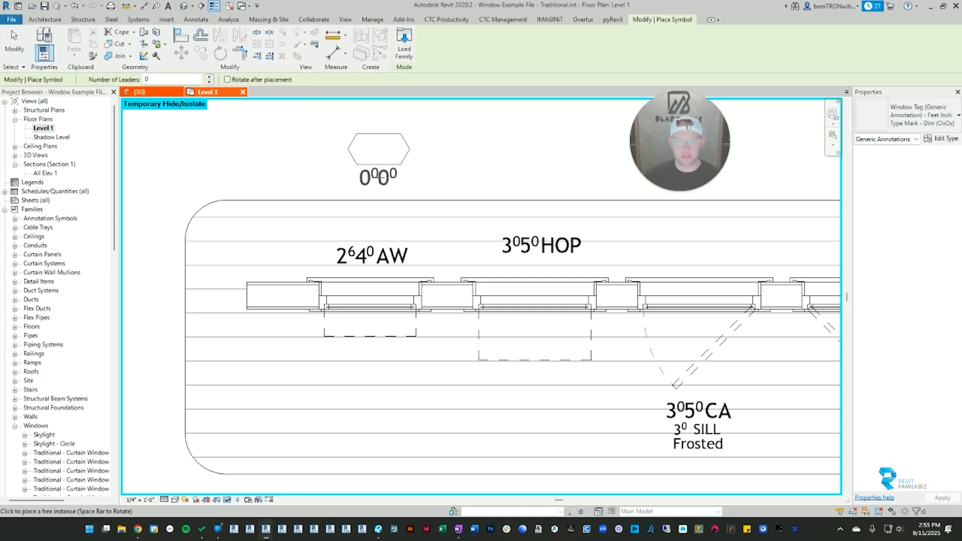
left_click(368, 219)
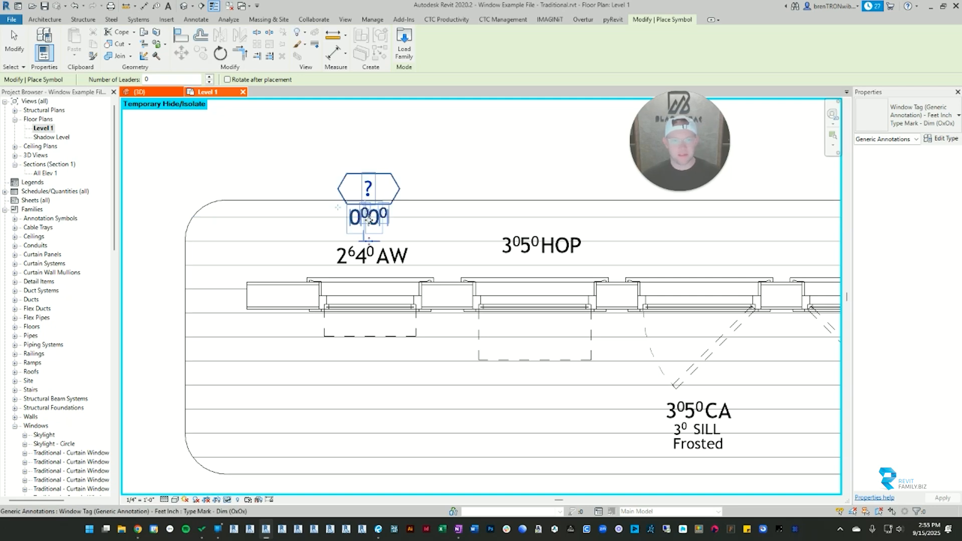
key("Escape")
key("Escape")
left_click(424, 259)
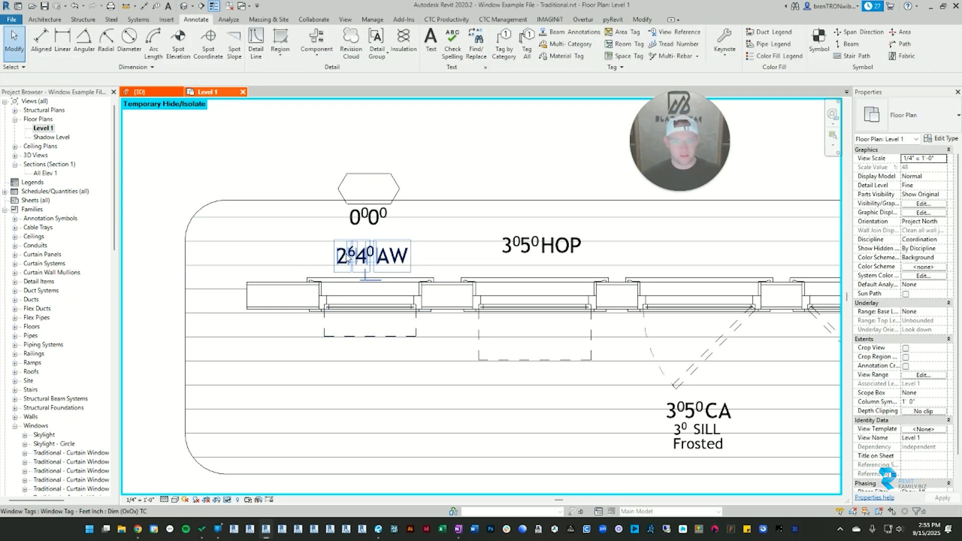
Change the placed generic annotation tag to the Dim (OxOx) type.
left_click(368, 217)
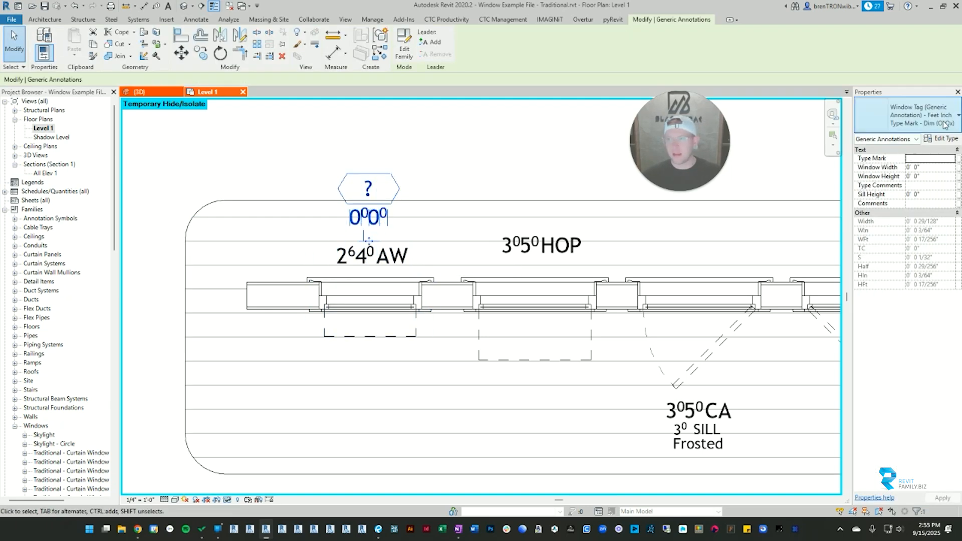
left_click(383, 171)
left_click(370, 181)
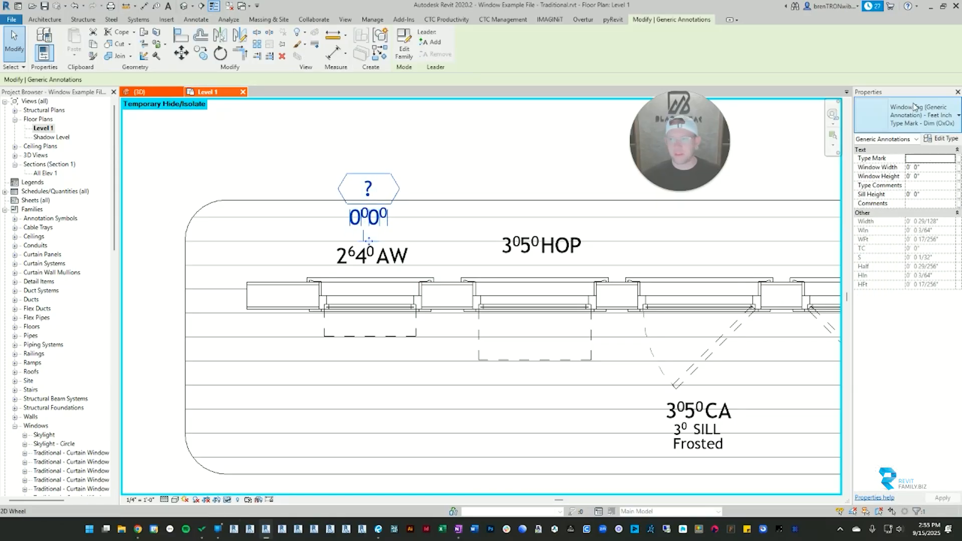
left_click(915, 115)
left_click(800, 163)
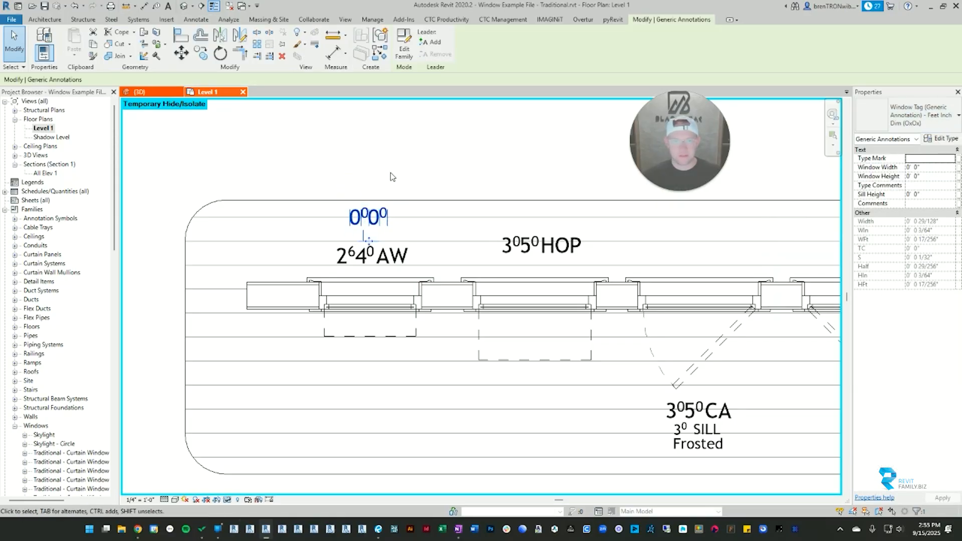
Move the generic annotation tag up, away from the awning window's tag, to the slab's upper edge.
left_click(390, 172)
left_click(365, 219)
left_click_drag(368, 203, 375, 208)
left_click(377, 209)
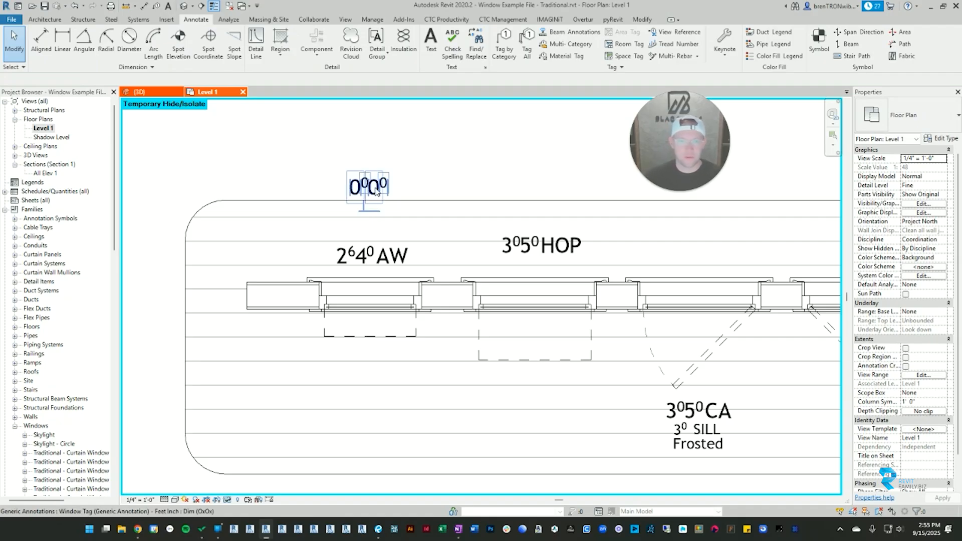
left_click(371, 195)
left_click(365, 176)
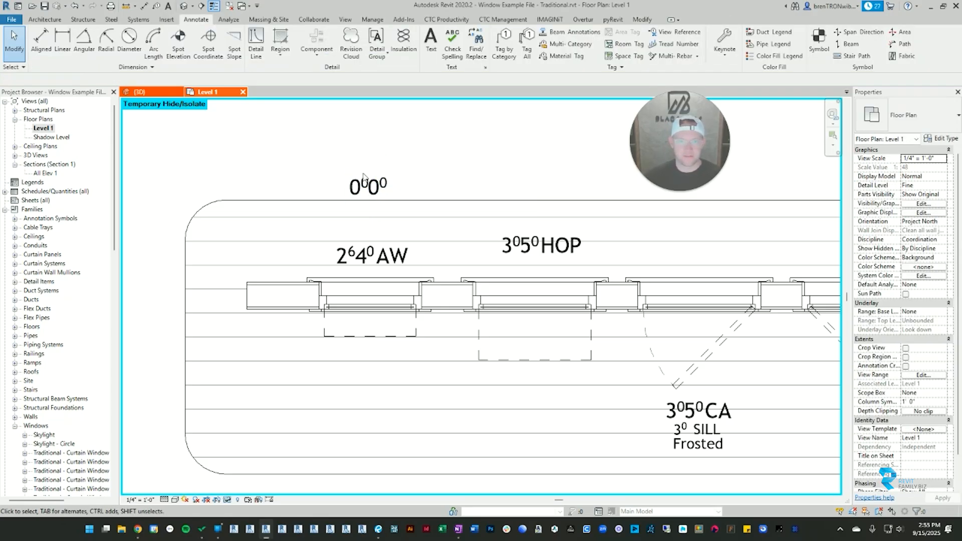
Set the generic annotation tag's window width to 2' 6" and window height to 2' 0".
left_click(358, 186)
left_click(926, 169)
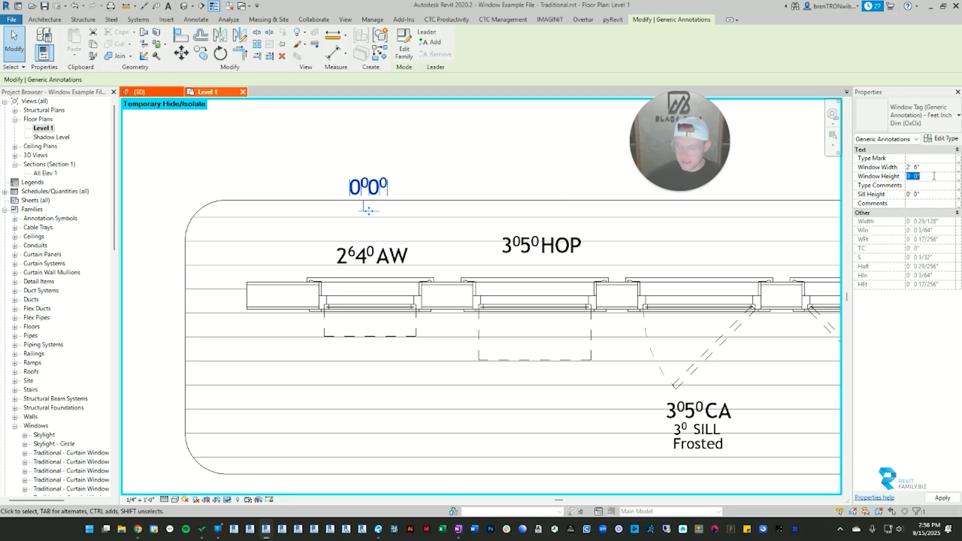
left_click(415, 179)
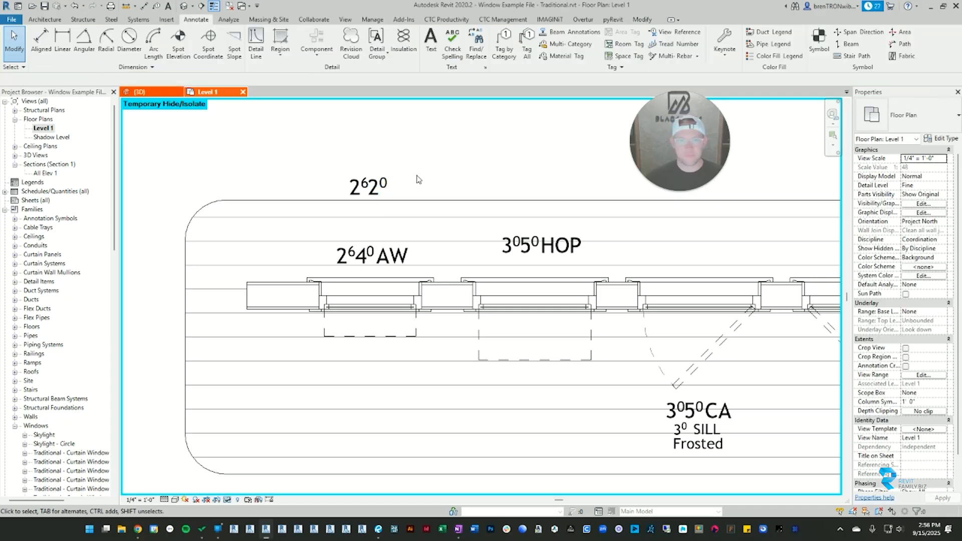
Change the annotation to the Dim (OxOx) TC - Sill Height - Comment type and set its type comment to FX.
left_click(378, 189)
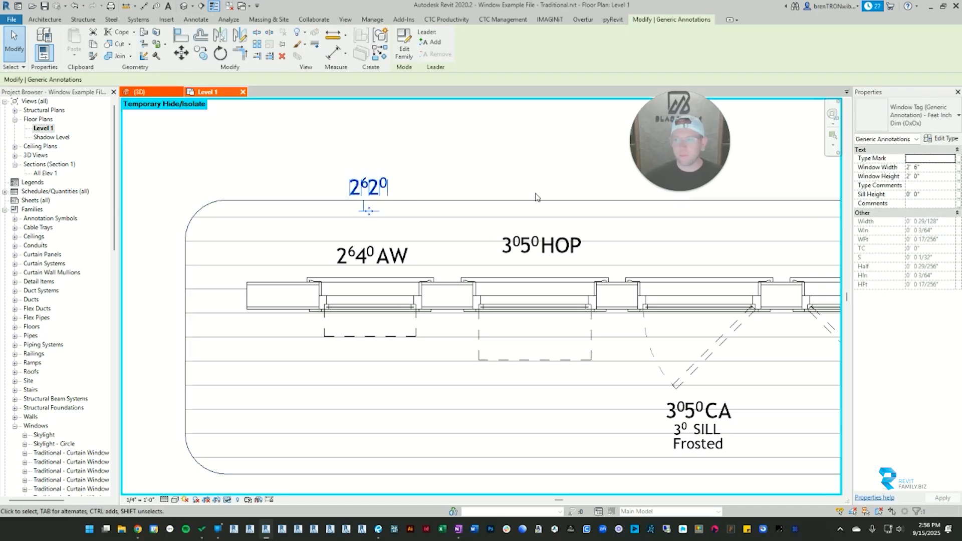
left_click(946, 129)
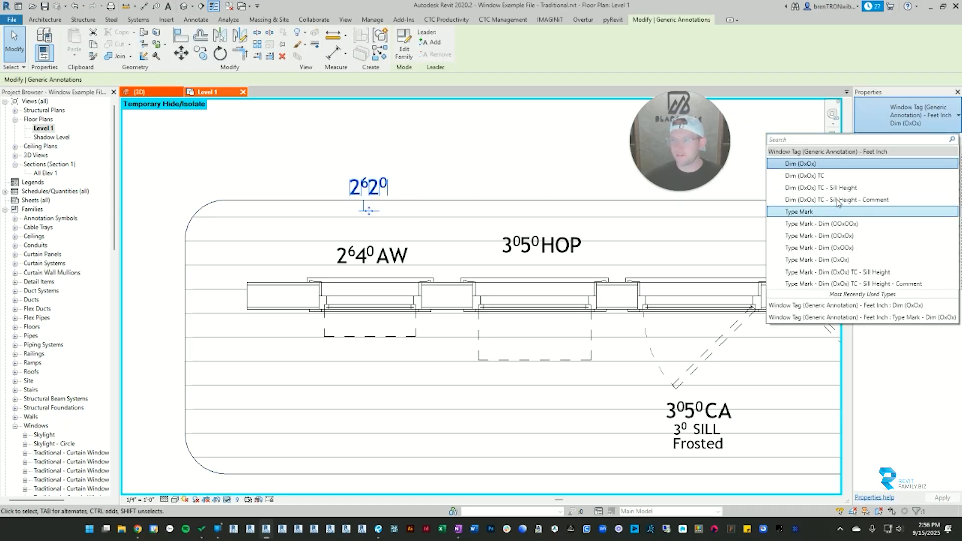
left_click(846, 201)
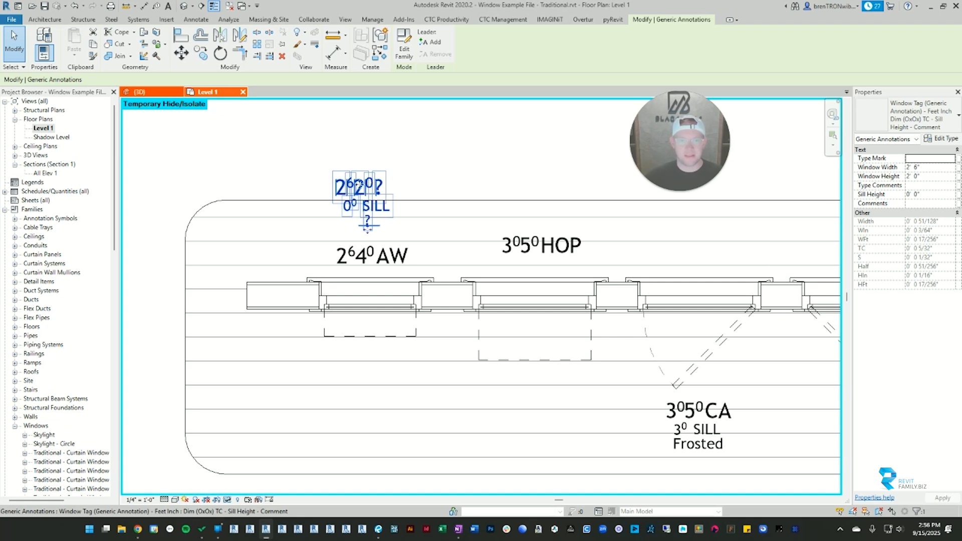
left_click(380, 188)
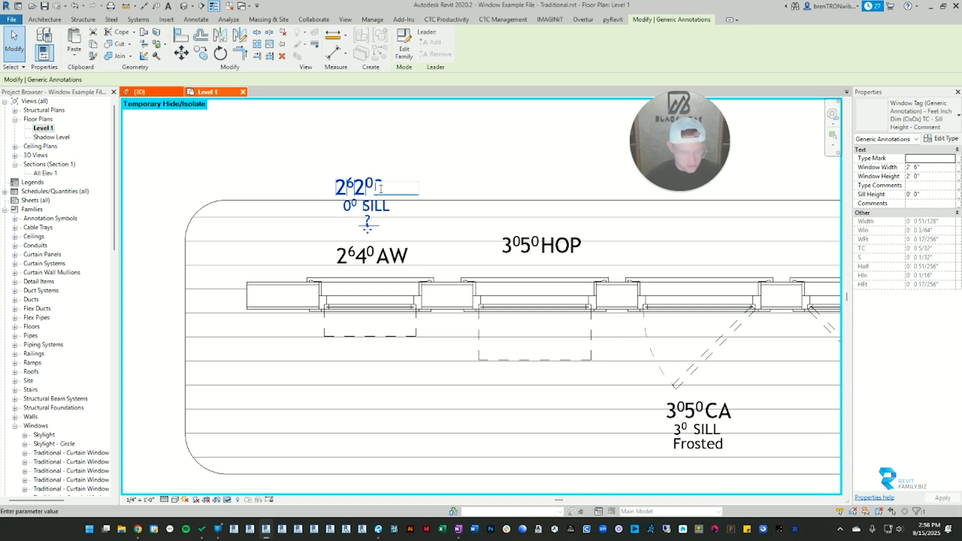
type("FX")
key("Return")
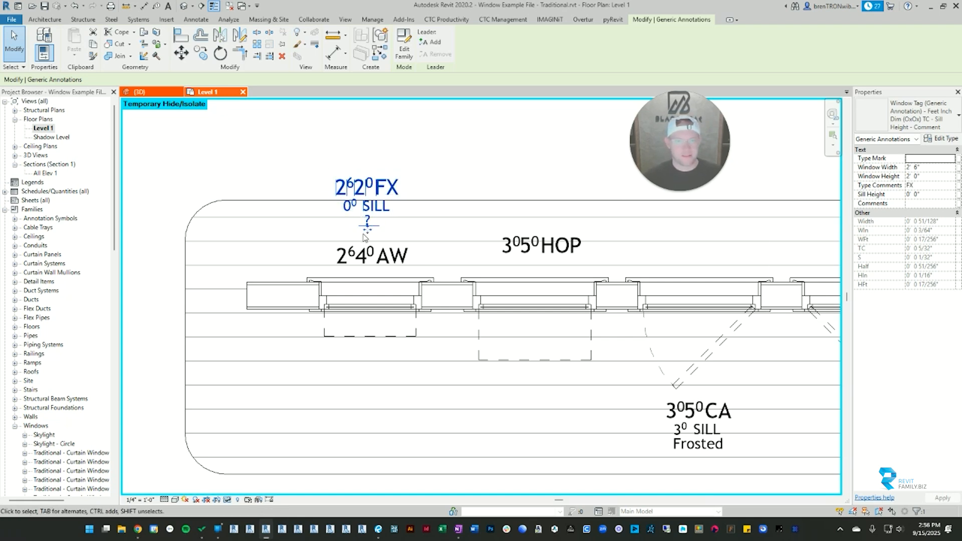
left_click_drag(367, 229, 372, 209)
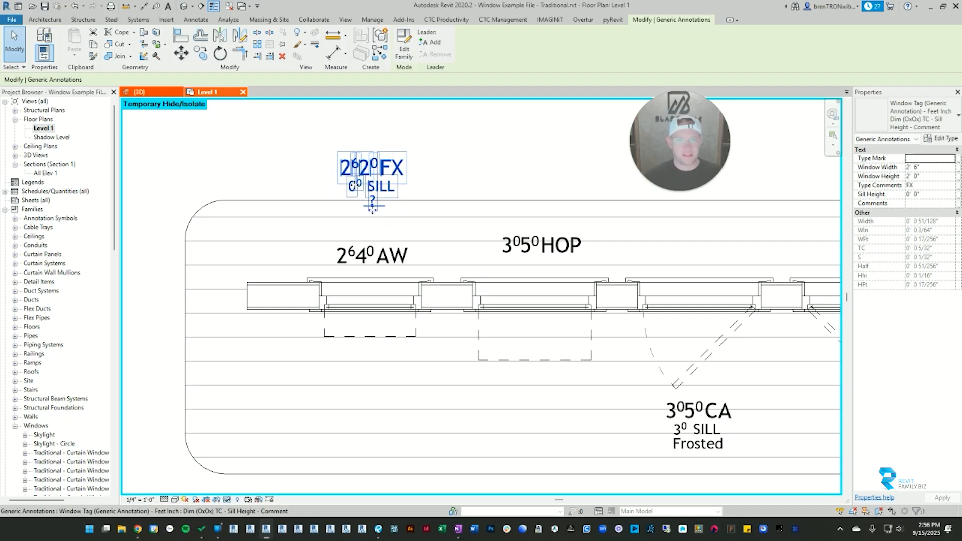
Set the generic annotation tag's sill height to 10' 0" and its comment to ABOVE.
left_click(932, 195)
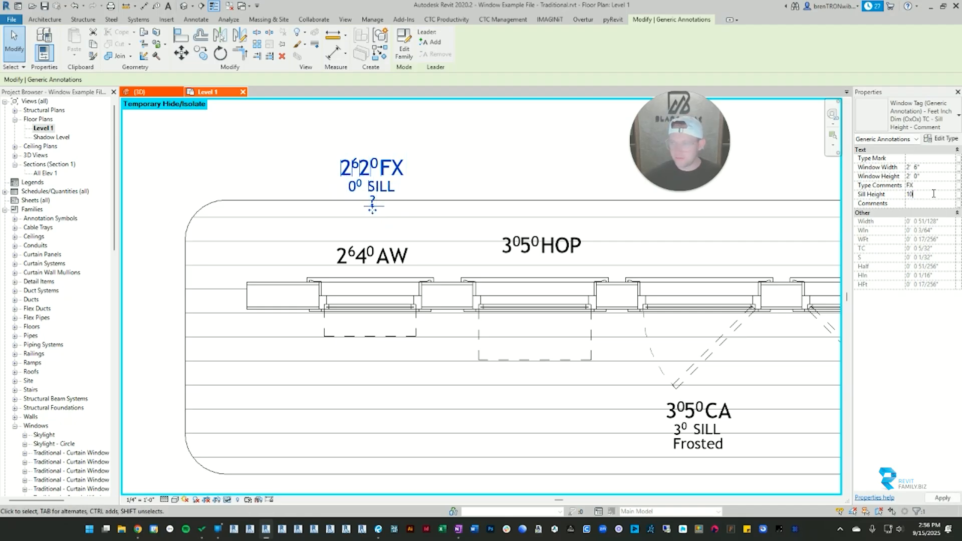
type("10")
left_click(370, 200)
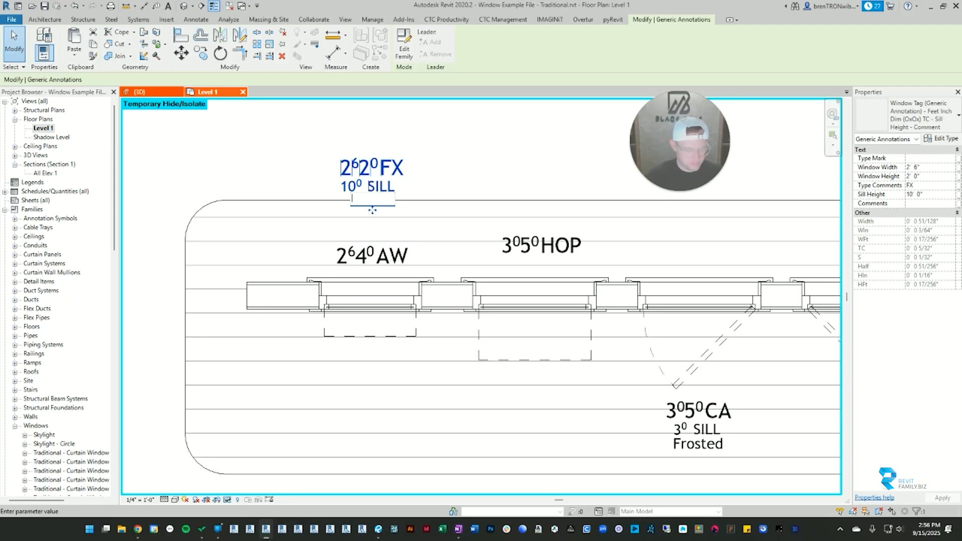
key("Caps_Lock")
type("ABOVE")
left_click(436, 175)
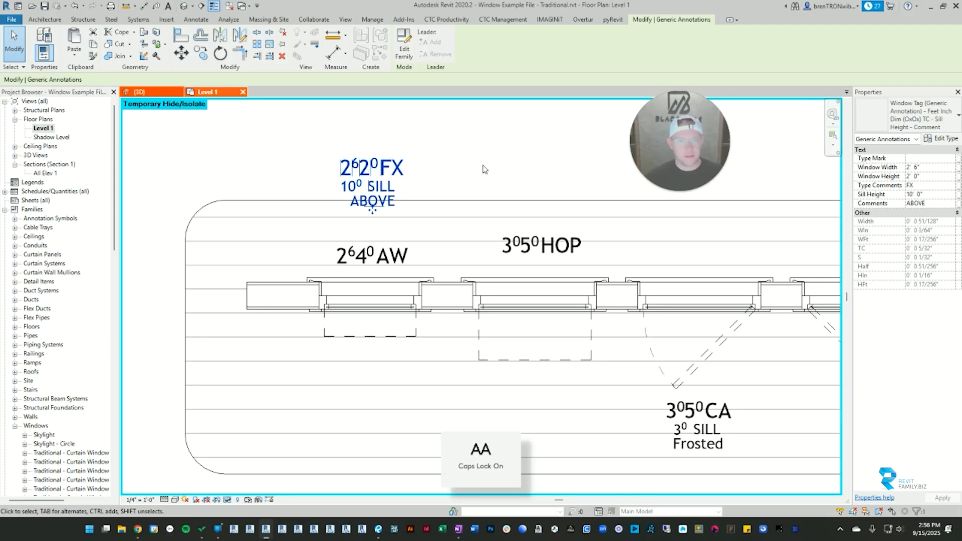
Move the FX annotation down so it sits directly above the awning window's tag.
left_click_drag(371, 206, 371, 220)
left_click(453, 153)
scroll(464, 219, "down", 5)
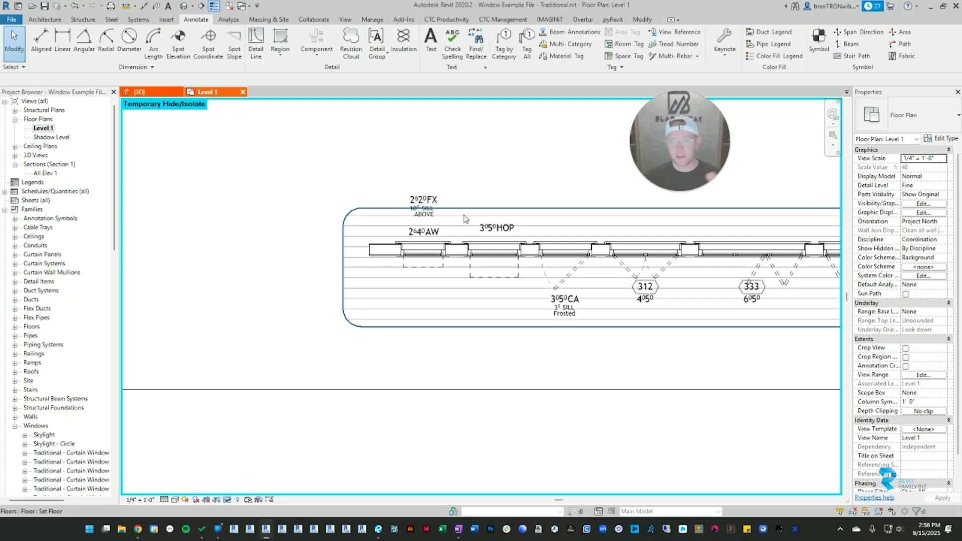
scroll(464, 219, "down", 4)
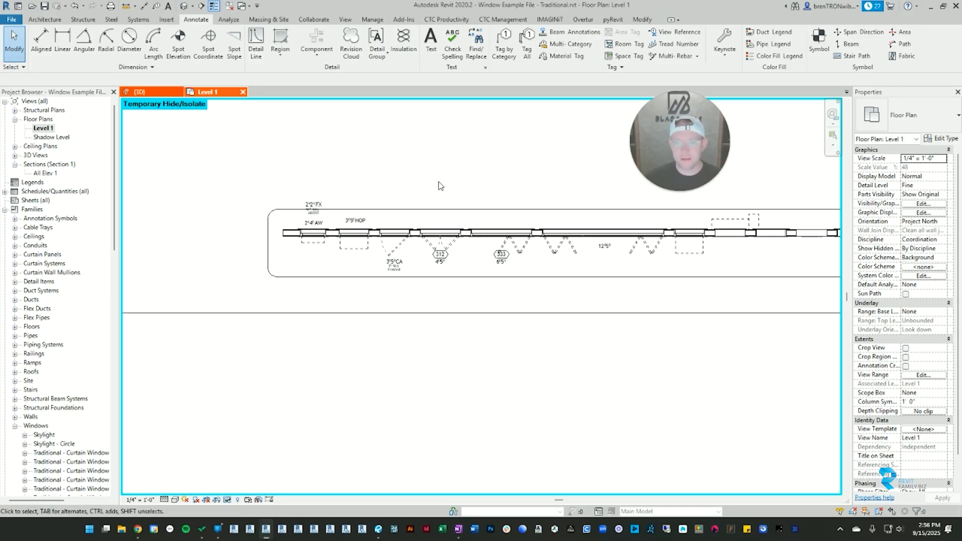
scroll(249, 242, "up", 6)
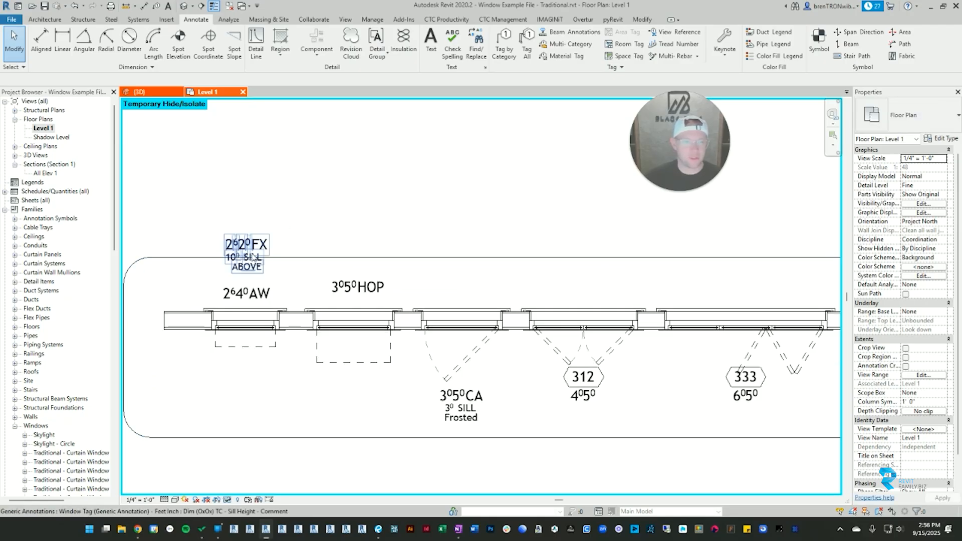
left_click(253, 258)
left_click_drag(253, 258, 253, 278)
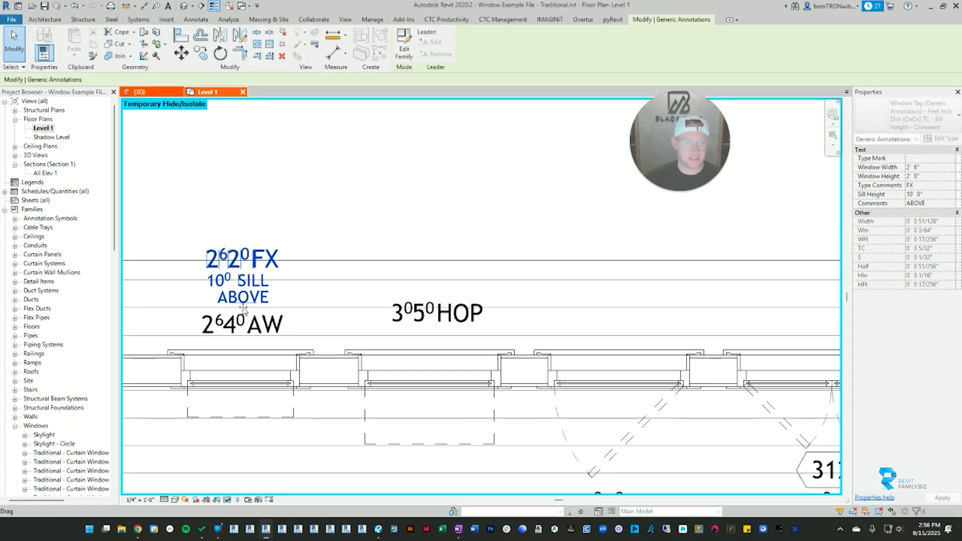
Move the FX annotation up until it is clear of the slab outline above the awning window.
left_click(323, 197)
scroll(325, 251, "down", 2)
left_click(279, 294)
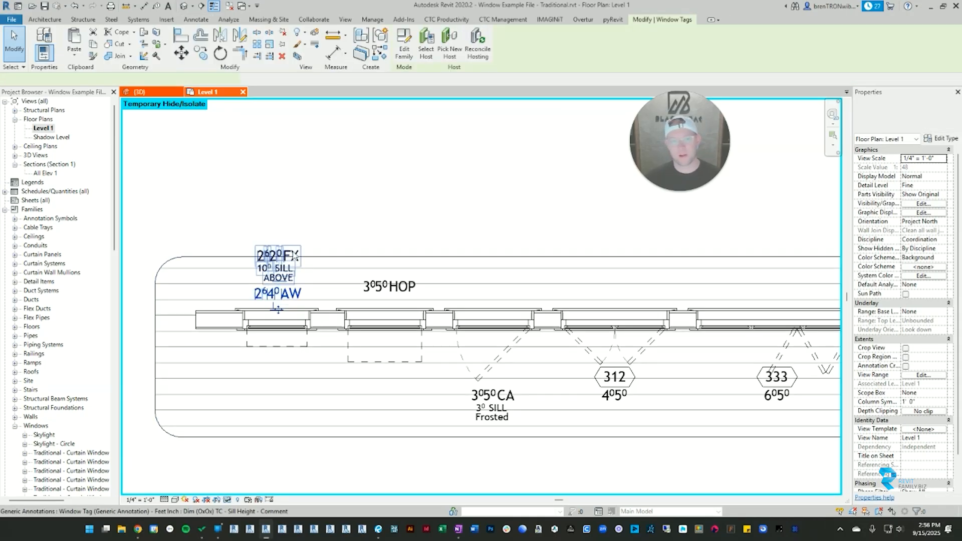
left_click_drag(279, 294, 283, 206)
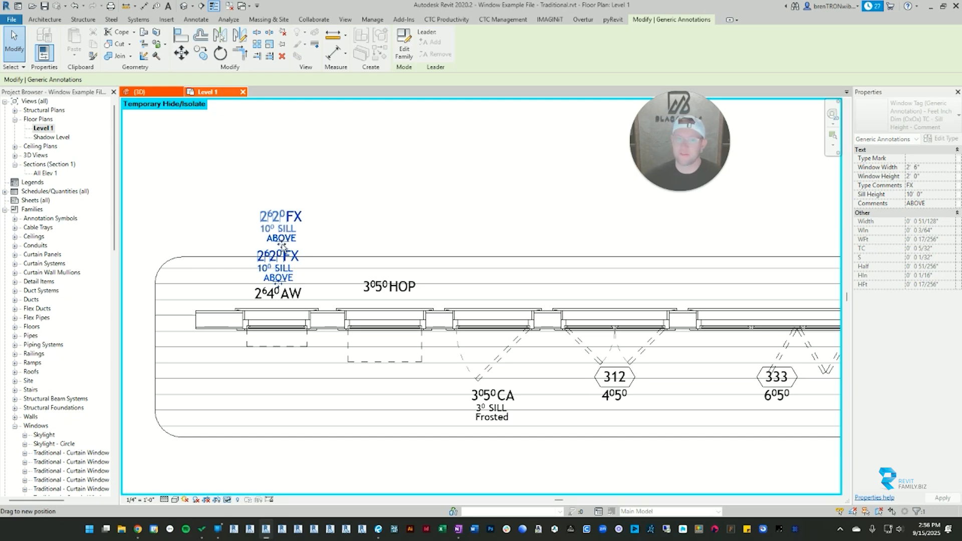
left_click(415, 243)
Return to the 3D view and delete the awning window copy above the original on the Standard wall.
scroll(415, 243, "down", 4)
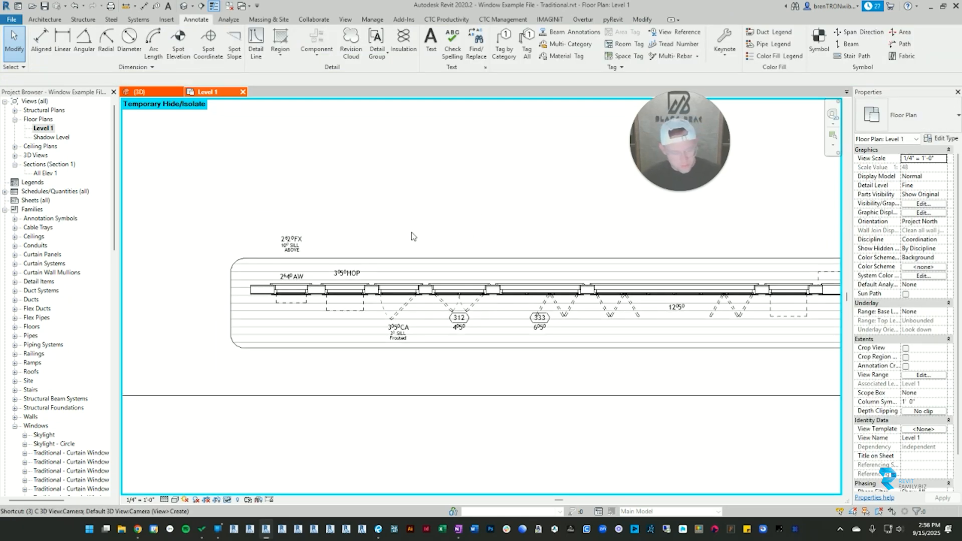
key("ctrl+Tab")
left_click(347, 223)
key("Delete")
scroll(416, 237, "down", 4)
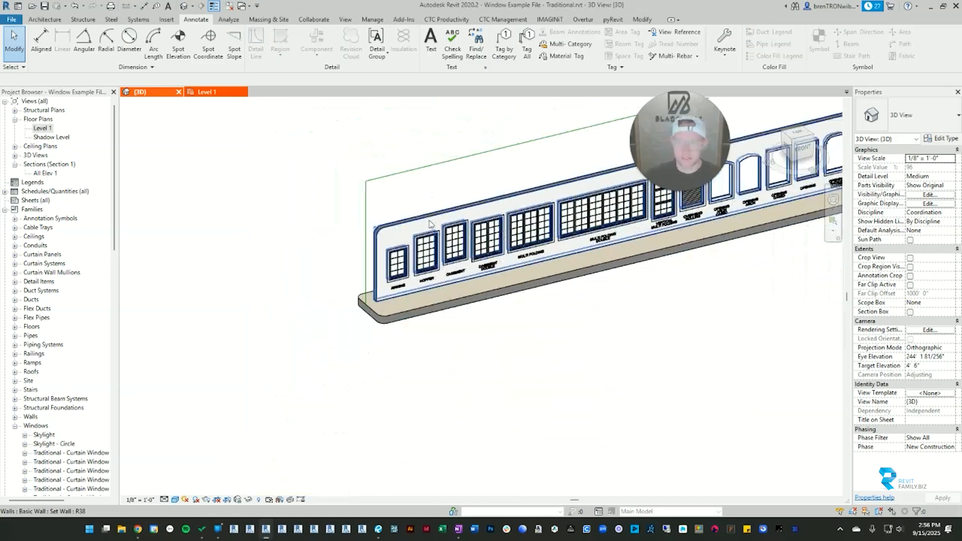
Look over the row of traditional window groups in the 3D view, from Standard through Skylights and Mulled to Curtain Wall.
middle_click_drag(430, 228, 446, 300, "shift")
scroll(455, 286, "down", 2)
scroll(464, 295, "down", 3)
middle_click_drag(498, 215, 365, 306)
scroll(556, 280, "down", 1)
middle_click_drag(591, 282, 494, 288)
scroll(501, 283, "down", 2)
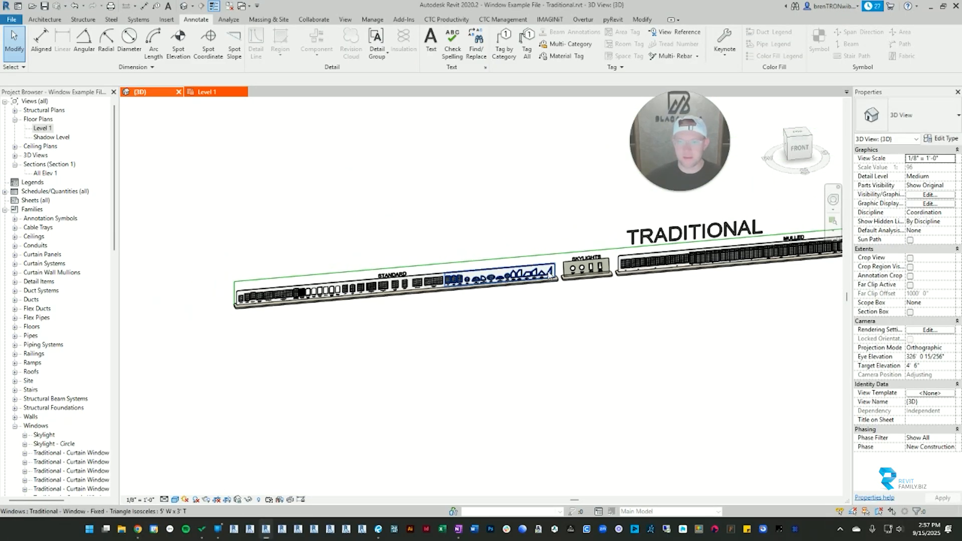
middle_click_drag(596, 272, 445, 283)
scroll(445, 283, "down", 3)
middle_click_drag(540, 289, 483, 295)
scroll(303, 235, "up", 2)
scroll(303, 235, "up", 1)
scroll(330, 276, "down", 1)
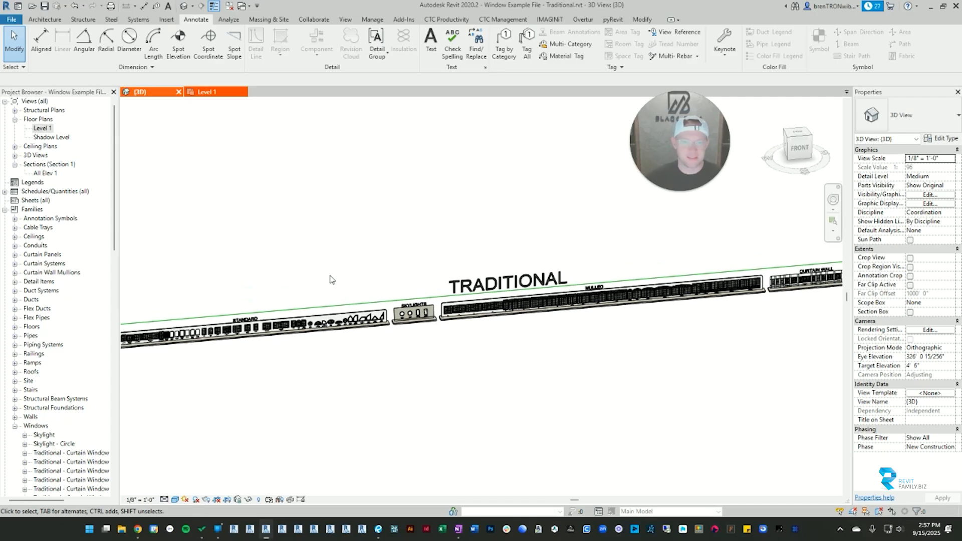
middle_click_drag(319, 273, 397, 254)
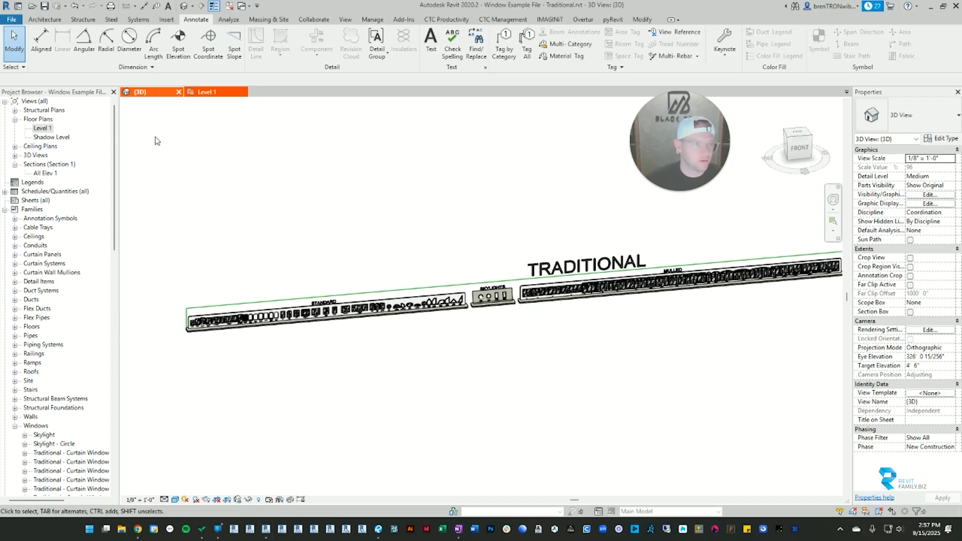
Start a new schedule of quantities for the Windows category.
left_click(345, 20)
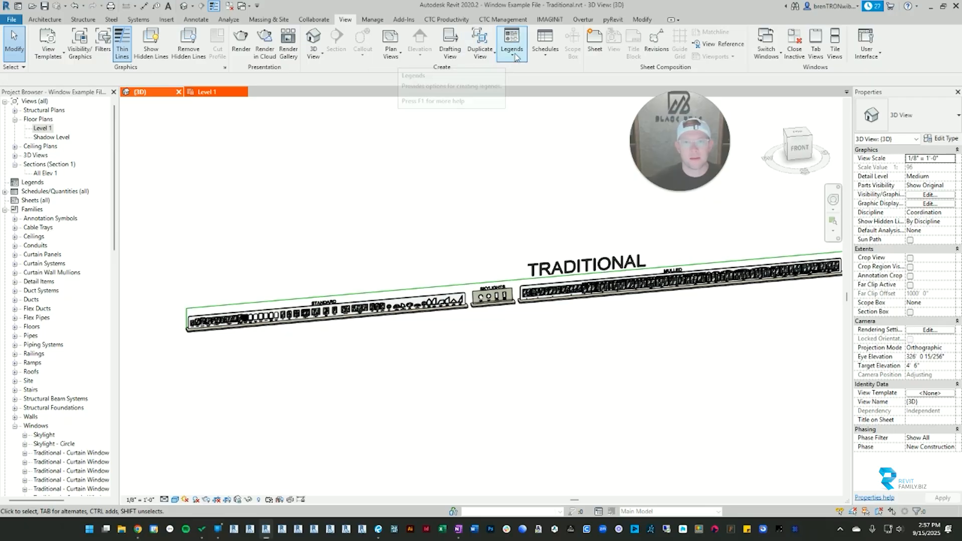
left_click(544, 56)
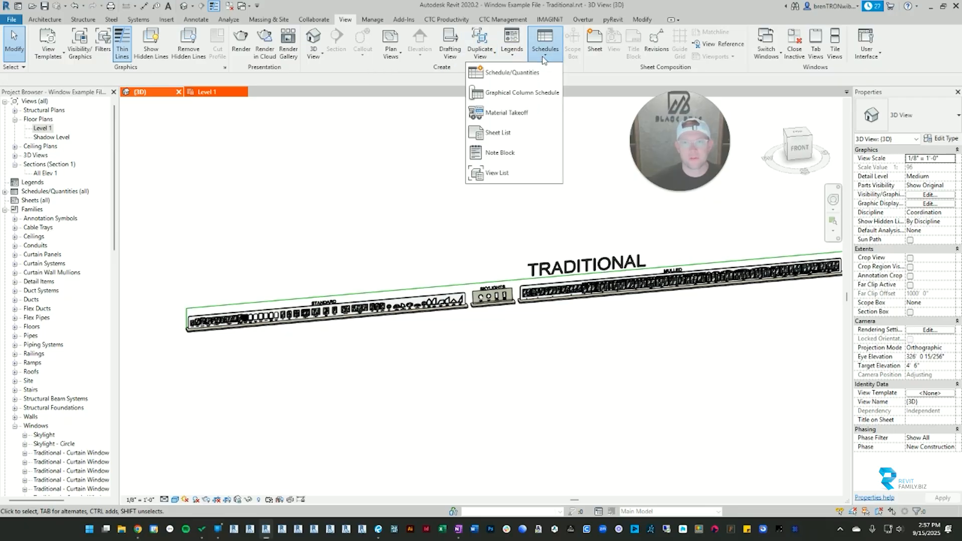
left_click(521, 77)
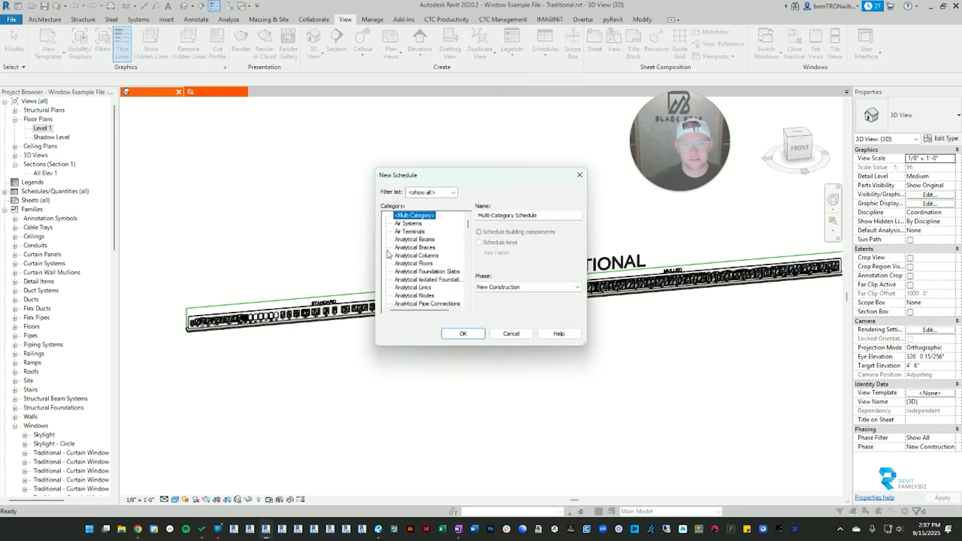
left_click(425, 193)
left_click(425, 193)
scroll(444, 265, "down", 15)
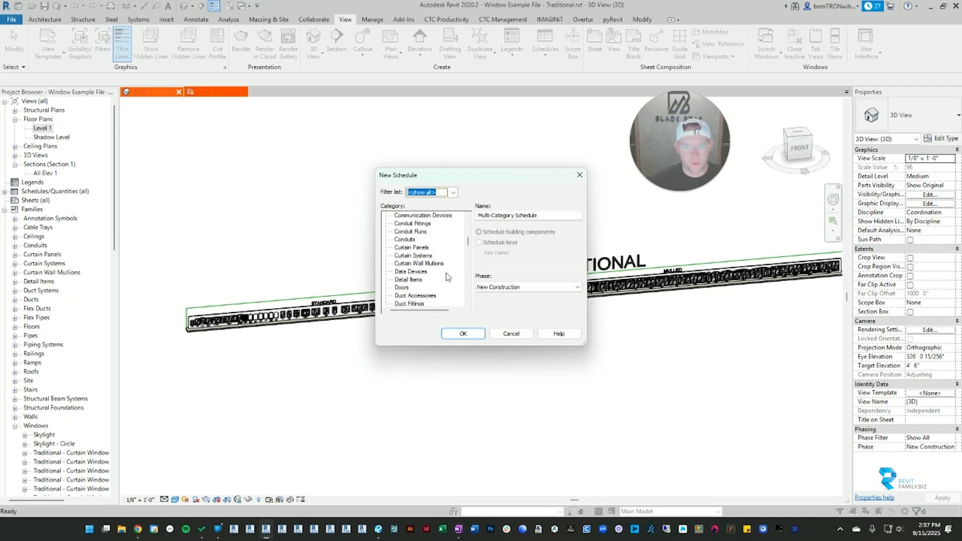
left_click(405, 295)
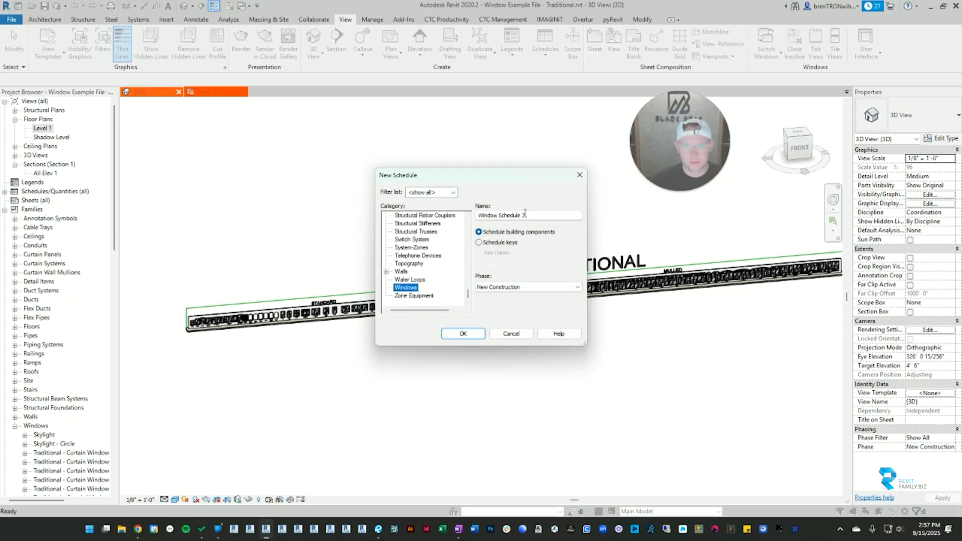
Name the window schedule "Test Schedul" and create it for the New Construction phase.
left_click_drag(524, 215, 441, 212)
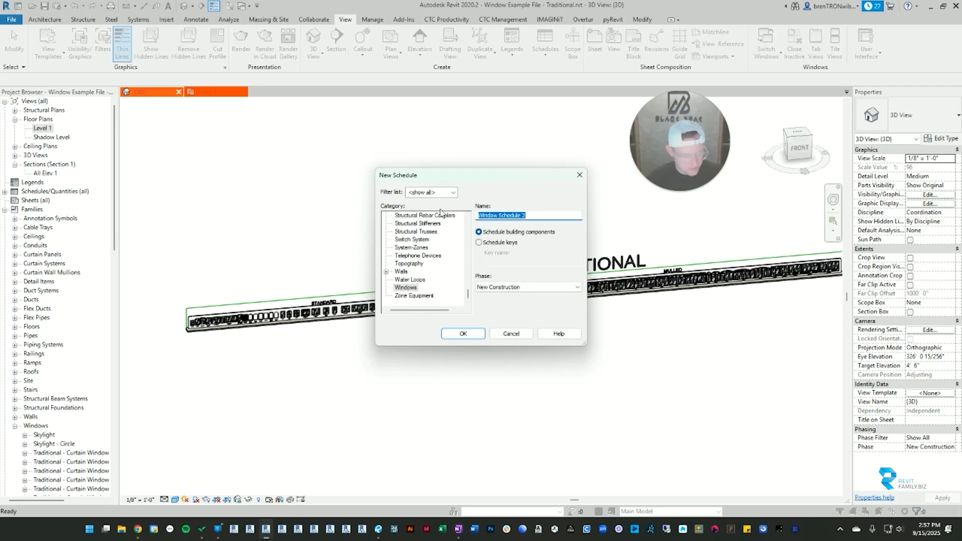
key("Caps_Lock")
type("Test Schedul")
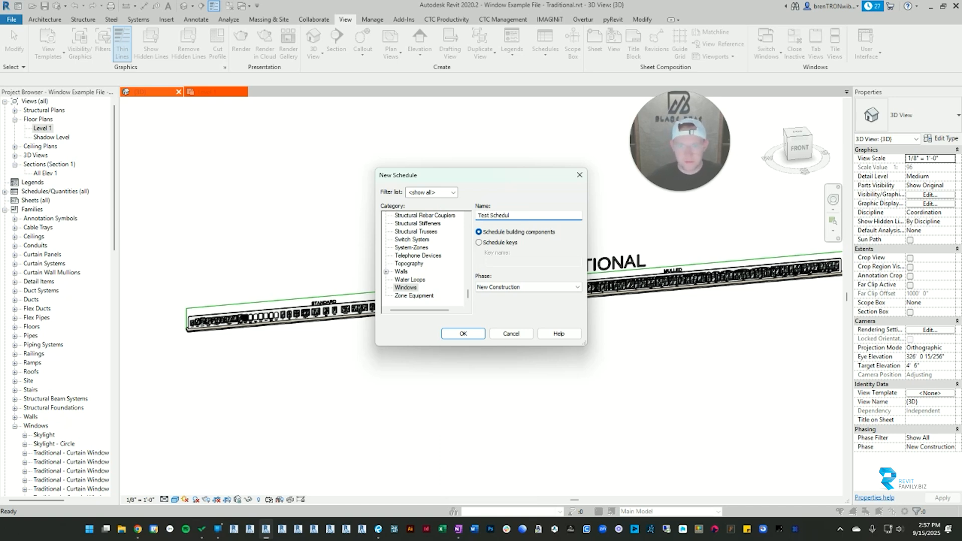
left_click(524, 285)
left_click(524, 285)
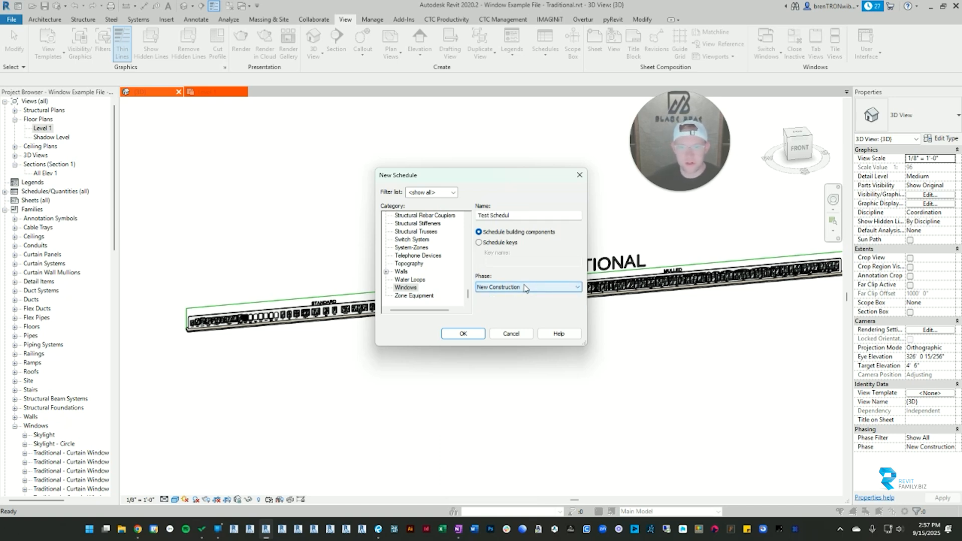
left_click(461, 334)
Add the Level field as the first scheduled field of the window schedule.
left_click_drag(772, 211, 415, 105)
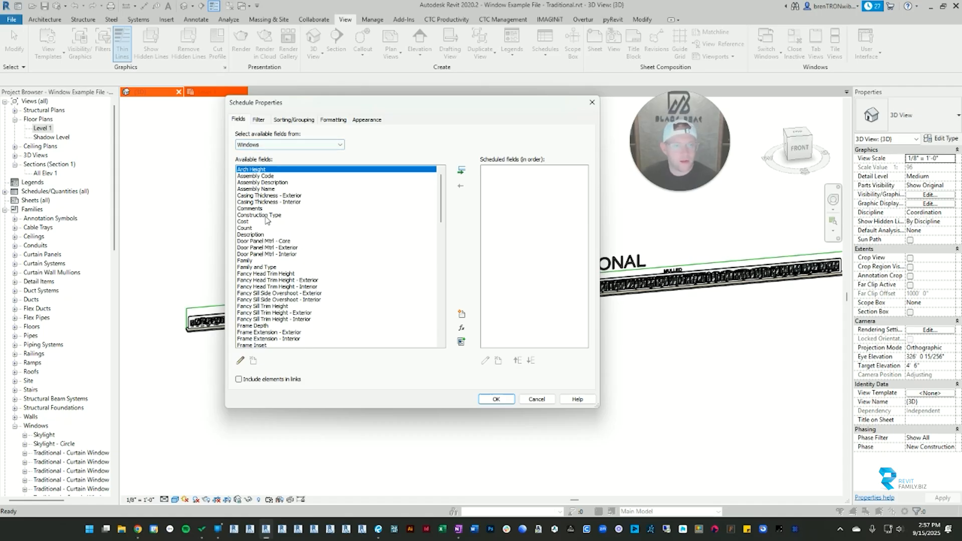
scroll(268, 223, "down", 10)
scroll(268, 223, "up", 10)
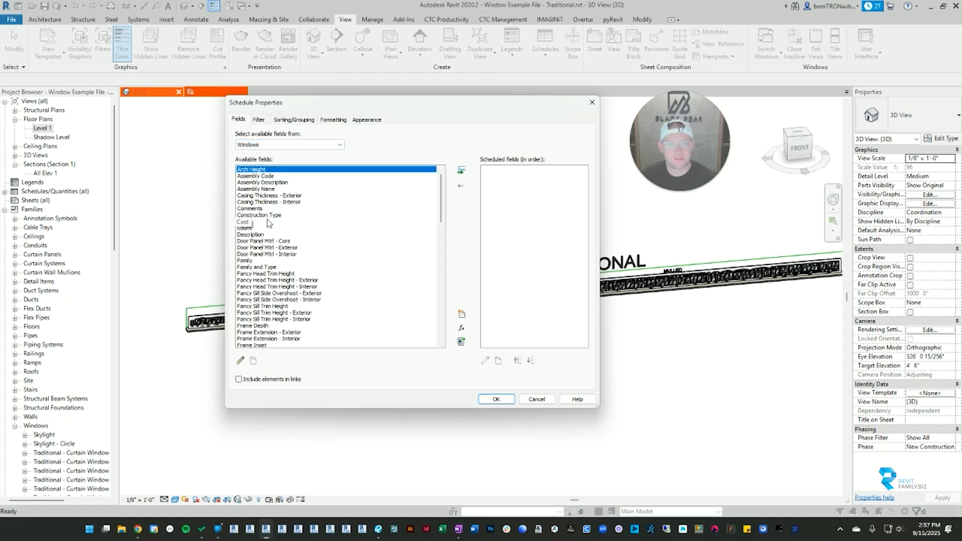
left_click_drag(447, 205, 435, 251)
left_click(251, 247)
left_click(461, 170)
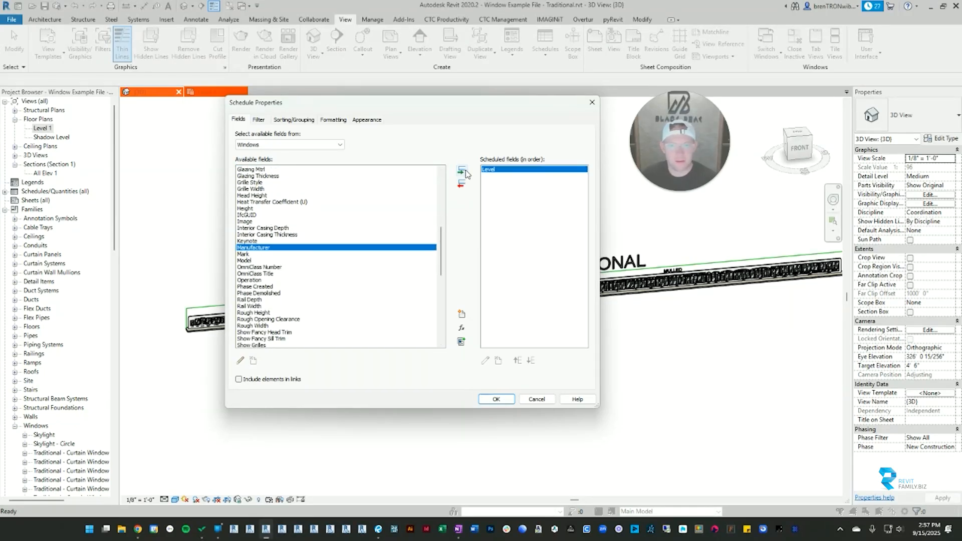
Add the Type Mark field to the scheduled fields after Level.
left_click(245, 261)
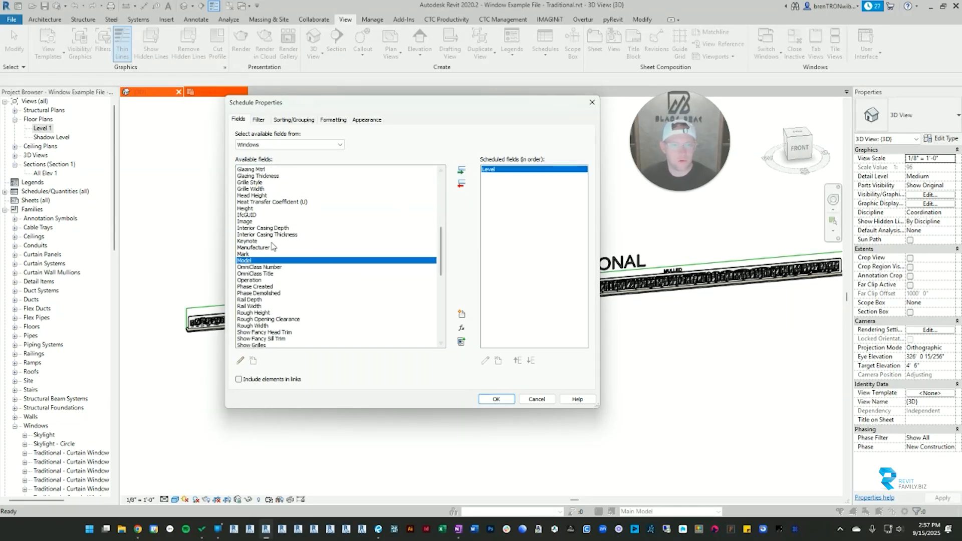
left_click(250, 254)
scroll(252, 256, "down", 10)
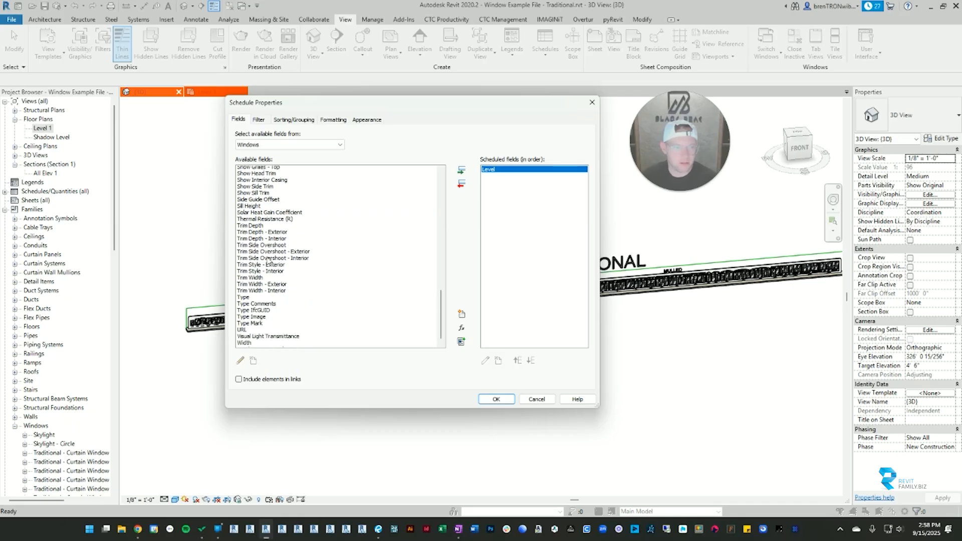
scroll(269, 261, "down", 2)
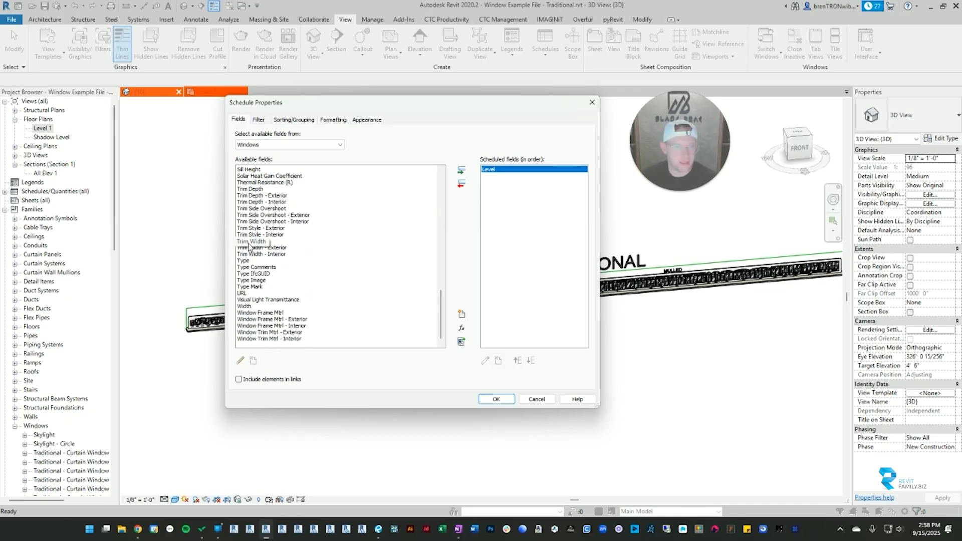
scroll(255, 248, "up", 1)
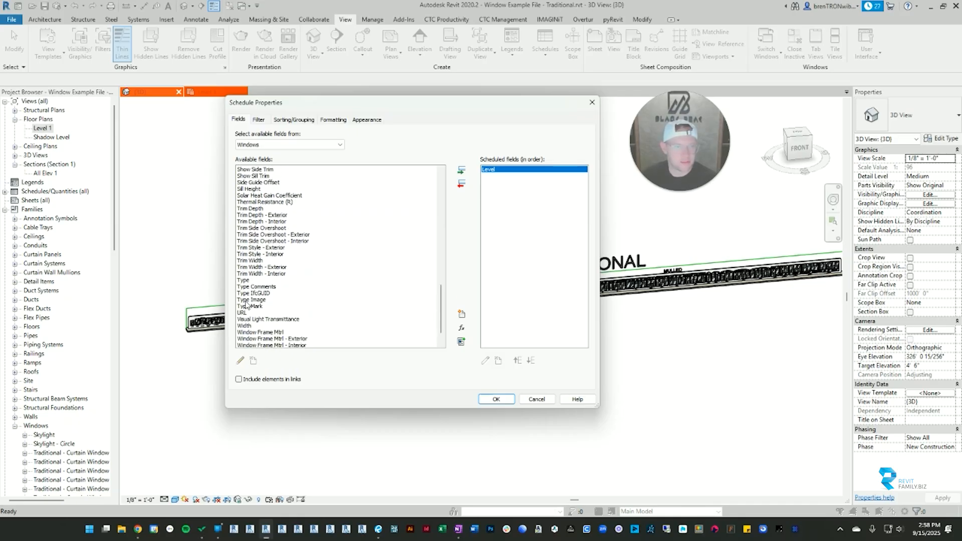
left_click(246, 304)
left_click(461, 171)
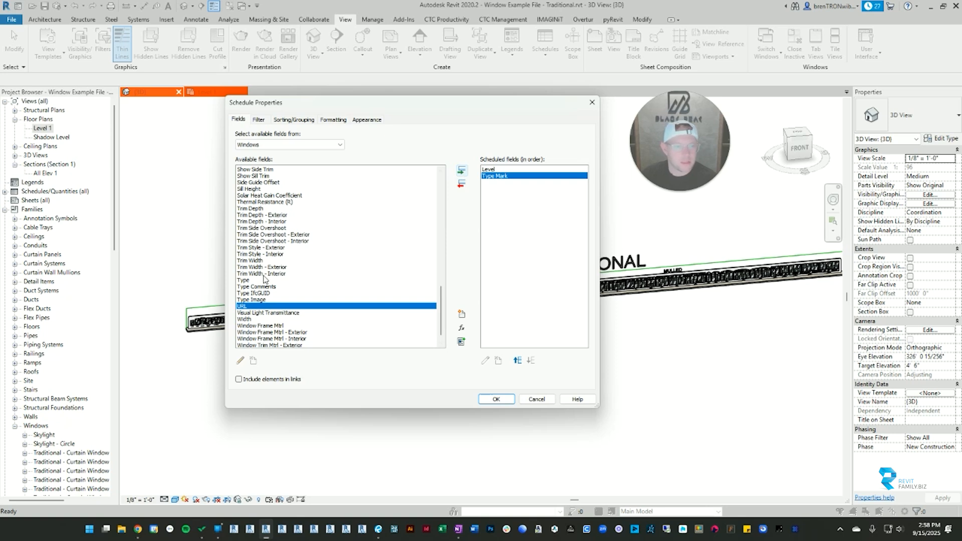
Add the Count field to the scheduled fields after Type Mark.
scroll(264, 276, "up", 10)
left_click(262, 248)
key("c")
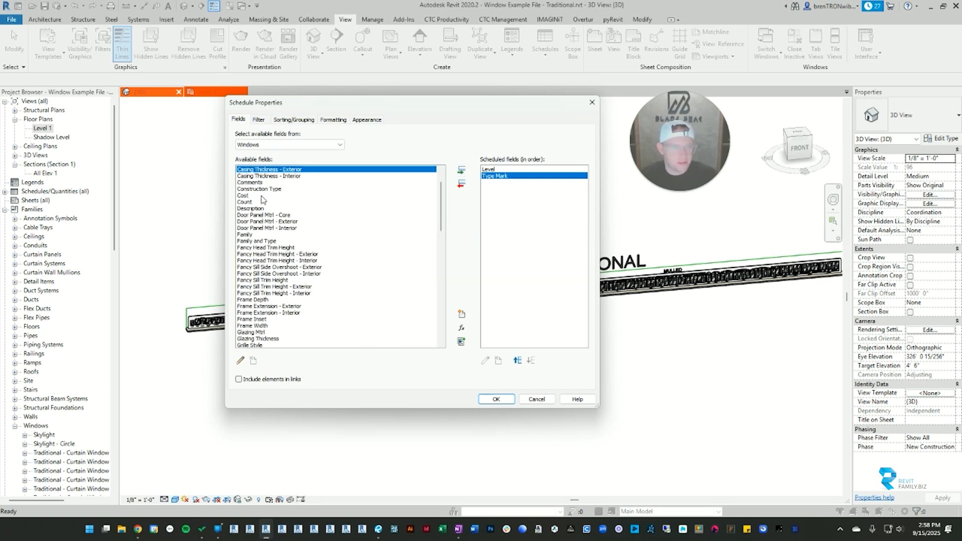
left_click(246, 202)
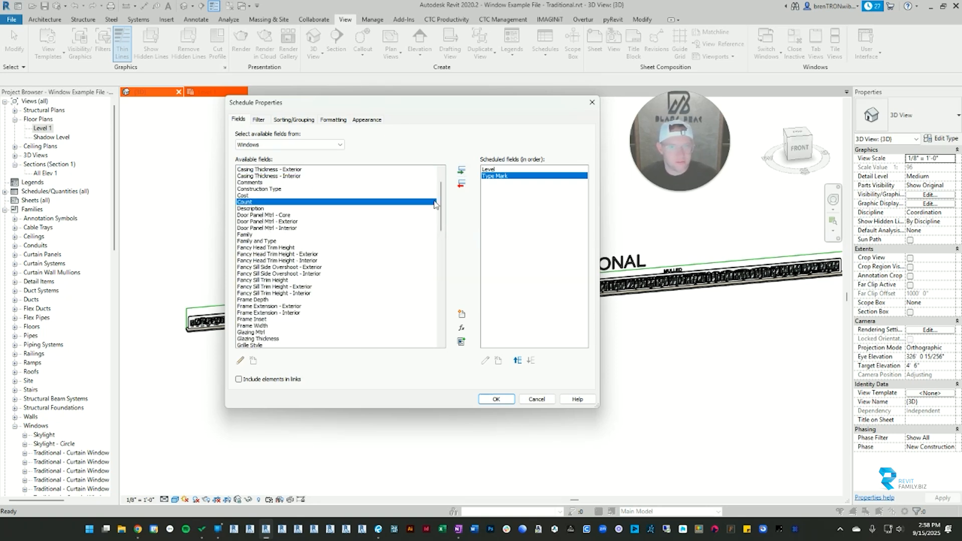
left_click(462, 172)
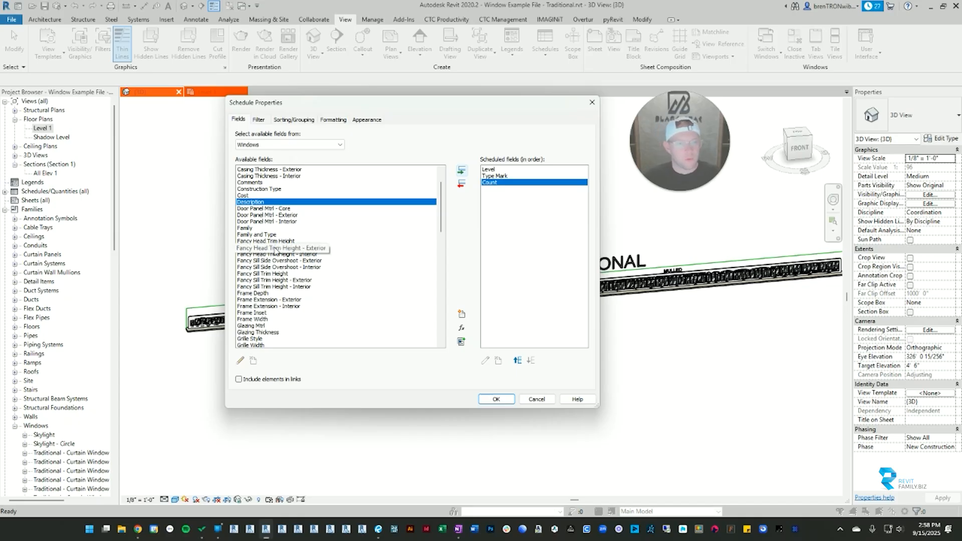
Add the Width and Height fields to the scheduled fields after Count.
scroll(276, 270, "down", 2)
scroll(277, 270, "down", 12)
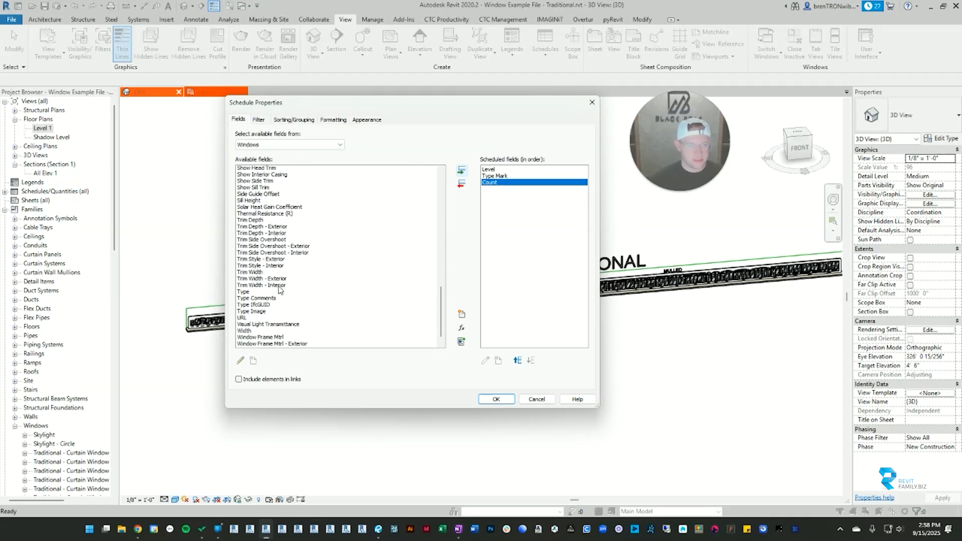
left_click(248, 305)
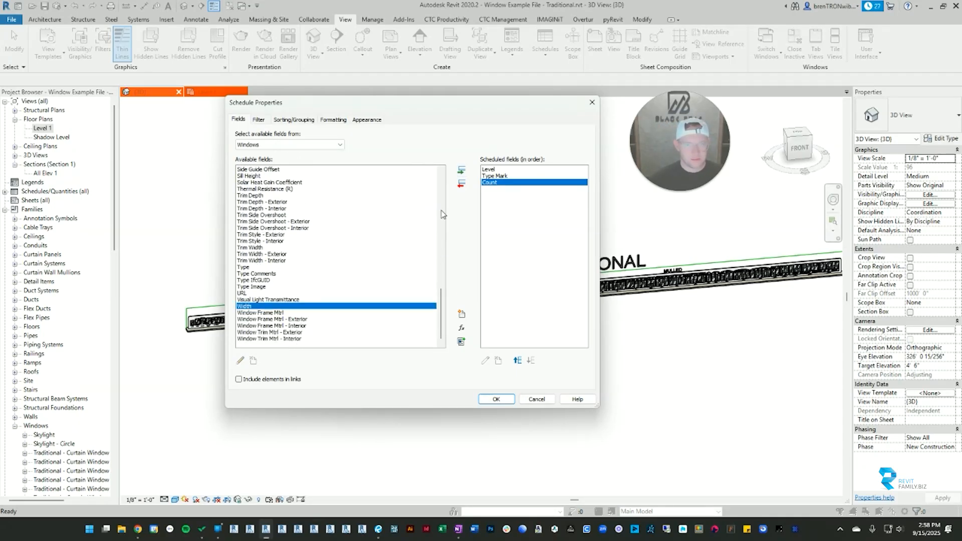
left_click(465, 172)
left_click(277, 253)
key("h")
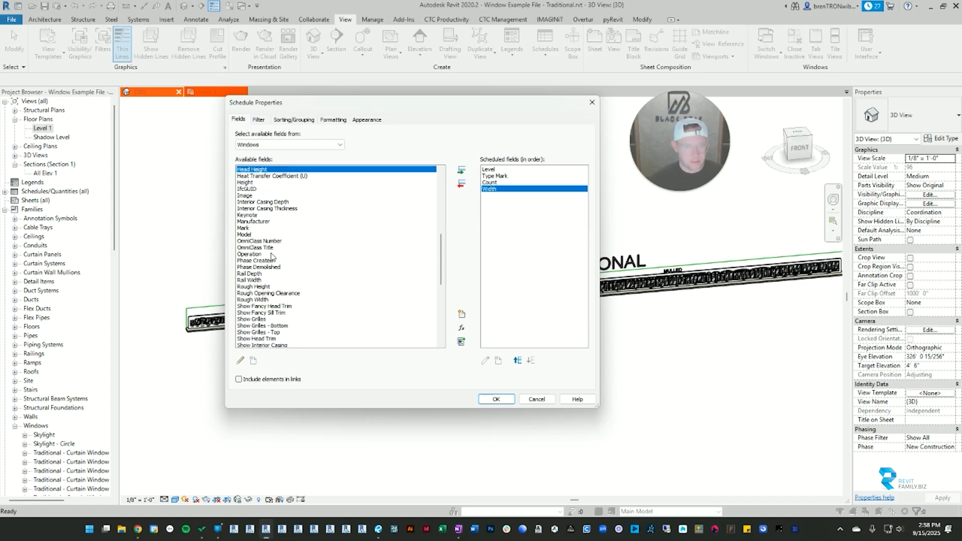
scroll(249, 182, "up", 2)
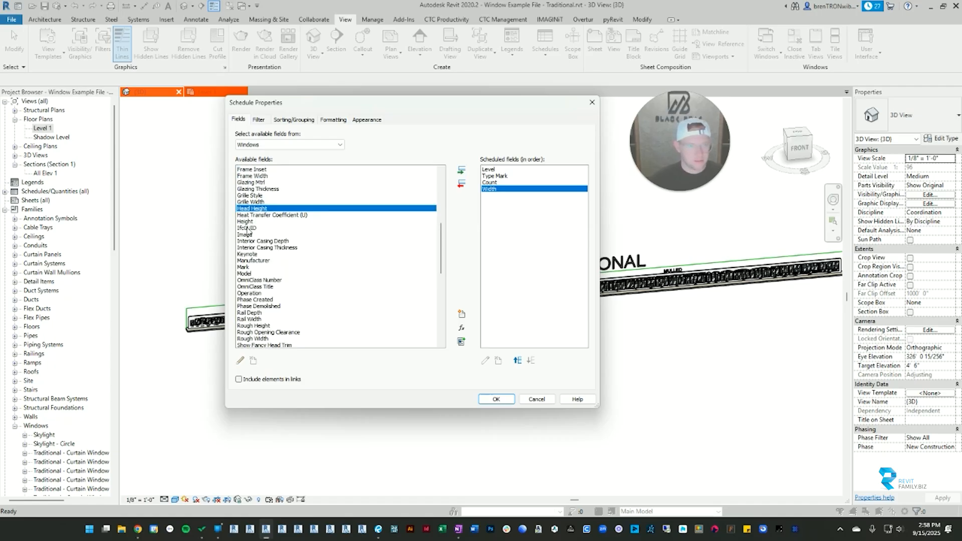
left_click(270, 222)
left_click(461, 171)
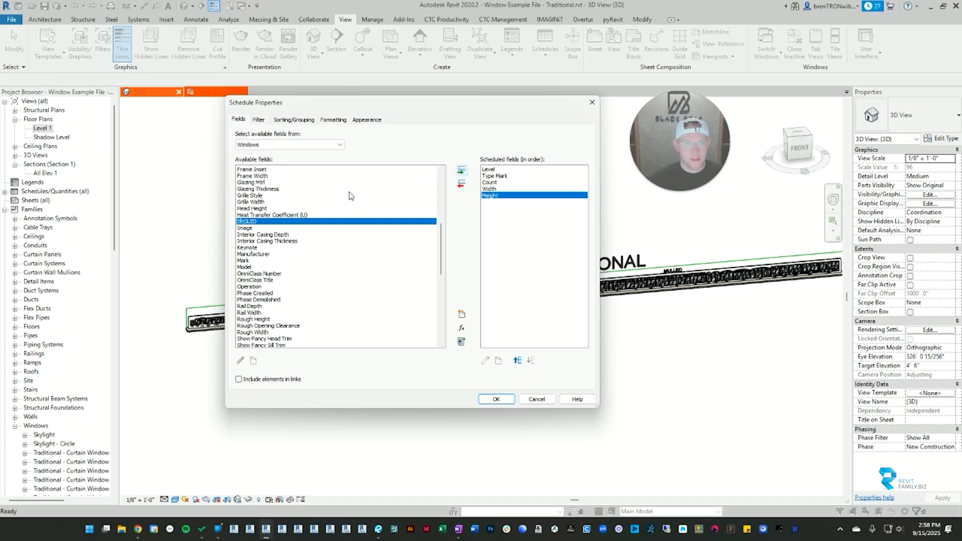
Add the Head Height and Sill Height fields to the scheduled fields after Height.
left_click(249, 209)
left_click(463, 172)
left_click(249, 259)
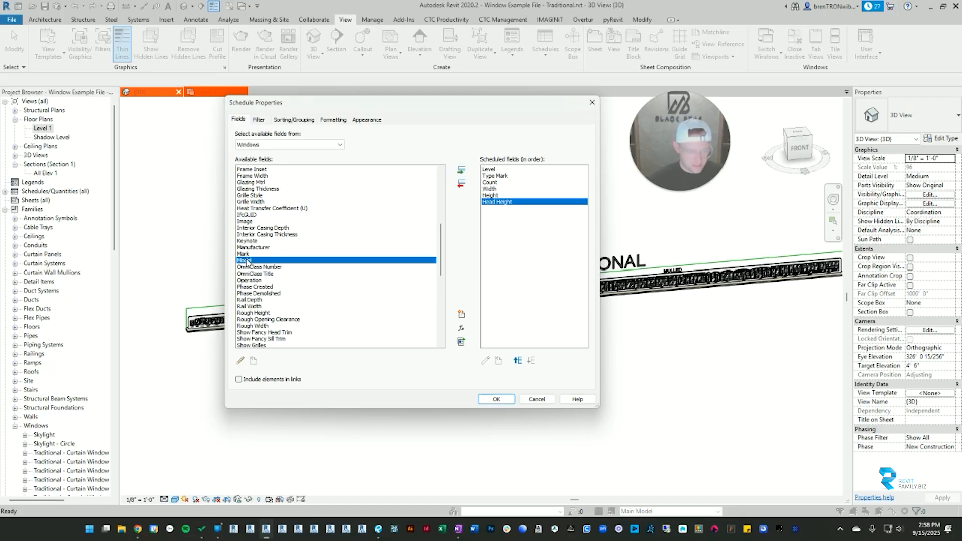
key("s")
scroll(255, 301, "down", 2)
scroll(255, 301, "down", 4)
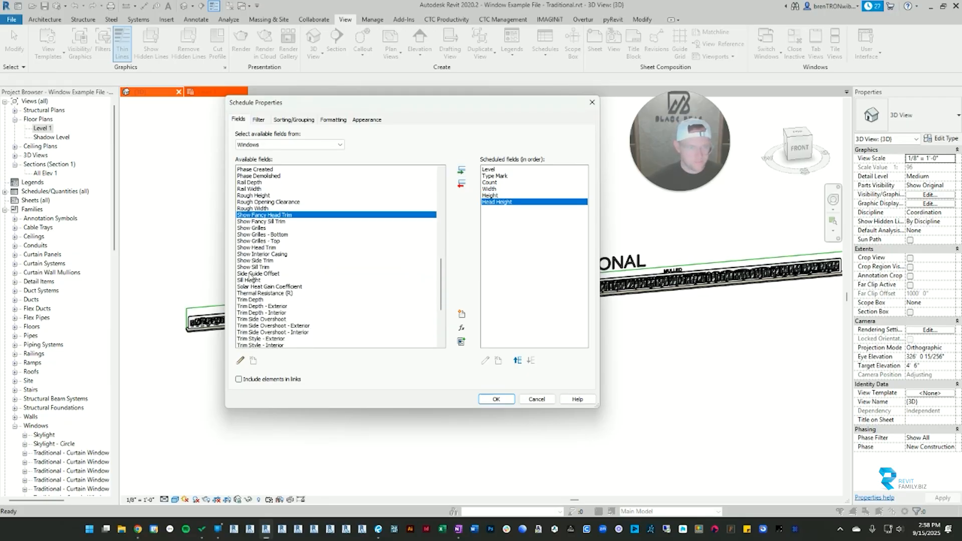
left_click(286, 278)
left_click(462, 172)
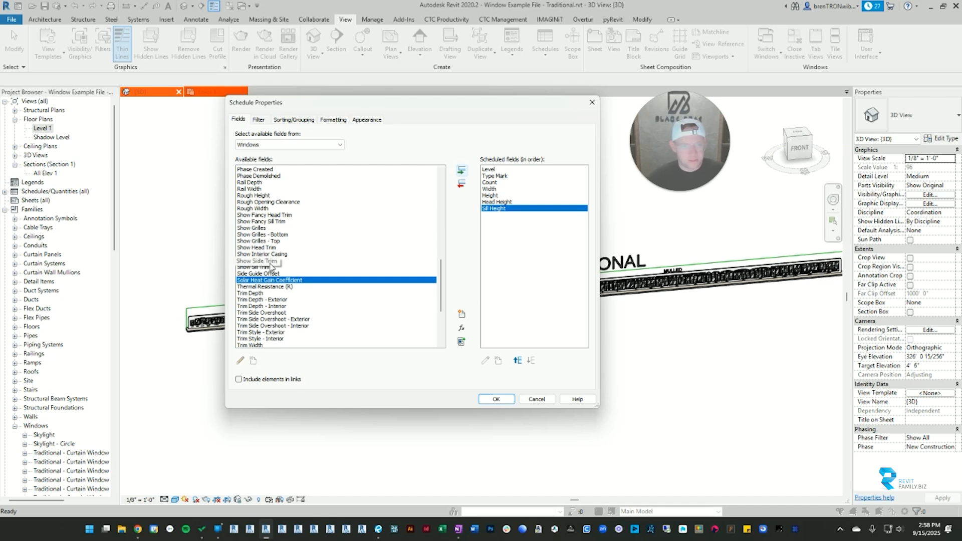
Add the Type Comments field to the scheduled fields after Sill Height.
left_click(260, 286)
scroll(253, 314, "down", 4)
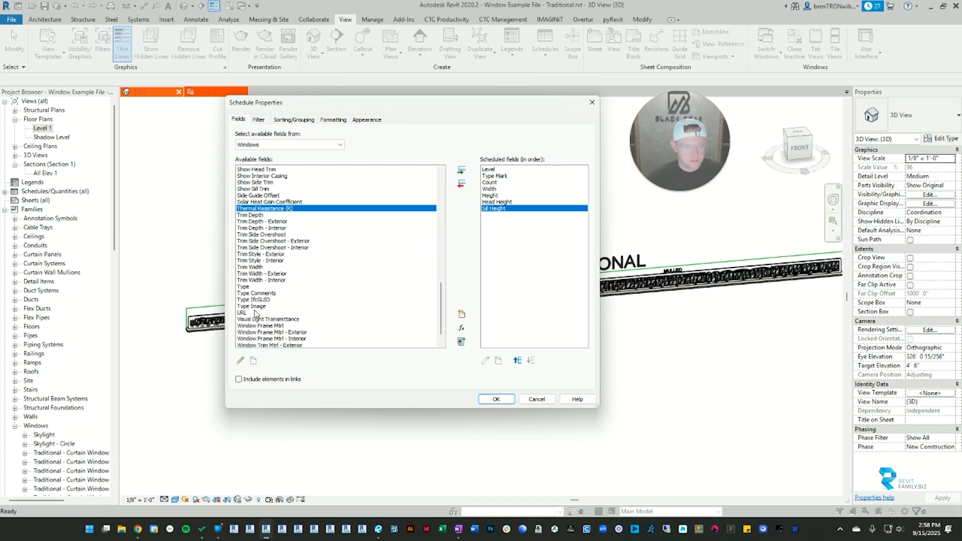
left_click(259, 293, "ctrl")
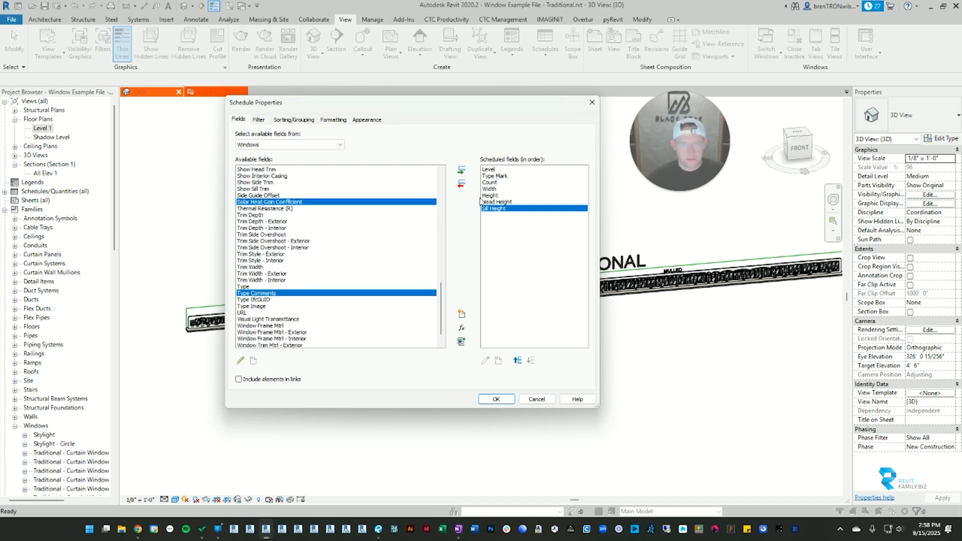
left_click(463, 170)
Add the Comments field to the scheduled fields after Type Comments.
scroll(265, 288, "up", 15)
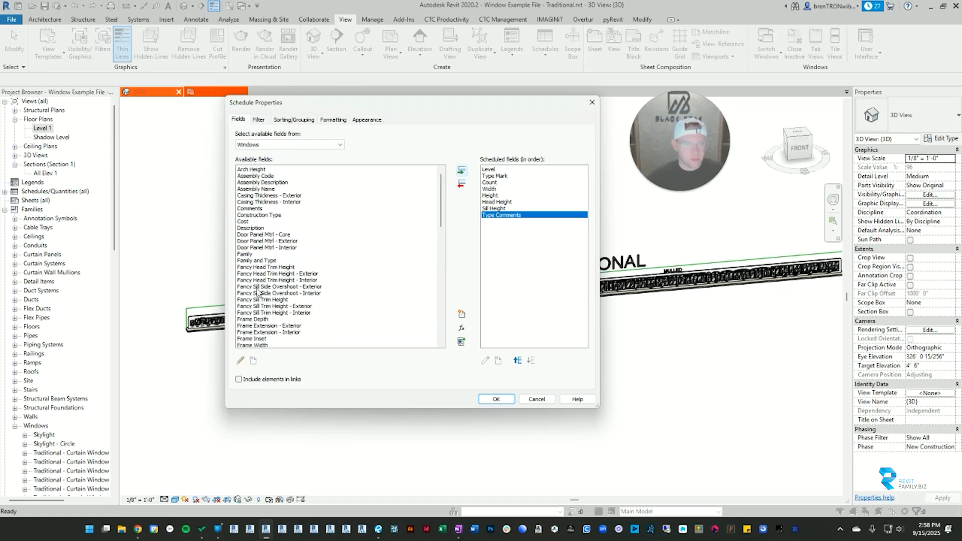
scroll(266, 275, "down", 6)
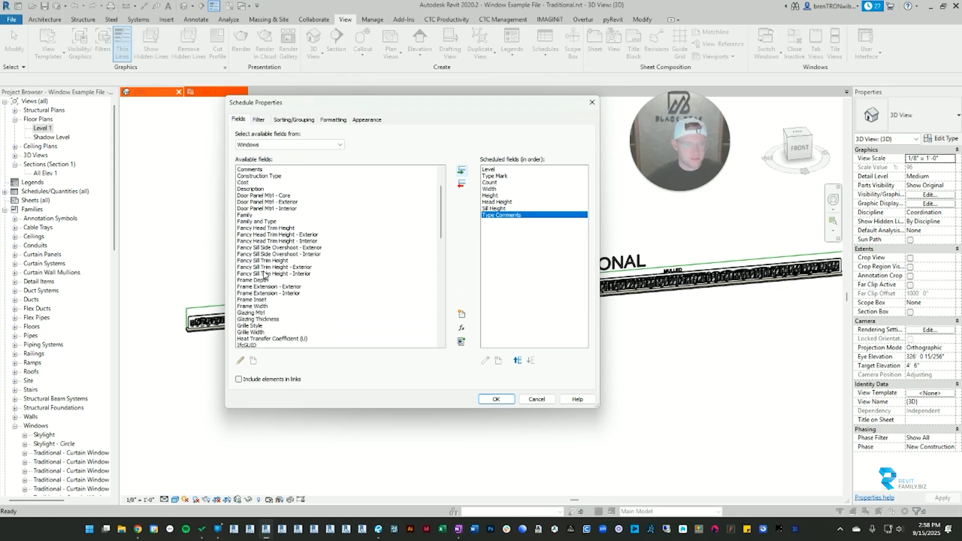
scroll(264, 278, "down", 6)
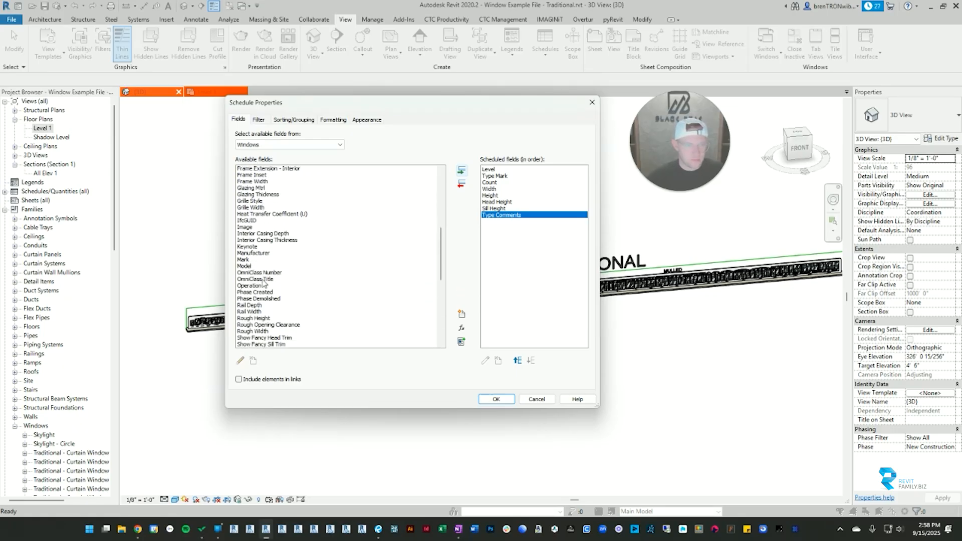
scroll(261, 281, "up", 2)
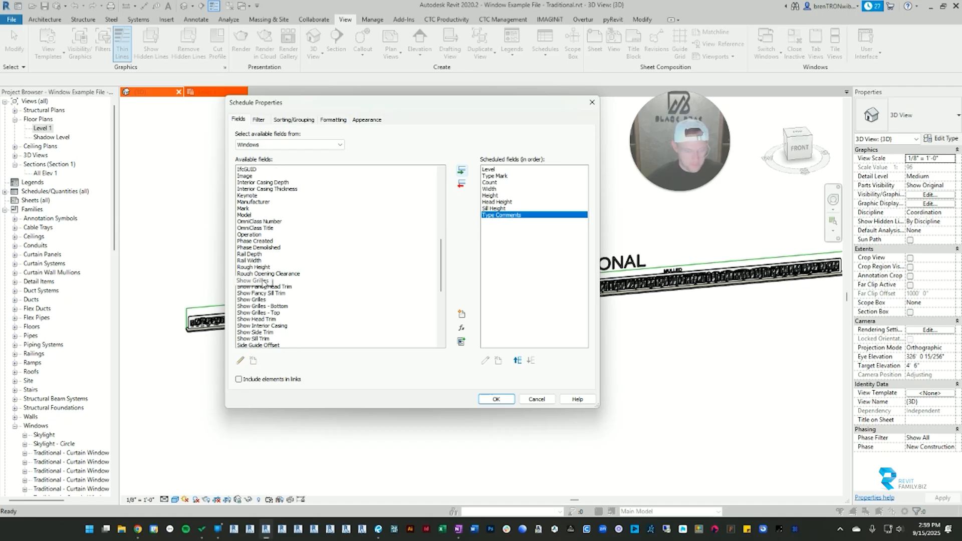
left_click(296, 242)
key("c")
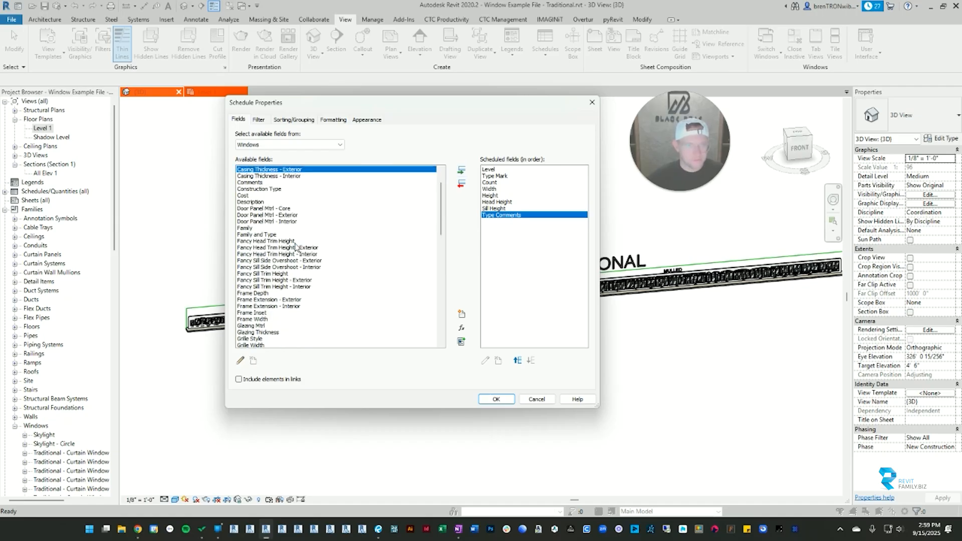
left_click(250, 182)
left_click(461, 171)
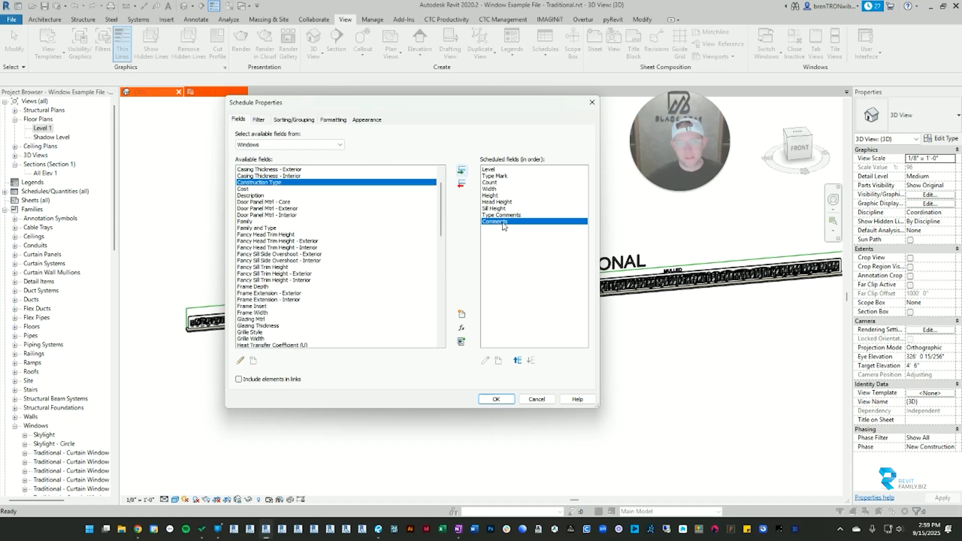
Add the To Room: Name field to the scheduled fields after Comments.
scroll(444, 193, "up", 2)
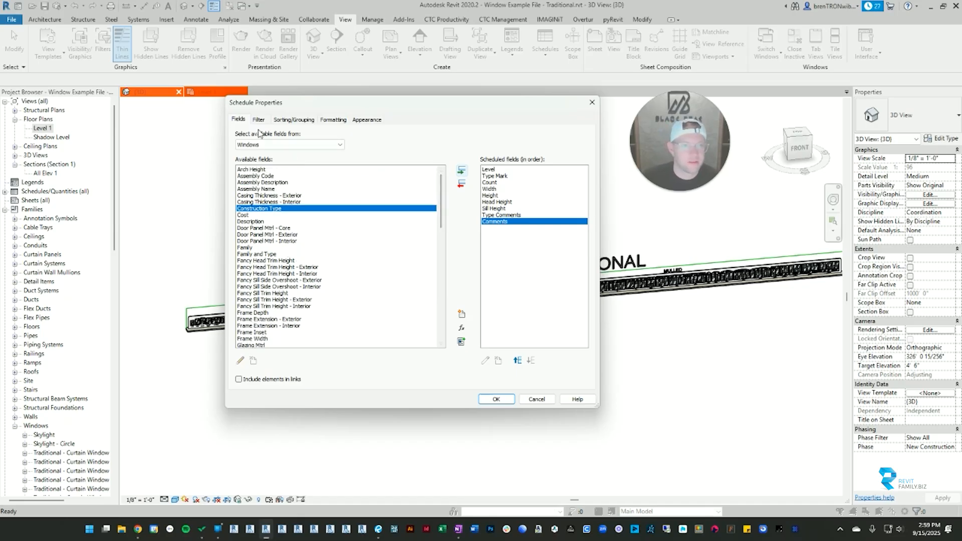
left_click(253, 146)
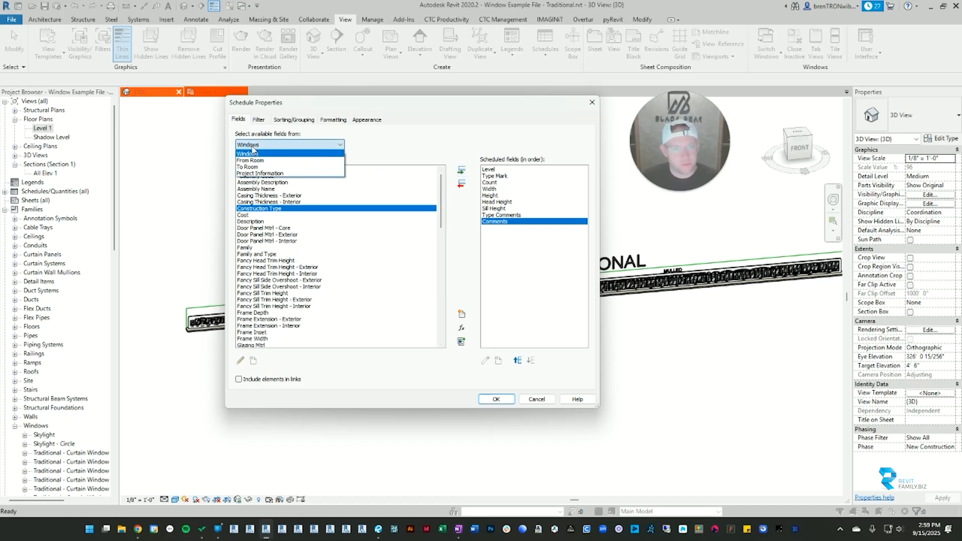
left_click(248, 154)
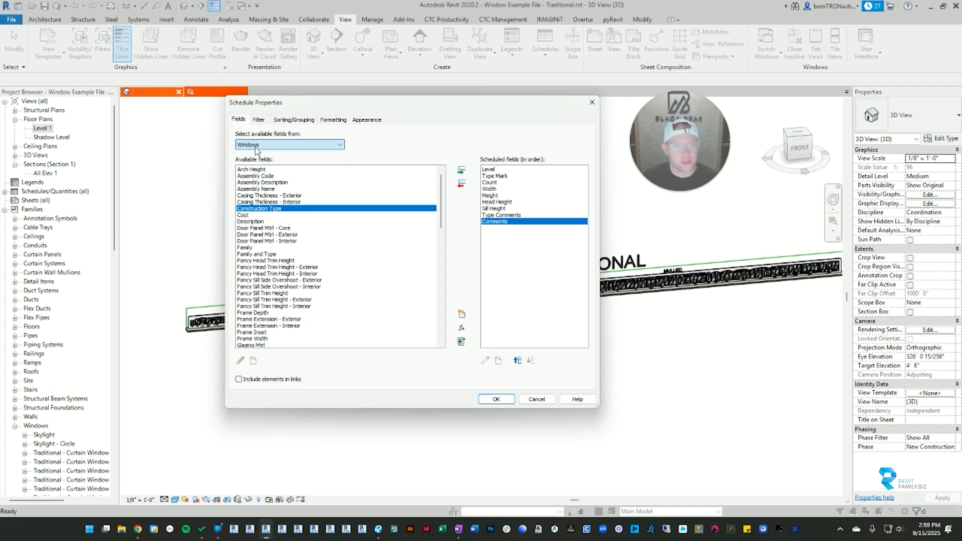
left_click(272, 145)
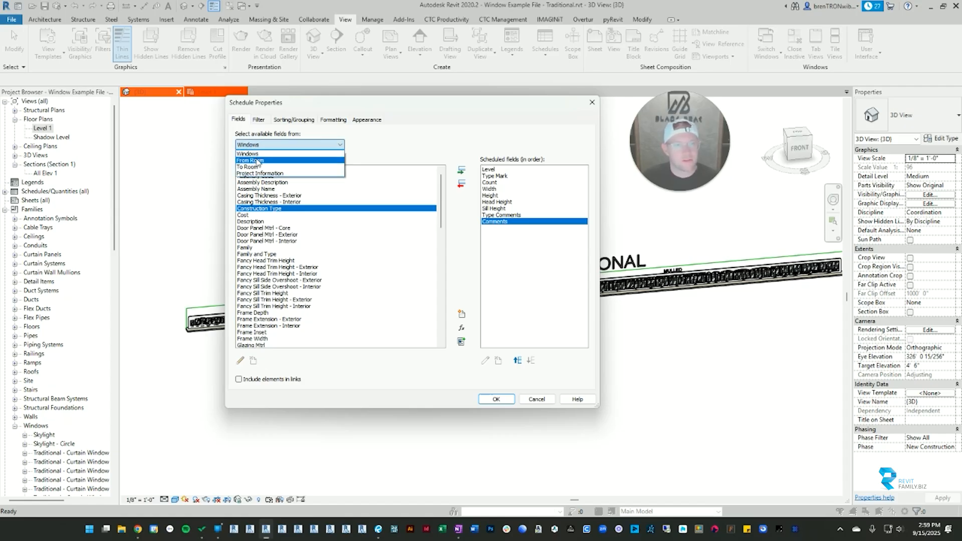
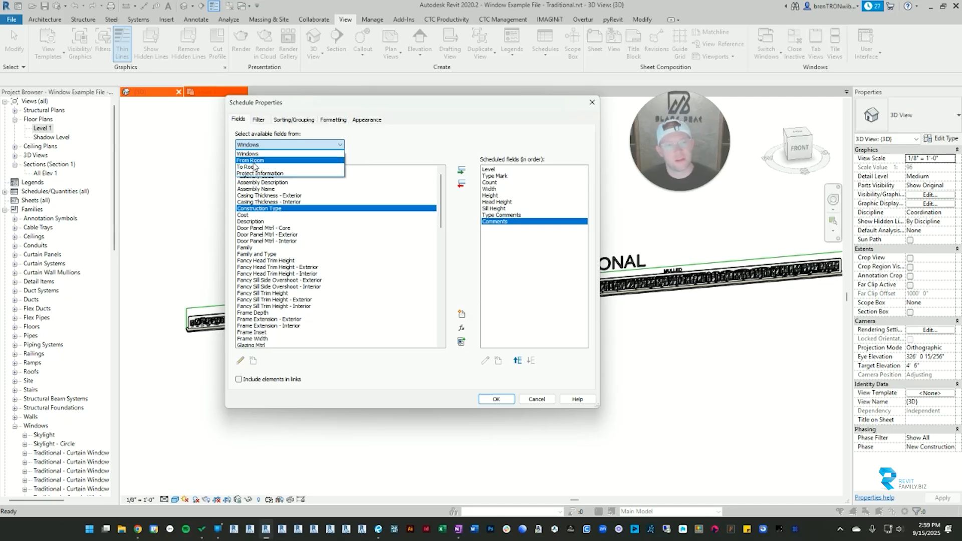
left_click(252, 168)
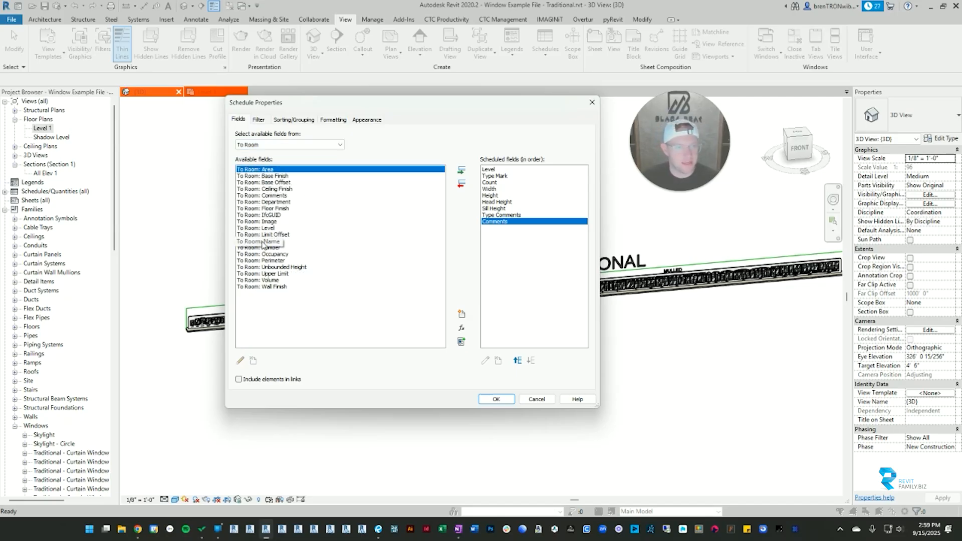
left_click(262, 241)
left_click(461, 171)
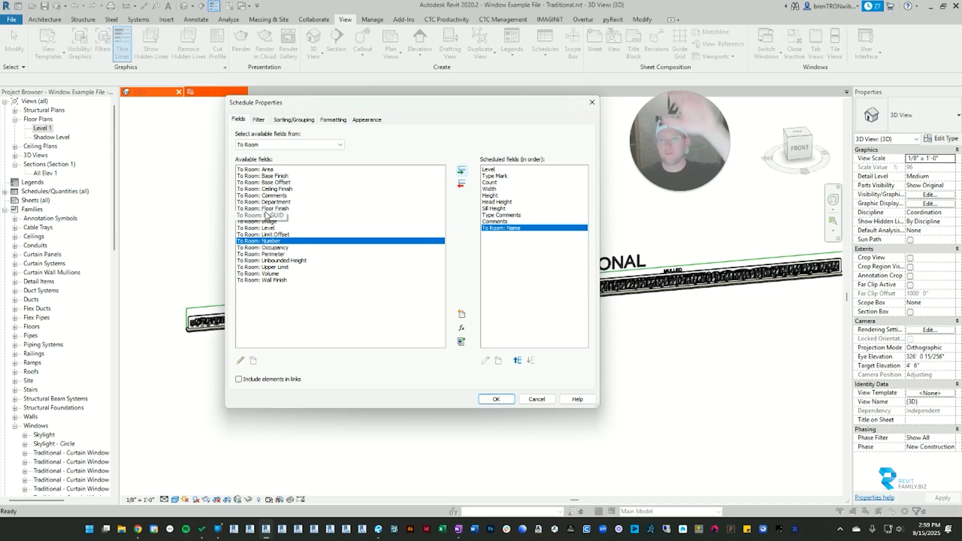
Add the From Room: Number field to the scheduled fields after To Room: Name.
left_click(263, 145)
left_click(255, 161)
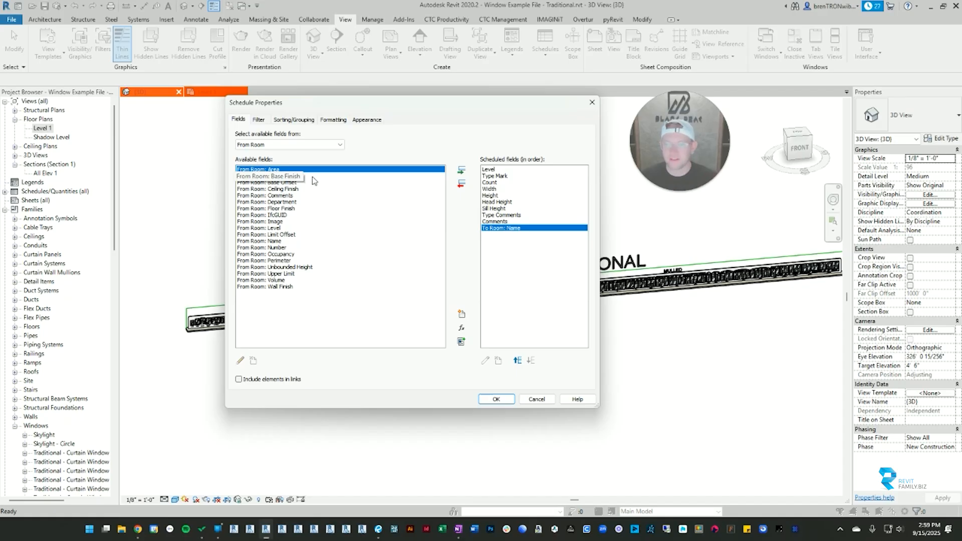
left_click(283, 249)
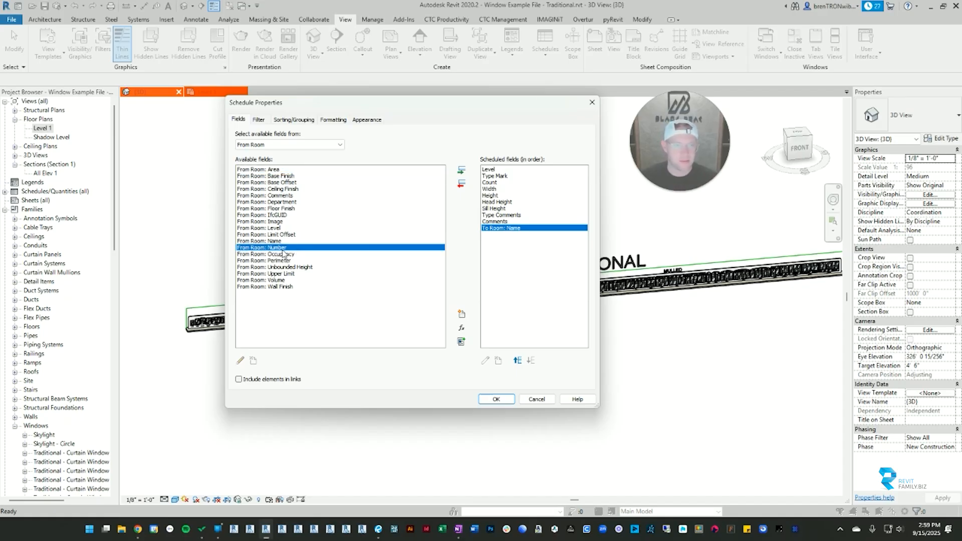
left_click(461, 170)
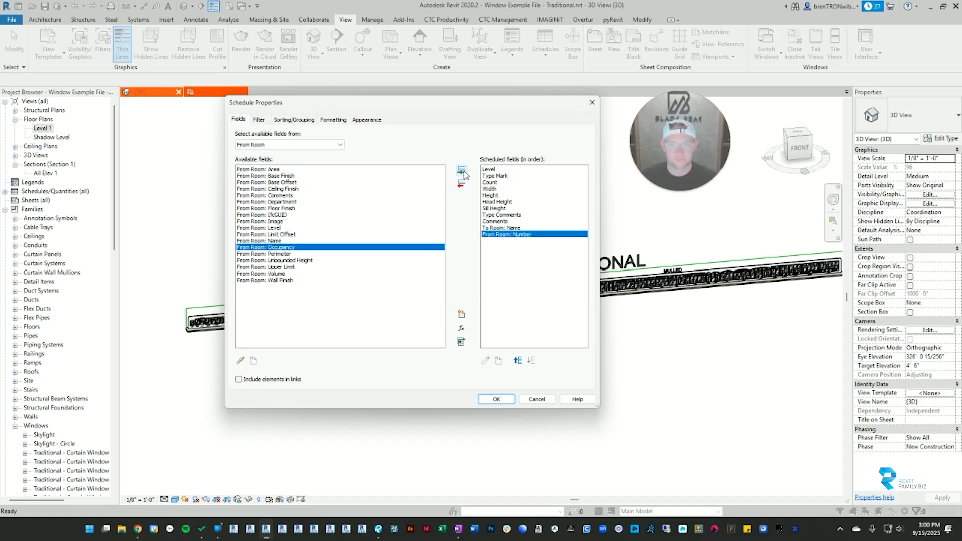
Move the To Room: Name field up in the scheduled order to directly follow Level.
left_click(518, 361)
left_click(517, 361)
left_click(518, 361)
left_click(517, 361)
left_click(518, 361)
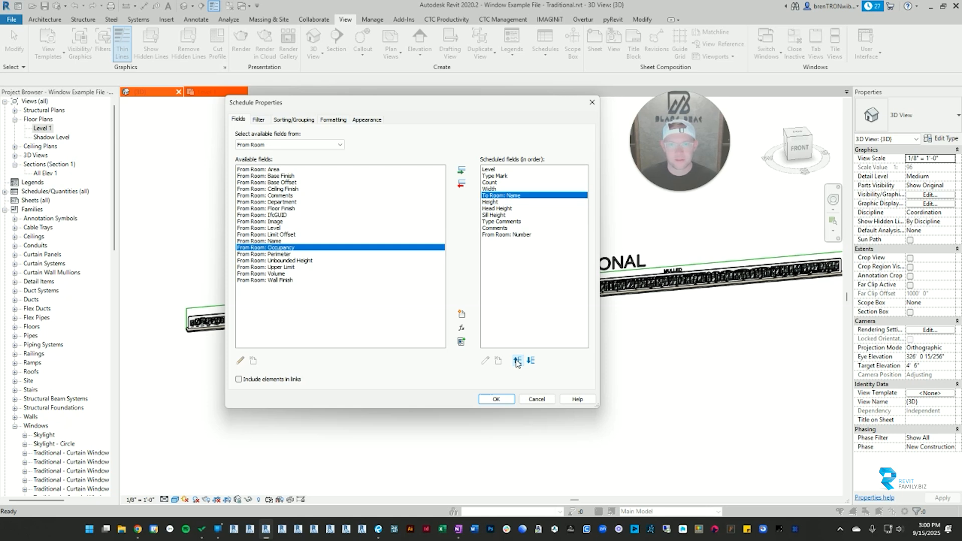
left_click(518, 361)
left_click(518, 361)
left_click(518, 361)
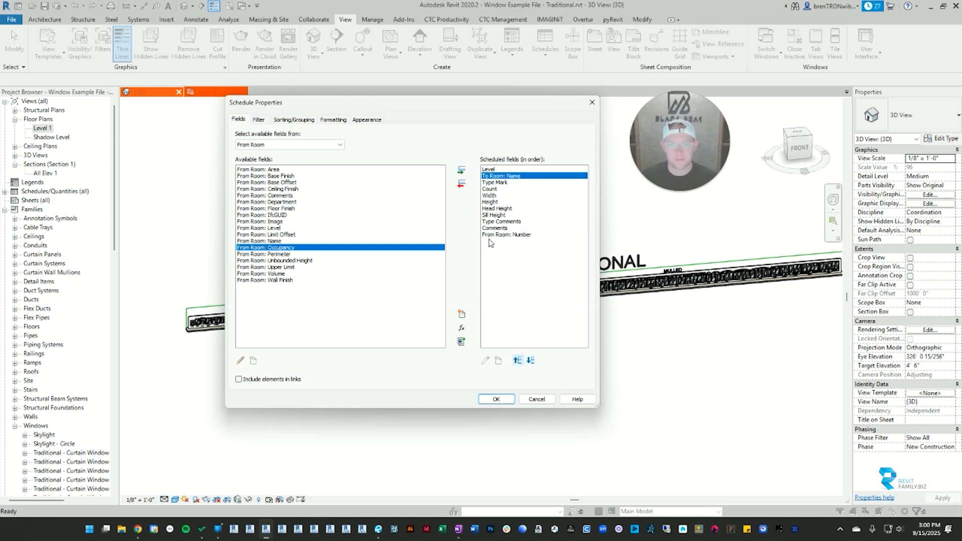
Move the From Room: Number field up in the scheduled order to directly follow To Room: Name.
left_click(499, 234)
left_click(518, 361)
left_click(517, 361)
left_click(518, 360)
left_click(518, 361)
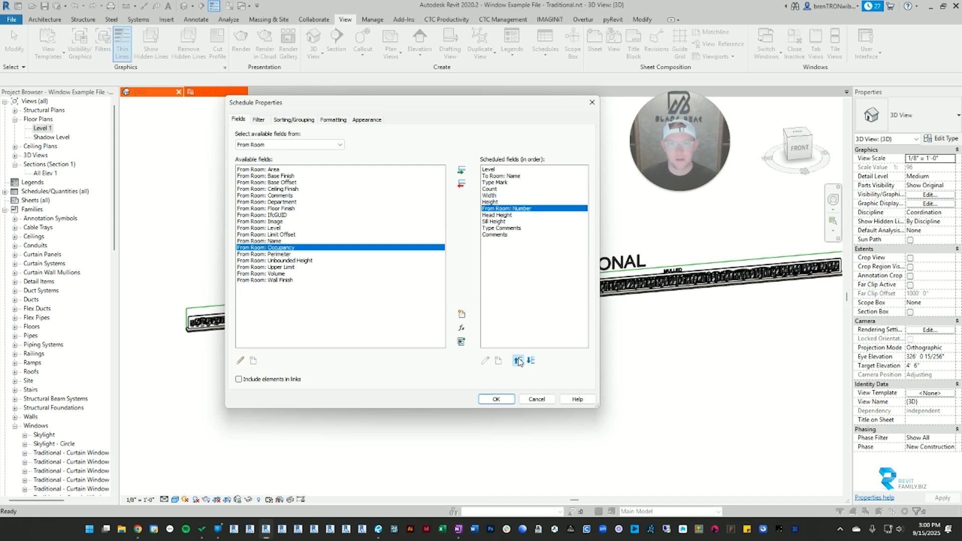
left_click(518, 361)
left_click(518, 360)
left_click(518, 361)
left_click(518, 361)
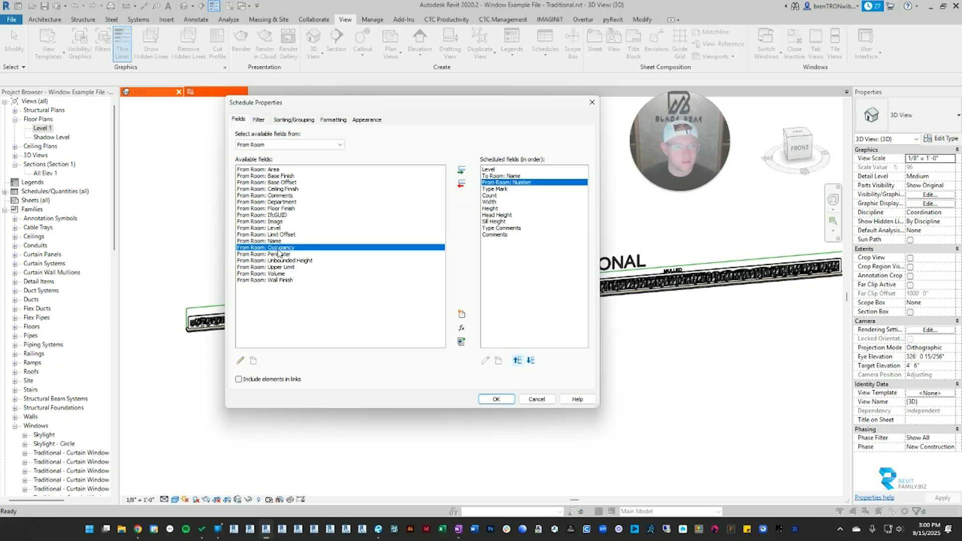
Replace the From Room: Number field with From Room: Name, placed directly after To Room: Name.
left_click(296, 241)
left_click(461, 172)
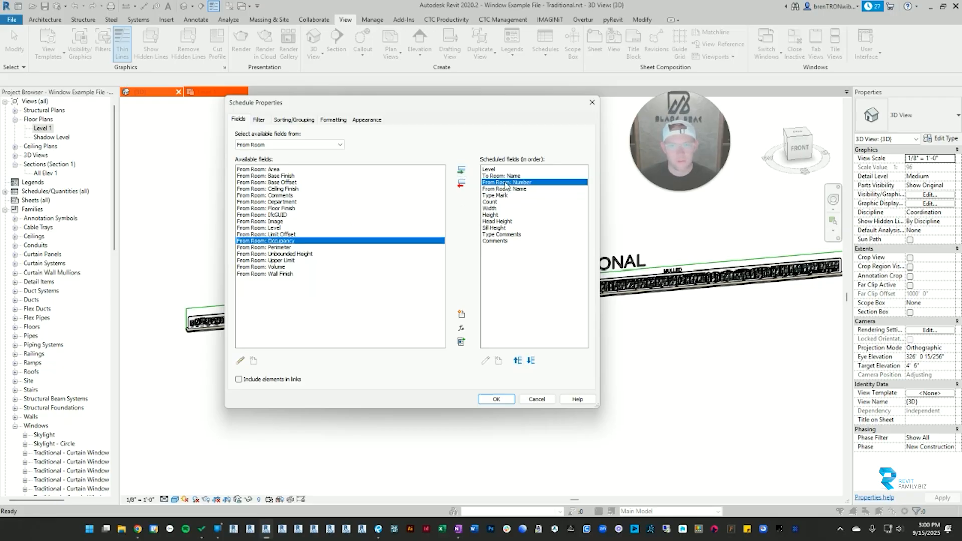
left_click(462, 185)
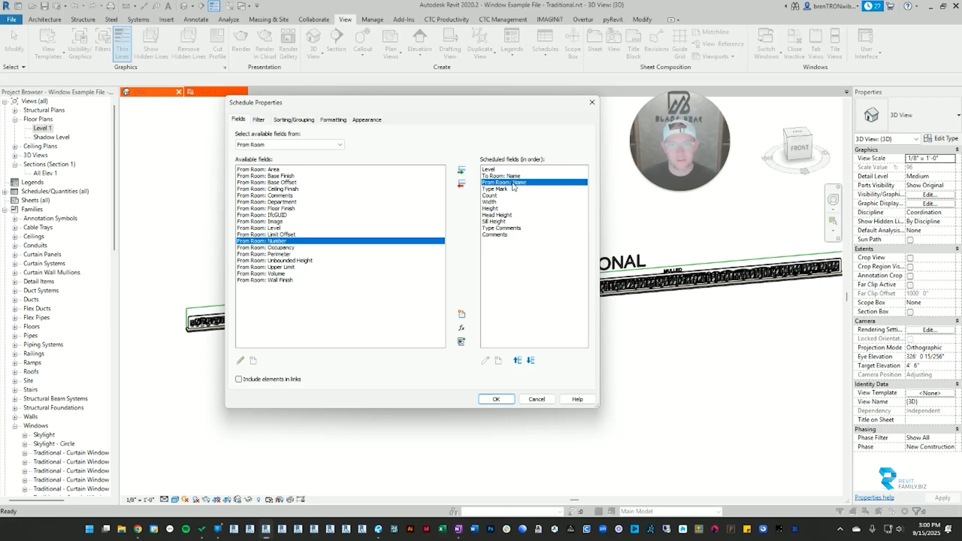
Create the window schedule from the chosen fields and review its rows and room name columns.
left_click(497, 400)
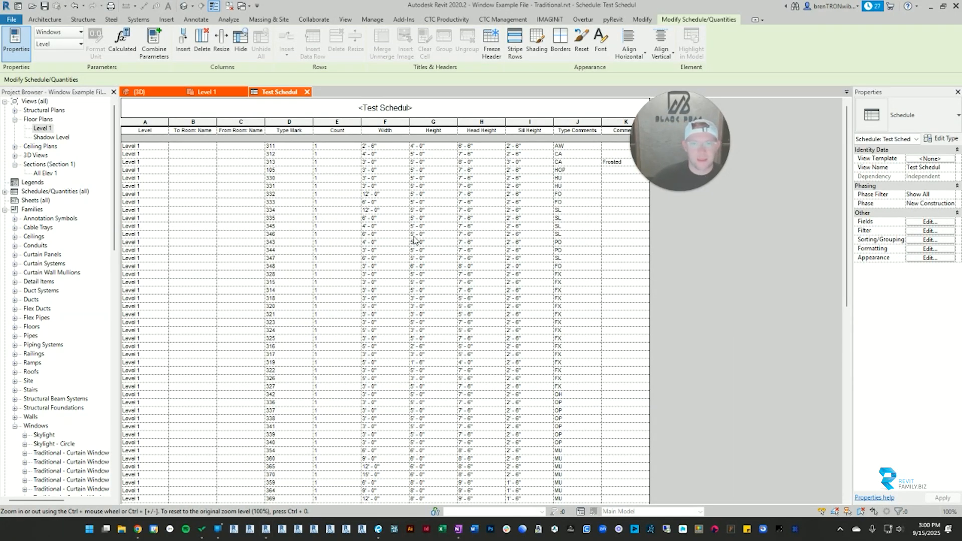
scroll(243, 218, "down", 2)
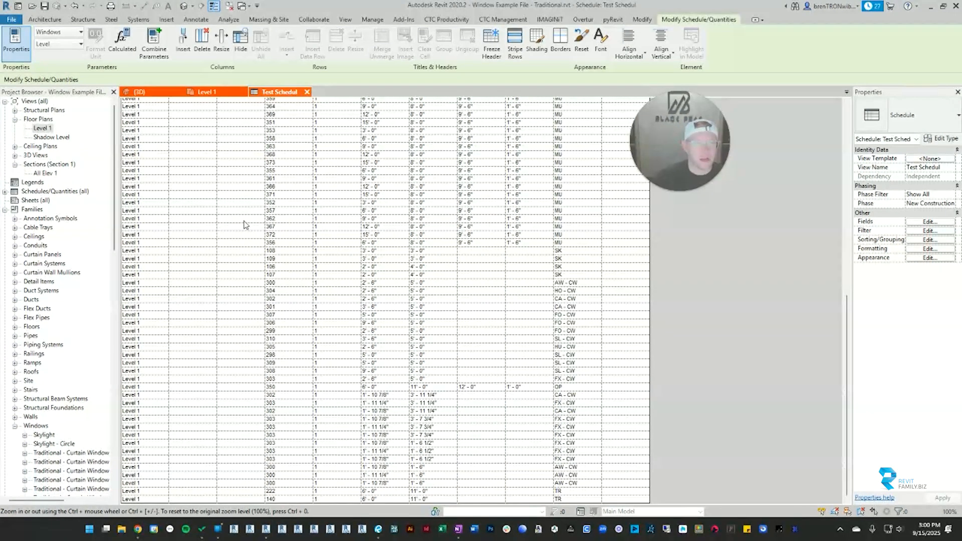
scroll(245, 226, "up", 2)
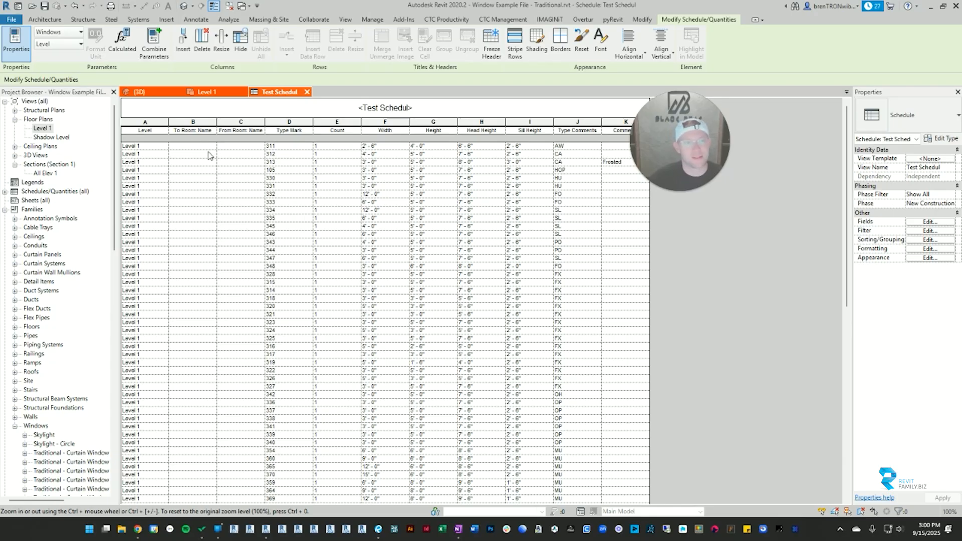
Open the Level 1 floor plan to show the full row of windows.
left_click(208, 92)
scroll(434, 260, "down", 3)
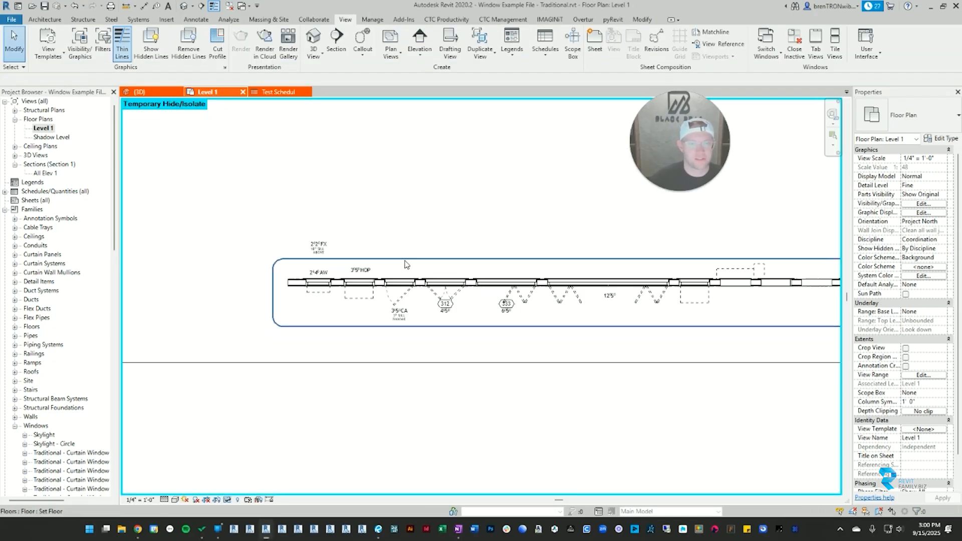
scroll(307, 288, "down", 2)
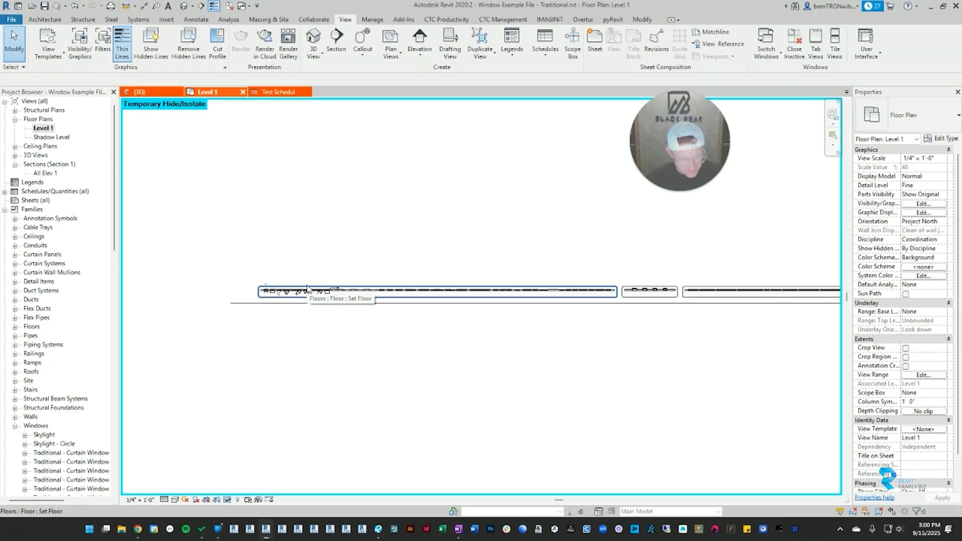
key("w")
key("a")
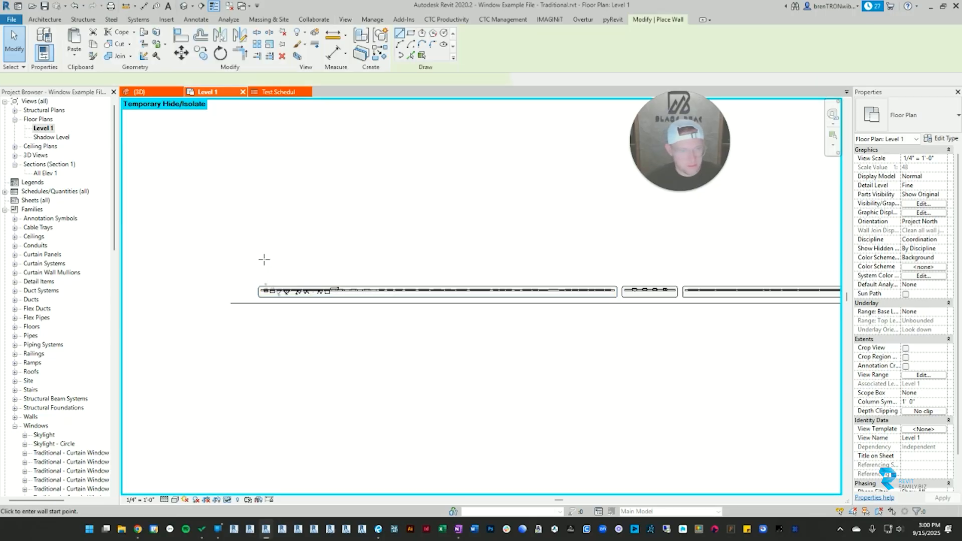
key("Escape")
key("w")
key("a")
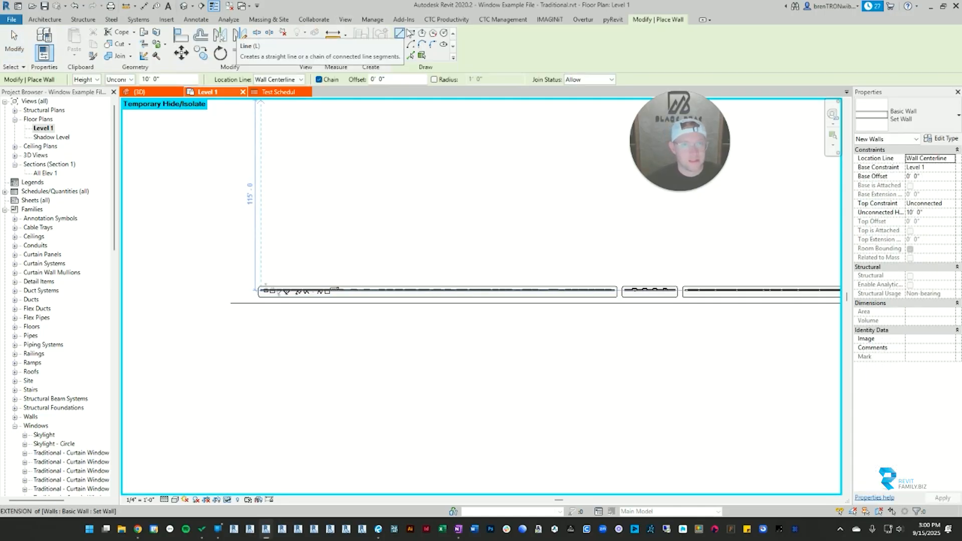
scroll(267, 302, "up", 6)
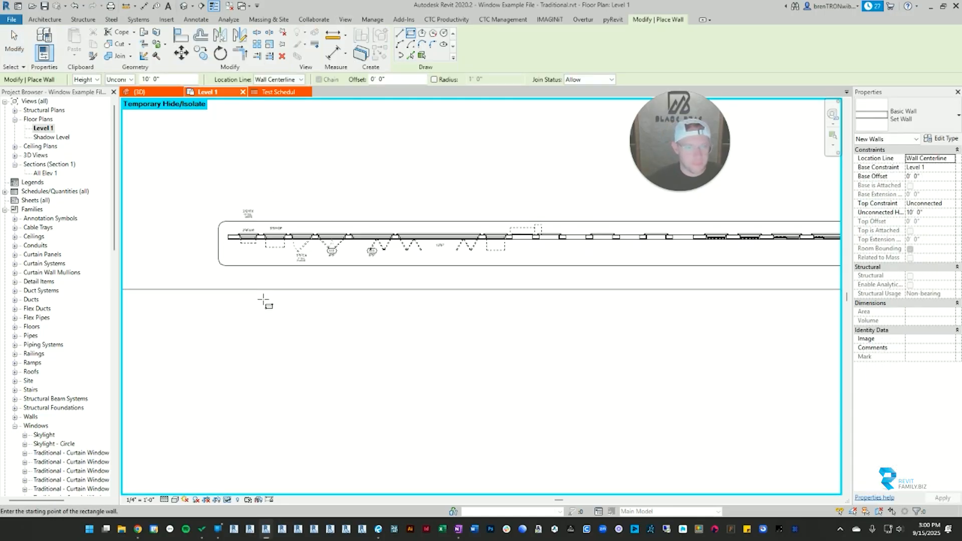
key("Escape")
Draw a Set Wall about 22'-6" long, perpendicular from the left end of the window wall, unjoining the conflicting elements.
key("w")
key("a")
scroll(226, 235, "up", 5)
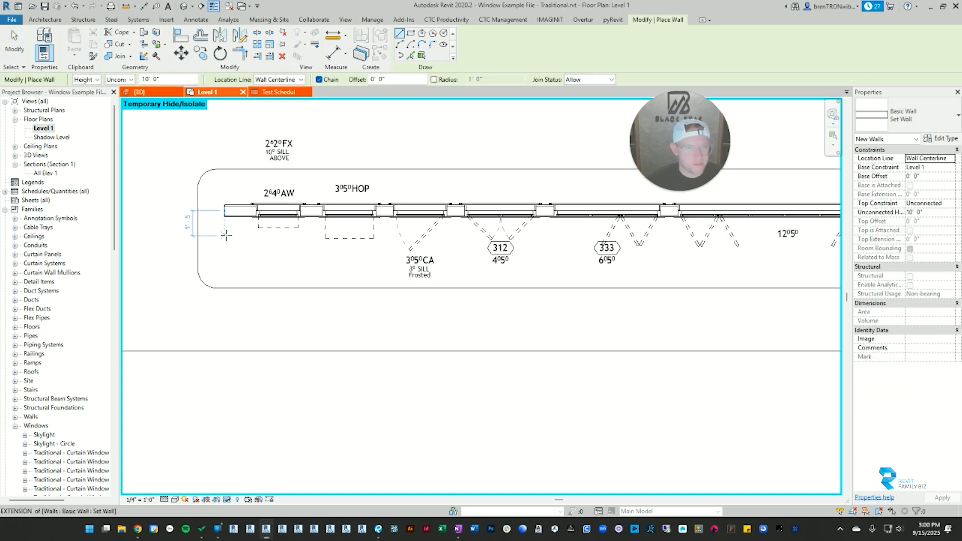
left_click(224, 198)
scroll(229, 179, "down", 5)
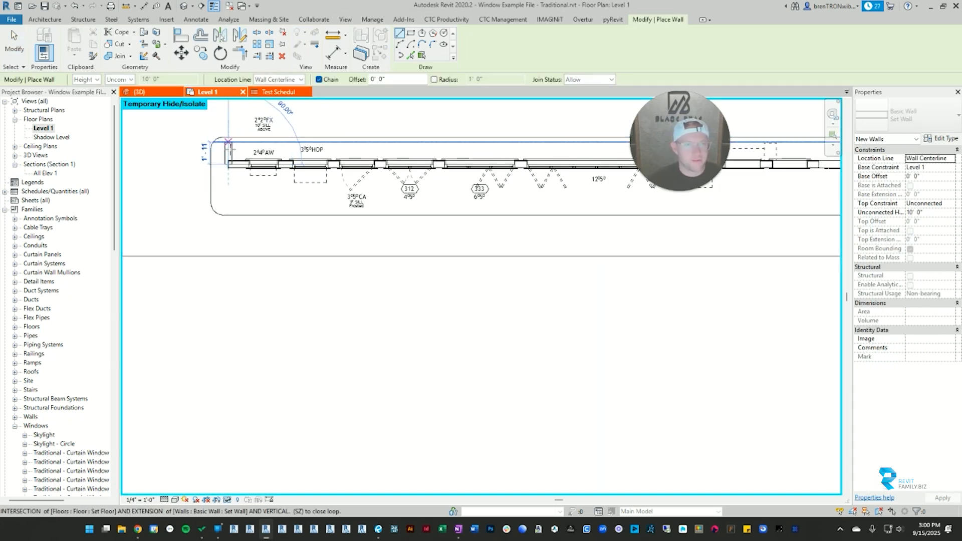
left_click(196, 228)
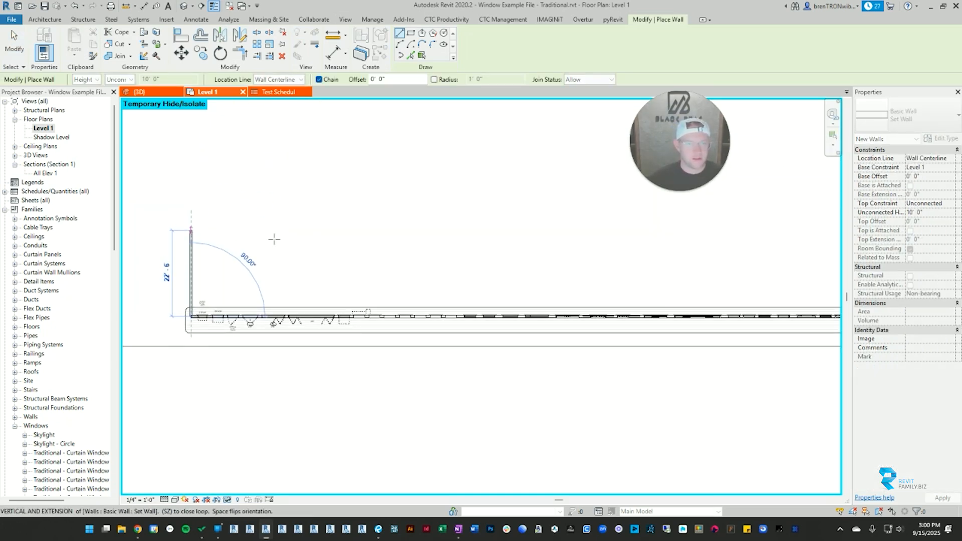
scroll(273, 238, "down", 3)
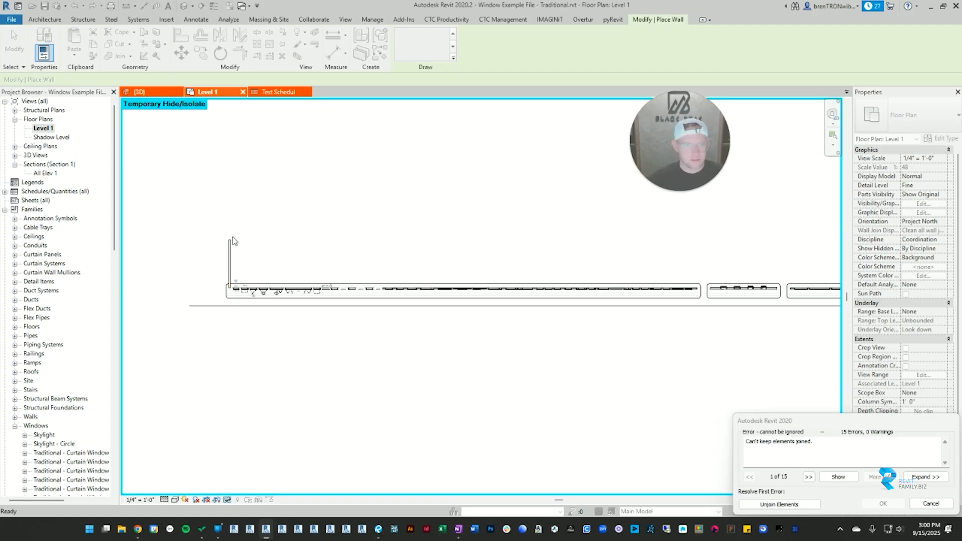
left_click(778, 504)
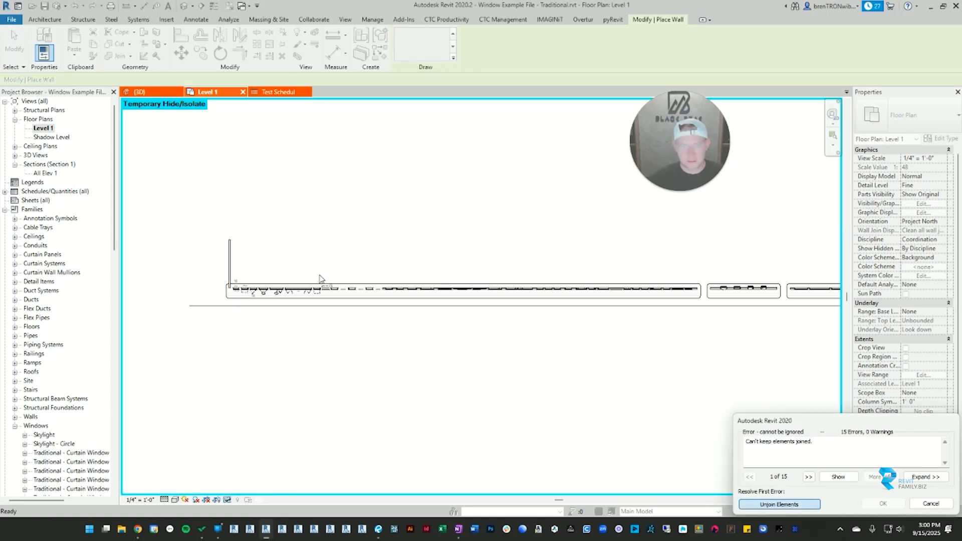
Draw the long back wall parallel to the window row and return it down to the right end of the last wall segment.
key("w")
key("a")
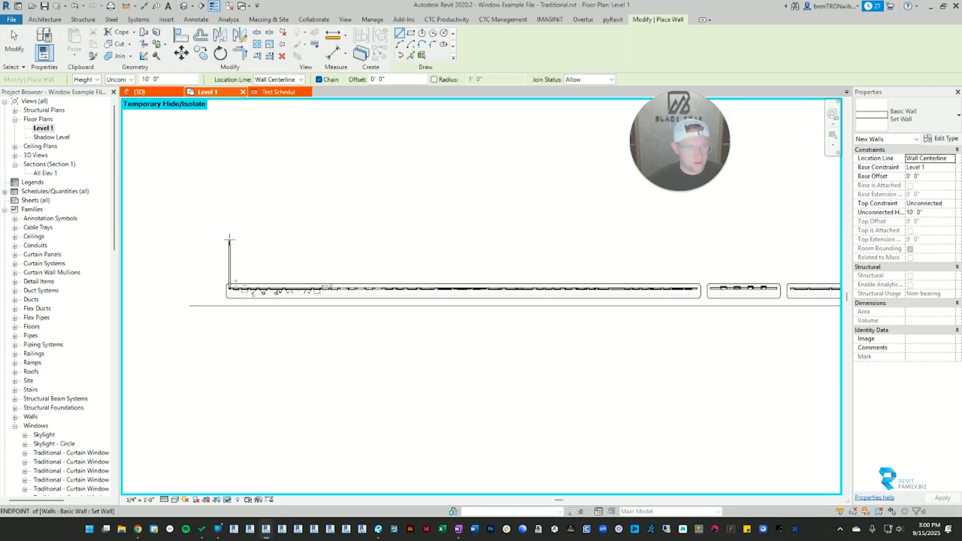
left_click(229, 239)
middle_click_drag(640, 244, 191, 245)
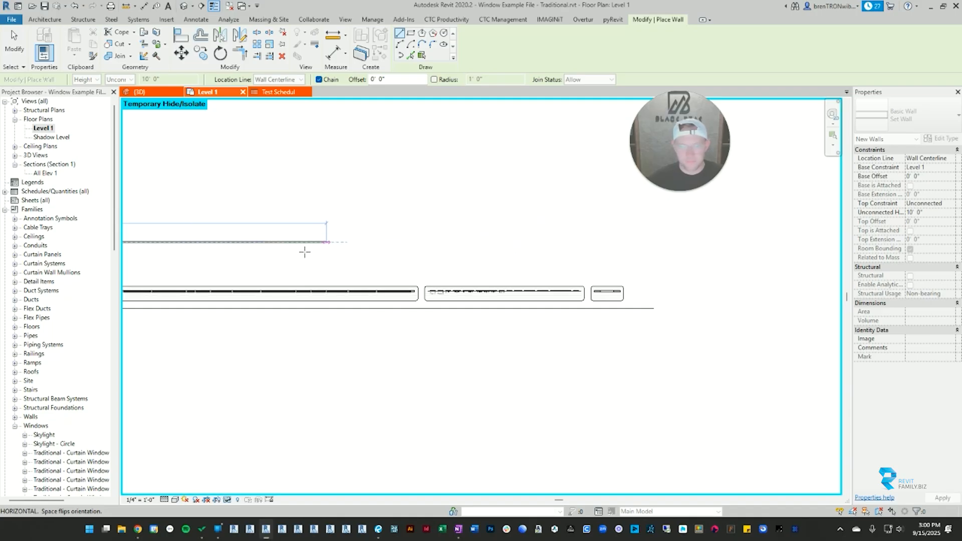
scroll(501, 248, "up", 4)
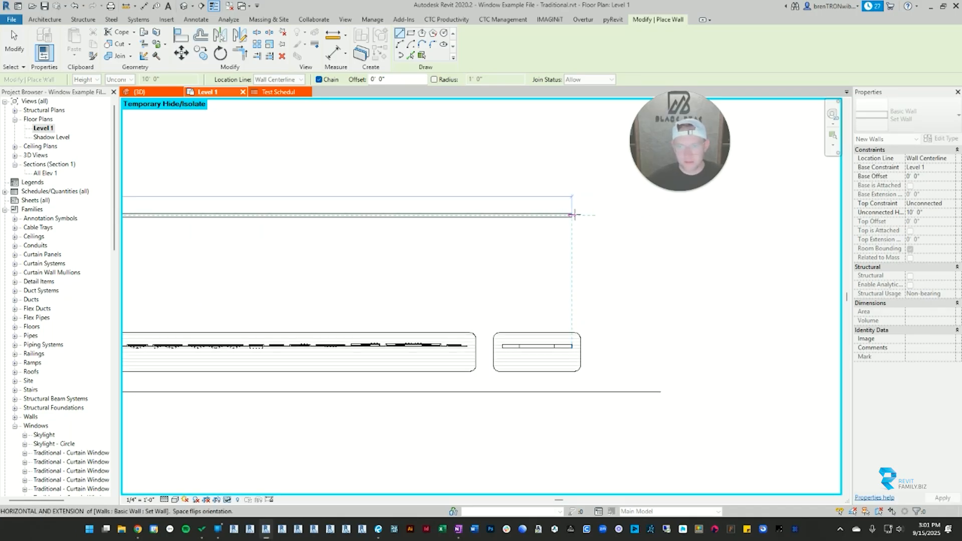
left_click(566, 214)
scroll(567, 336, "up", 3)
left_click(582, 357)
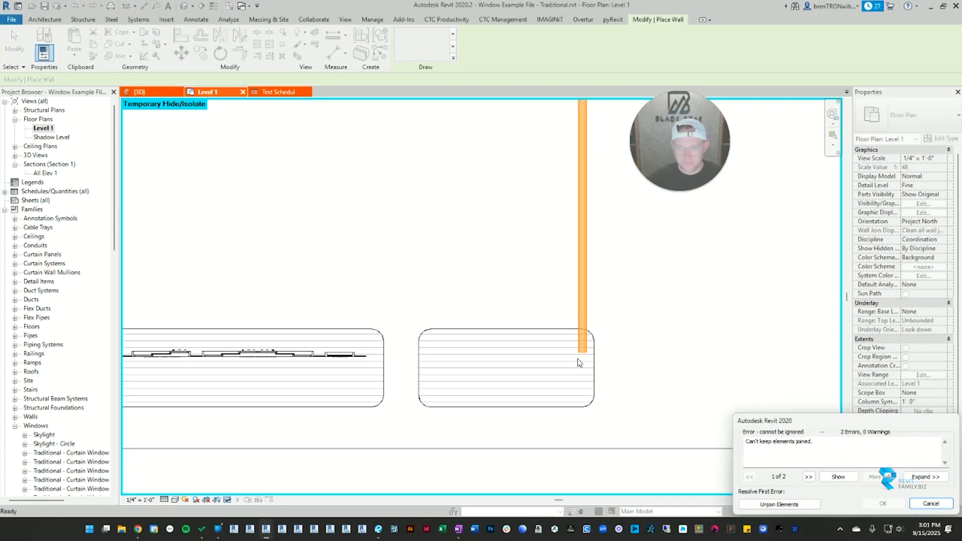
key("Escape")
key("Escape")
Bridge the gaps on both sides of the second-to-last window group with short Set Wall segments.
scroll(463, 318, "down", 2)
scroll(463, 318, "up", 3)
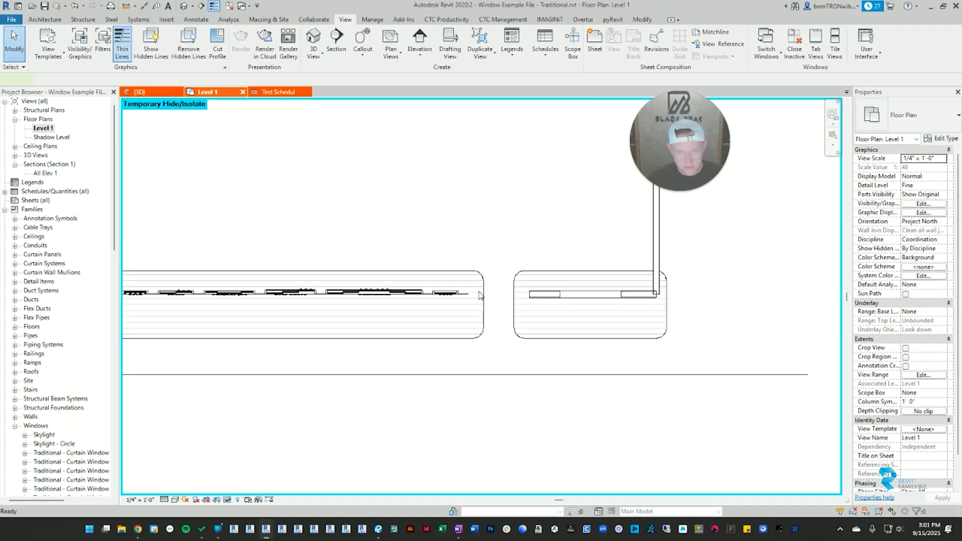
key("w")
key("a")
left_click(468, 294)
left_click(535, 294)
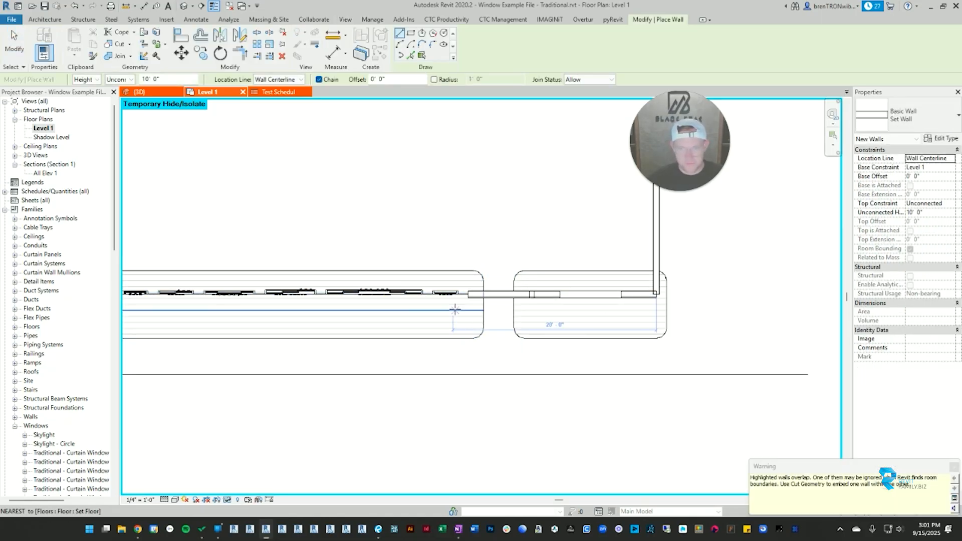
scroll(456, 311, "down", 3)
middle_click_drag(372, 312, 782, 301)
scroll(485, 301, "up", 3)
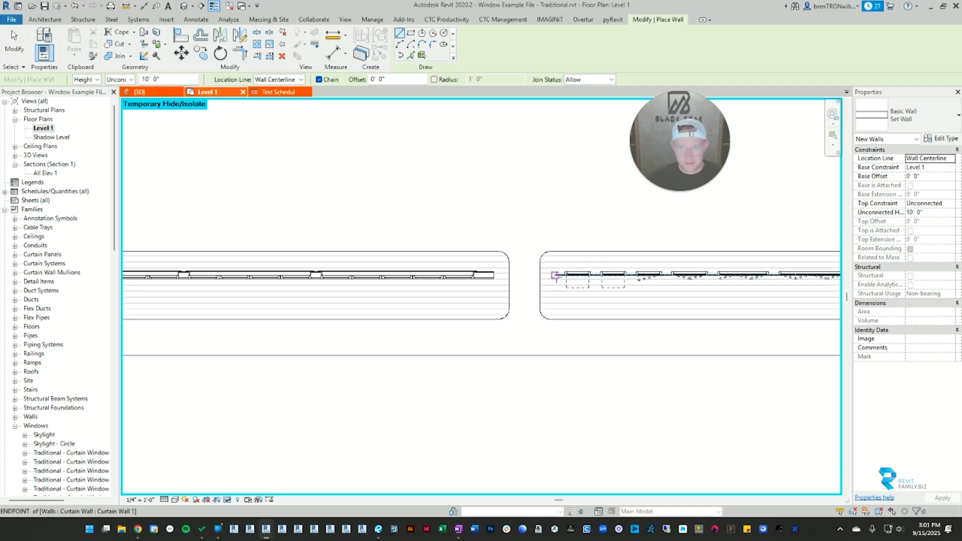
Bridge the gaps on both sides of the short four-window wall with Set Wall segments.
scroll(459, 304, "down", 3)
scroll(461, 305, "down", 2)
middle_click_drag(492, 305, 817, 287)
middle_click_drag(451, 298, 606, 309)
scroll(416, 309, "up", 3)
left_click(553, 274)
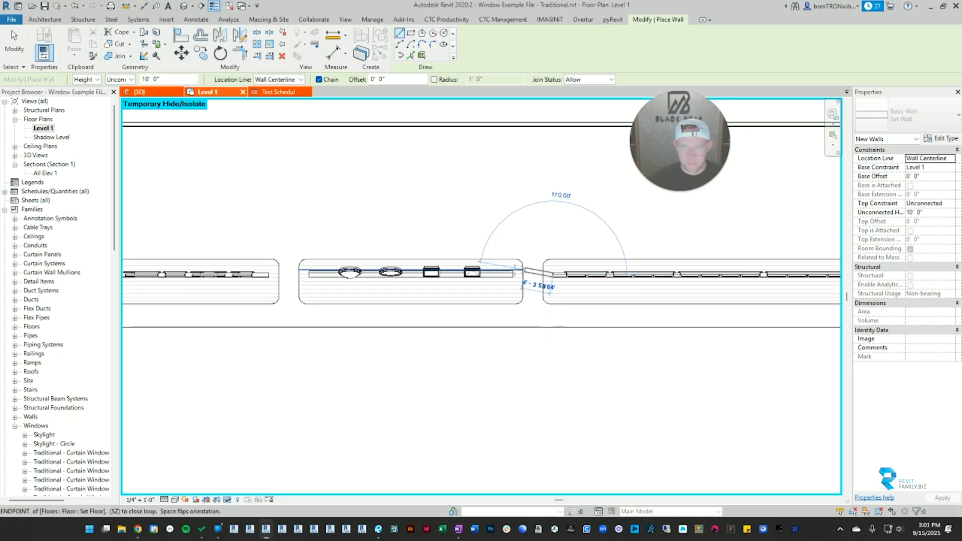
left_click(309, 274)
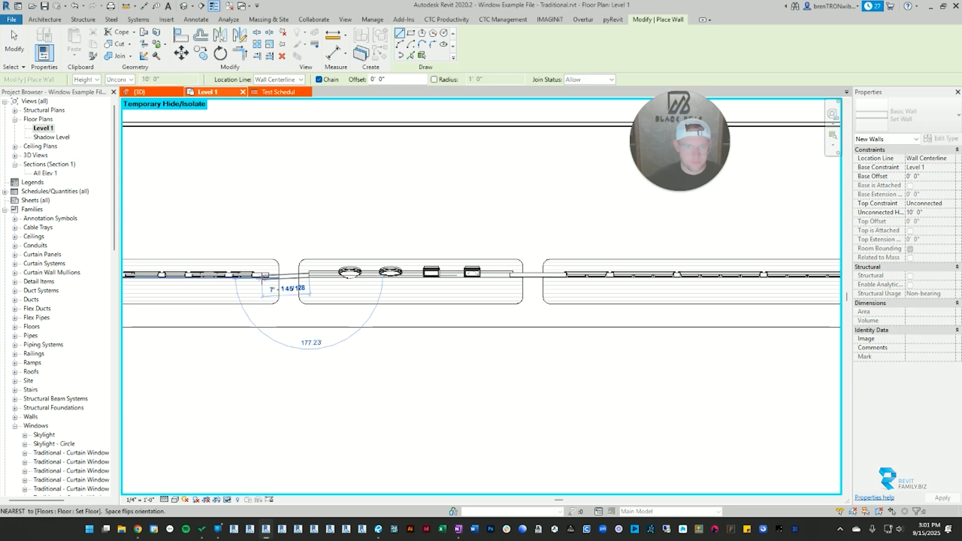
left_click(269, 275)
scroll(265, 314, "down", 3)
key("Escape")
Draw a partition wall from the window wall at the 12'-5' window tag up to the back wall.
middle_click_drag(266, 313, 618, 299)
middle_click_drag(189, 291, 505, 295)
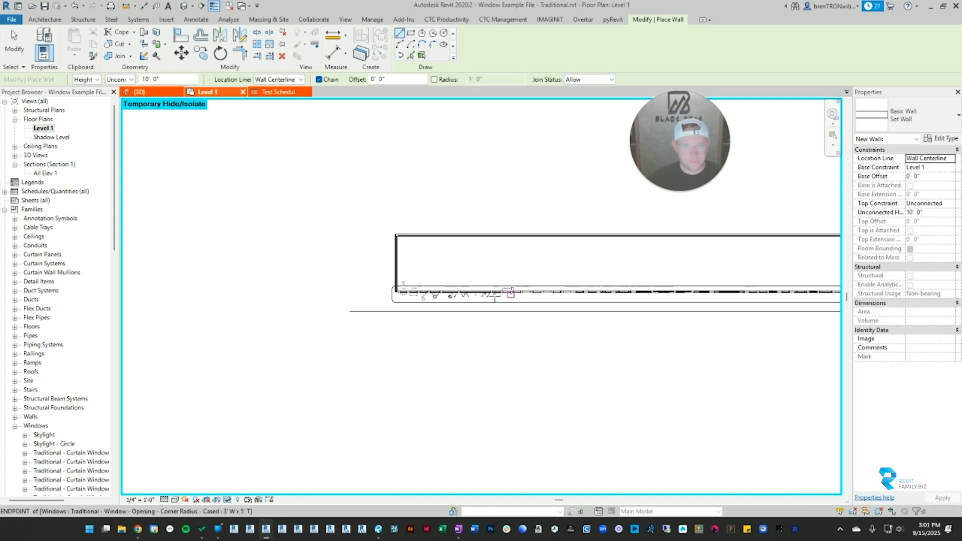
scroll(474, 294, "up", 4)
left_click(472, 293)
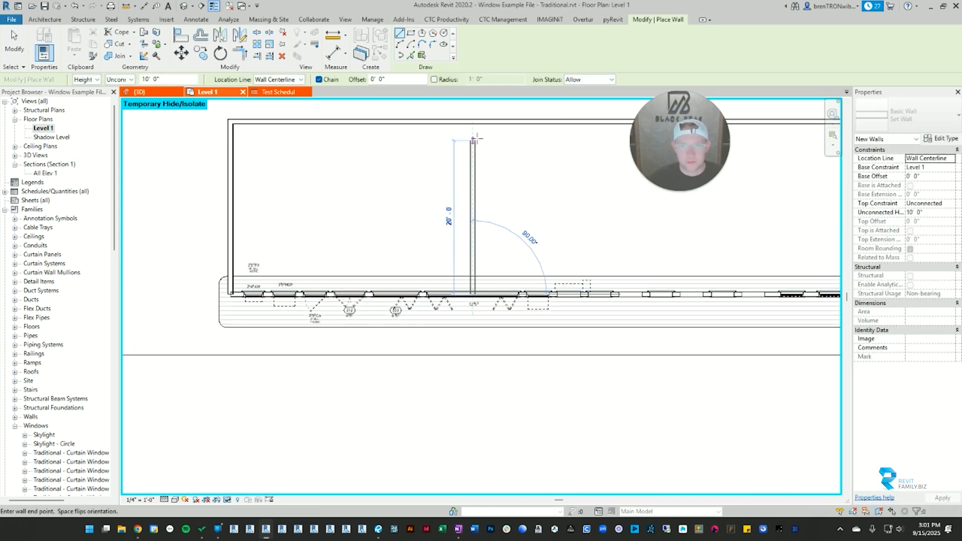
left_click(471, 123)
key("Escape")
Draw a partition wall from the gap just before the short four-window wall up to the back wall.
scroll(476, 211, "down", 2)
middle_click_drag(548, 274, 96, 352)
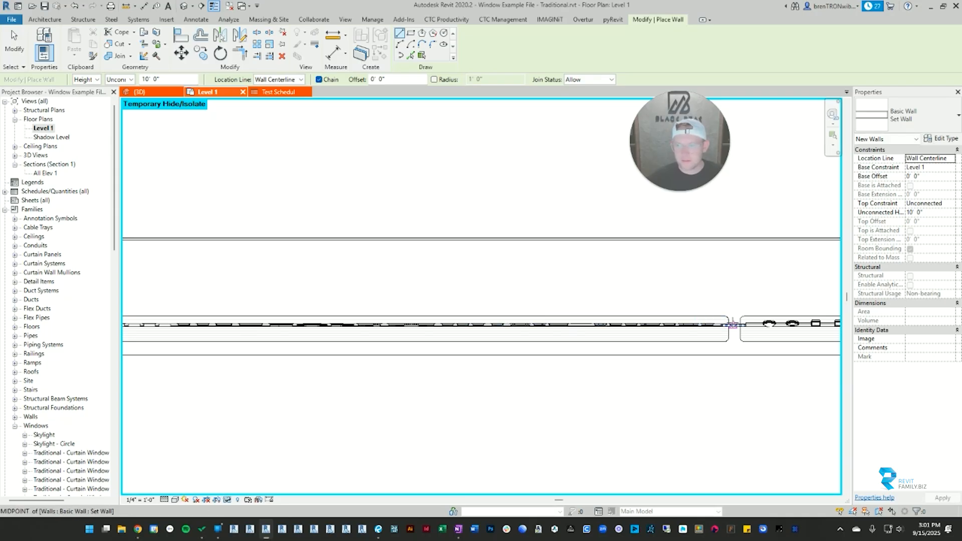
left_click(732, 325)
left_click(733, 238)
key("Escape")
Draw a third partition up to the back wall from the gap before the second-to-last window group.
scroll(695, 296, "down", 3)
middle_click_drag(711, 309, 324, 313)
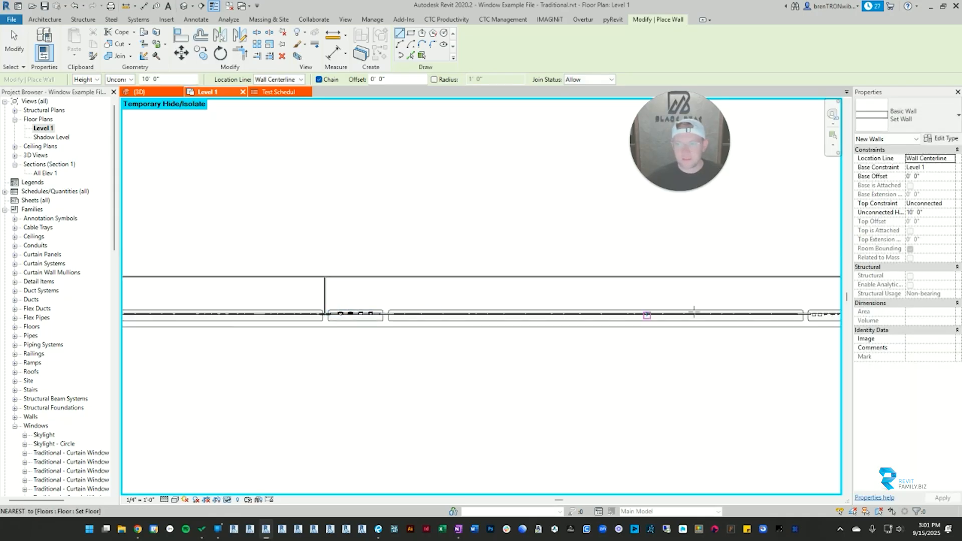
scroll(693, 312, "up", 3)
left_click(540, 315)
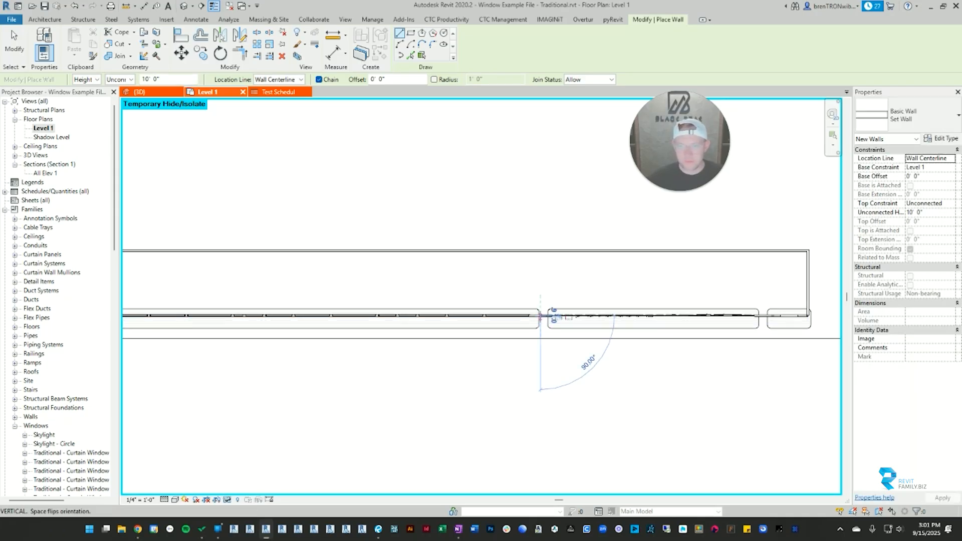
left_click(540, 251)
key("Escape")
Place rooms in the first two compartments at the left end of the building.
scroll(400, 293, "down", 2)
middle_click_drag(401, 293, 698, 289)
key("Escape")
middle_click_drag(305, 301, 563, 296)
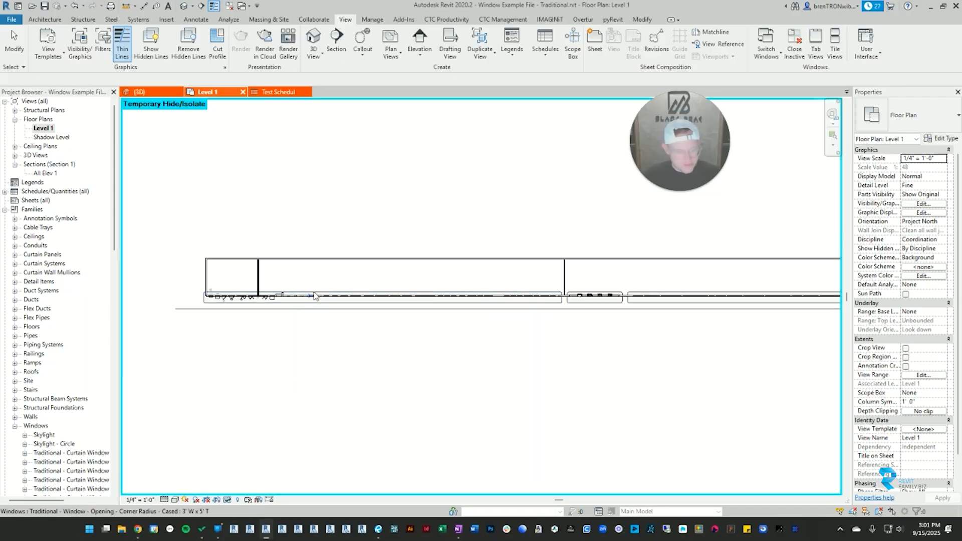
key("r")
key("m")
left_click(233, 279)
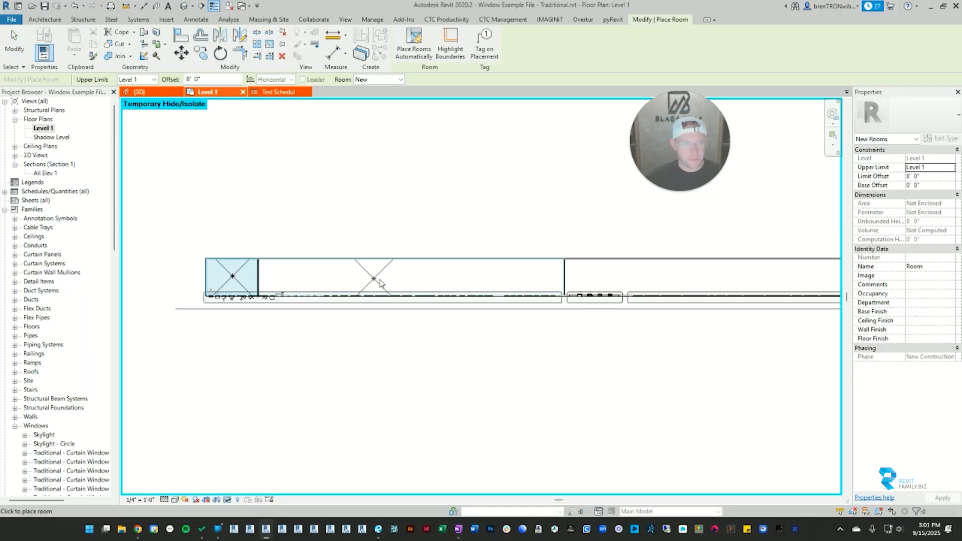
left_click(443, 275)
Place rooms in the remaining two compartments at the right end of the building.
scroll(651, 283, "down", 2)
middle_click_drag(651, 283, 383, 296)
left_click(485, 292)
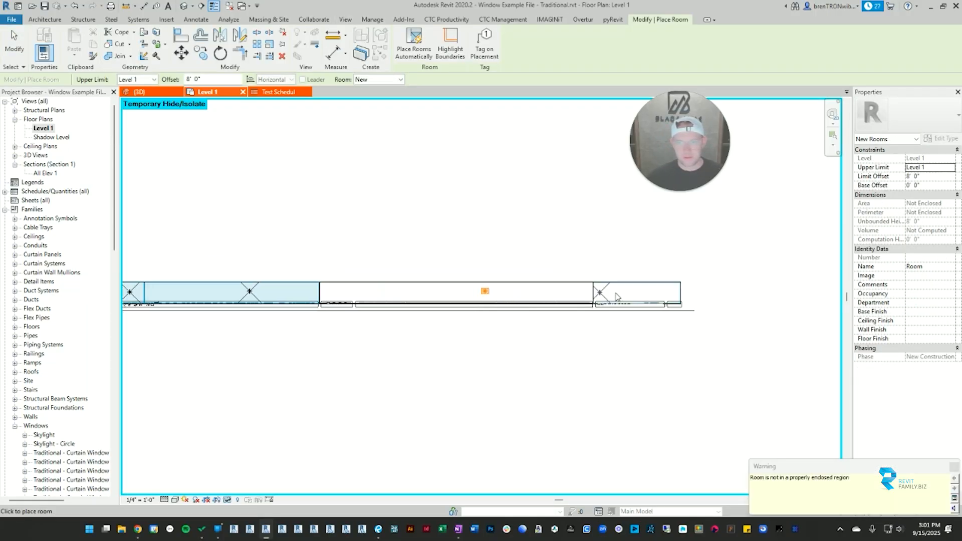
left_click(636, 292)
scroll(388, 301, "up", 4)
key("Escape")
key("Escape")
Extend the short bridging wall leftward along the four-window wall to its far end to close the third room's boundary.
scroll(196, 306, "up", 2)
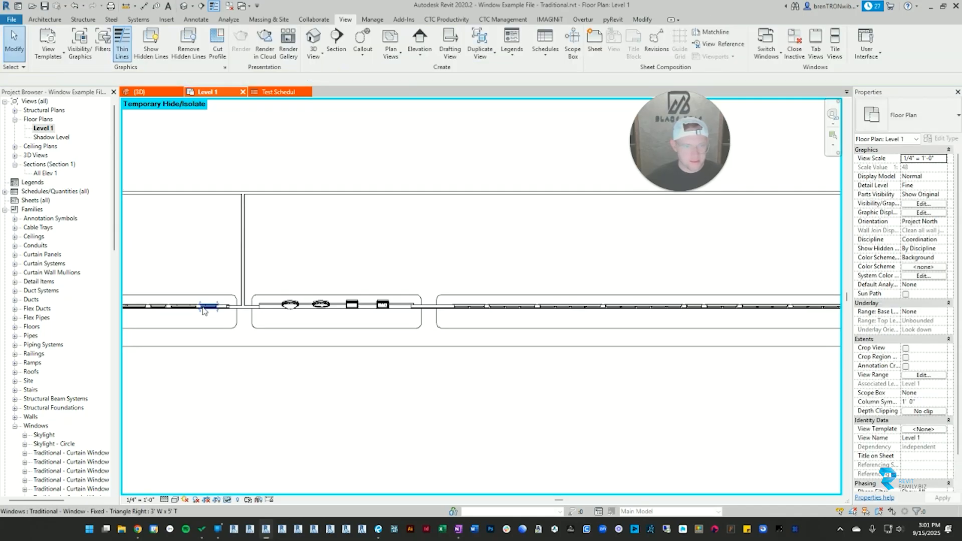
scroll(430, 311, "down", 2)
middle_click_drag(790, 307, 590, 309)
middle_click_drag(803, 289, 464, 299)
scroll(626, 313, "up", 2)
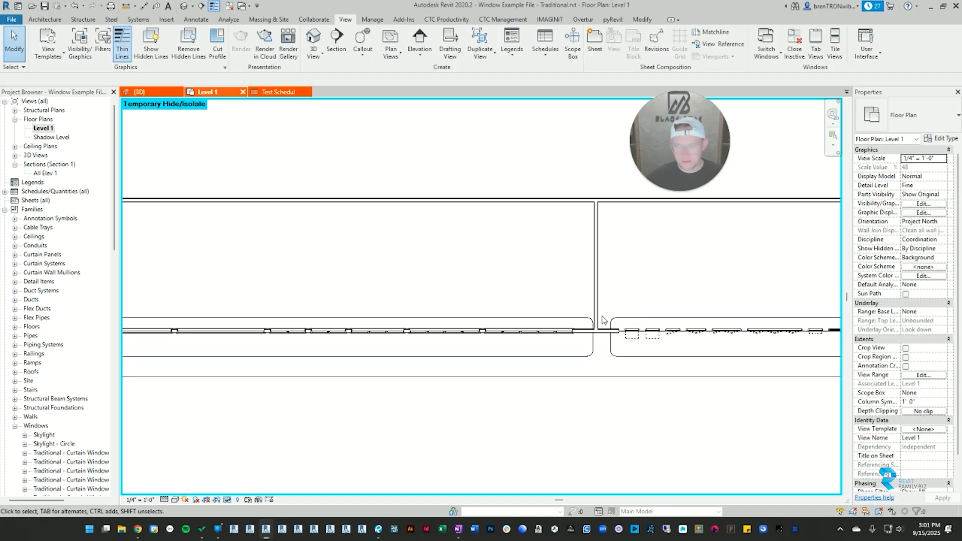
scroll(551, 308, "down", 4)
scroll(486, 307, "up", 5)
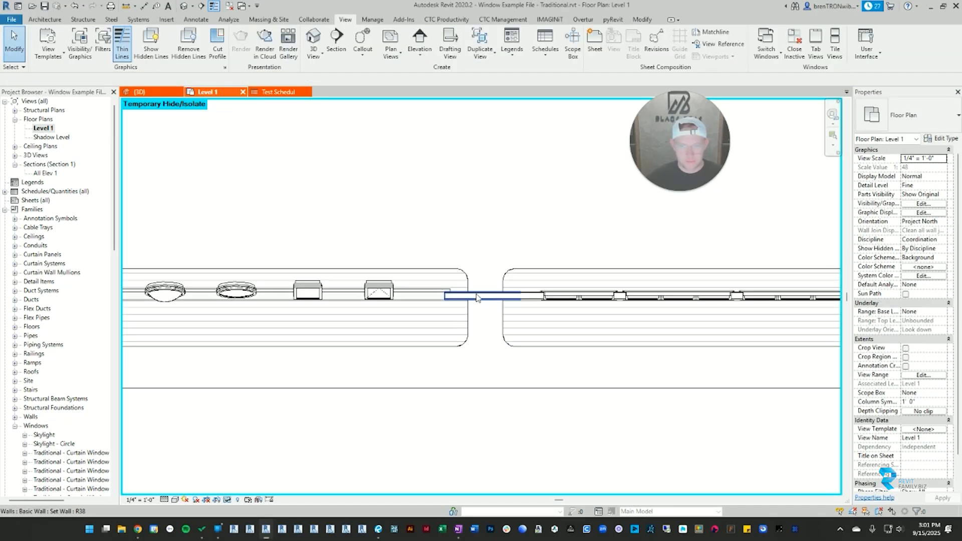
left_click(476, 297)
left_click_drag(445, 296, 299, 295)
scroll(325, 295, "down", 2)
middle_click_drag(299, 295, 470, 287)
left_click_drag(299, 296, 320, 287)
key("Escape")
Rename the room in the first compartment to "living room".
scroll(440, 278, "down", 12)
scroll(352, 262, "up", 3)
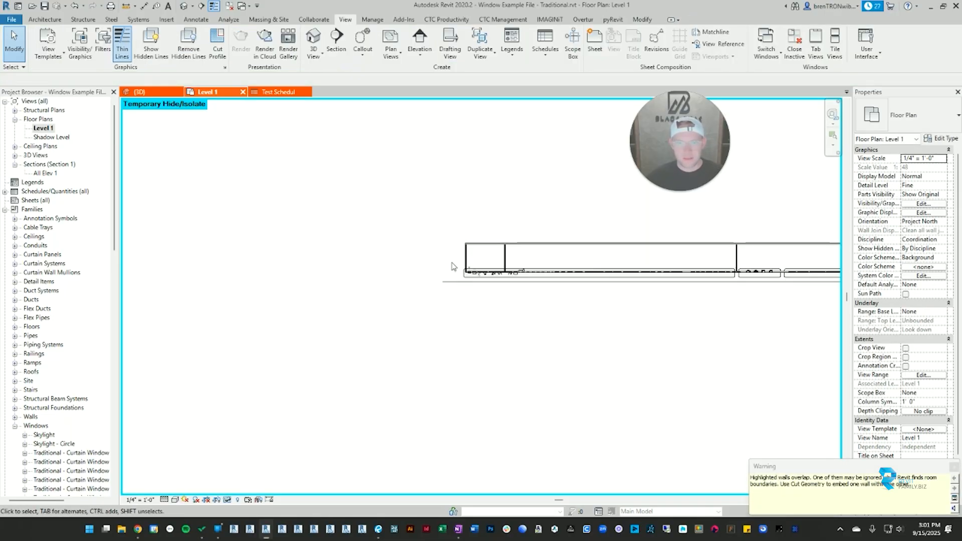
left_click(486, 257)
scroll(486, 257, "up", 3)
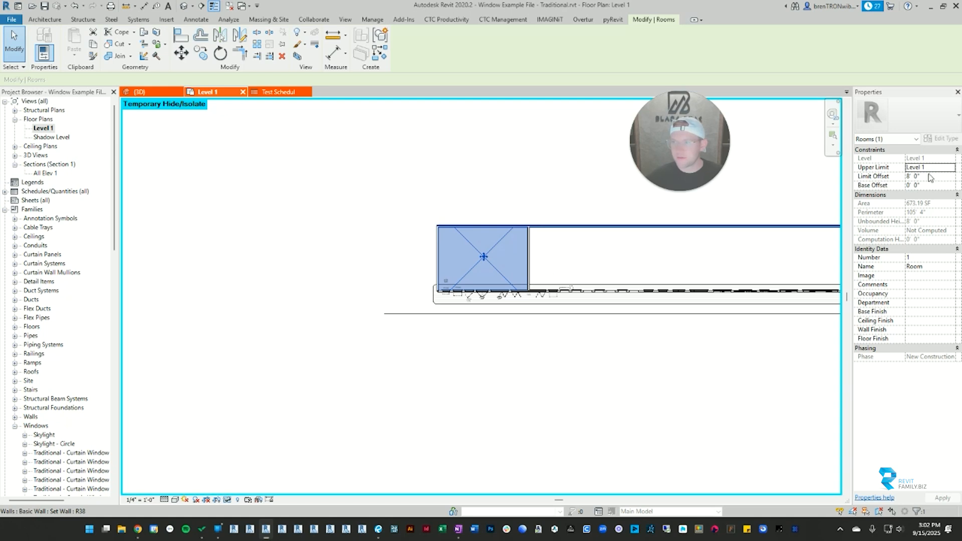
left_click(935, 267)
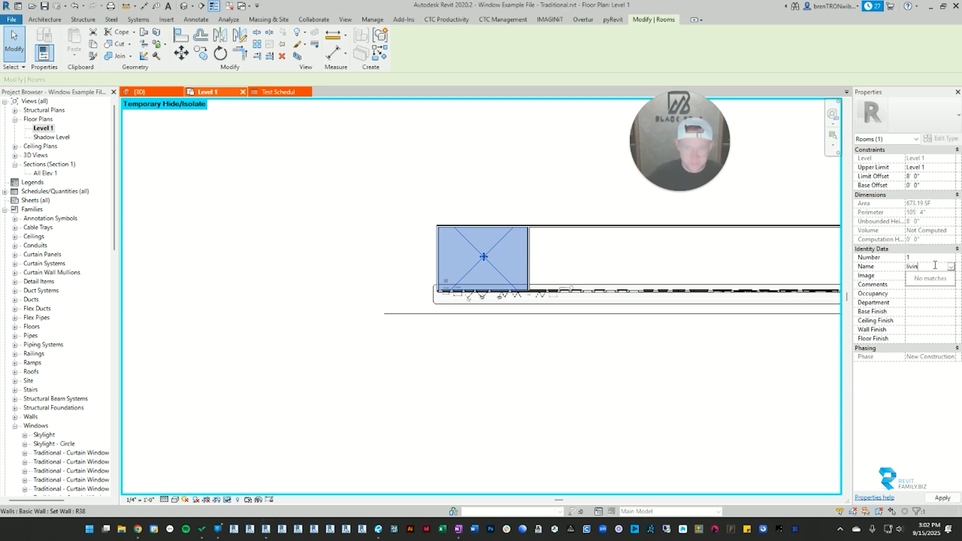
type("living room")
scroll(515, 261, "down", 3)
key("Escape")
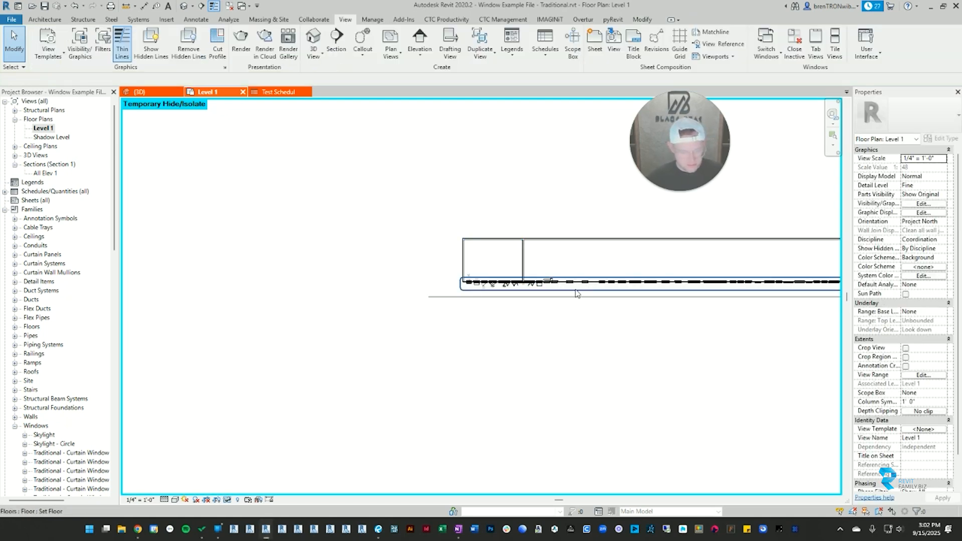
Start tagging rooms and load the Room Tag Simple family into the project.
middle_click_drag(576, 294, 423, 310)
key("r")
key("t")
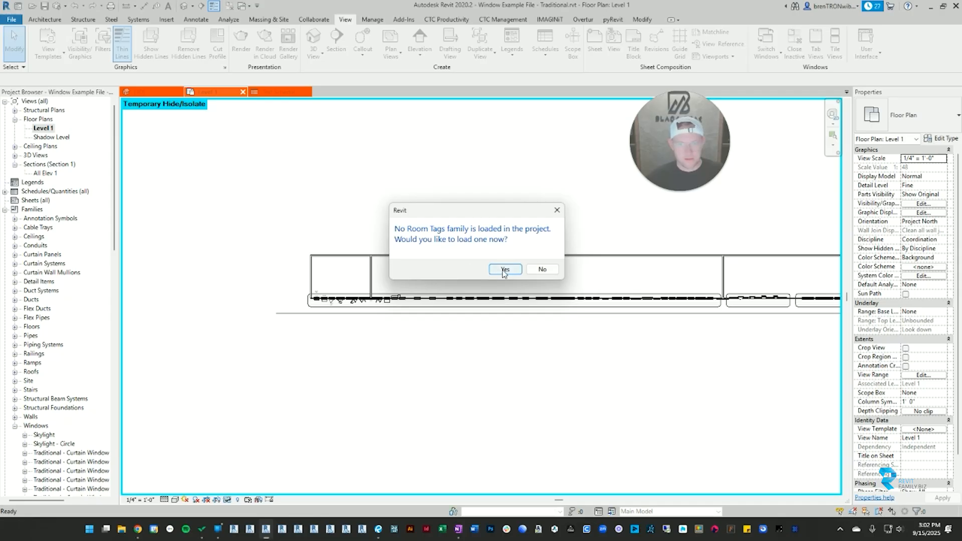
left_click(504, 269)
left_click(944, 78)
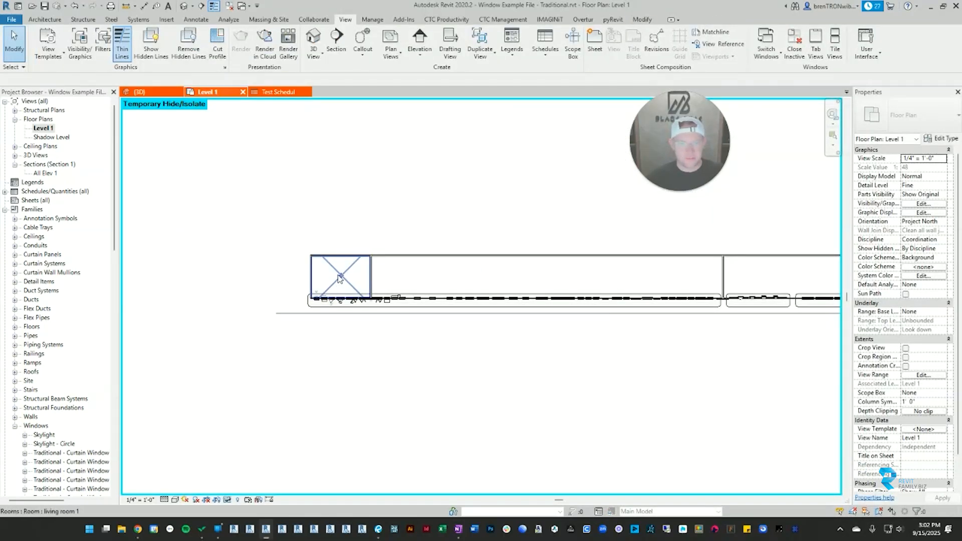
left_click(524, 264)
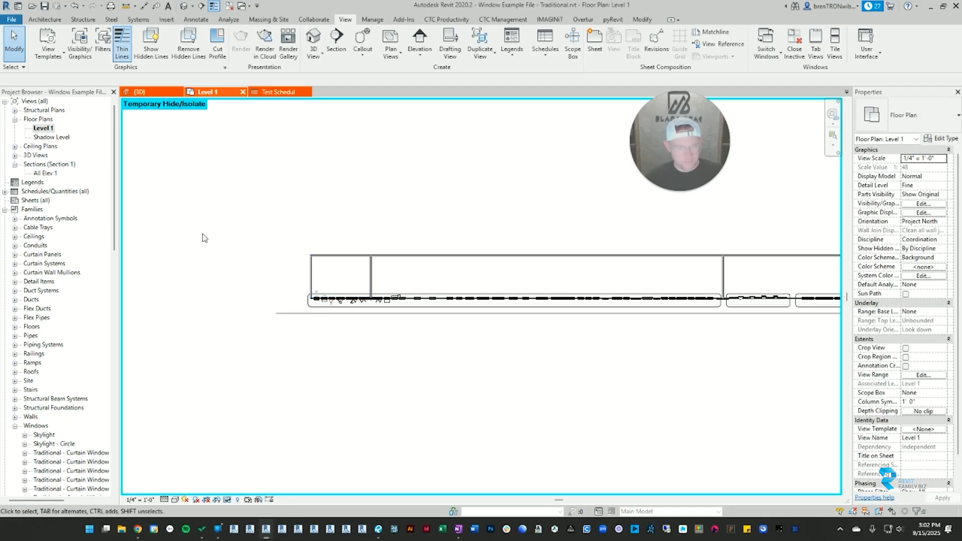
Tag the rooms in the first small compartment and the adjacent long compartment with Room Tag Simple.
key("r")
key("t")
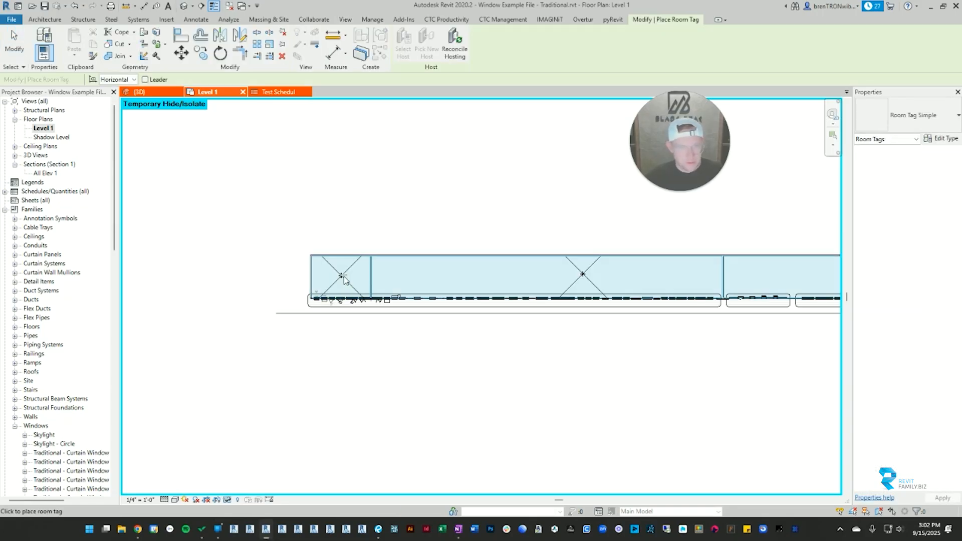
scroll(342, 277, "up", 4)
left_click(343, 276)
scroll(343, 275, "down", 2)
middle_click_drag(812, 295, 425, 290)
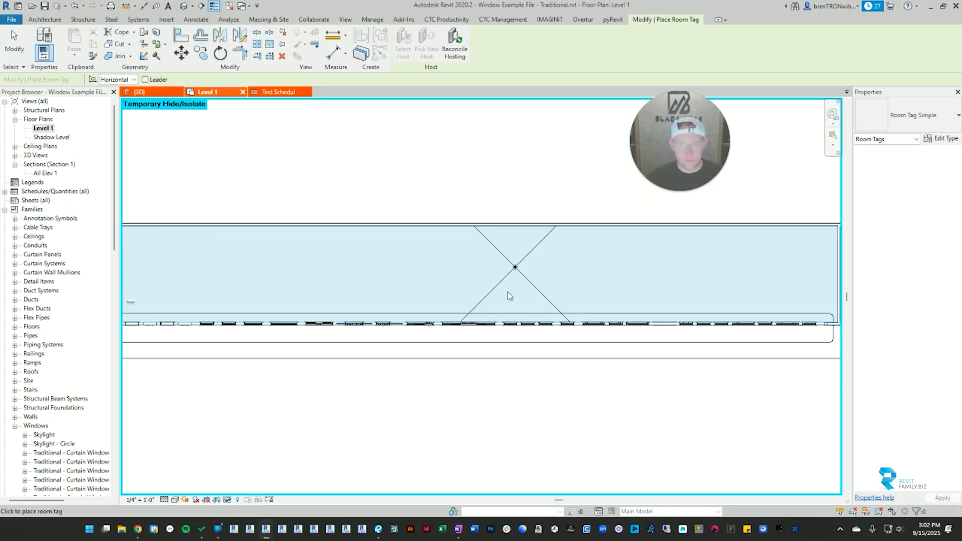
scroll(516, 269, "up", 2)
left_click(515, 270)
Tag the rooms in the third compartment and the last compartment at the building's right end.
scroll(516, 269, "down", 2)
middle_click_drag(816, 273, 418, 270)
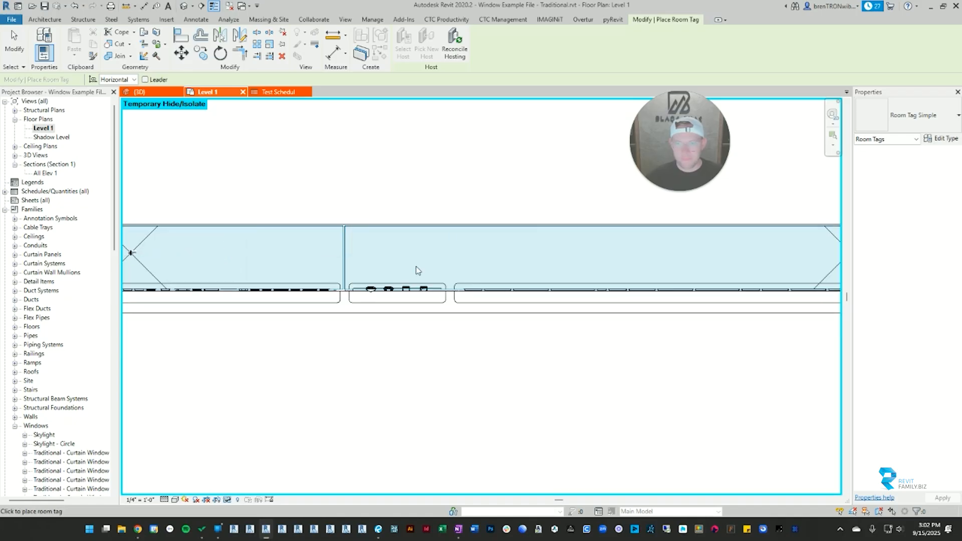
left_click(755, 259)
scroll(754, 258, "down", 2)
middle_click_drag(639, 270, 197, 277)
scroll(643, 267, "up", 4)
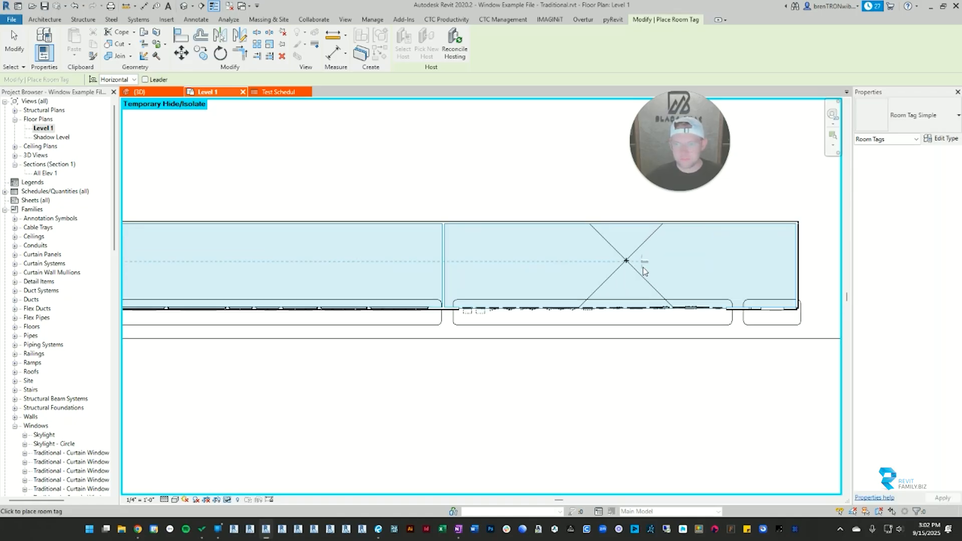
left_click(644, 265)
key("Escape")
Rename the room in the last compartment to DINING through its room tag.
left_click(626, 254)
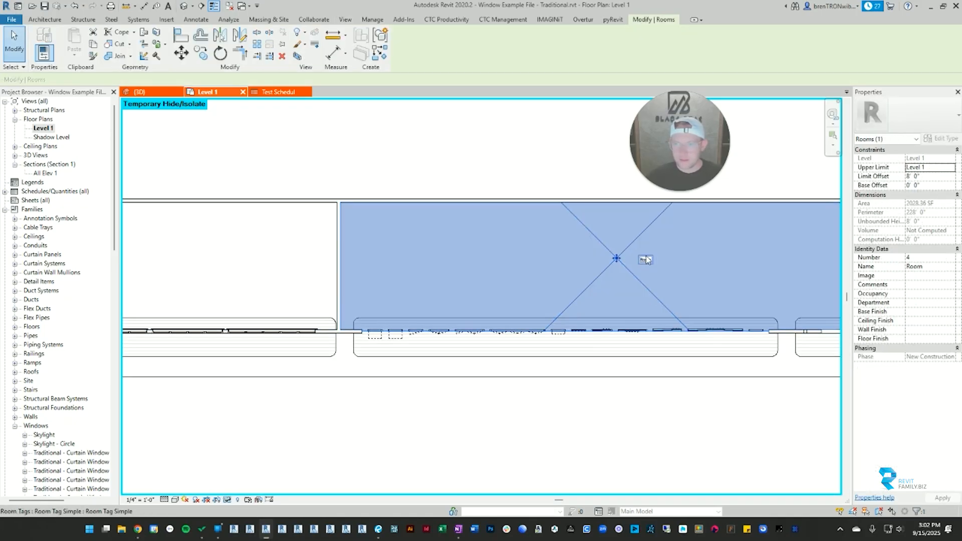
left_click(645, 260)
scroll(649, 262, "up", 3)
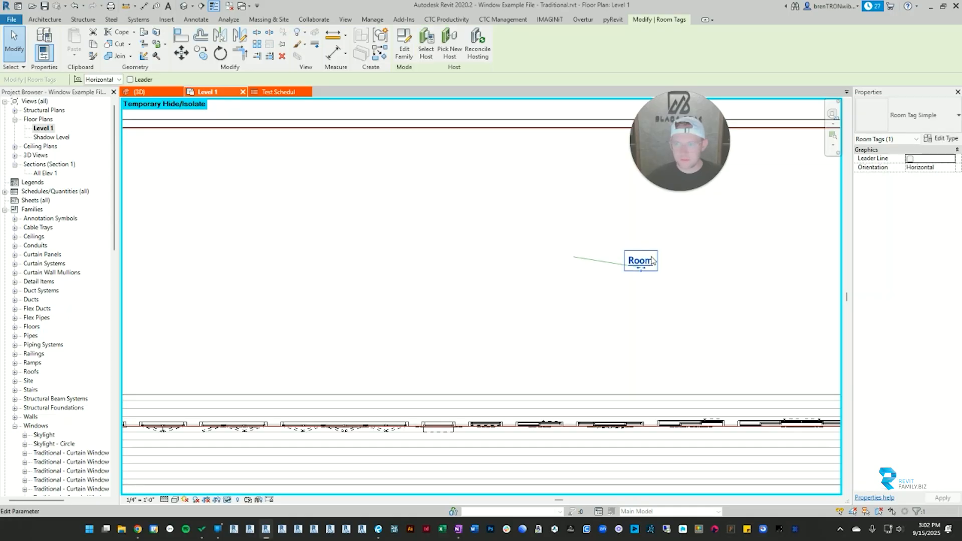
left_click(647, 259)
type("DINING")
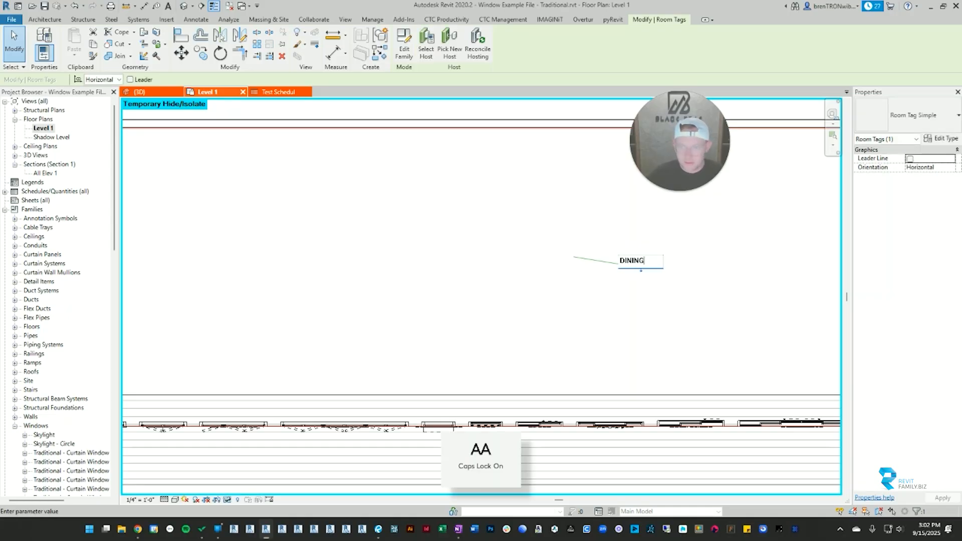
key("Return")
Rename the room in the third compartment to KITCHEN through its room tag.
scroll(365, 262, "down", 5)
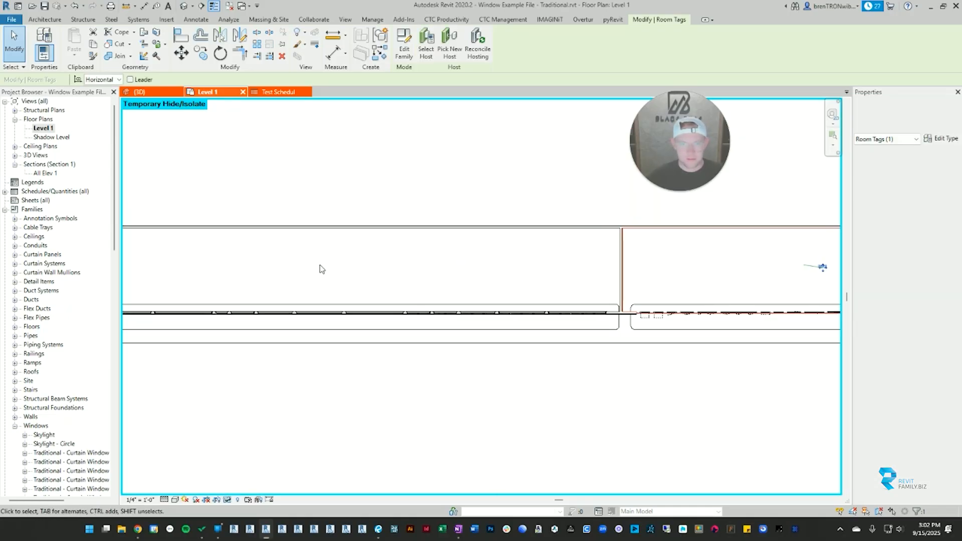
scroll(450, 256, "up", 3)
left_click(389, 244)
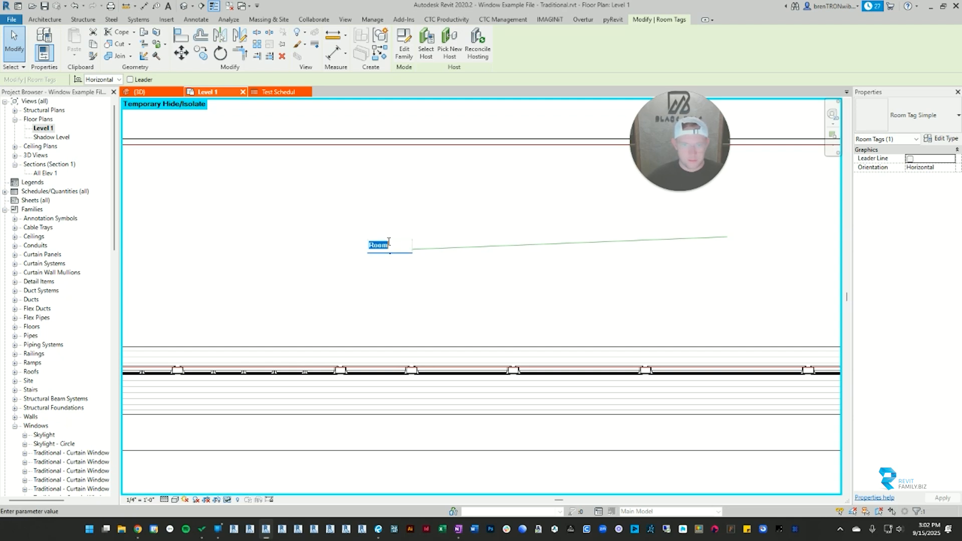
key("Return")
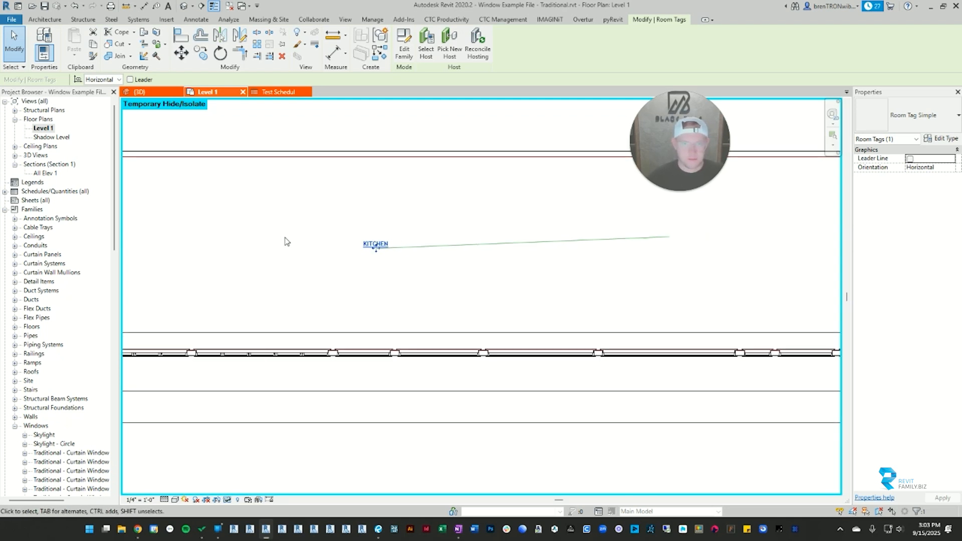
Rename the room in the long second compartment to BATH through its room tag.
scroll(307, 245, "down", 5)
scroll(453, 243, "up", 4)
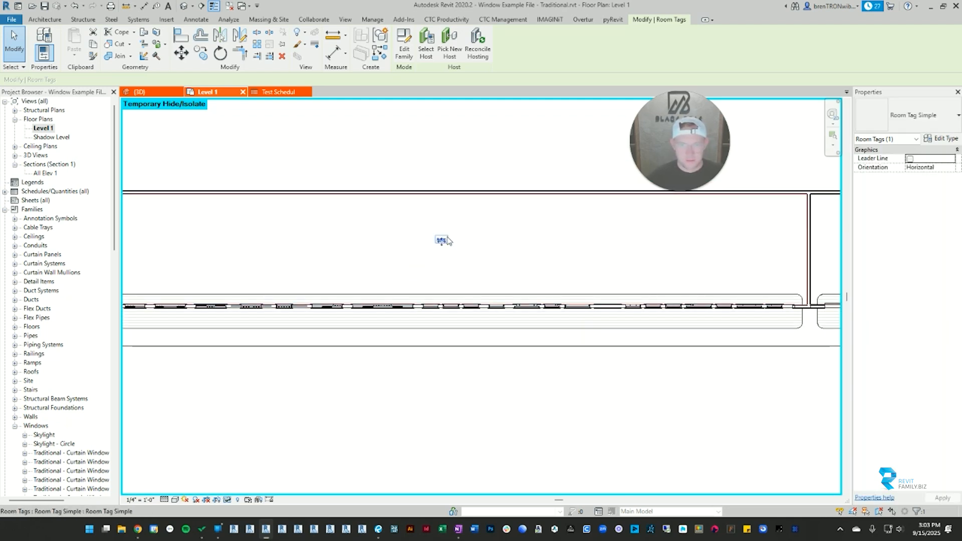
left_click(450, 238)
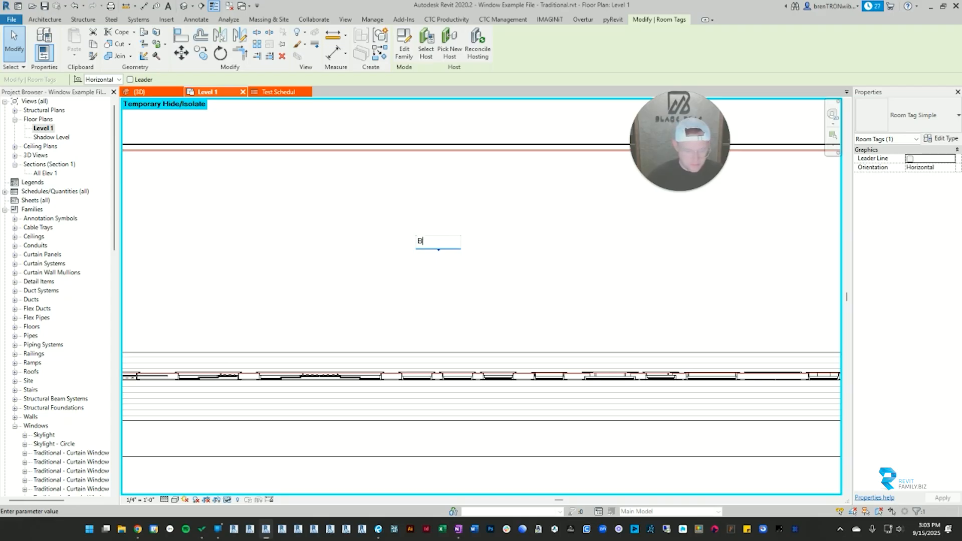
key("Return")
Change the name of the first compartment's room to LIVING through its room tag.
scroll(327, 275, "down", 3)
scroll(300, 245, "up", 5)
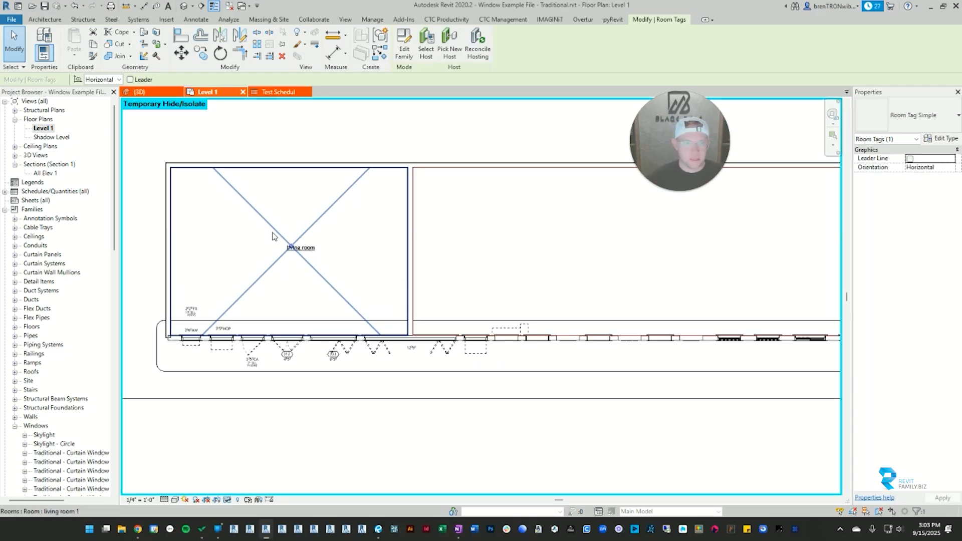
left_click(325, 257)
type("LIVI")
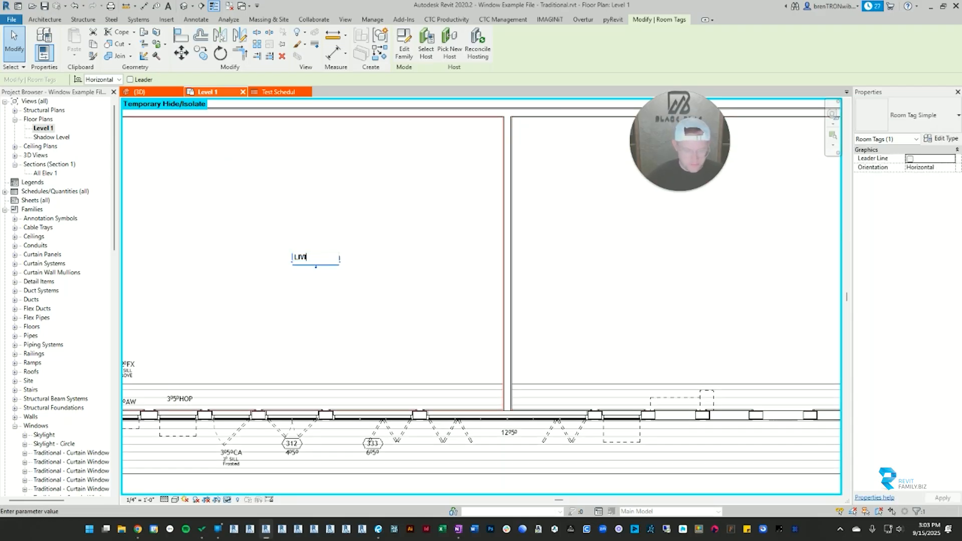
type("NG")
key("Return")
Open the Test Schedul window schedule and review the room names in the To Room and From Room columns.
key("ctrl+Tab")
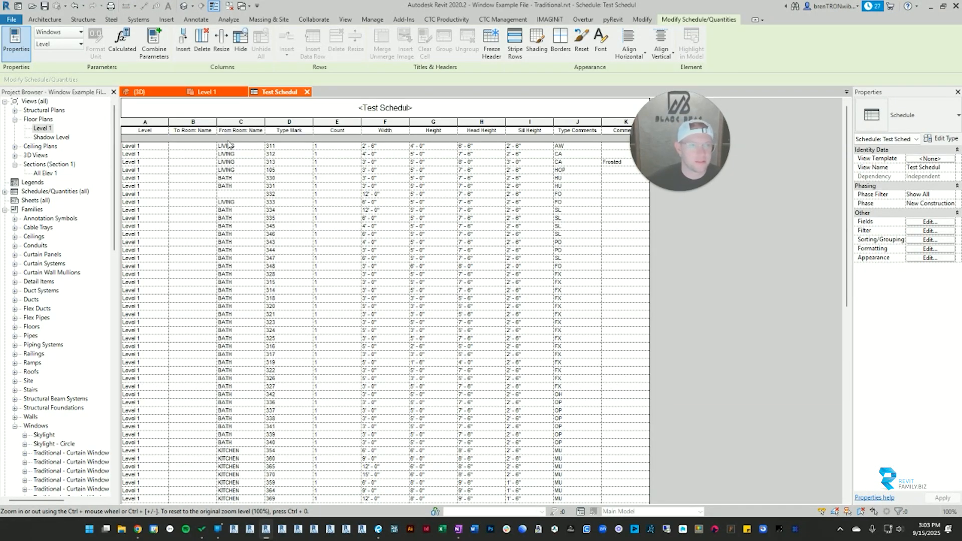
scroll(298, 152, "down", 15)
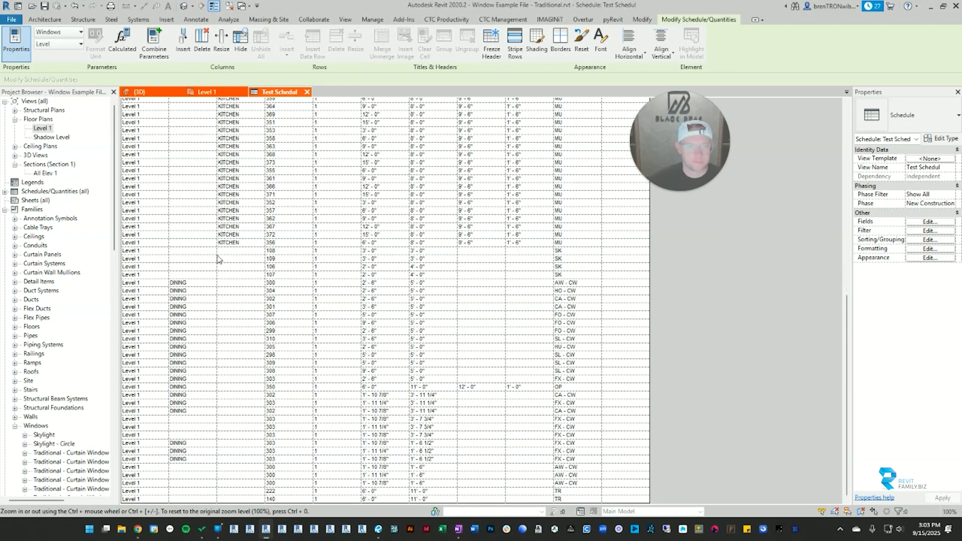
scroll(219, 257, "up", 15)
scroll(202, 269, "down", 15)
scroll(203, 269, "up", 15)
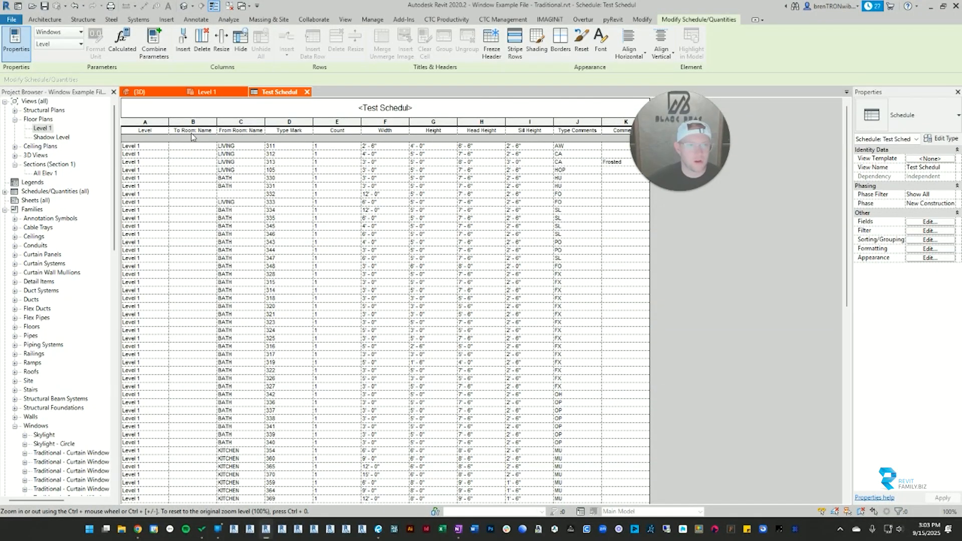
Go from Level 1 to the 3D view and inspect the living room's 3' W x 5' T casement window from above.
left_click(236, 94)
scroll(294, 412, "up", 3)
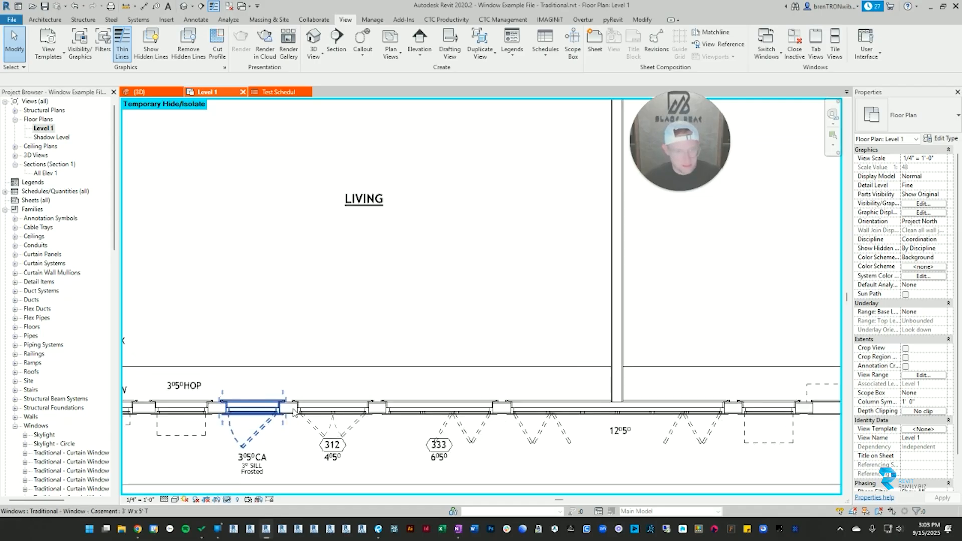
scroll(295, 409, "up", 2)
left_click(346, 399)
key("b")
key("x")
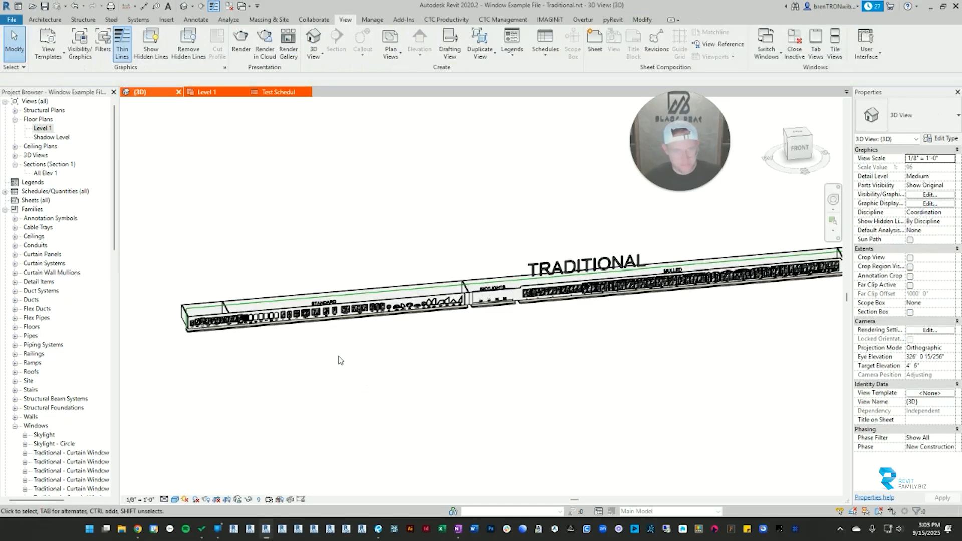
scroll(340, 360, "up", 6)
left_click(246, 223)
middle_click_drag(247, 222, 448, 468, "shift")
scroll(290, 254, "up", 5)
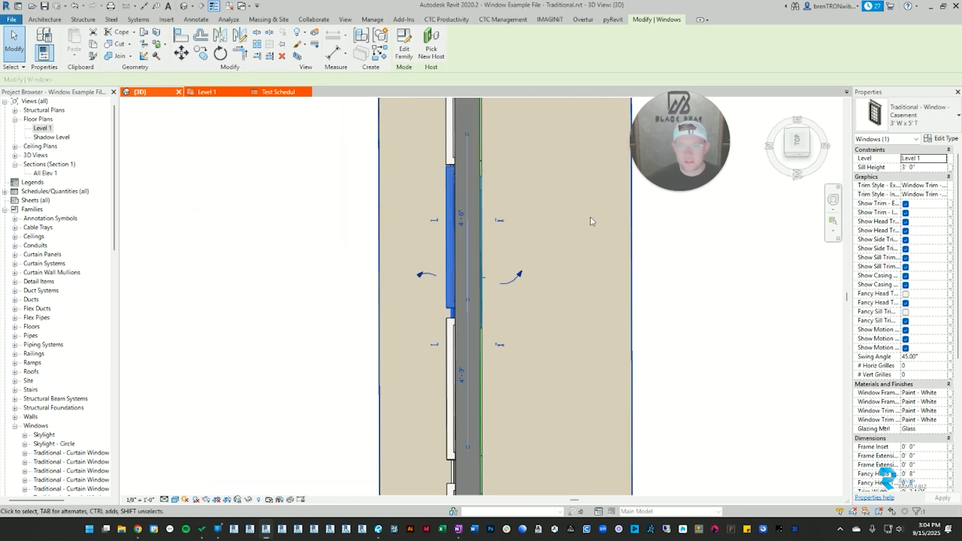
Examine the interior and exterior sides of the selected casement window in the plan-like 3D view.
scroll(587, 277, "down", 2)
scroll(595, 285, "up", 3)
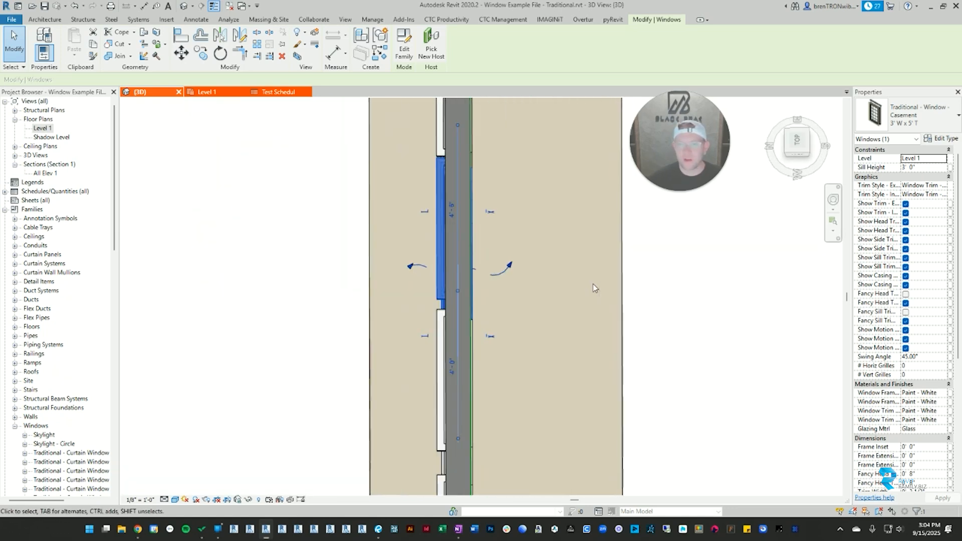
scroll(402, 267, "down", 2)
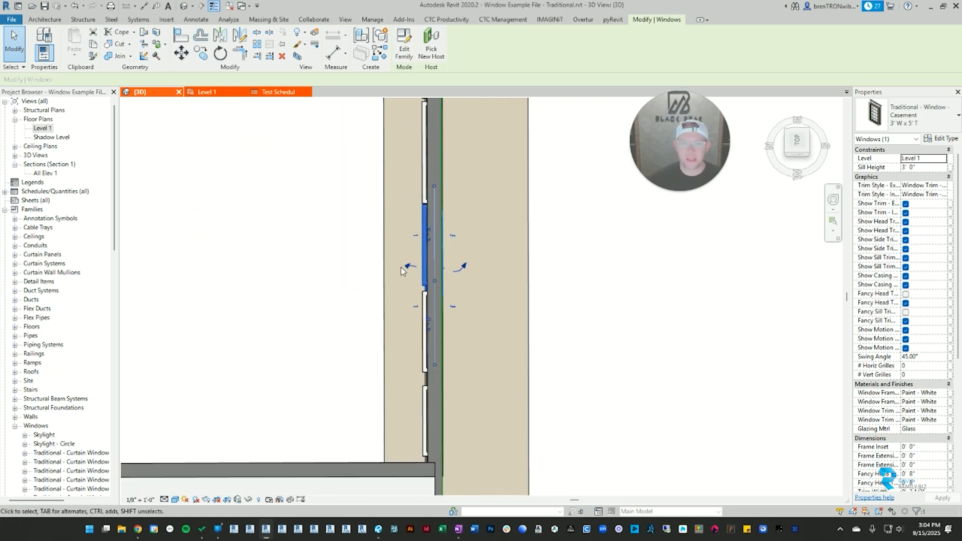
middle_click_drag(400, 267, 530, 282)
scroll(450, 300, "down", 1)
scroll(507, 279, "up", 3)
scroll(507, 282, "up", 2)
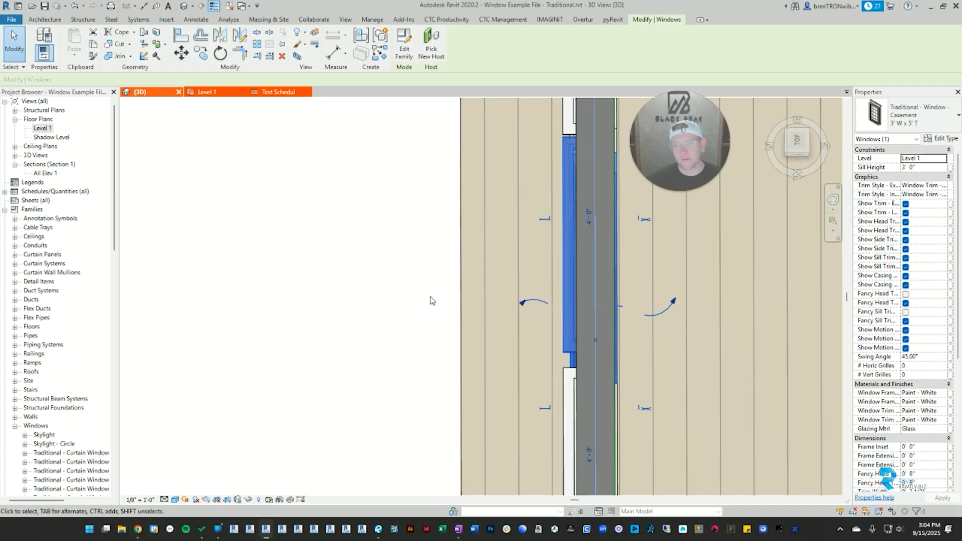
scroll(432, 299, "down", 5)
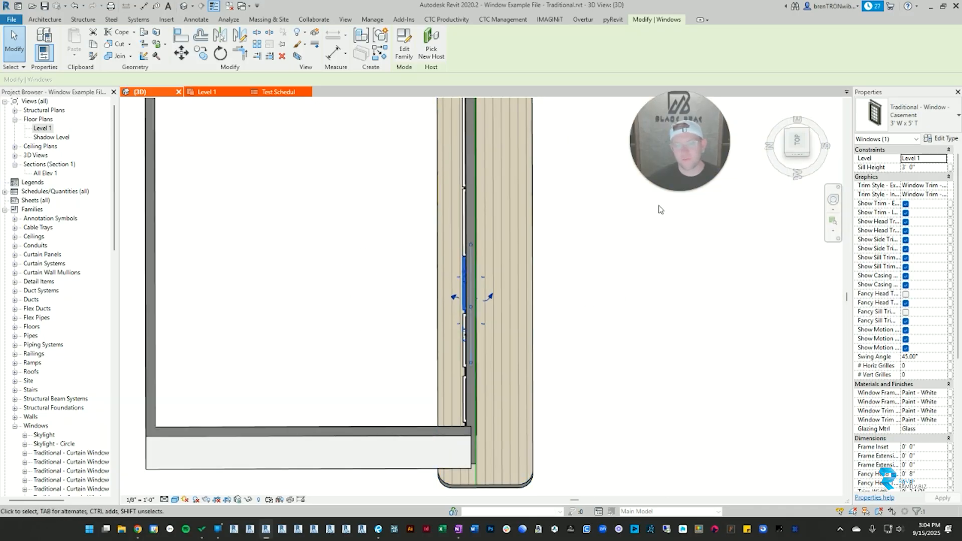
Return to the window schedule and compare the To Room: Name entries of the curtain wall windows with the standard windows.
left_click(274, 93)
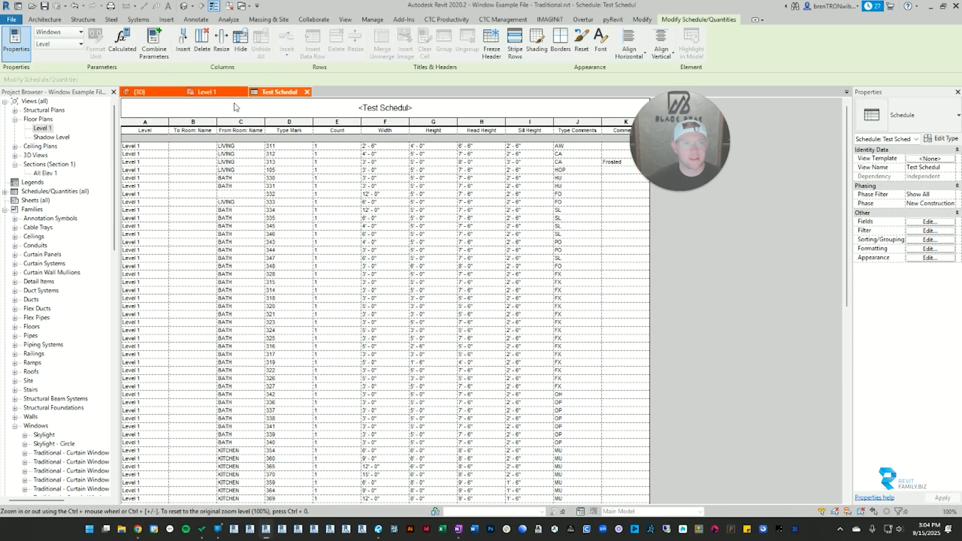
scroll(188, 153, "down", 2)
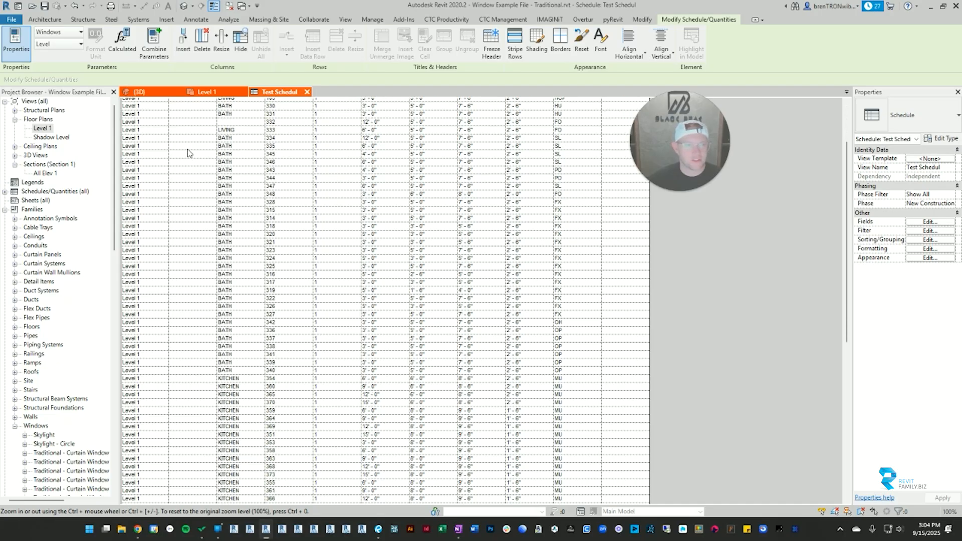
scroll(188, 145, "up", 2)
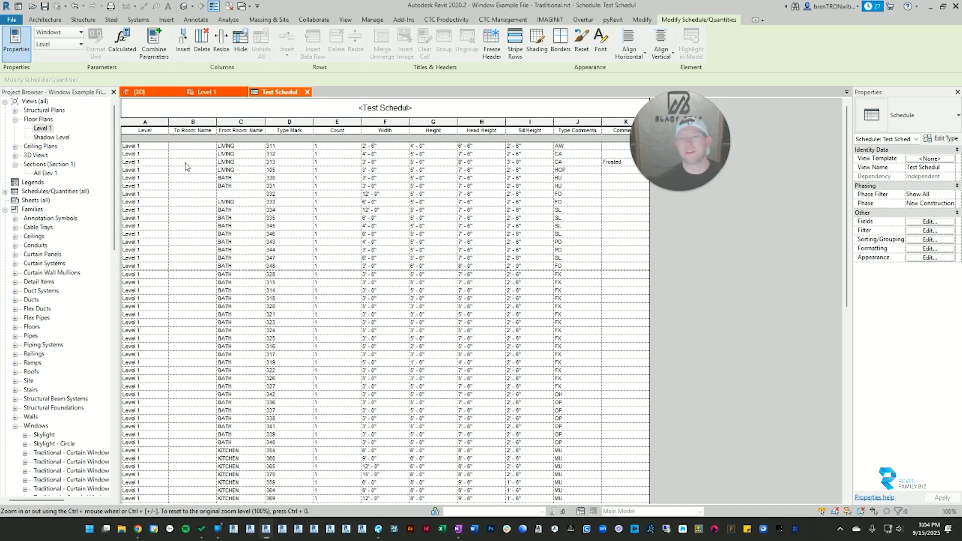
left_click(194, 121)
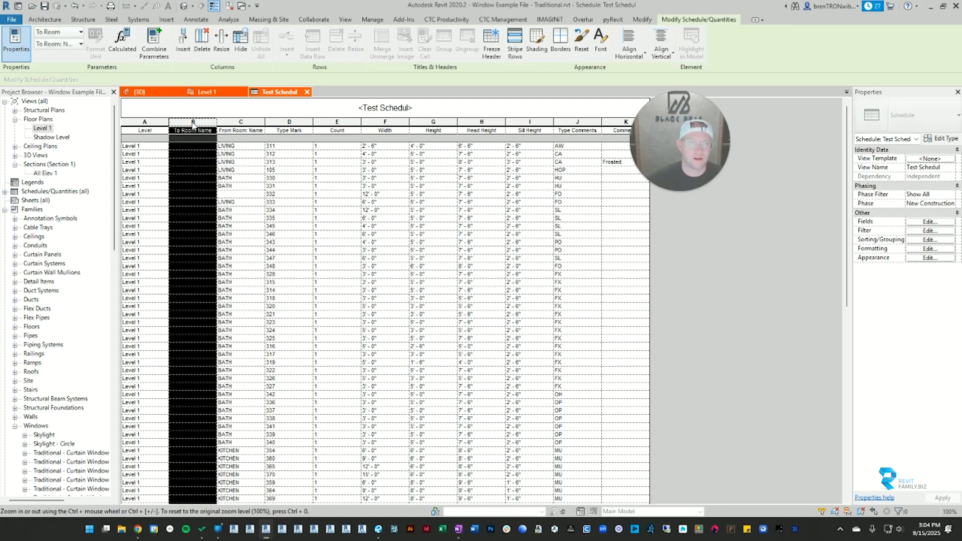
scroll(205, 188, "down", 10)
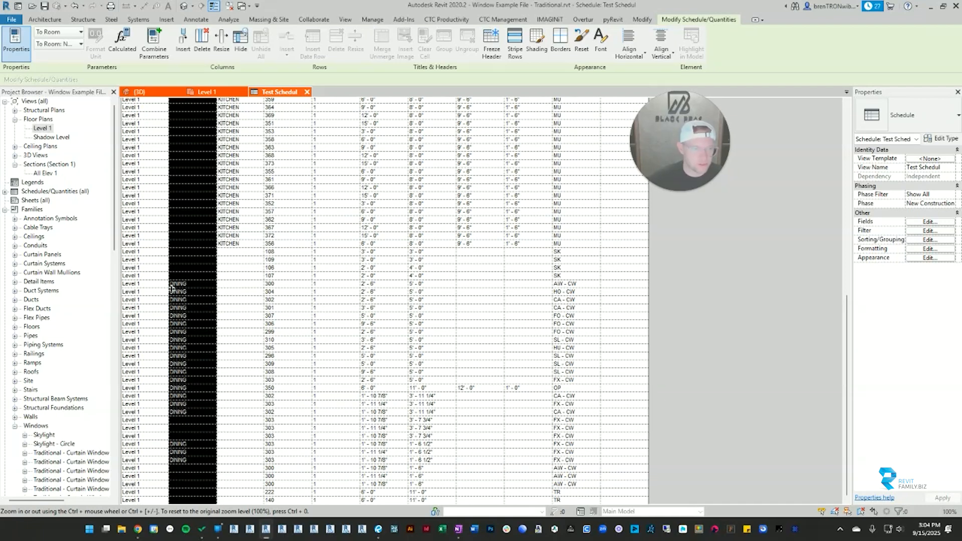
left_click(194, 291)
scroll(195, 295, "up", 3)
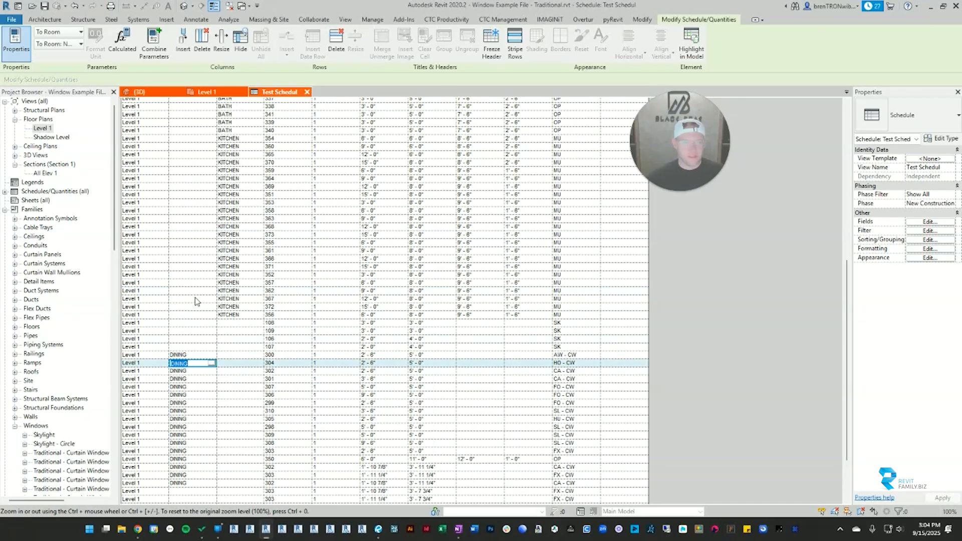
scroll(206, 374, "down", 3)
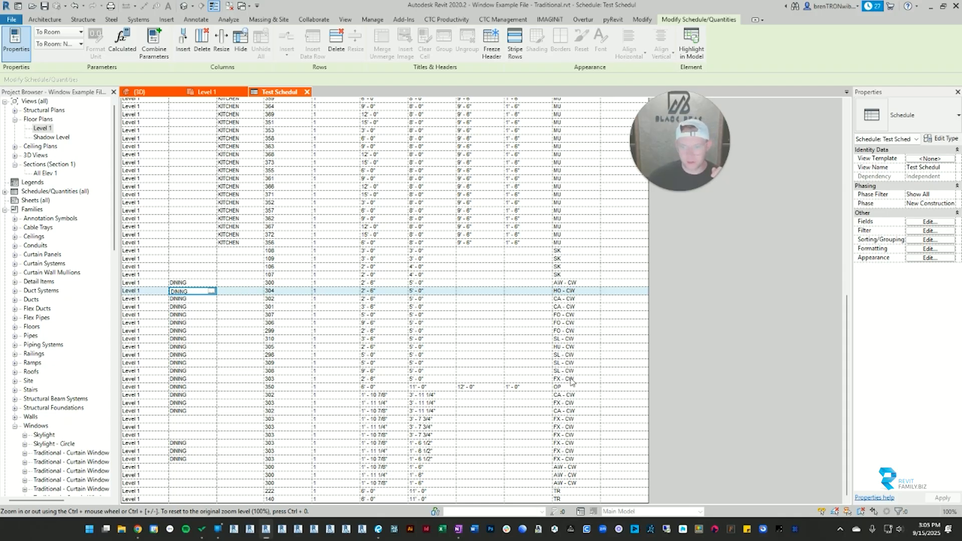
Check Level 1 briefly, then recheck the To Room: Name column in the schedule from the standard windows down to the DINING rows.
left_click(220, 93)
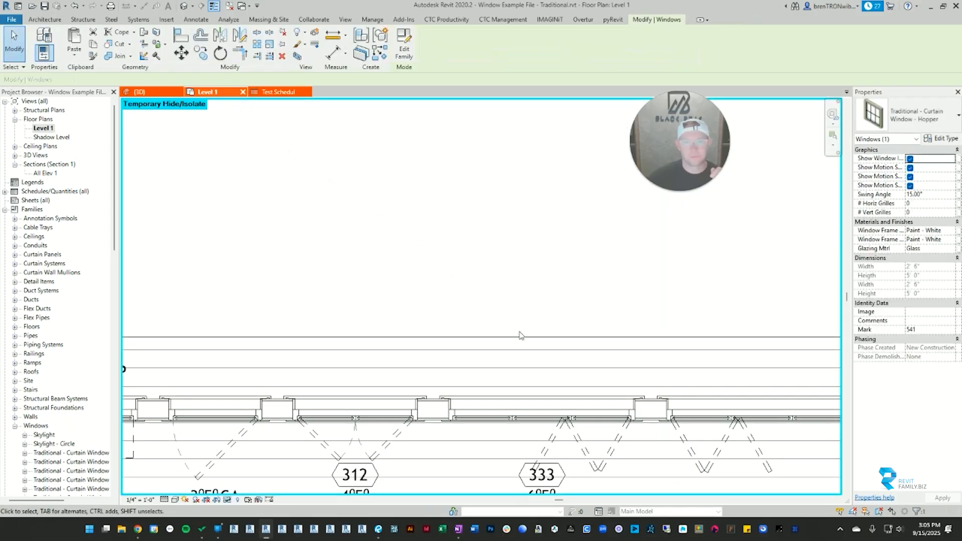
left_click(279, 91)
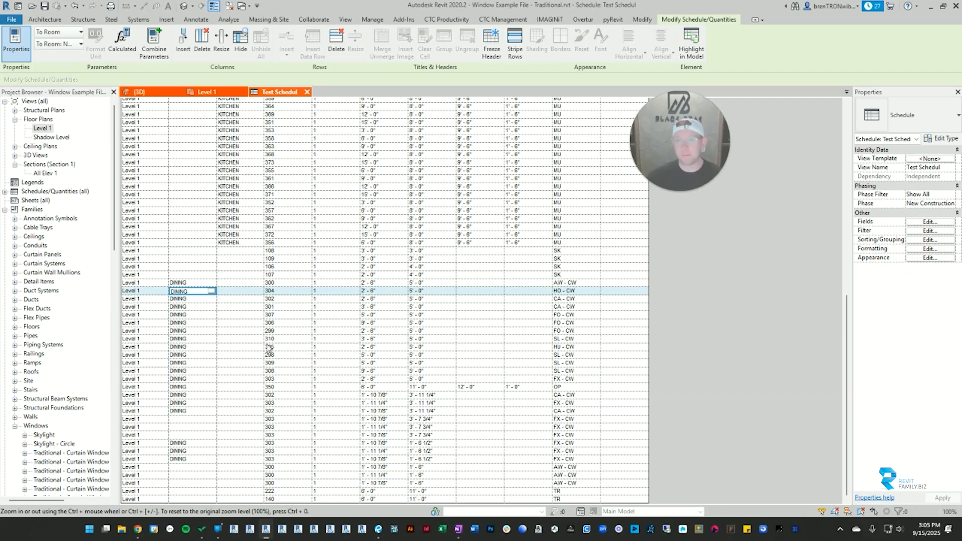
scroll(263, 344, "up", 16)
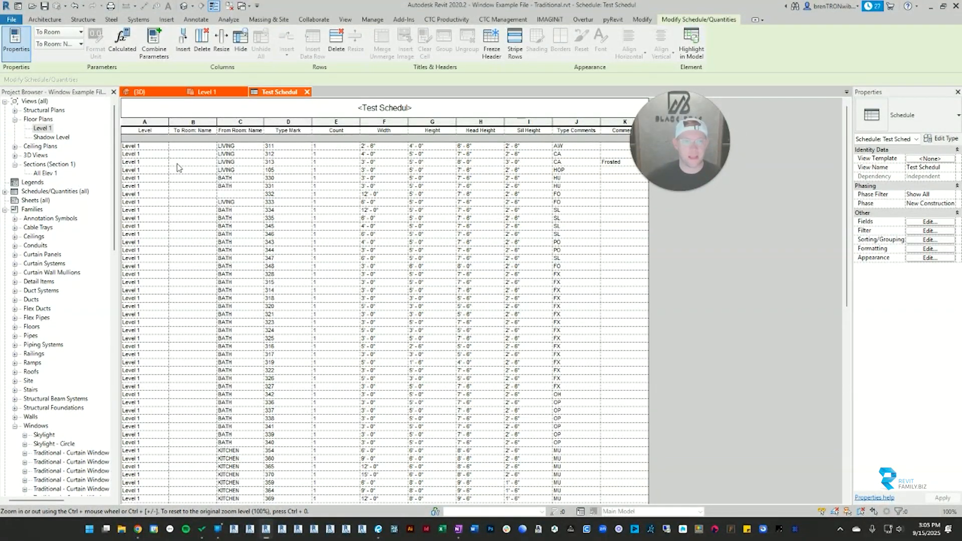
scroll(247, 308, "down", 16)
left_click(180, 291)
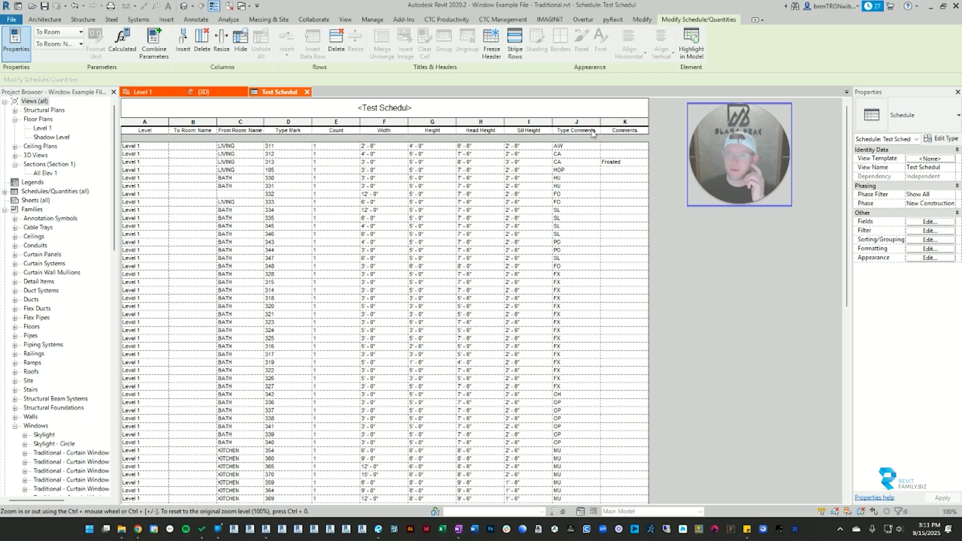
Check the Comments entries of windows 313 and 332 in the schedule, and show the custom curtain wall window example in 3D.
left_click(632, 163)
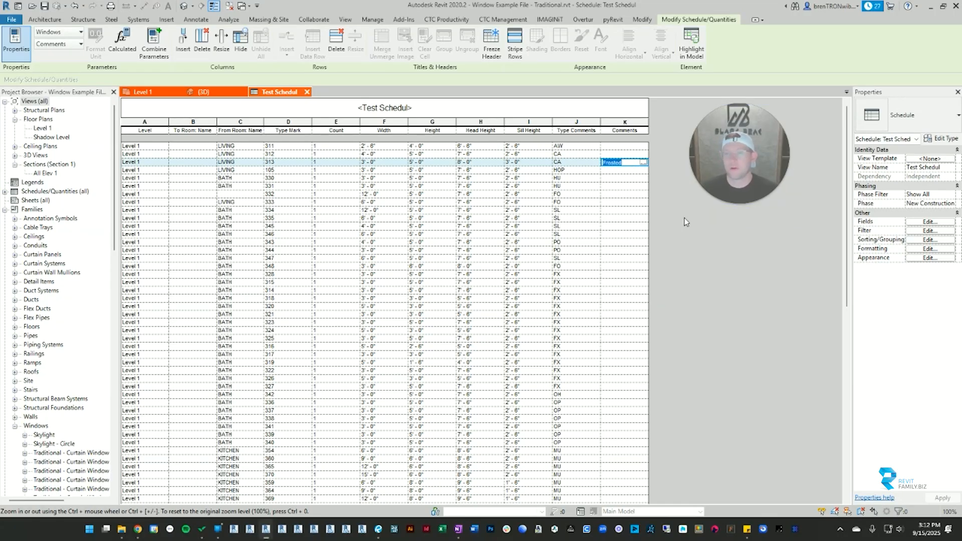
left_click(602, 194)
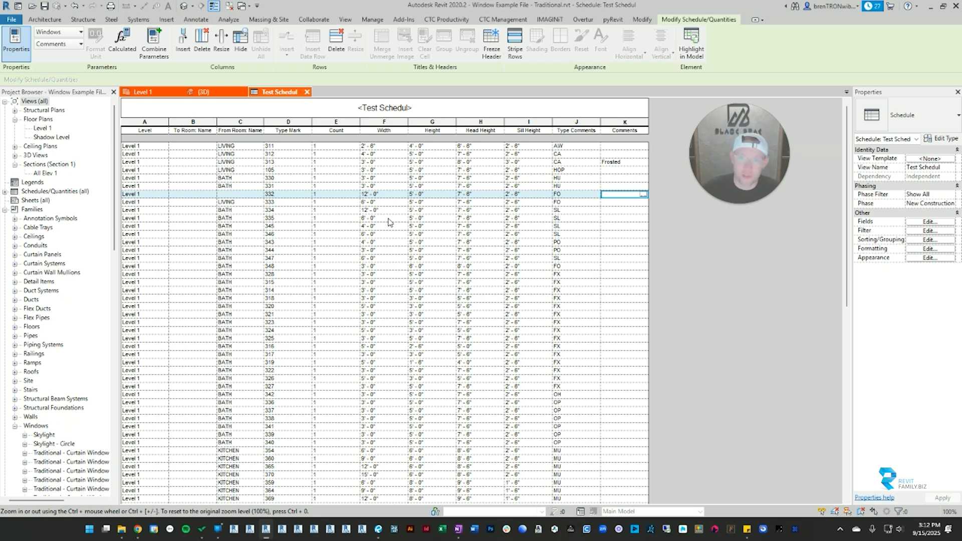
left_click(223, 92)
scroll(426, 369, "down", 3)
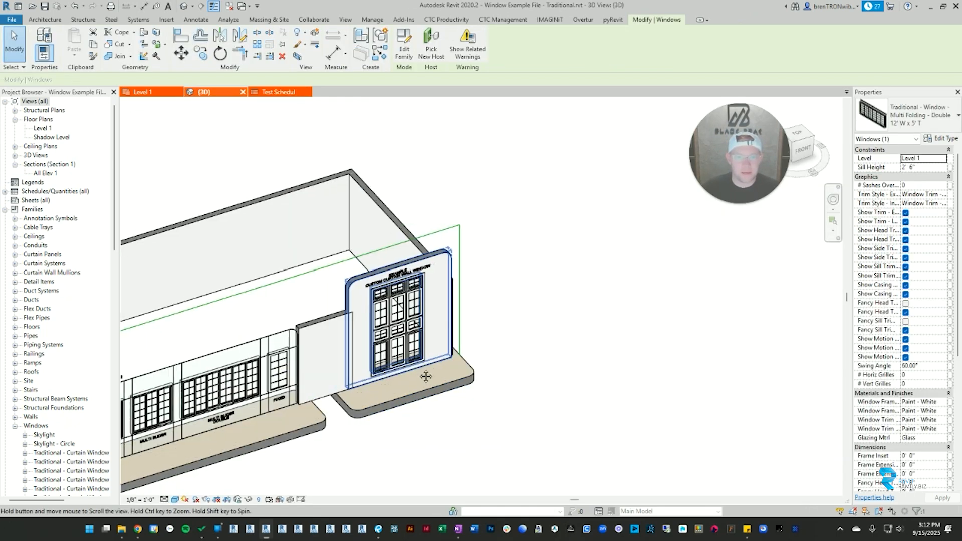
middle_click_drag(425, 376, 486, 357)
scroll(505, 305, "up", 5)
scroll(446, 310, "down", 3)
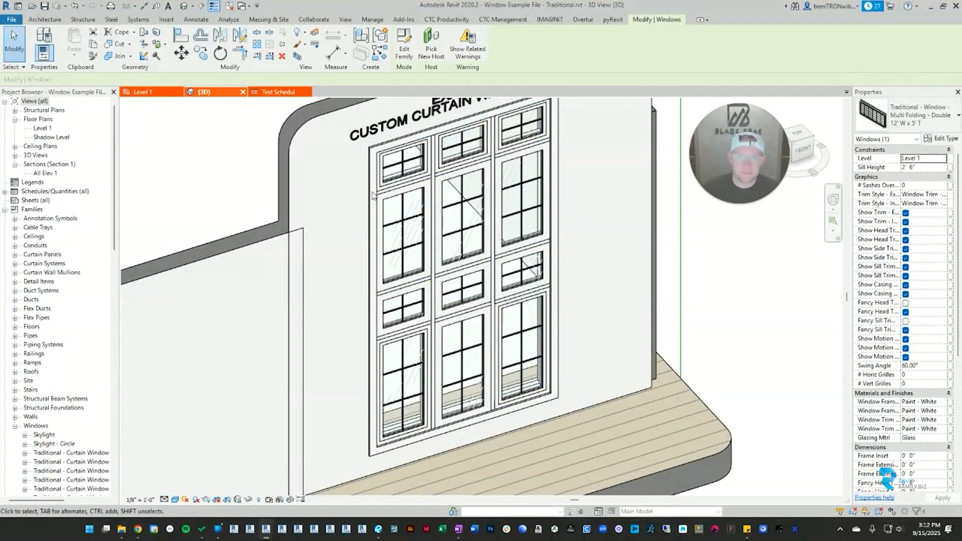
Examine the individual window panels of the custom curtain wall window and its host wall in the 3D view.
scroll(476, 301, "down", 3)
middle_click_drag(489, 295, 490, 287, "shift")
middle_click_drag(543, 421, 550, 195)
scroll(551, 215, "up", 2)
left_click(544, 251)
middle_click_drag(545, 251, 521, 241, "shift")
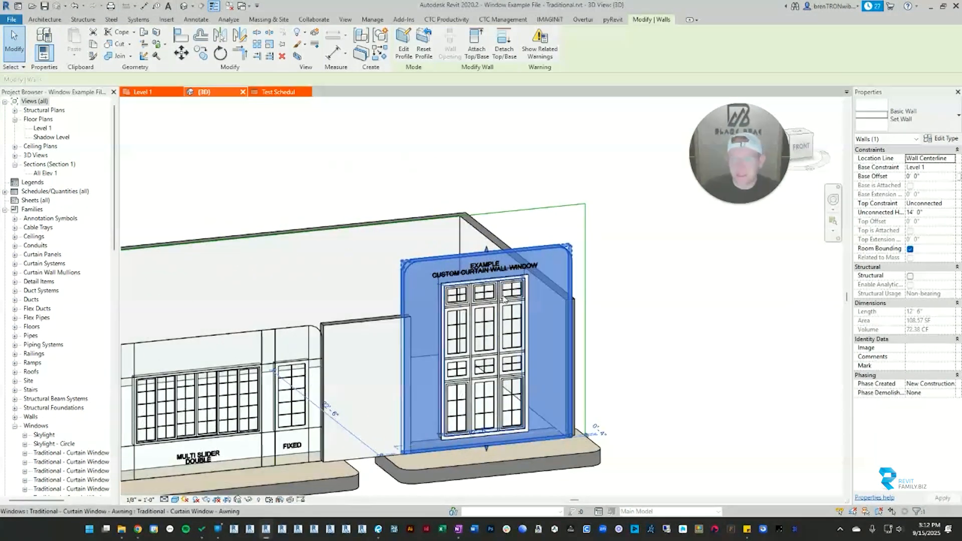
key("Escape")
scroll(511, 361, "up", 3)
middle_click_drag(511, 362, 479, 315)
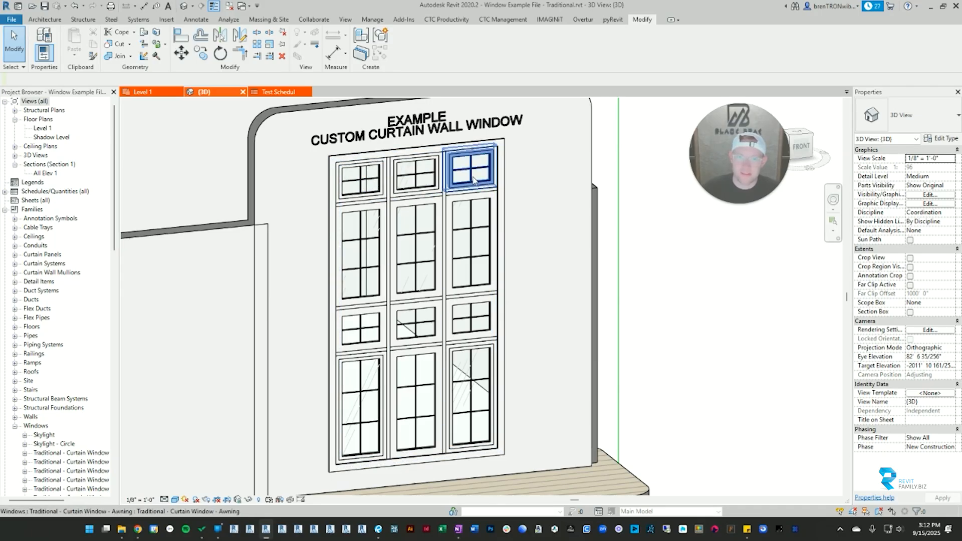
scroll(468, 170, "down", 3)
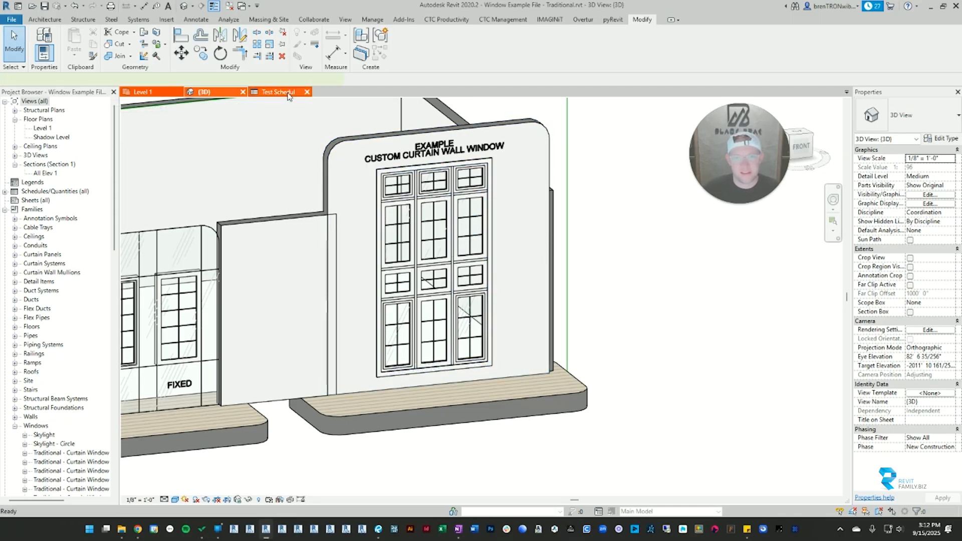
Return to the window schedule and review the rows whose Type Comments include - CW.
left_click(288, 93)
scroll(555, 284, "down", 5)
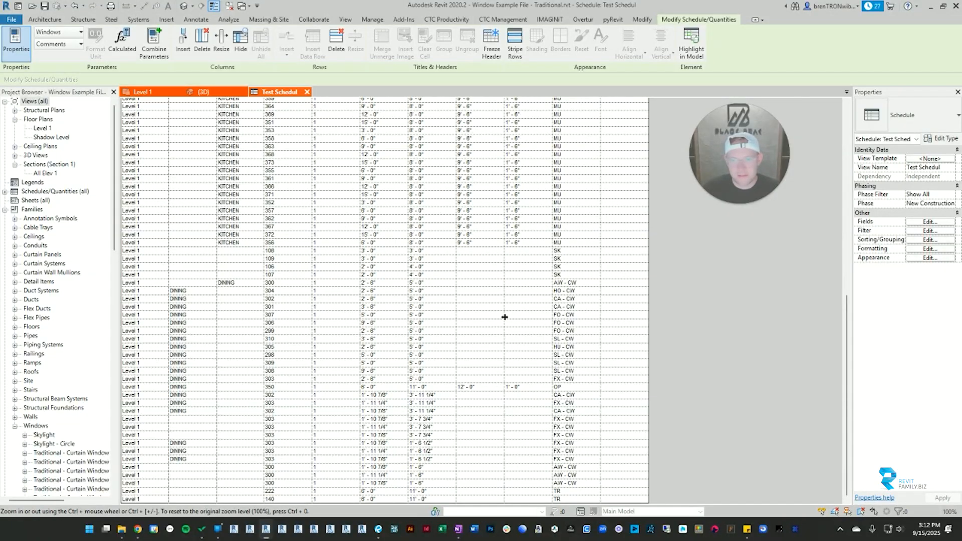
scroll(574, 130, "up", 5)
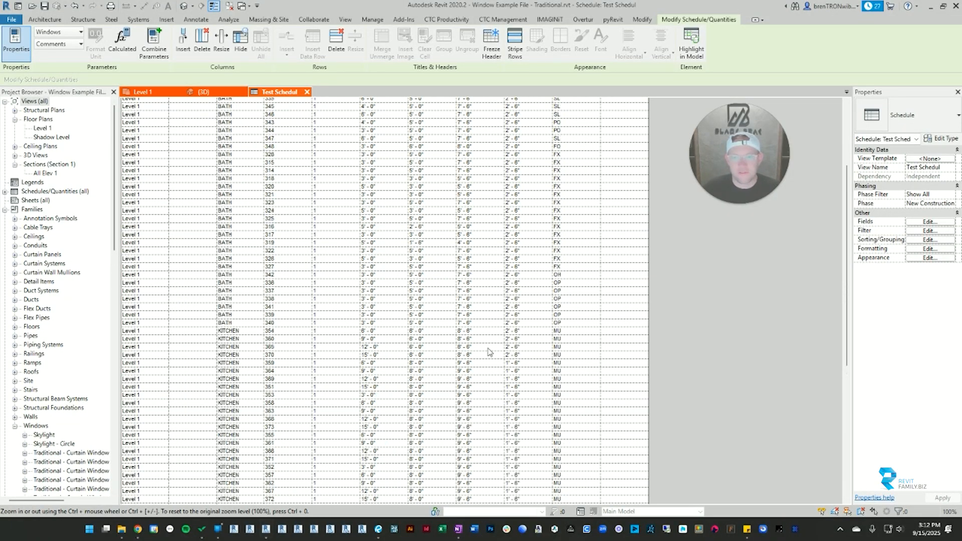
scroll(574, 286, "down", 10)
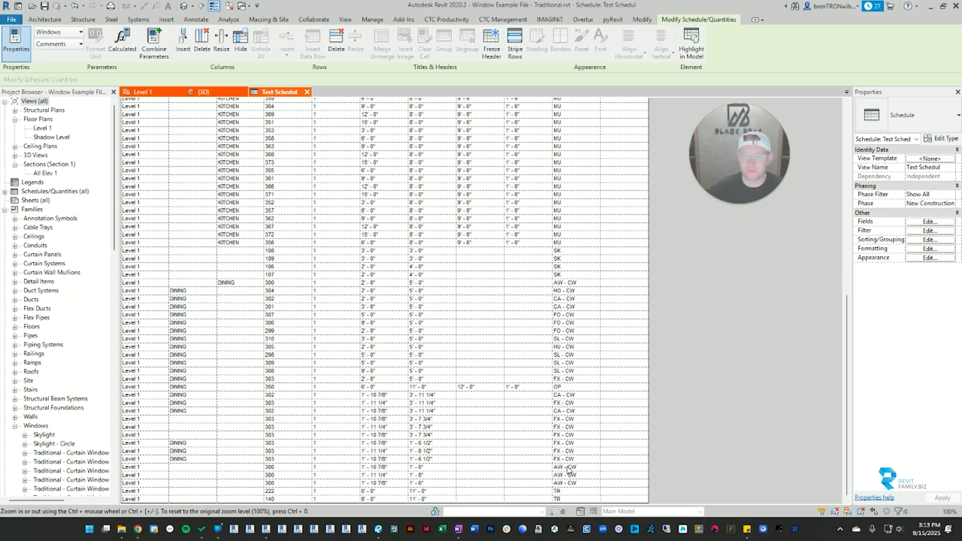
Filter the window schedule by Type Comments that contain "- CW".
left_click(929, 231)
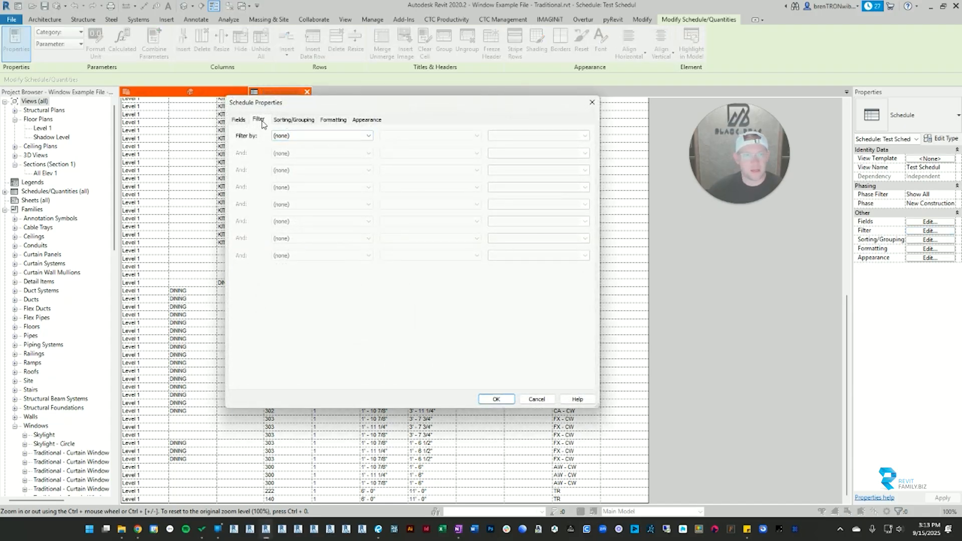
left_click(300, 136)
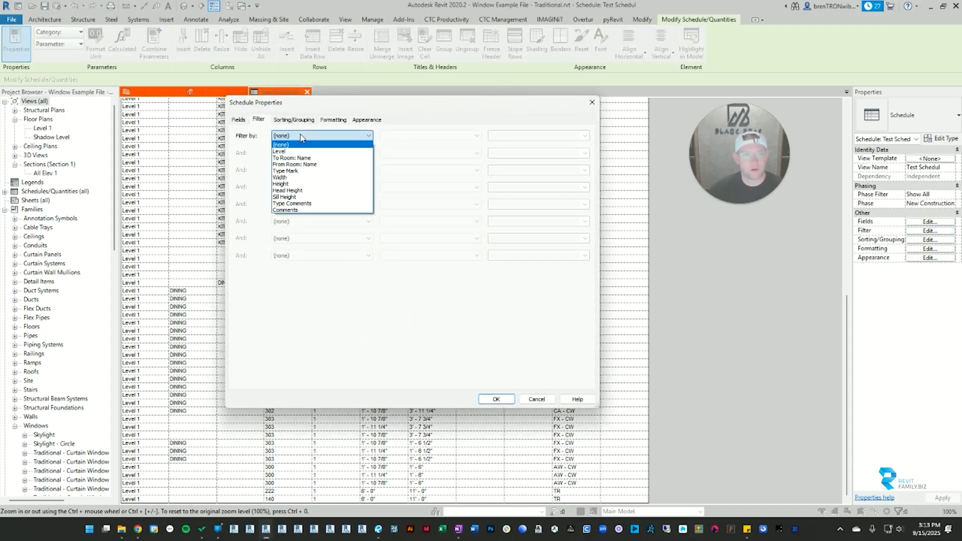
left_click(284, 204)
left_click(429, 136)
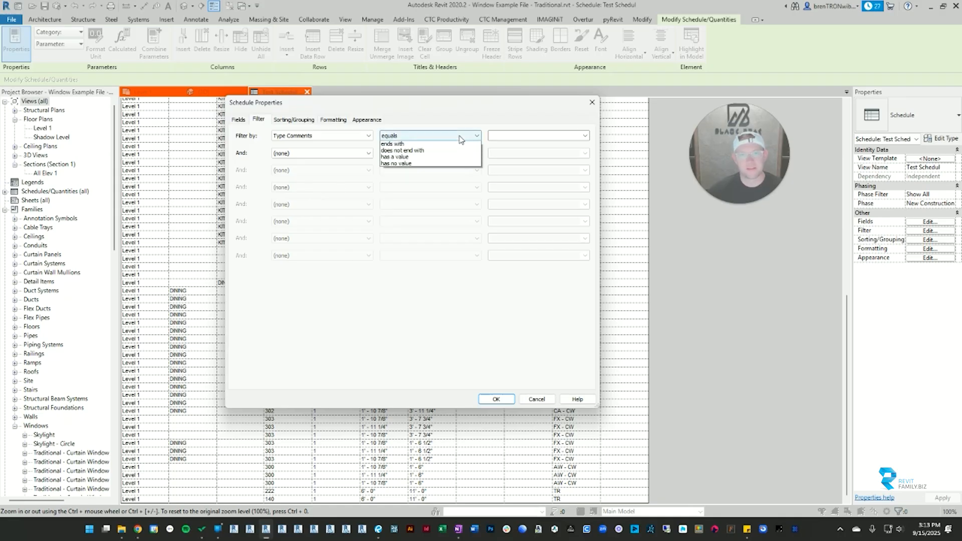
left_click(401, 183)
left_click(509, 136)
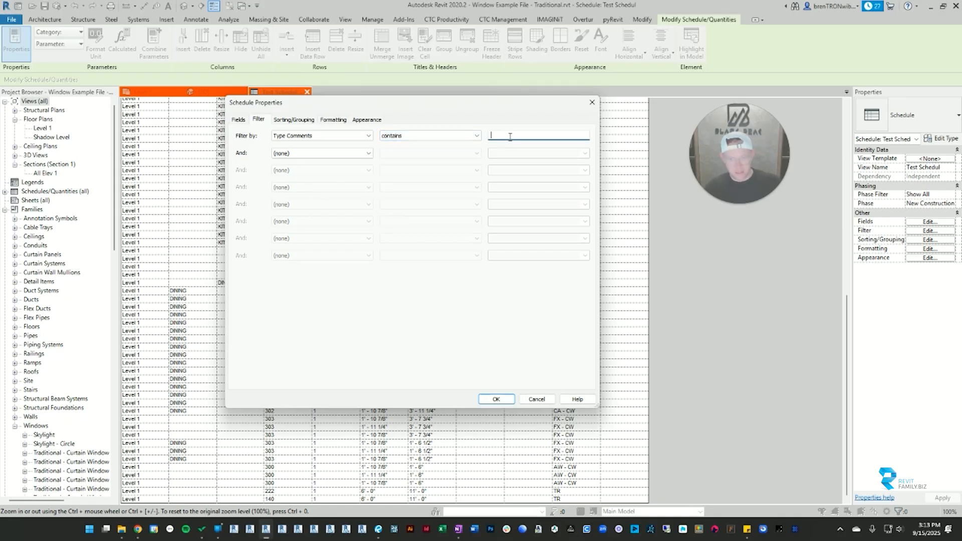
type("- CW")
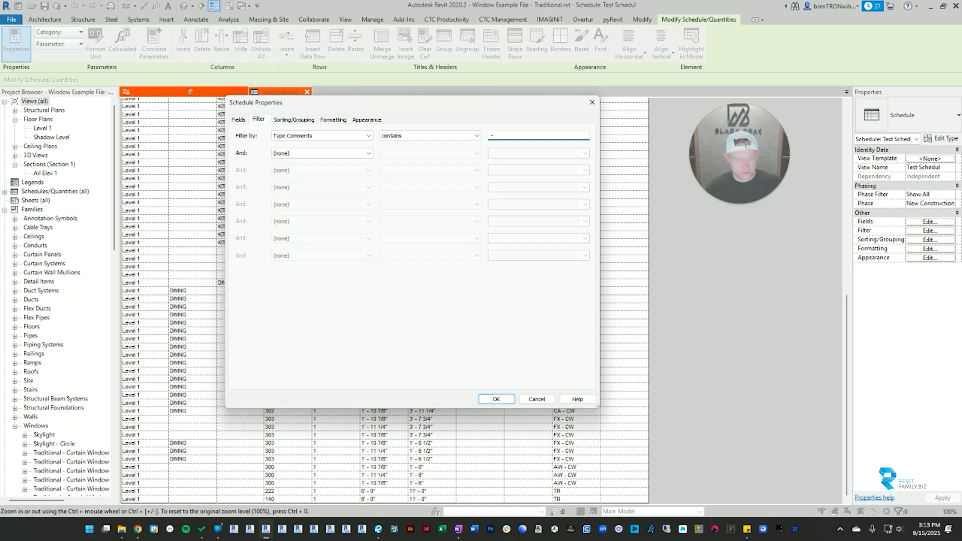
left_click(495, 399)
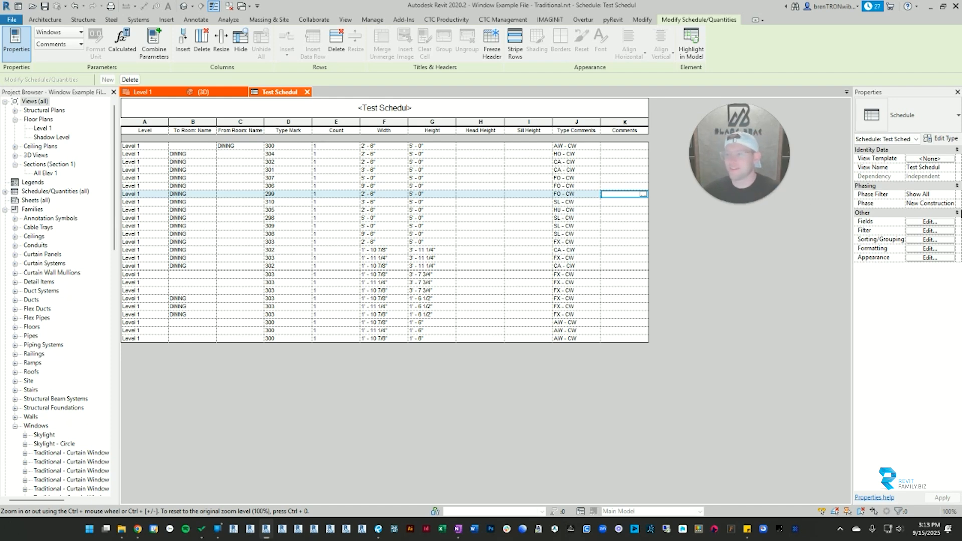
Change the Type Comments filter condition to does not contain "- CW" and look through the schedule rows.
left_click(929, 231)
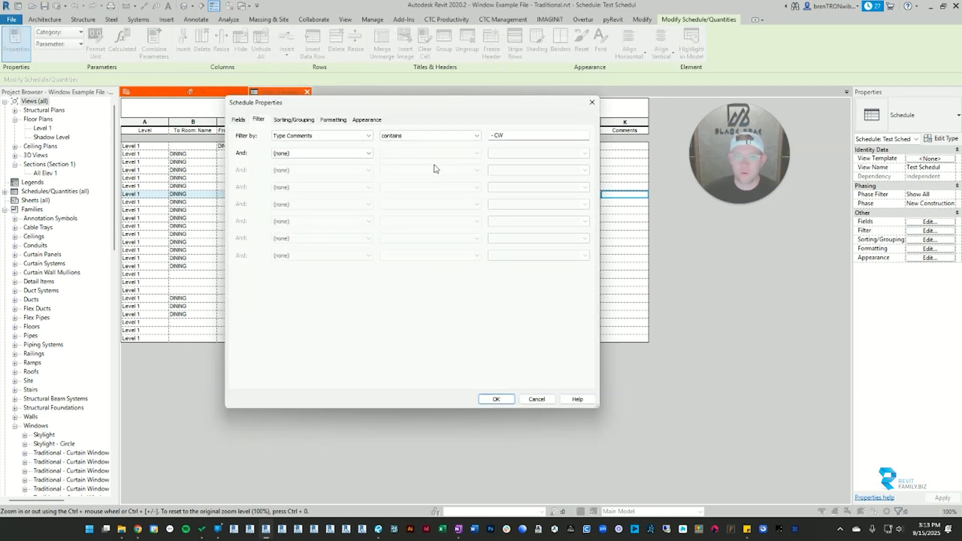
left_click(423, 135)
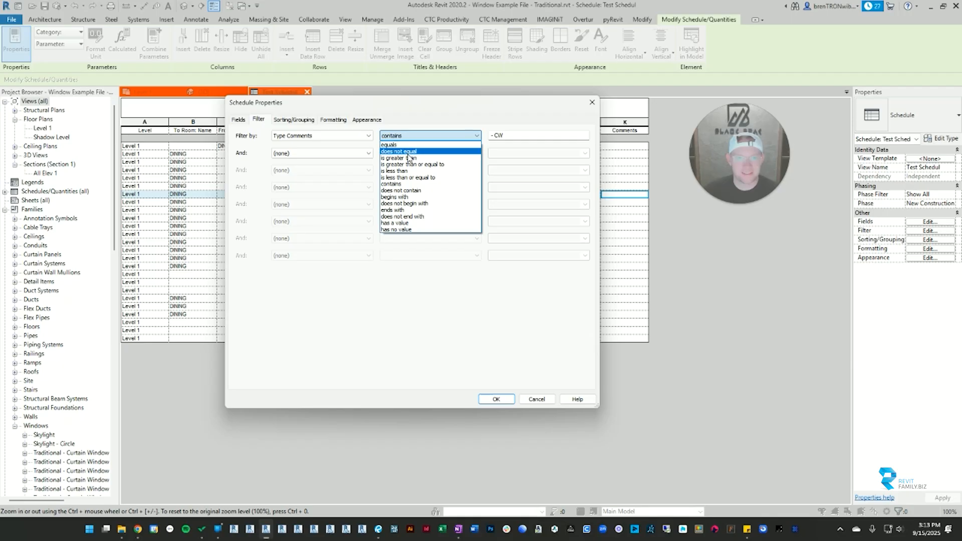
left_click(400, 190)
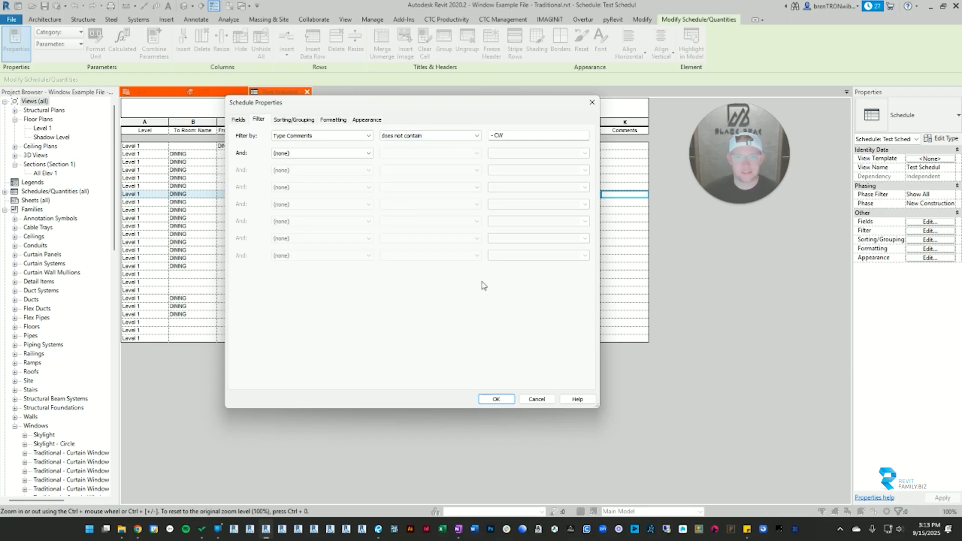
left_click(492, 400)
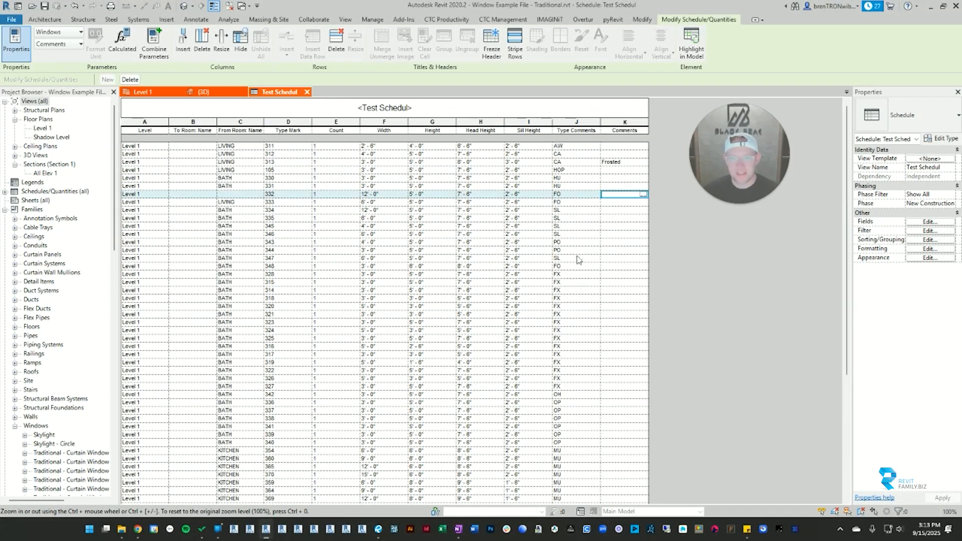
scroll(574, 269, "down", 5)
scroll(579, 200, "up", 5)
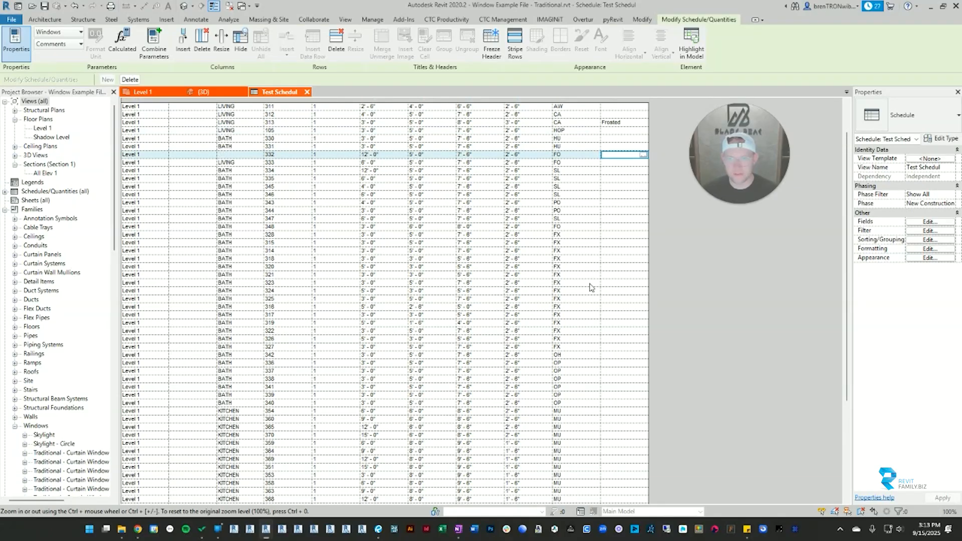
scroll(580, 213, "down", 5)
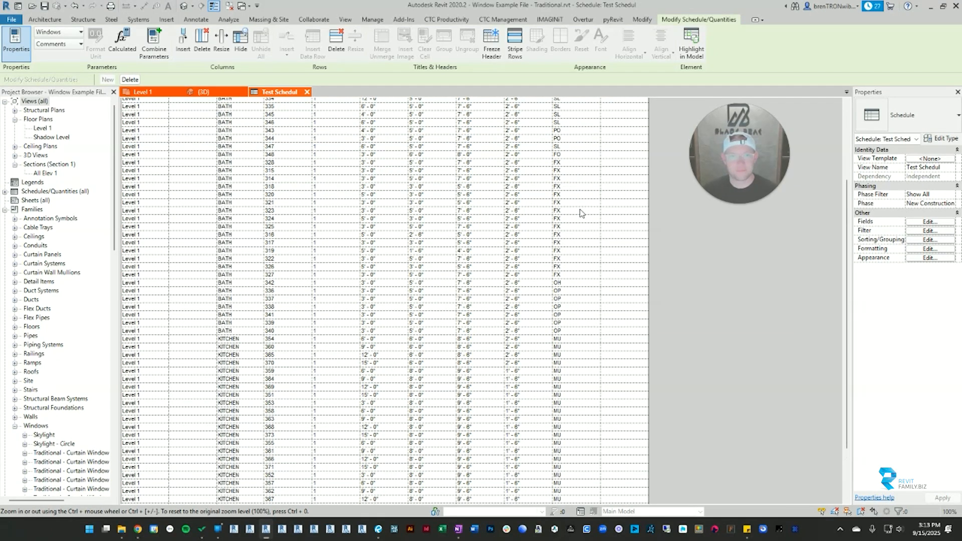
scroll(580, 213, "up", 5)
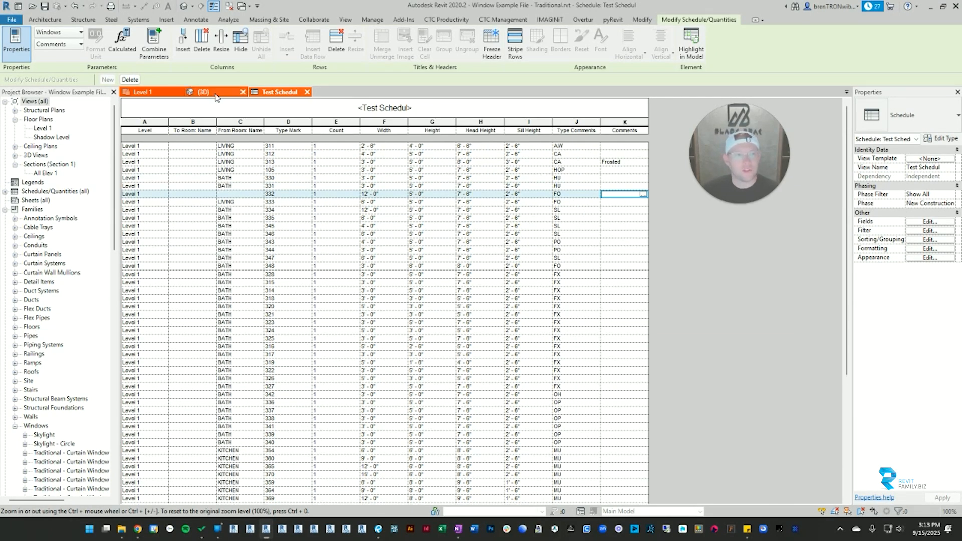
In the Level 1 plan, temporarily hide the window trim on both sides of the custom curtain wall window.
left_click(143, 91)
scroll(349, 290, "up", 2)
scroll(349, 290, "up", 5)
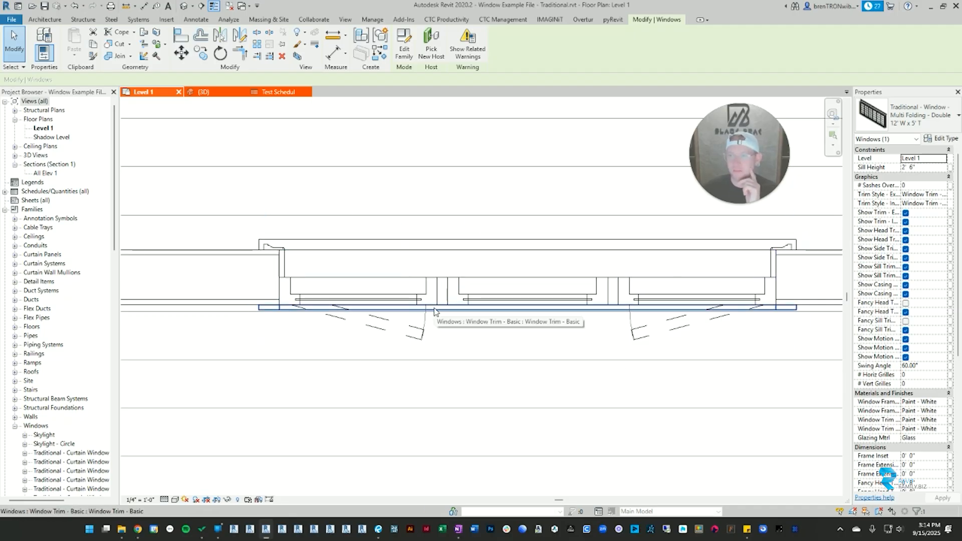
left_click(286, 261)
key("h")
key("h")
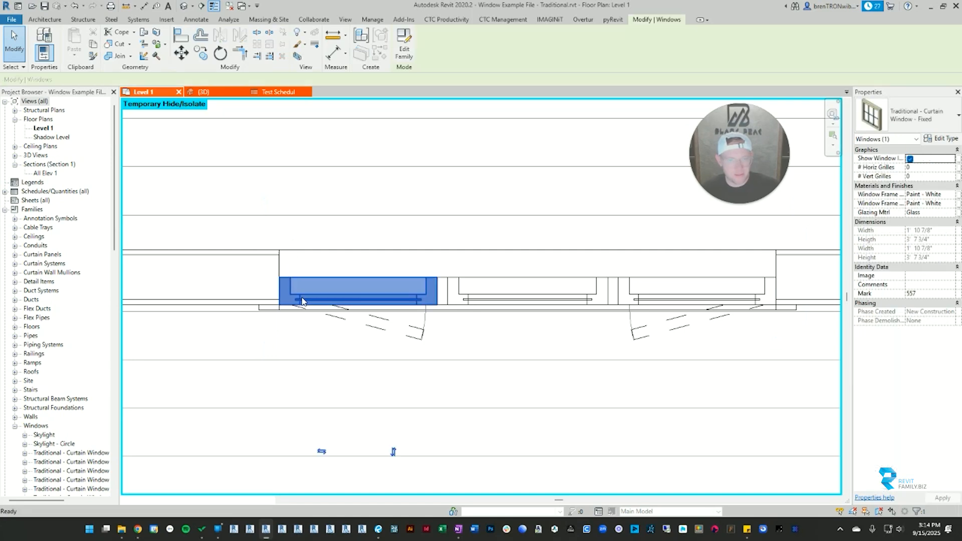
left_click(303, 307)
key("h")
key("h")
Temporarily hide the stacked curtain window panels at one end of the custom window to expose its opening.
left_click(299, 301)
key("h")
key("h")
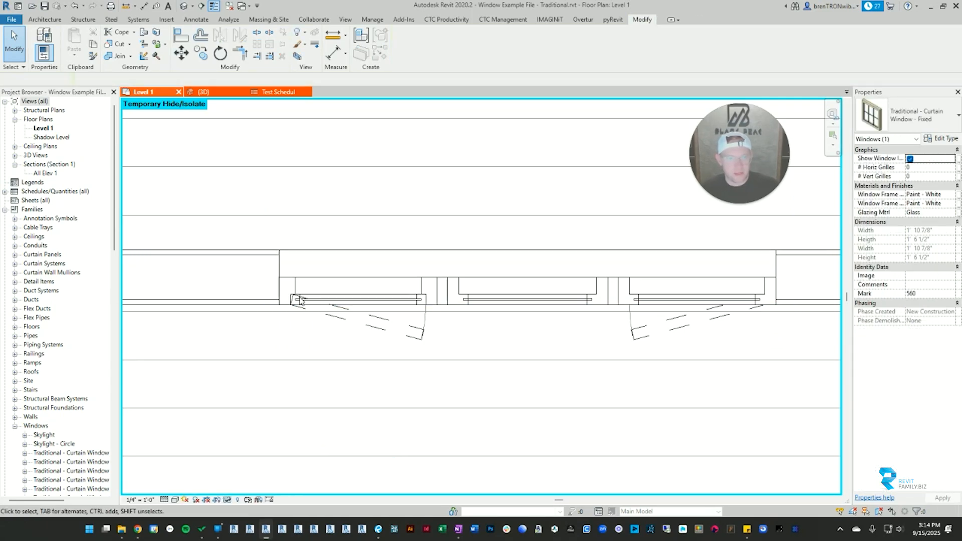
left_click(300, 297)
key("h")
key("h")
Set the Comments of the 6' W x 11' T window opening to CUSTOM WINDOW.
left_click(281, 274)
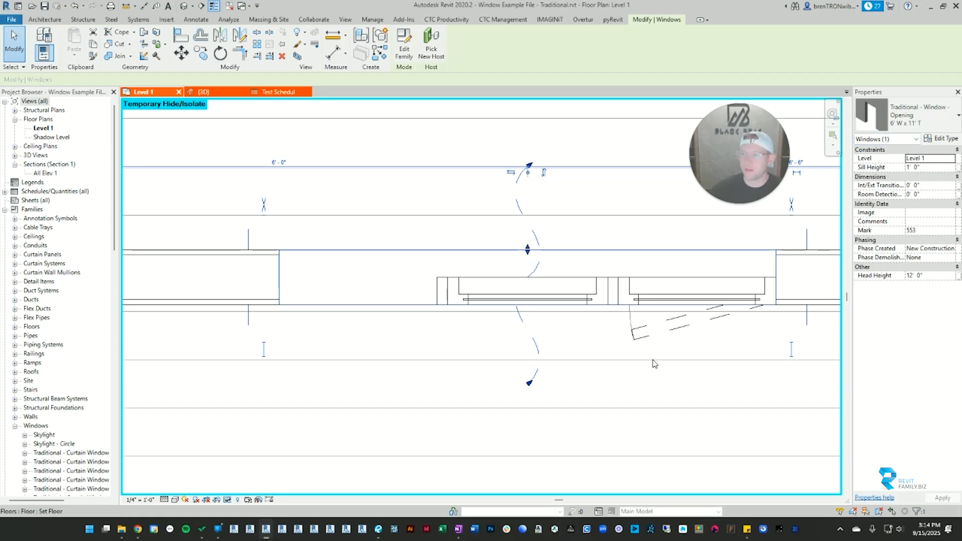
left_click(909, 222)
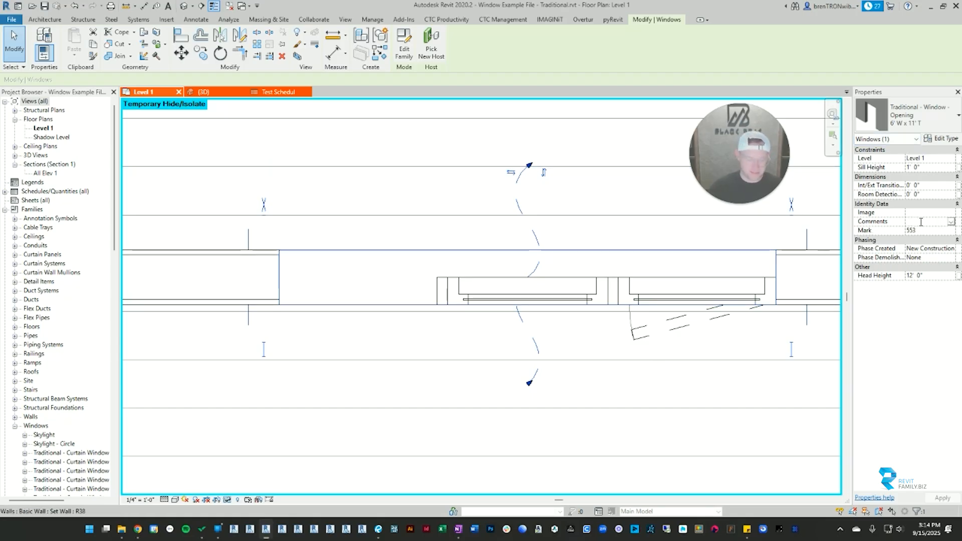
type("CUSTOM")
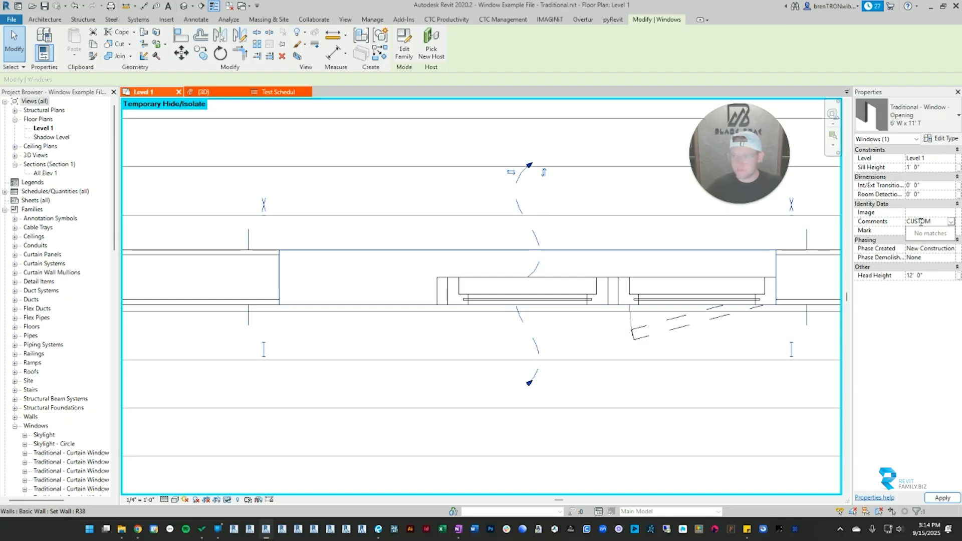
key("Return")
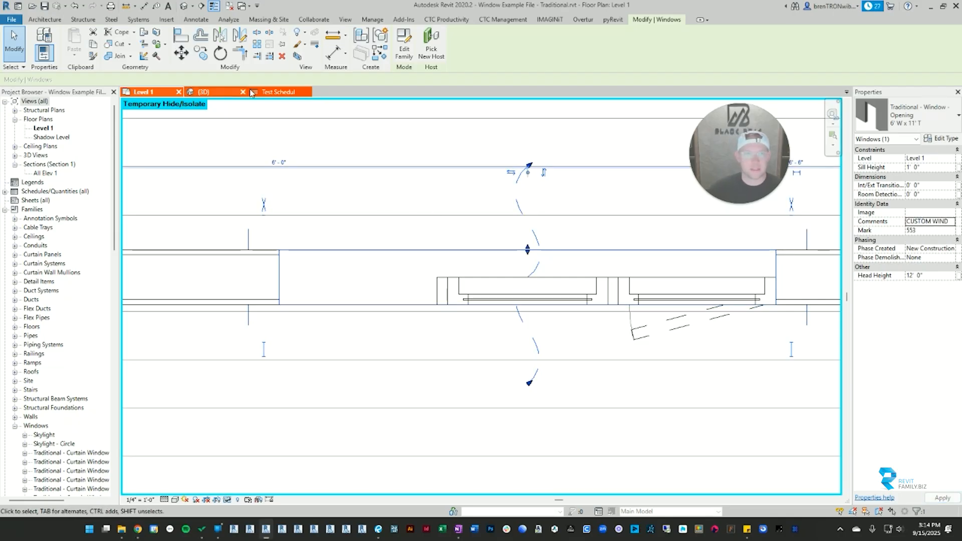
Check the custom window opening's Comments, Head Height and Sill Height in the schedule, and compare with its 3D view.
left_click(278, 92)
scroll(636, 200, "down", 5)
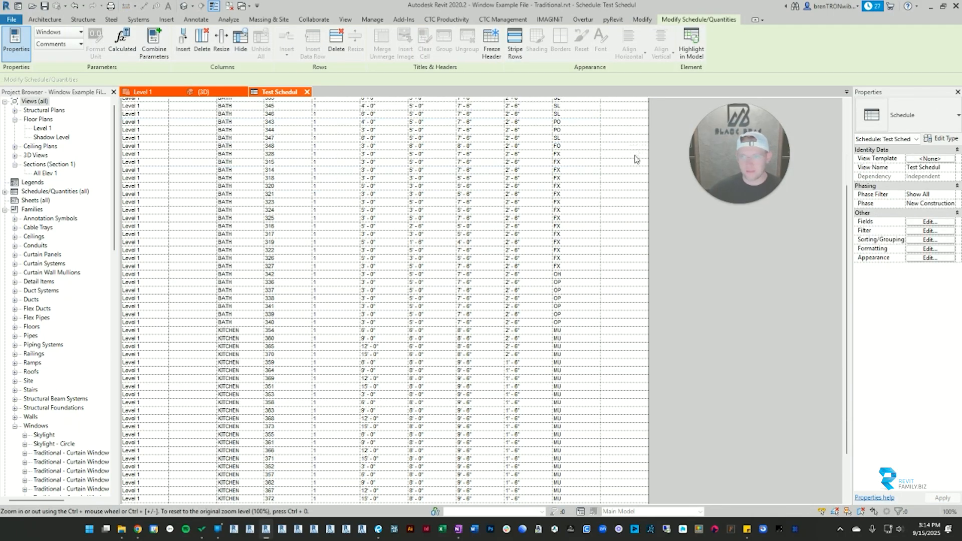
left_click(634, 484)
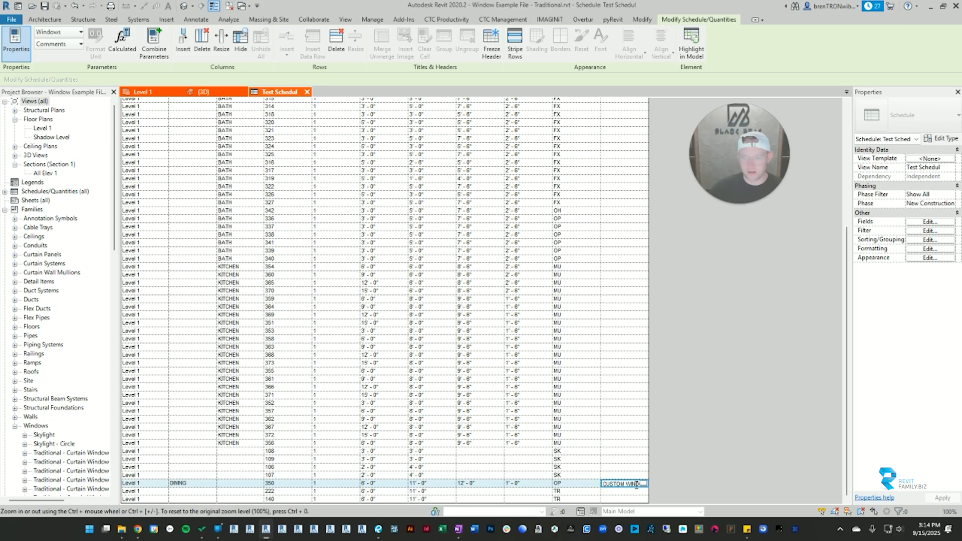
left_click(479, 484)
left_click(528, 484)
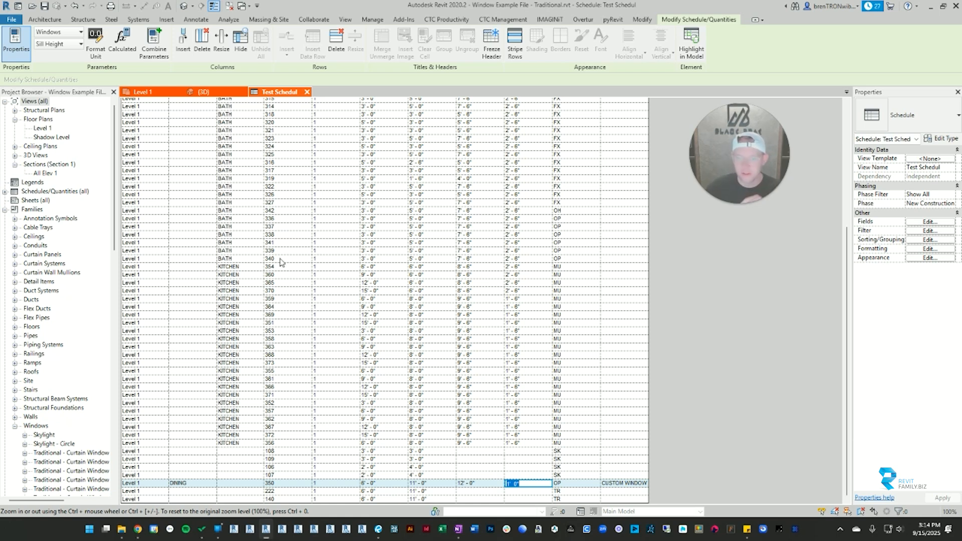
left_click(206, 91)
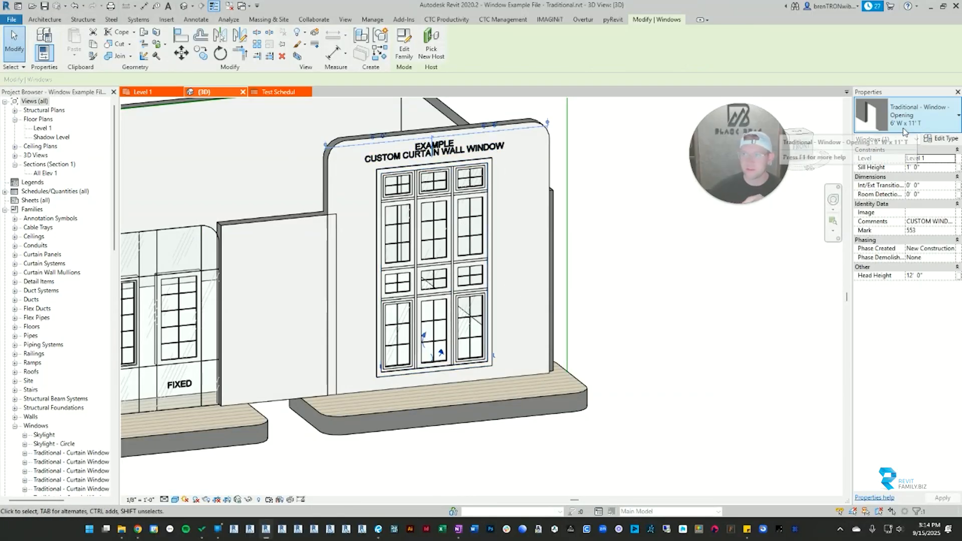
left_click(277, 93)
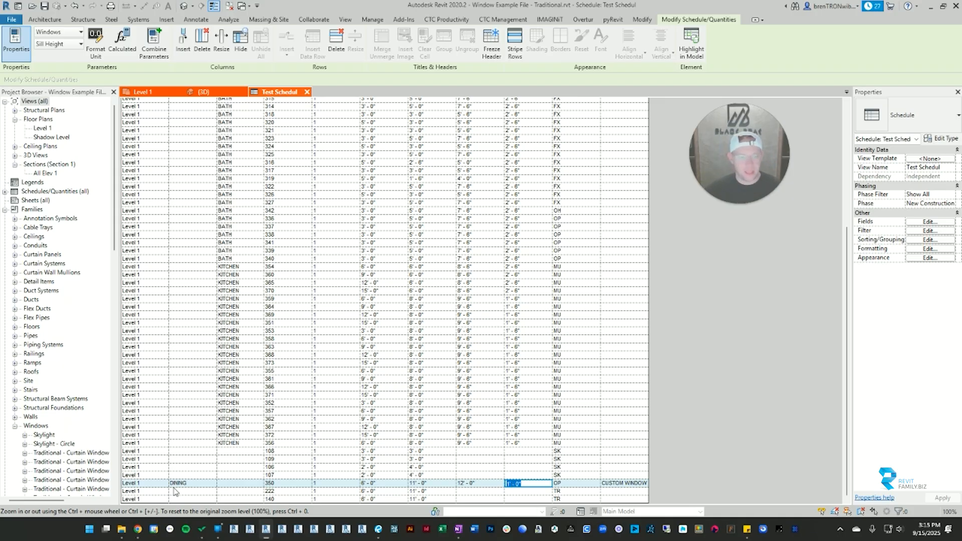
Try to set the Type Mark of the 6' W x 11' T custom window opening to AAA.
left_click(288, 484)
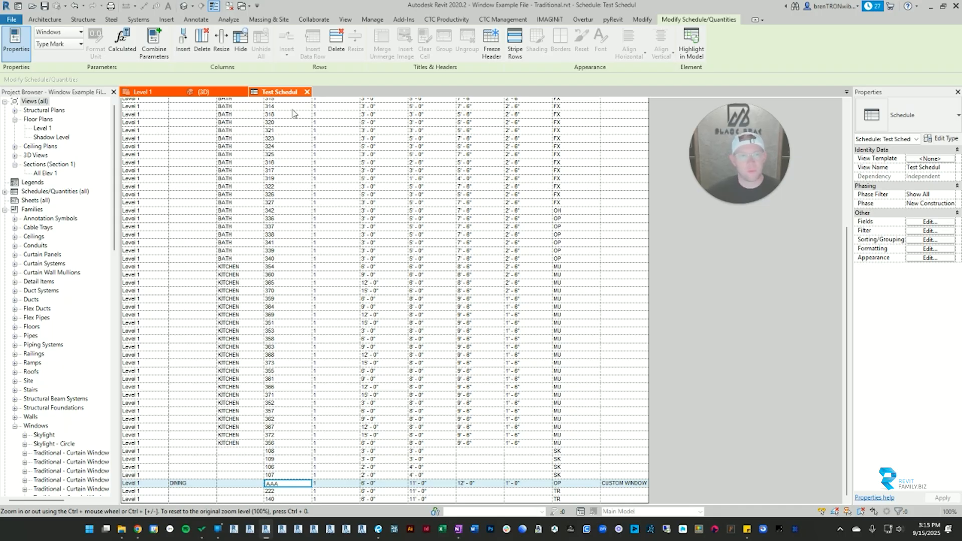
left_click(203, 91)
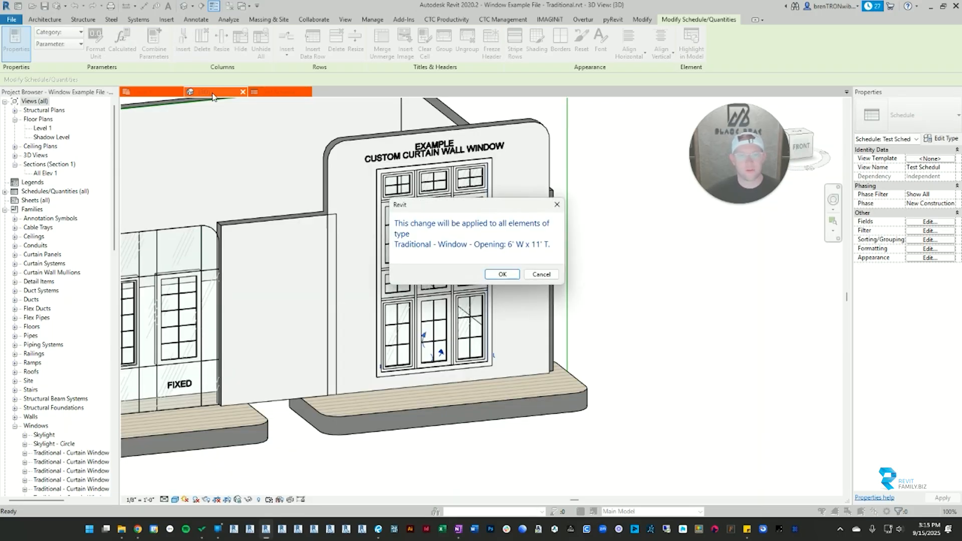
left_click(546, 277)
left_click(384, 381)
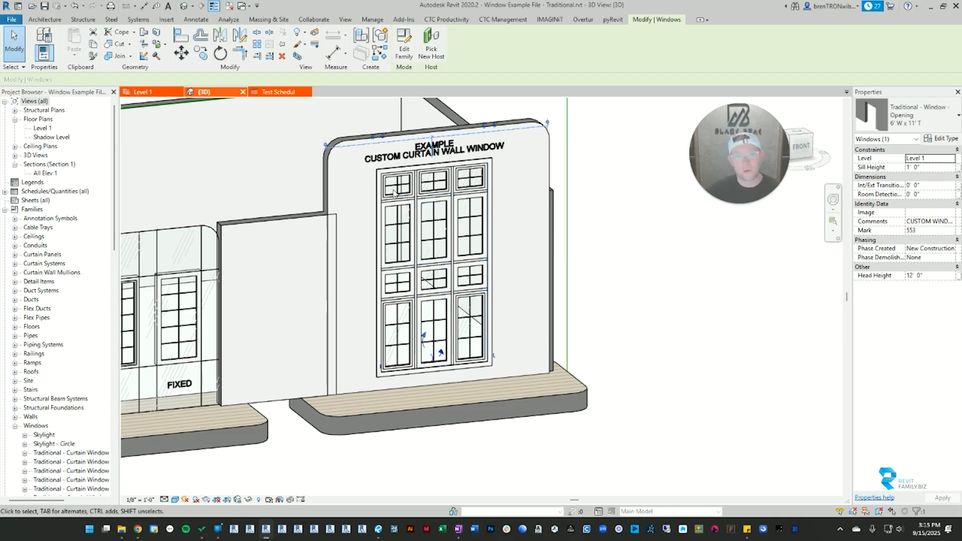
Review the Type Mark column in the Test Schedul schedule, comparing the custom window's row with the other windows.
left_click(278, 92)
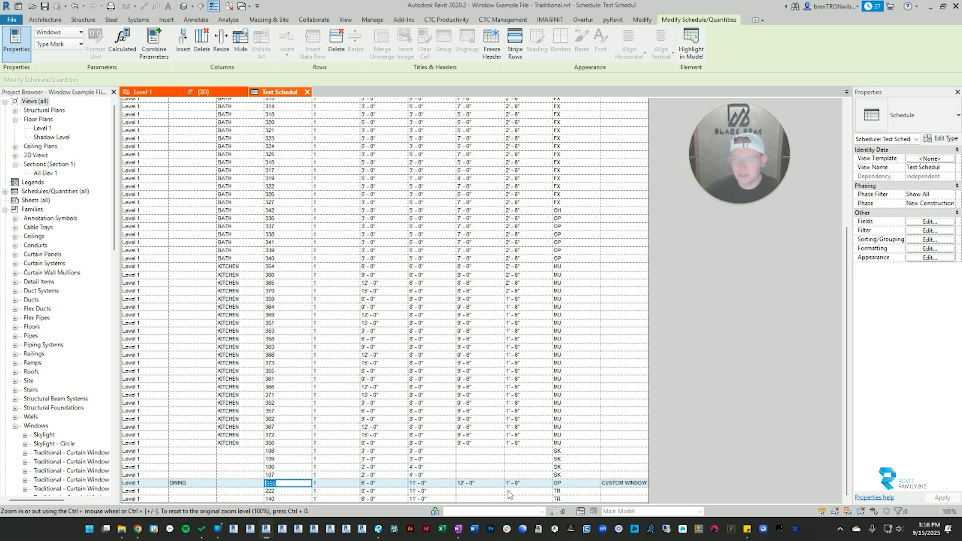
scroll(571, 462, "up", 10)
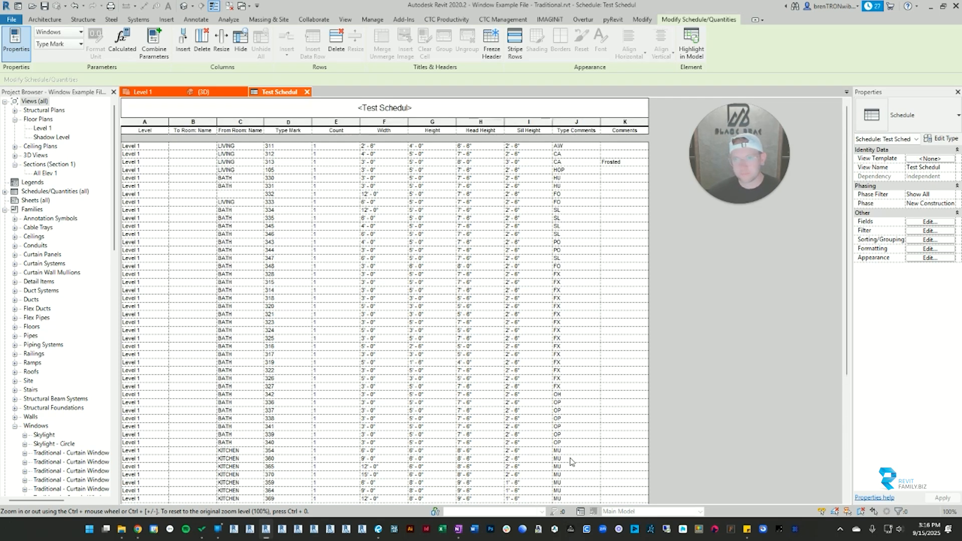
scroll(571, 462, "down", 10)
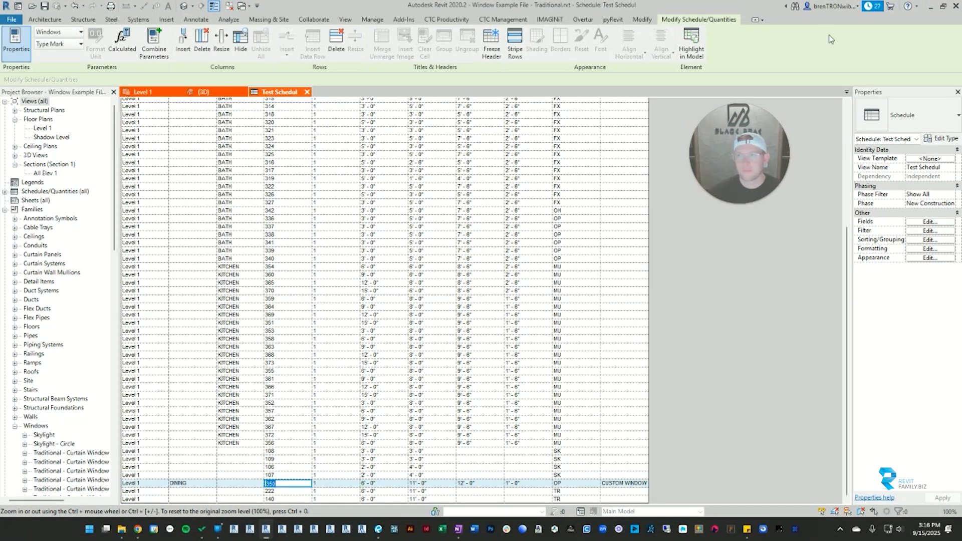
scroll(287, 131, "up", 10)
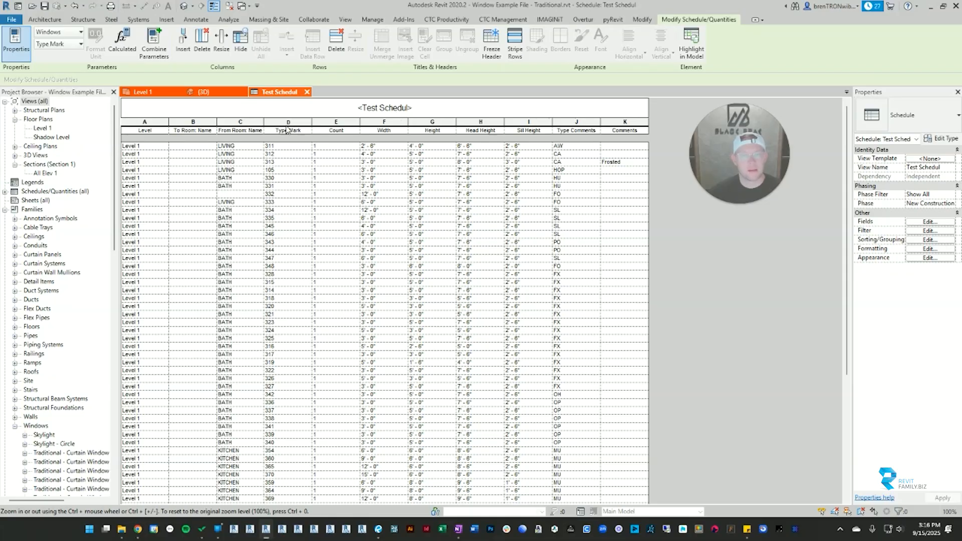
scroll(400, 165, "down", 10)
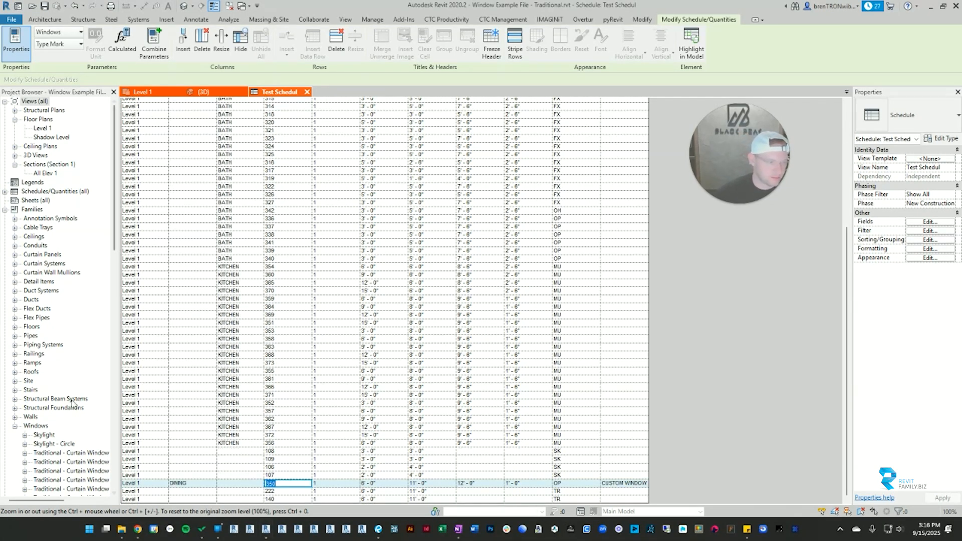
Collapse the Windows families in the project, open the Window Schedule and examine its window rows and descriptions.
scroll(72, 403, "down", 14)
scroll(74, 399, "up", 6)
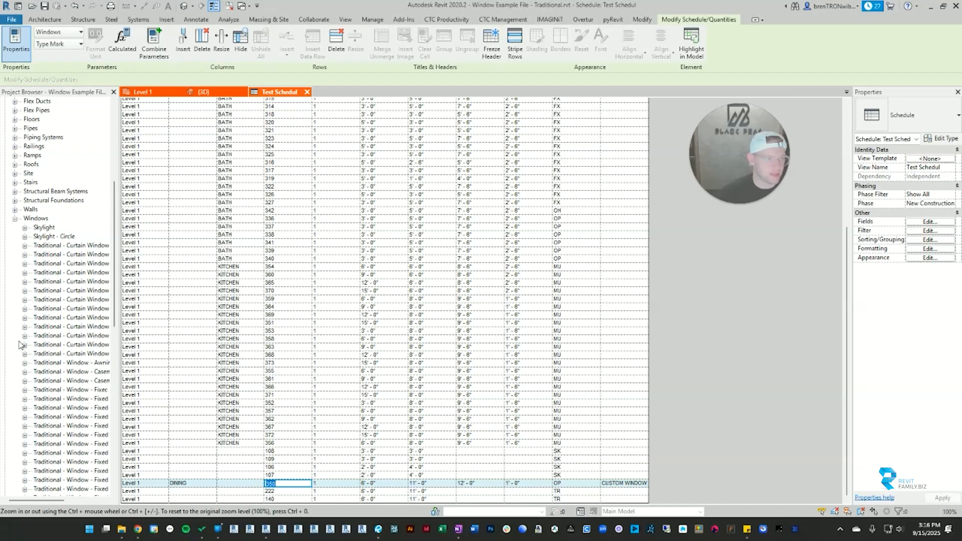
left_click(15, 219)
left_click(5, 191)
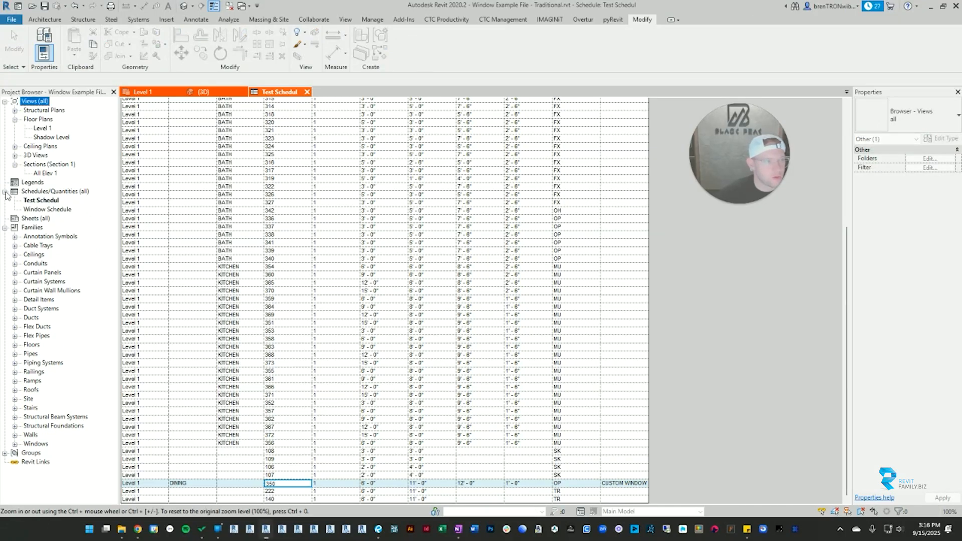
double_click(39, 210)
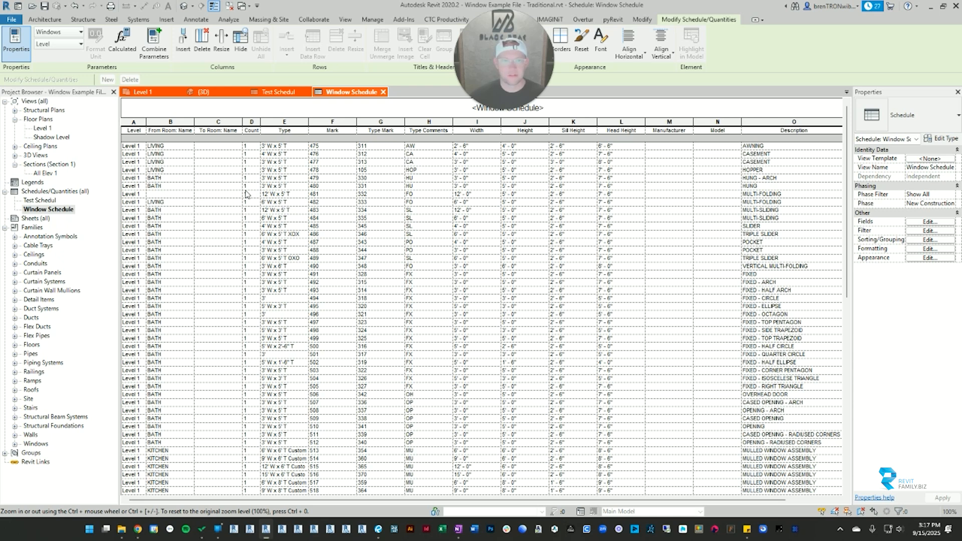
scroll(731, 205, "down", 14)
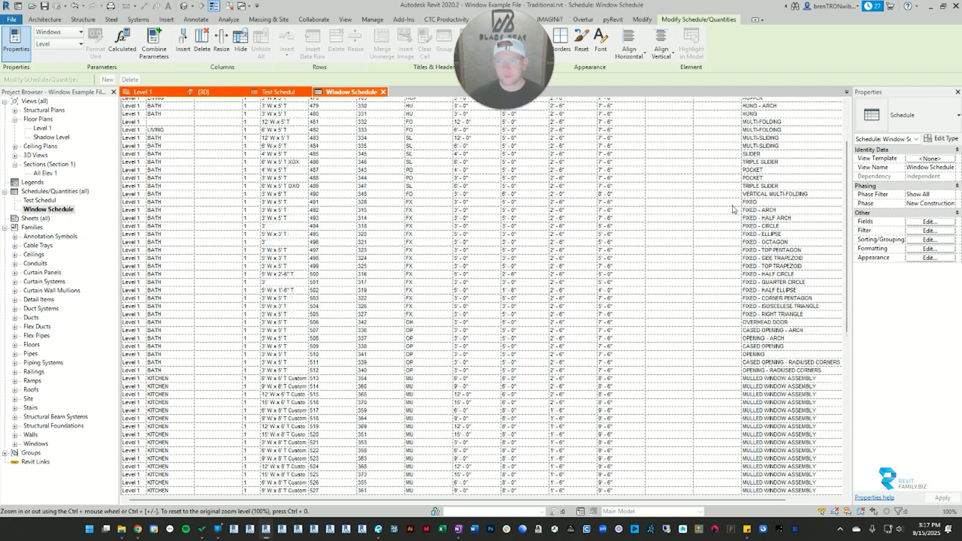
scroll(725, 260, "up", 14)
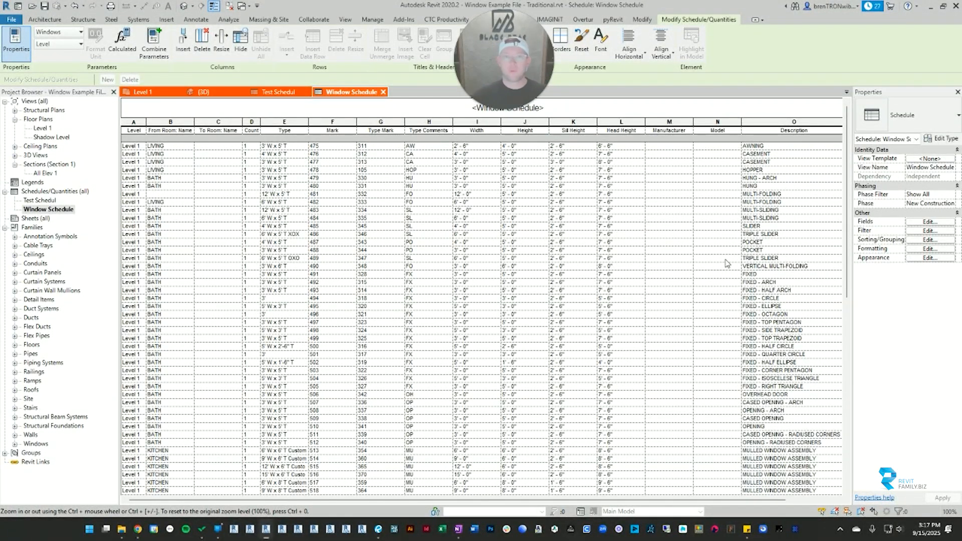